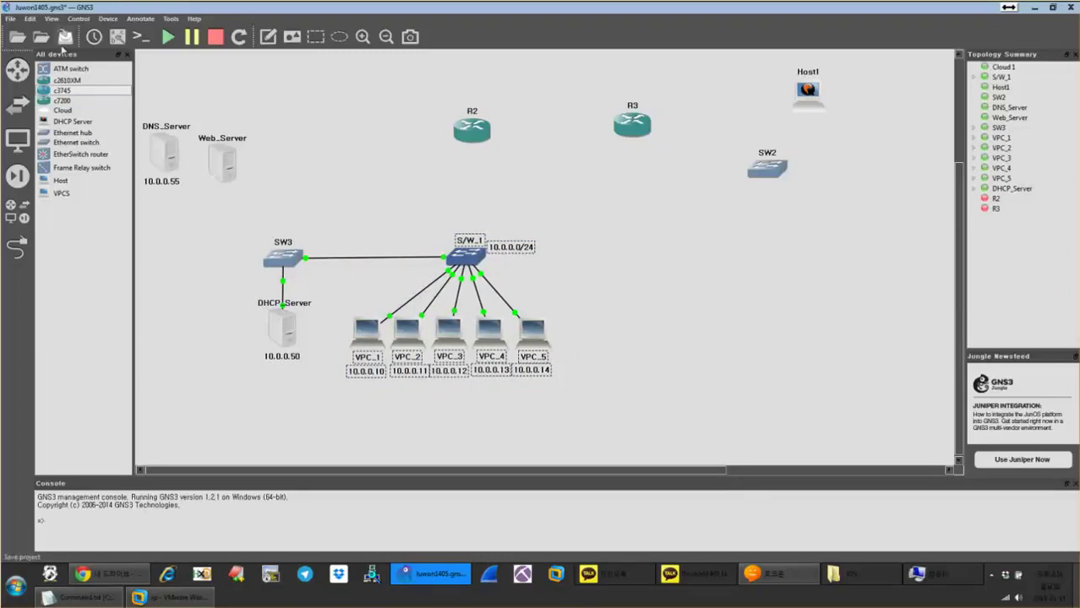
# Save the GNS3 project and clear the selection in the topology.
pyautogui.click(63, 44)
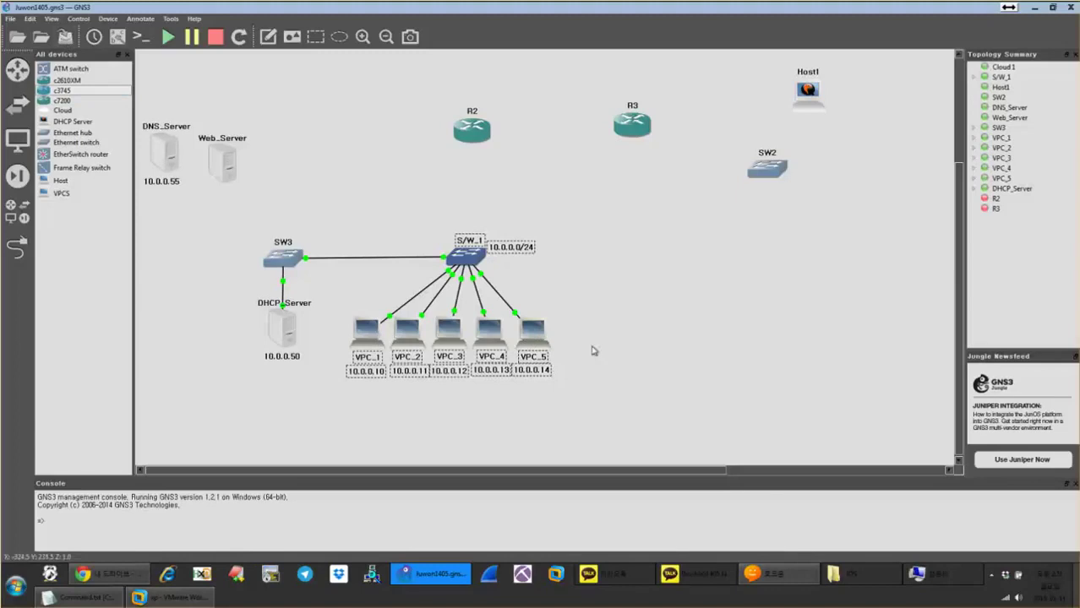
pyautogui.click(760, 368)
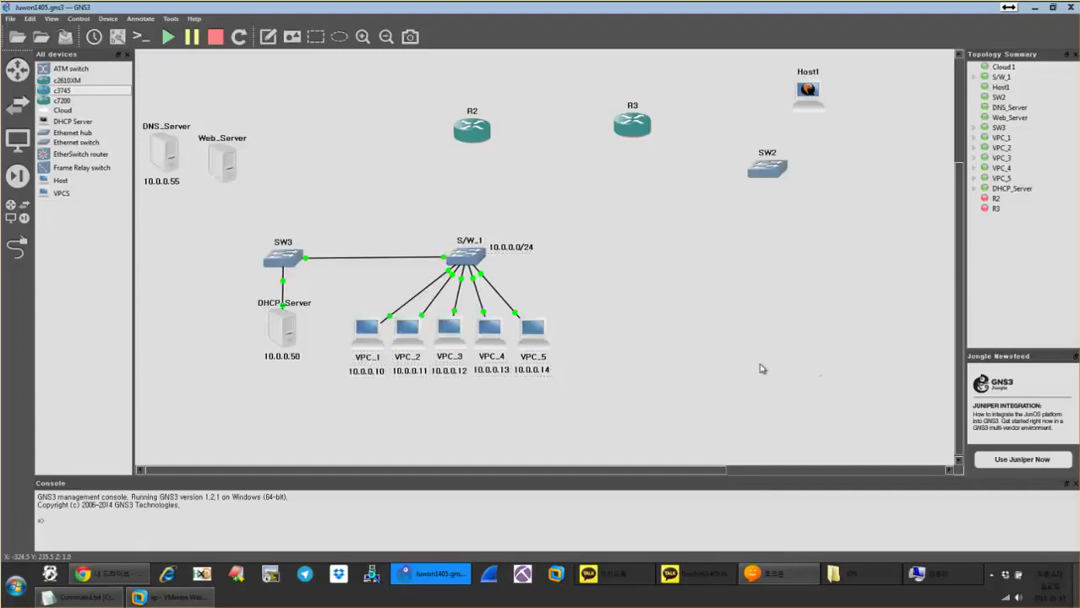
pyautogui.click(853, 574)
pyautogui.click(837, 358)
pyautogui.moveTo(630, 187); pyautogui.dragTo(346, 415)
pyautogui.click(720, 349)
# Move switch SW2 beside the DNS and web servers and delete Host1 from the topology.
pyautogui.moveTo(768, 169); pyautogui.dragTo(305, 135)
pyautogui.moveTo(824, 110); pyautogui.dragTo(796, 203)
pyautogui.rightClick(796, 203)
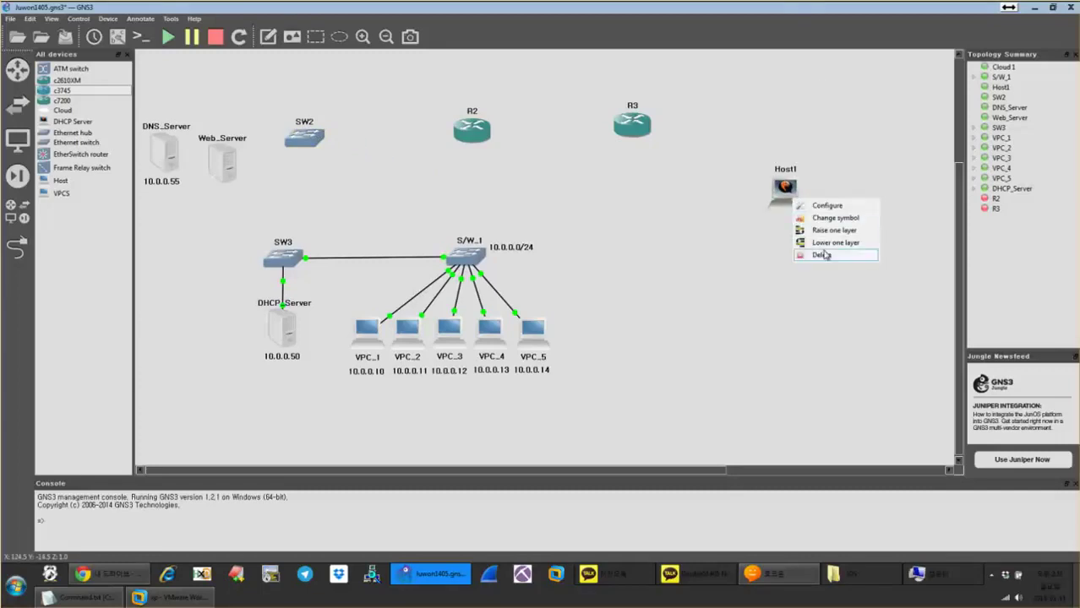
pyautogui.click(821, 254)
pyautogui.click(557, 302)
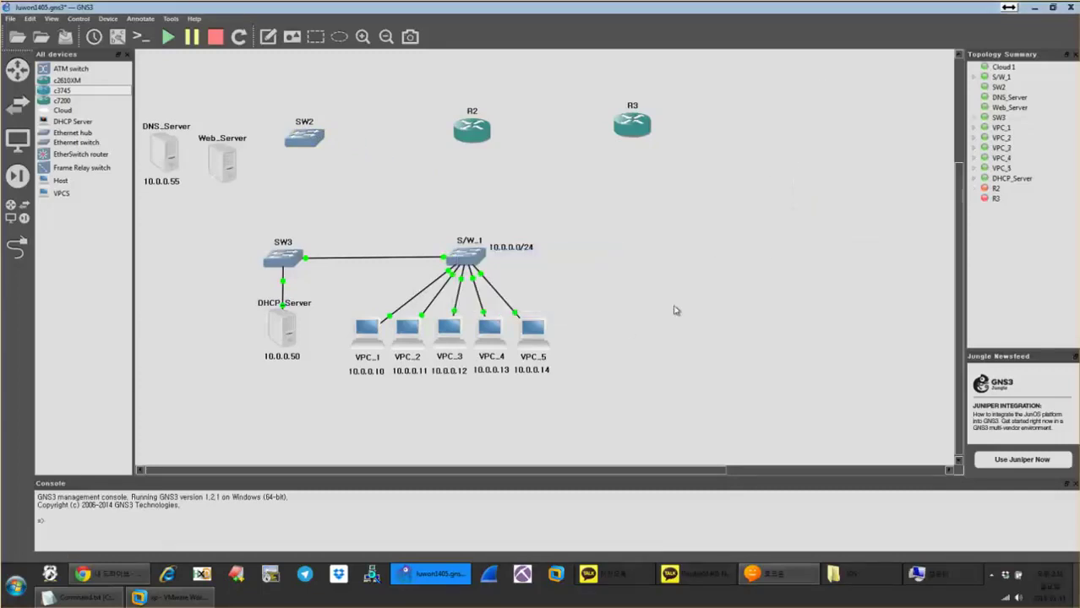
# Switch to Chrome, maximize it, and open the bookmarked Naver memo blog in the Cisco Systems tab.
pyautogui.click(111, 577)
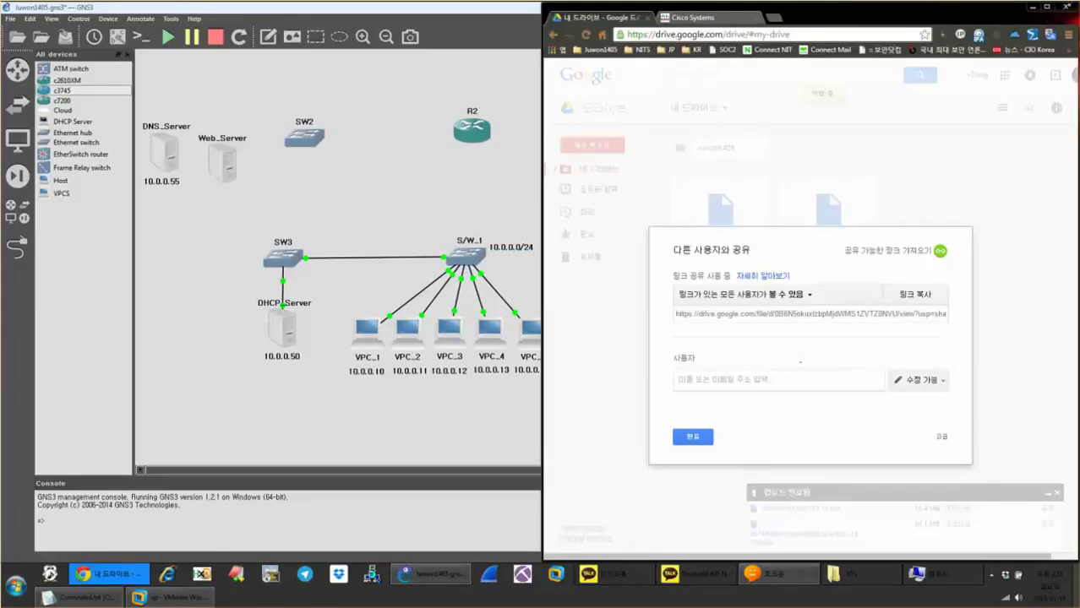
pyautogui.click(1046, 11)
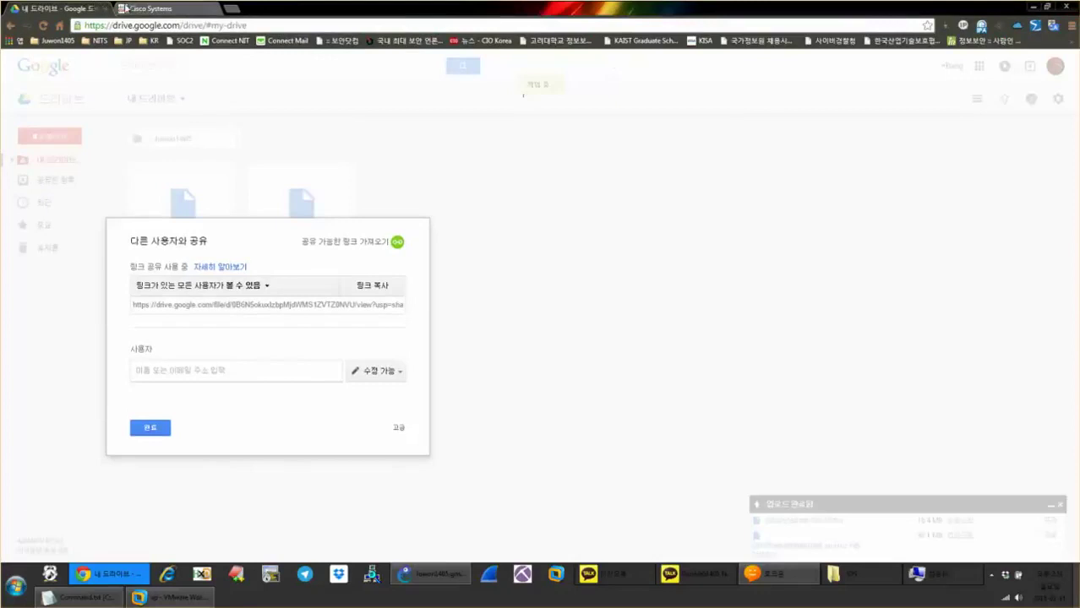
pyautogui.click(125, 9)
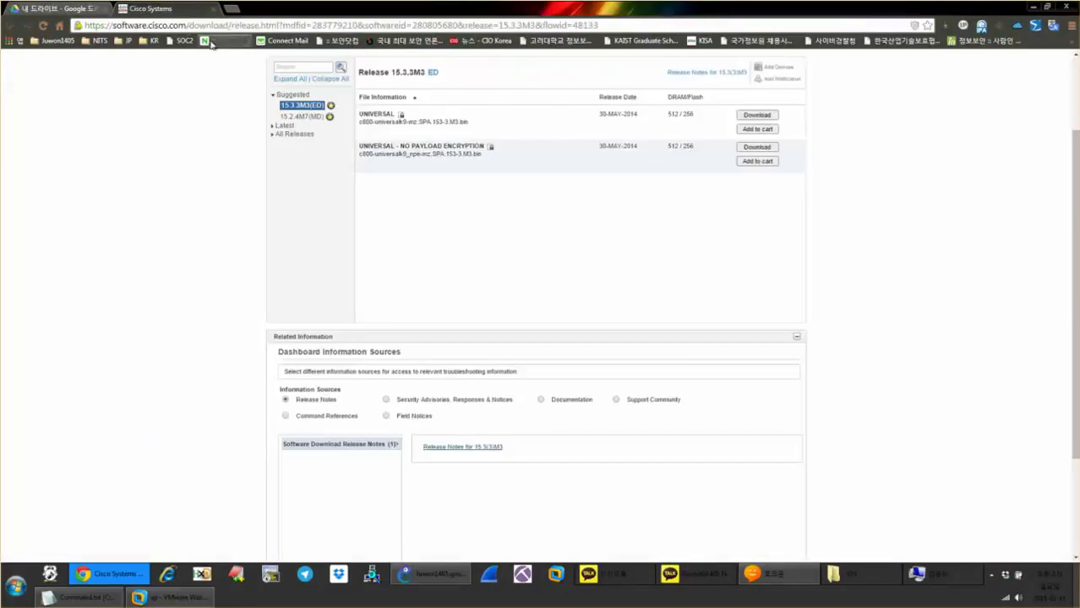
pyautogui.click(90, 42)
pyautogui.moveTo(91, 73)
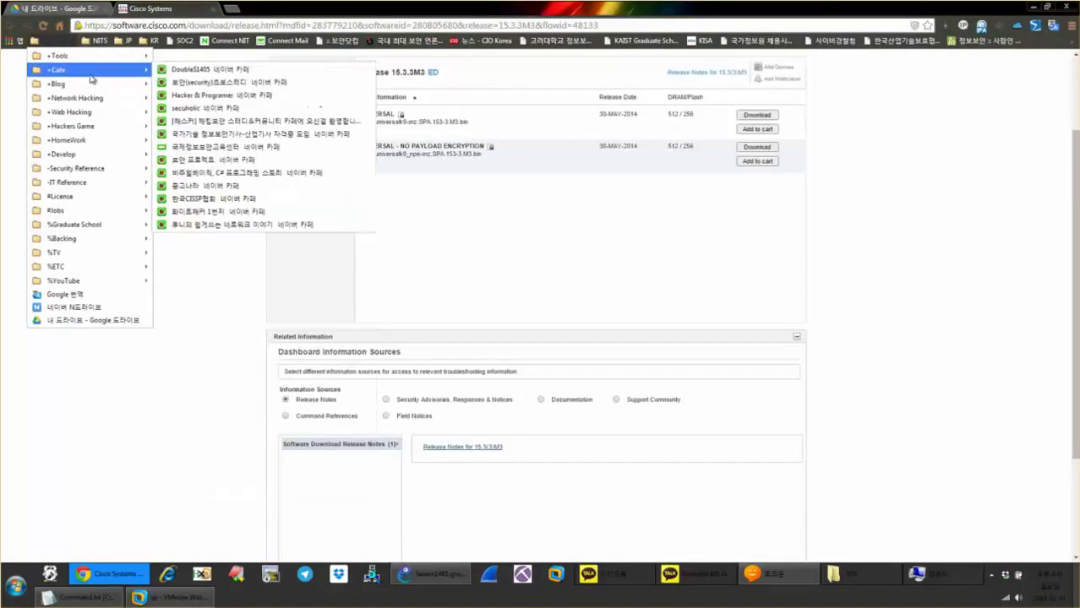
pyautogui.click(259, 84)
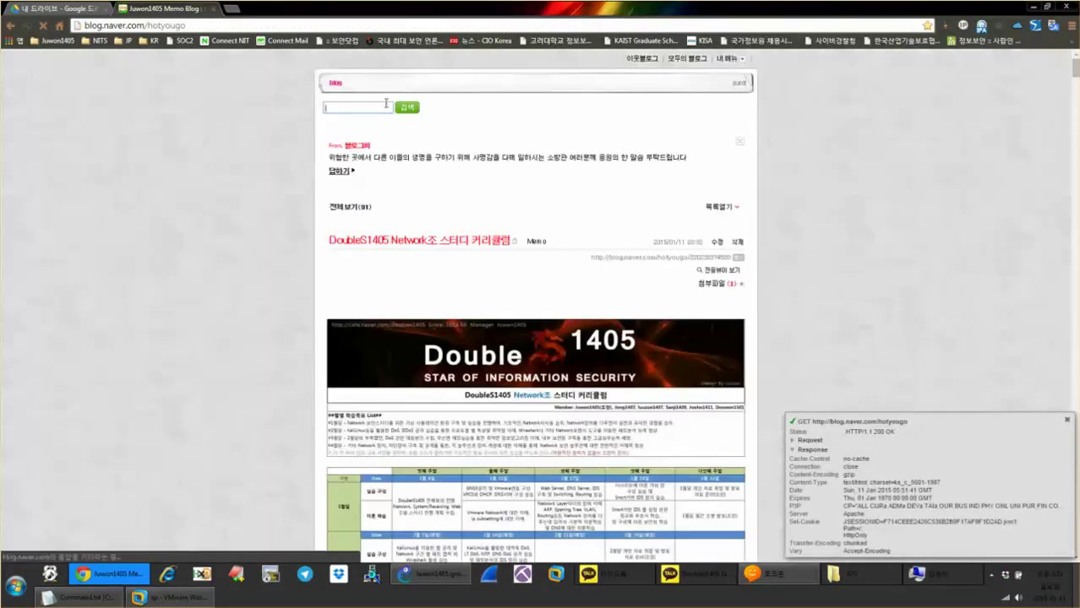
# Search the blog for "vm ware" and open the post "VMware Network 구성 이해".
pyautogui.click(382, 107)
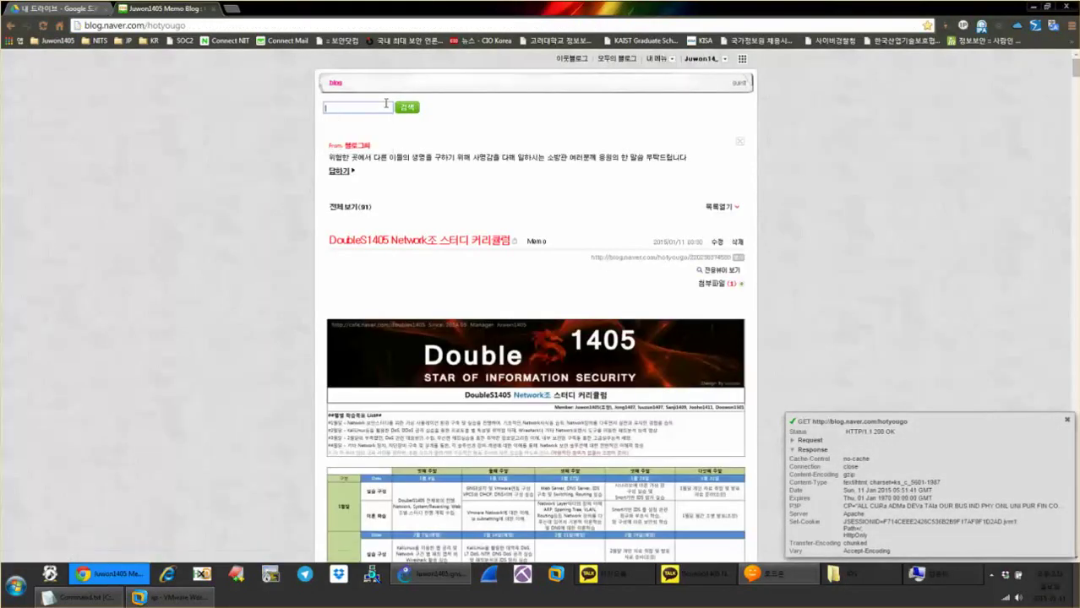
pyautogui.write('vmw')
pyautogui.press('BackSpace')
pyautogui.press('BackSpace')
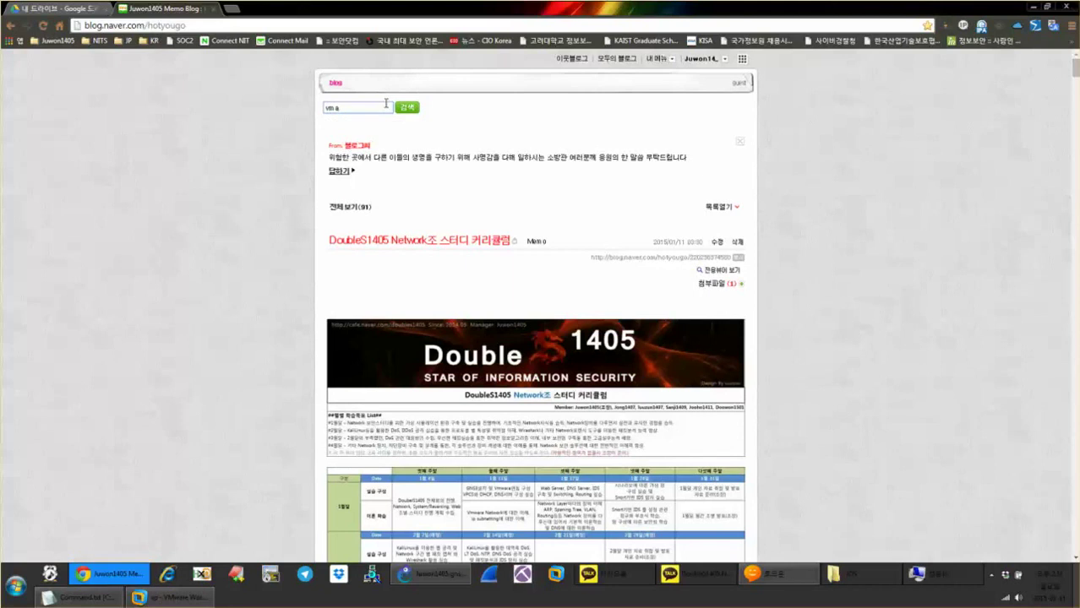
pyautogui.press('BackSpace')
pyautogui.press('BackSpace')
pyautogui.press('BackSpace')
pyautogui.write('m 낙')
pyautogui.press('Return')
pyautogui.scroll(-1, 458, 103)
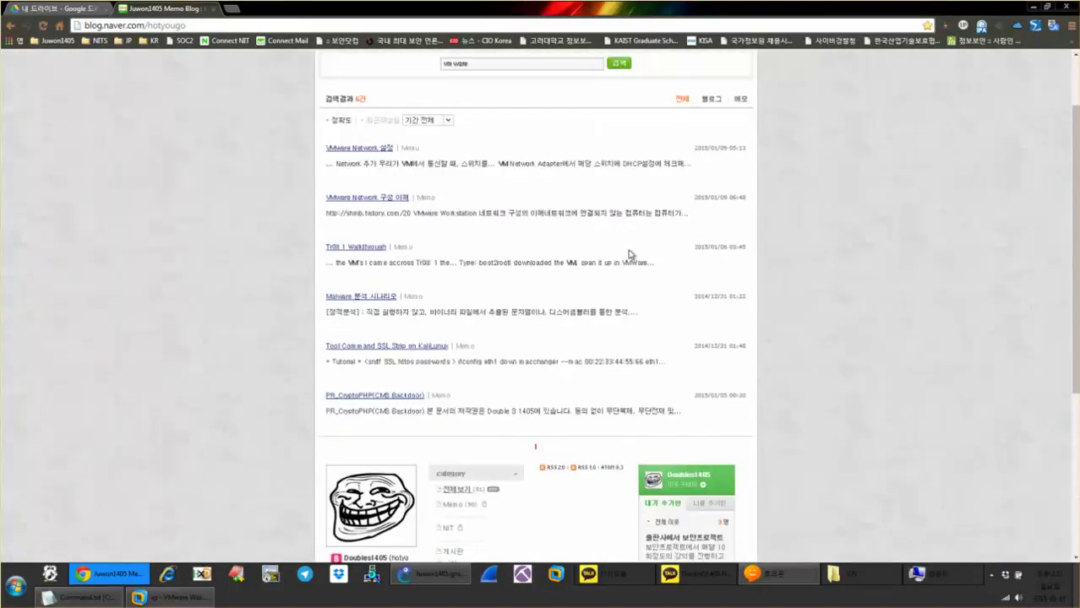
pyautogui.click(358, 200)
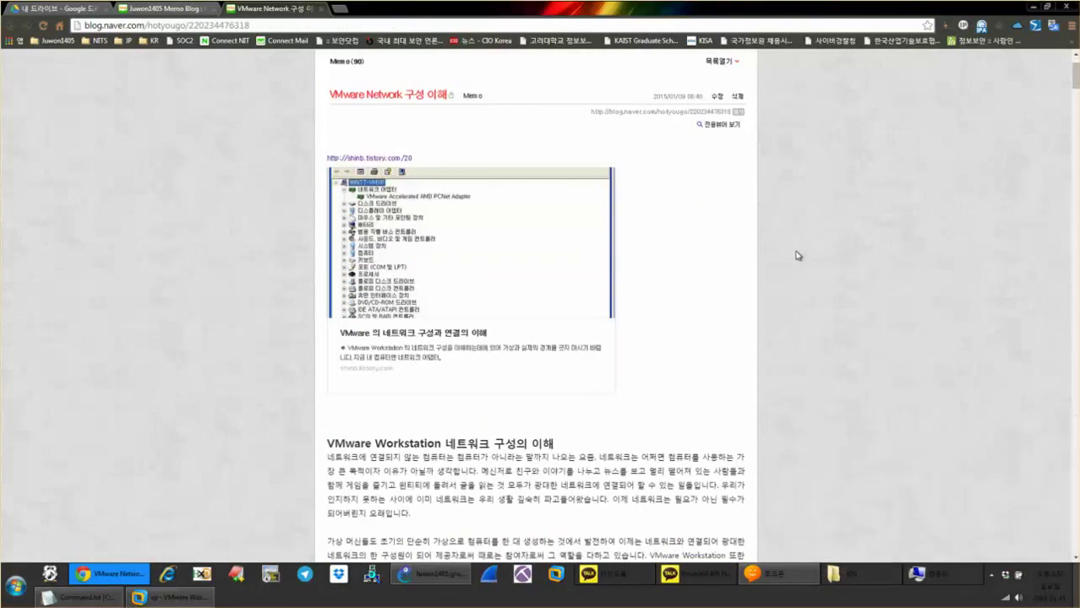
# Switch to VMware Workstation, view the network adapter settings of the xp virtual machine, and close them without changes.
pyautogui.click(173, 598)
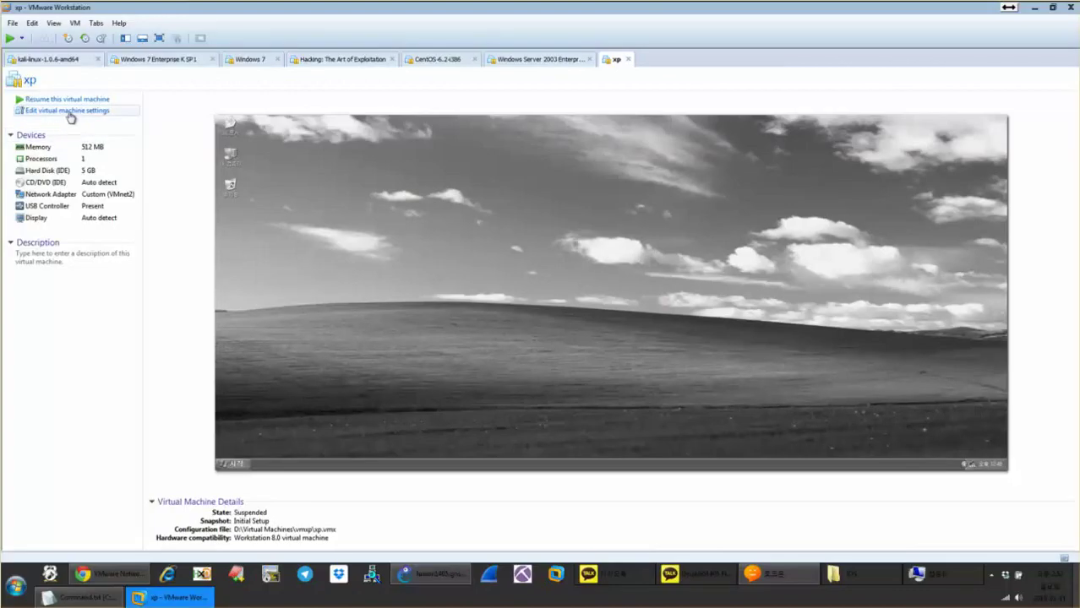
pyautogui.click(72, 117)
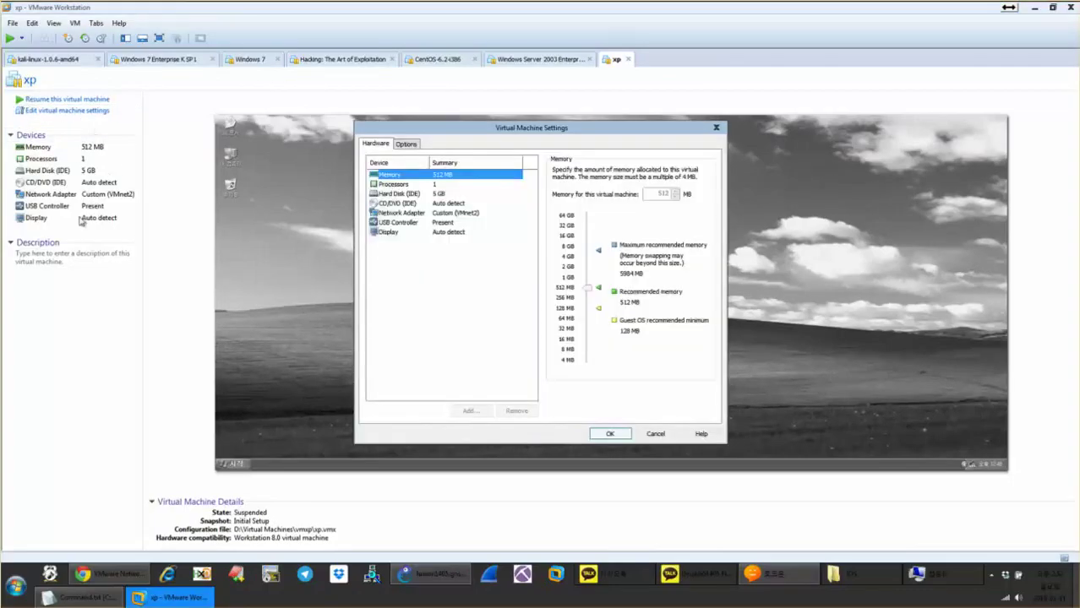
pyautogui.click(433, 213)
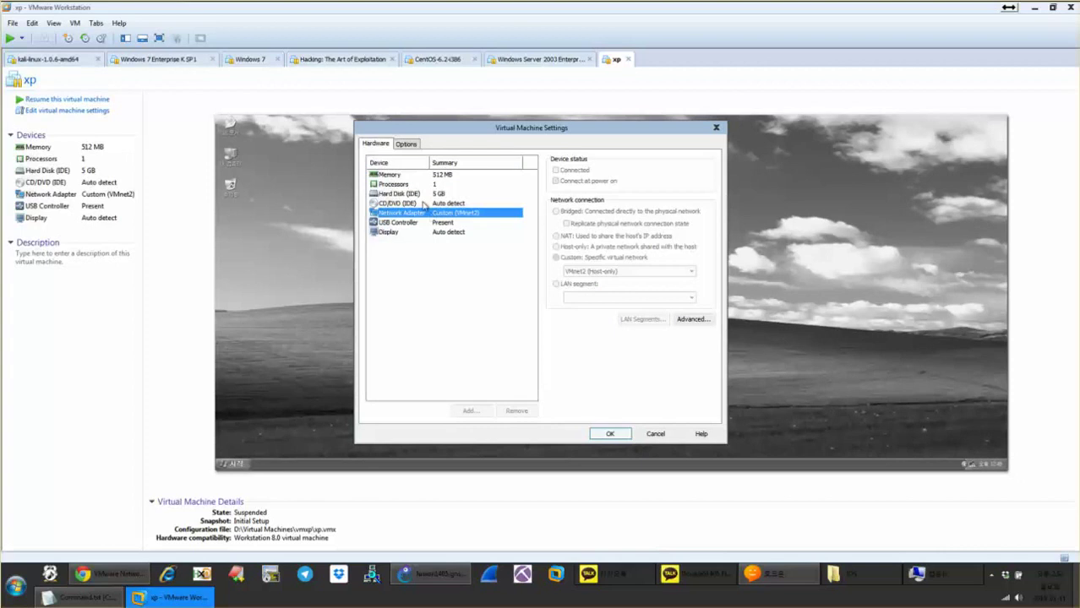
pyautogui.click(658, 434)
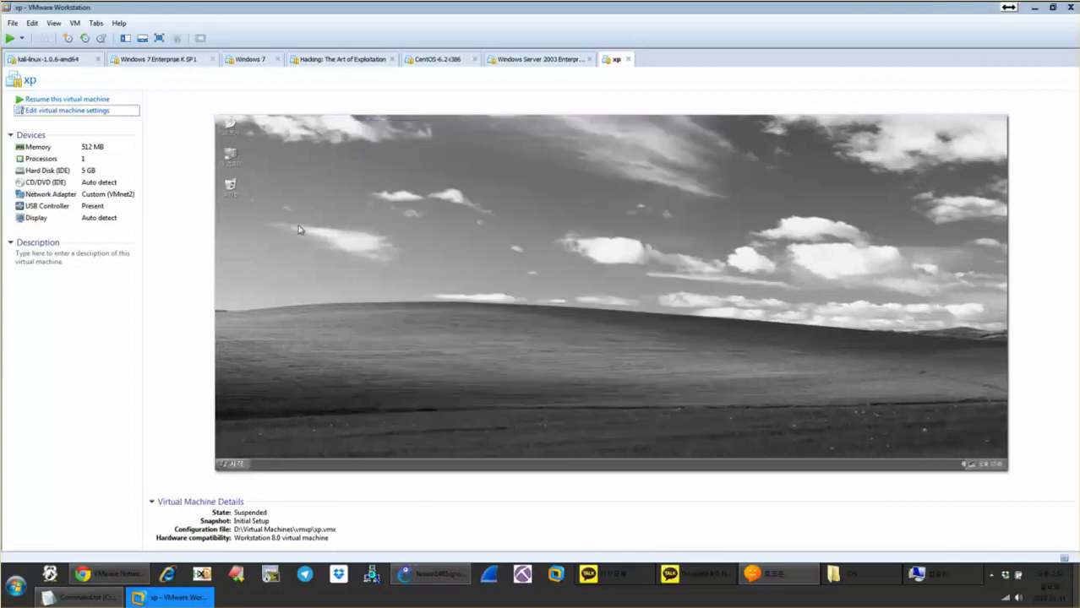
# Resume the xp virtual machine and open a Command Prompt near the middle of its desktop.
pyautogui.click(53, 100)
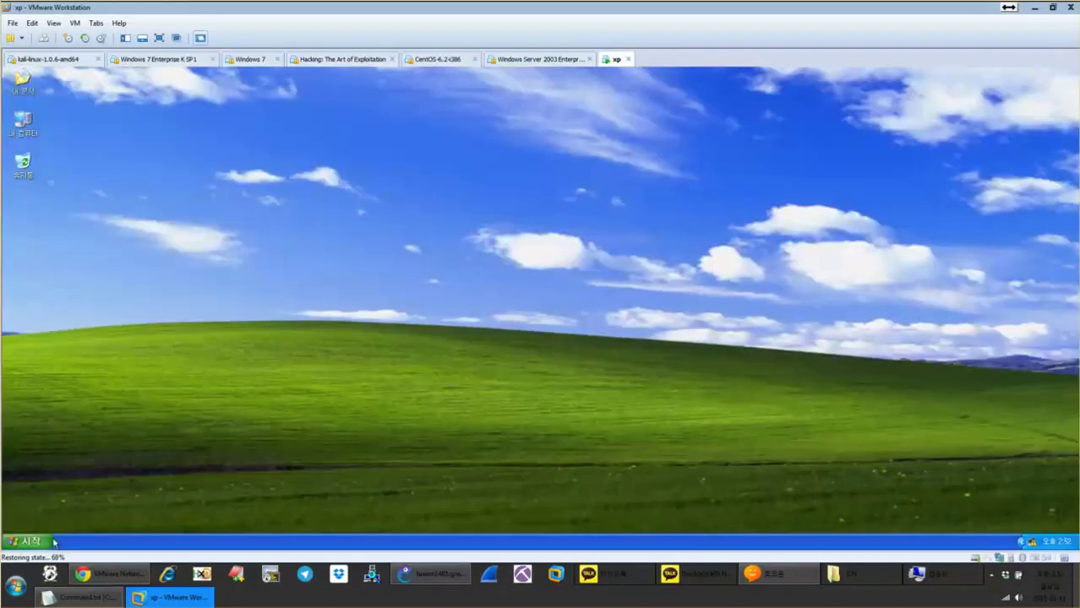
pyautogui.click(34, 541)
pyautogui.click(293, 425)
pyautogui.click(34, 542)
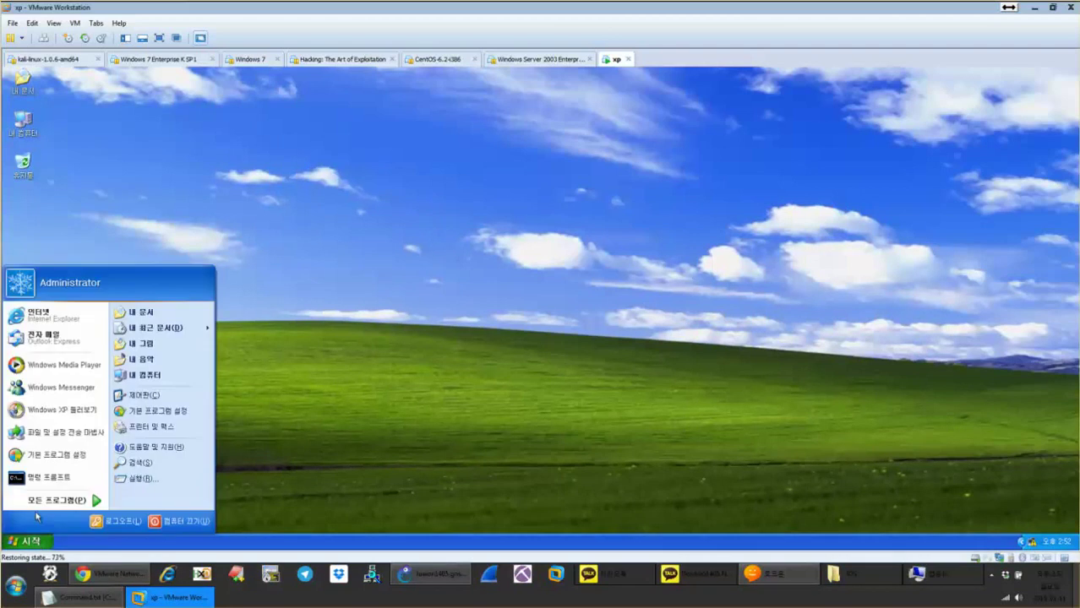
pyautogui.click(51, 477)
pyautogui.moveTo(313, 100); pyautogui.dragTo(601, 163)
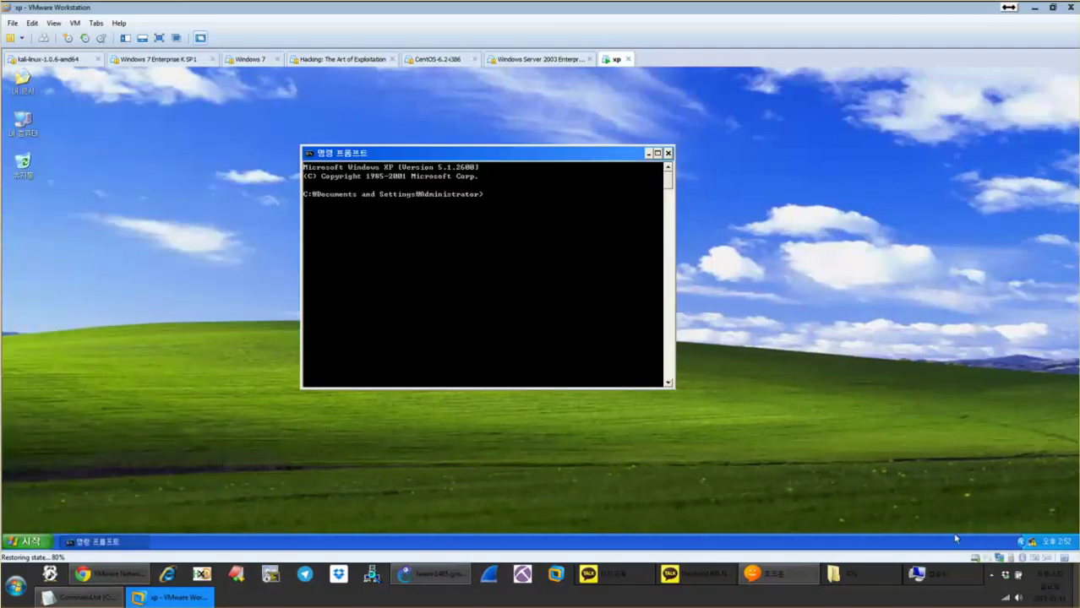
# Examine the TCP/IP address and DNS settings of the Windows XP local area connection, then close its dialogs without changes.
pyautogui.rightClick(1031, 542)
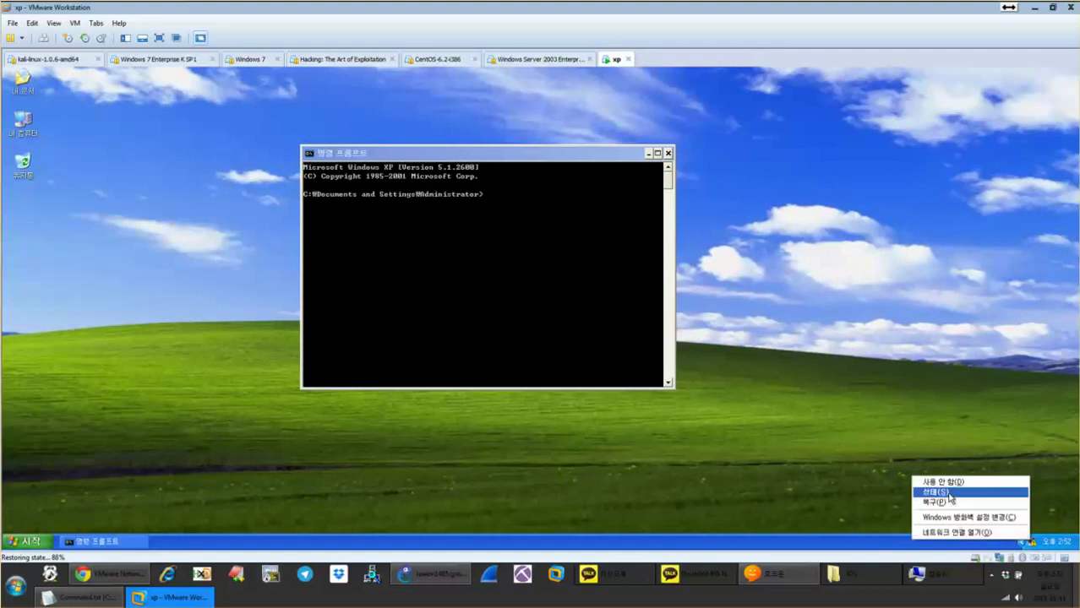
pyautogui.click(949, 496)
pyautogui.click(469, 394)
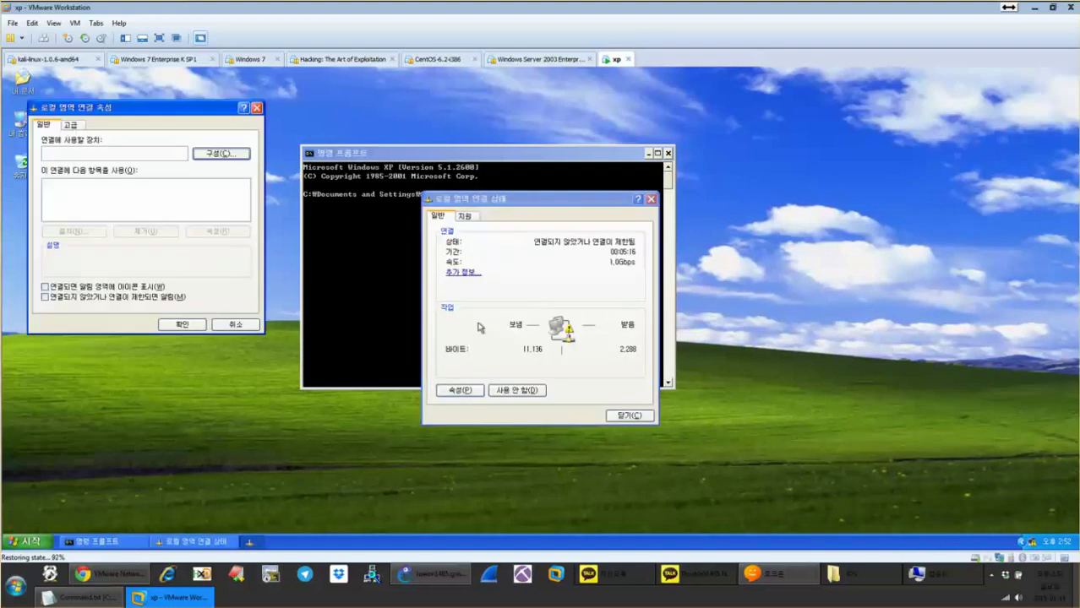
pyautogui.click(90, 209)
pyautogui.click(207, 231)
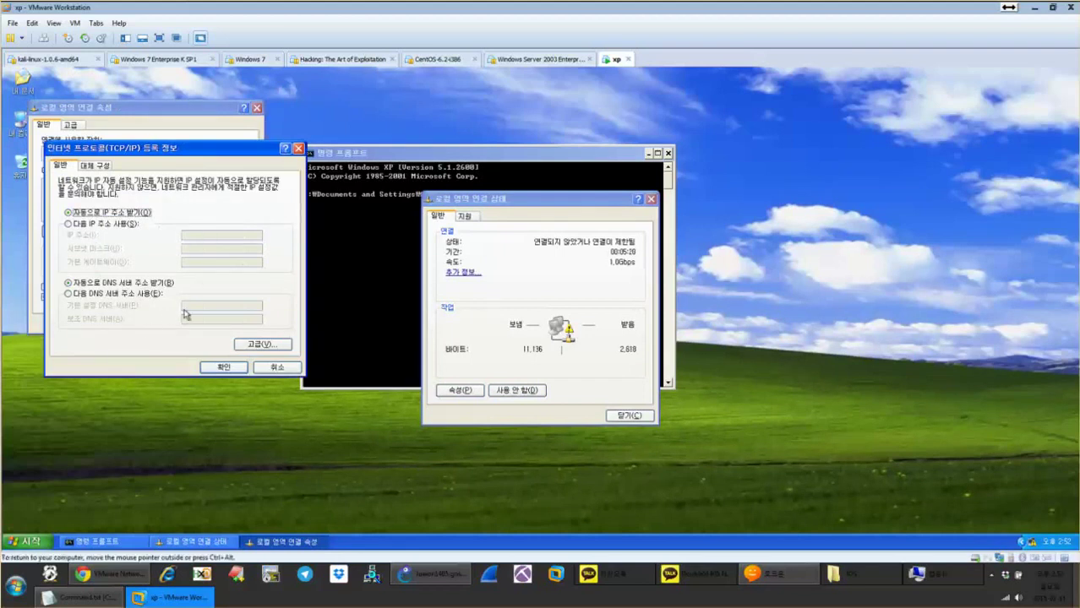
pyautogui.click(127, 290)
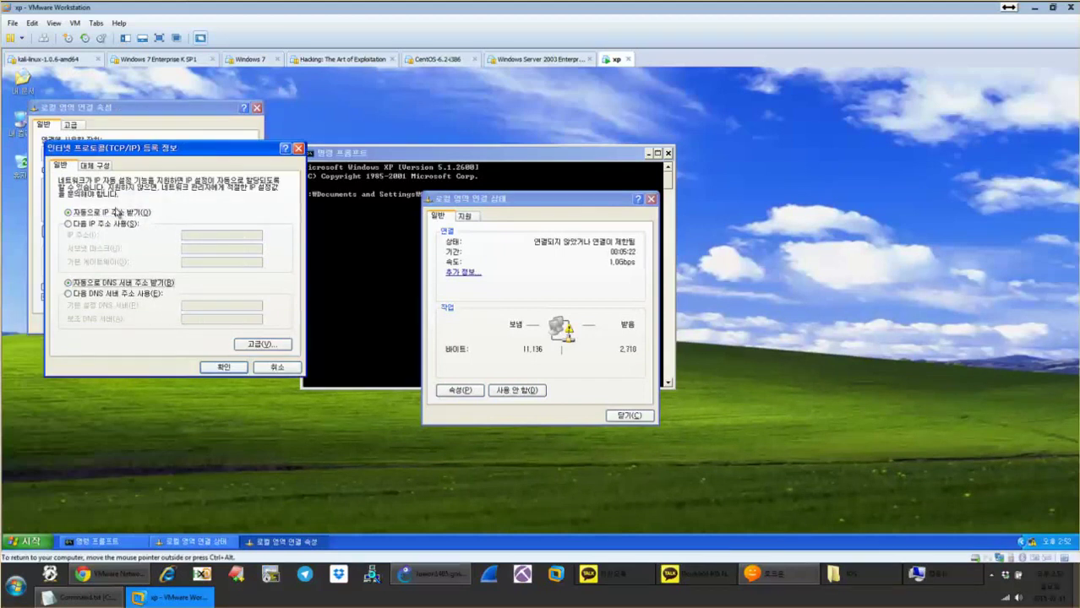
pyautogui.click(118, 213)
pyautogui.click(140, 294)
pyautogui.click(278, 367)
pyautogui.click(241, 322)
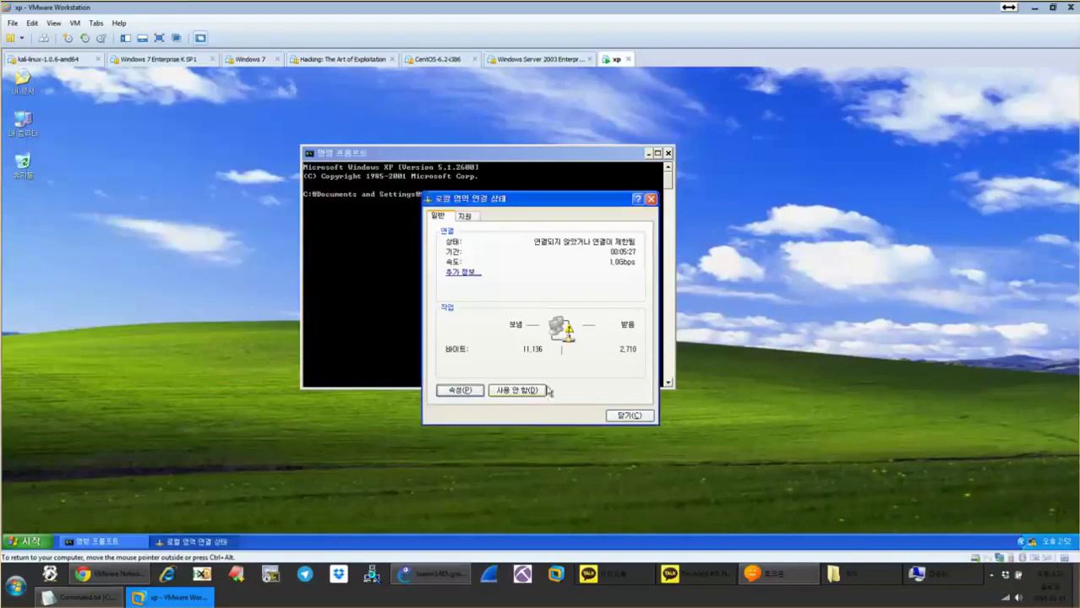
pyautogui.click(625, 415)
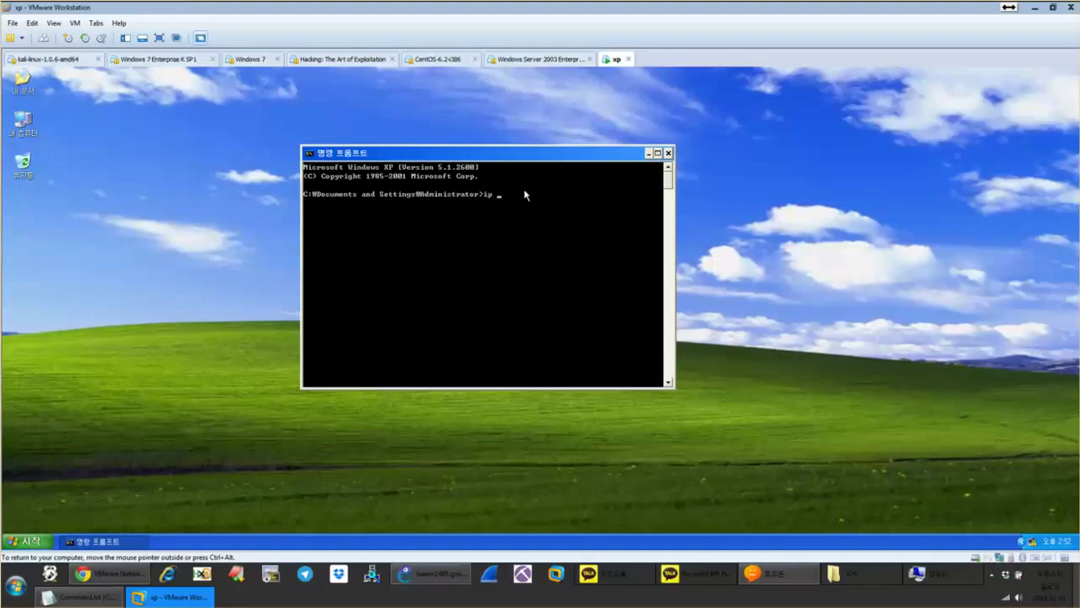
# Check the guest's IP configuration with ipconfig and close the Command Prompt.
pyautogui.write('ipconfig')
pyautogui.press('Return')
pyautogui.rightClick(545, 265)
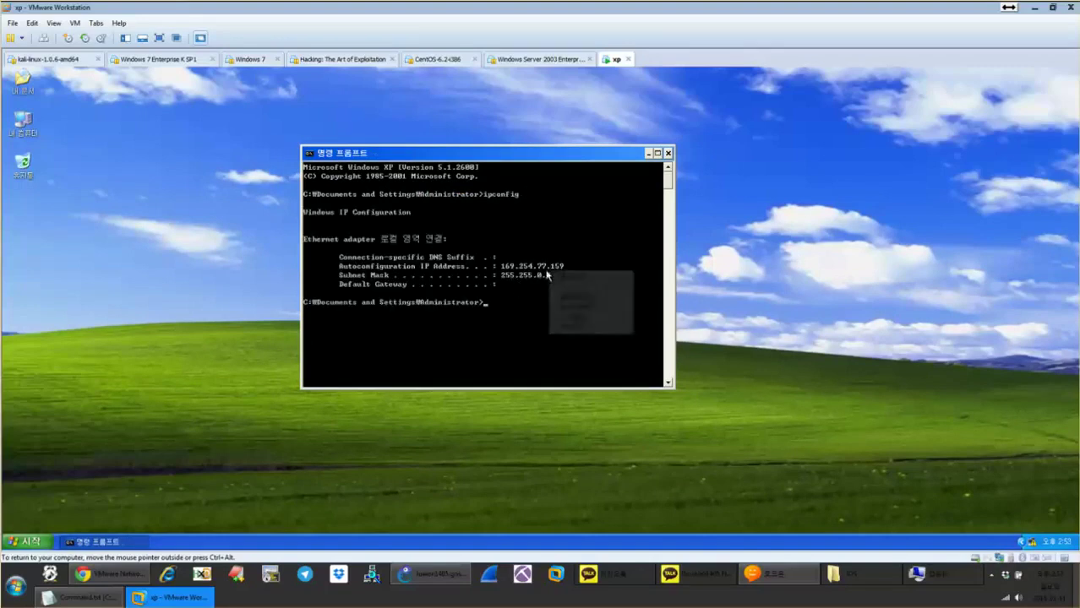
pyautogui.click(632, 294)
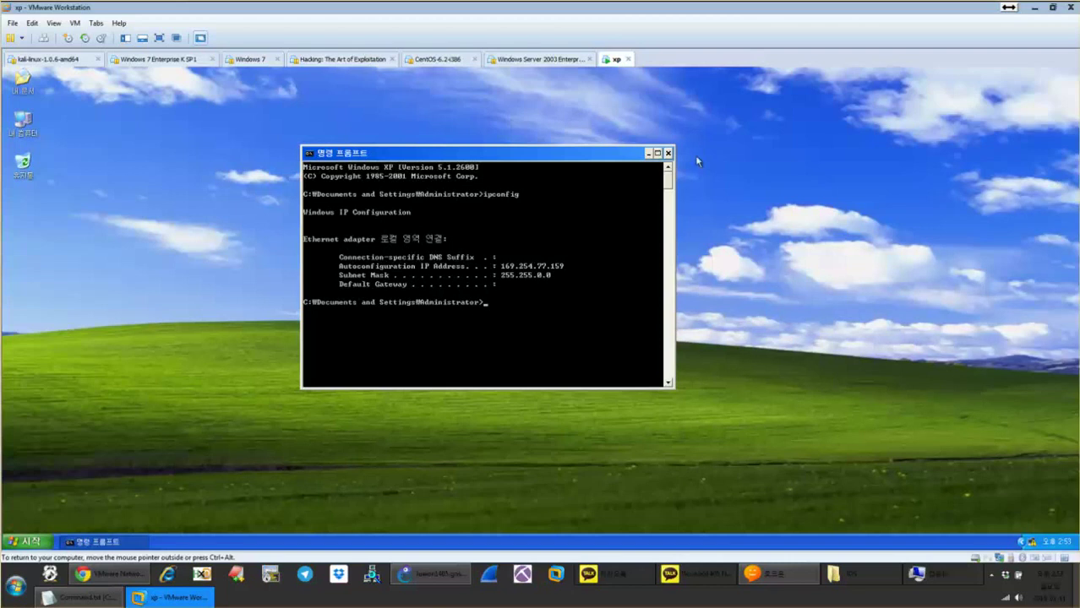
pyautogui.click(668, 153)
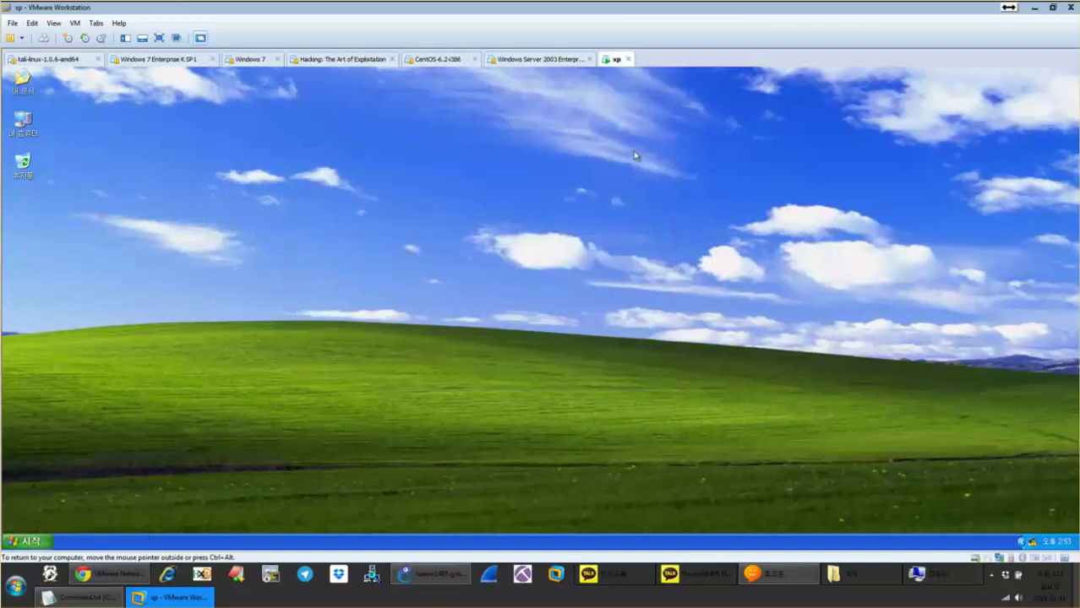
# Open the xp virtual machine's network adapter settings and choose the Bridged connection.
pyautogui.rightClick(613, 59)
pyautogui.click(648, 219)
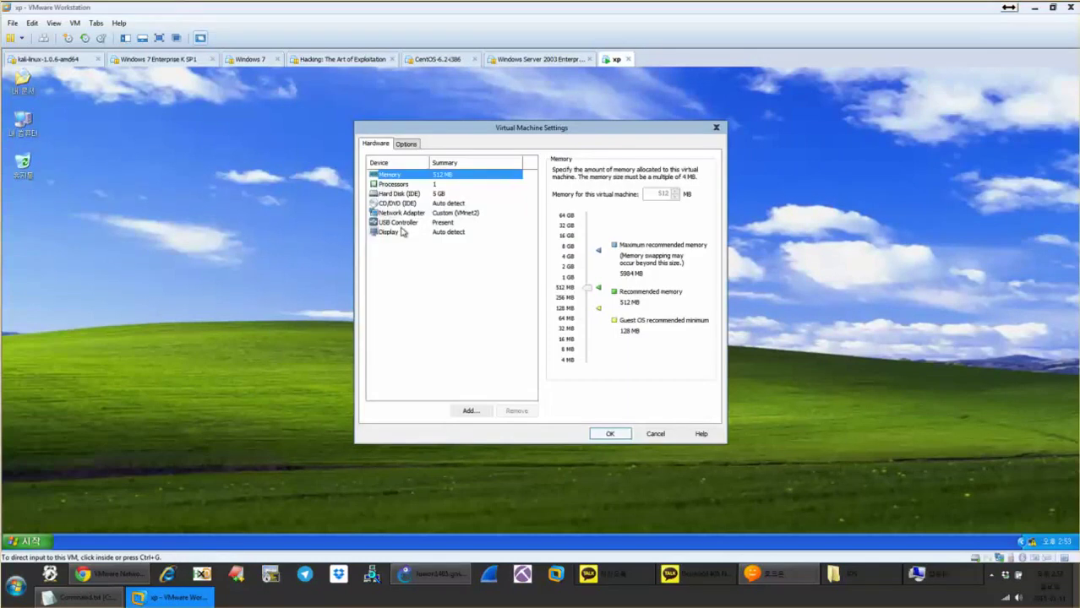
pyautogui.click(409, 214)
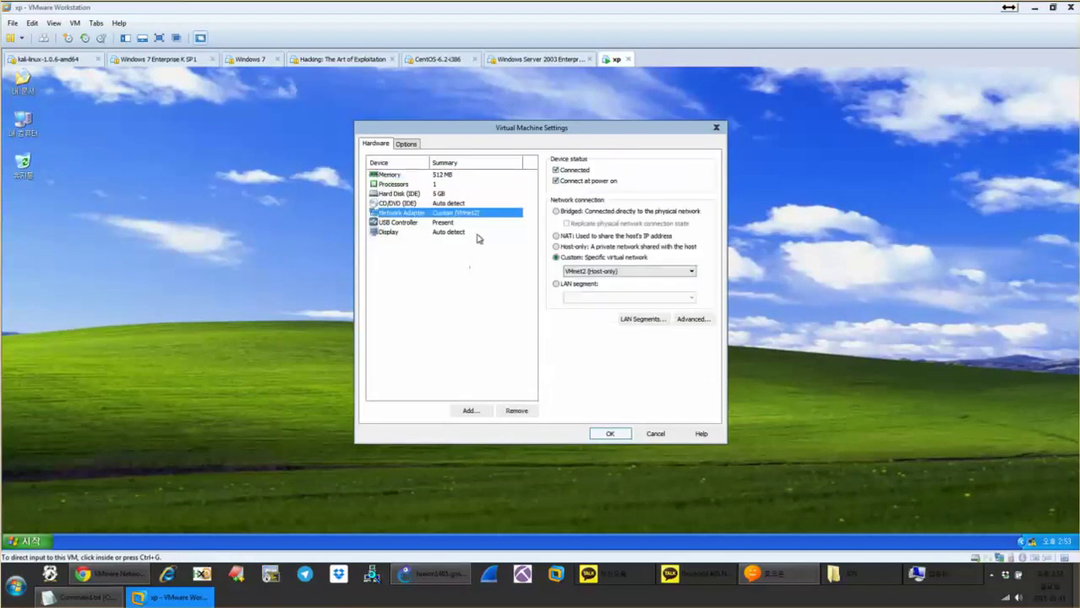
pyautogui.click(564, 213)
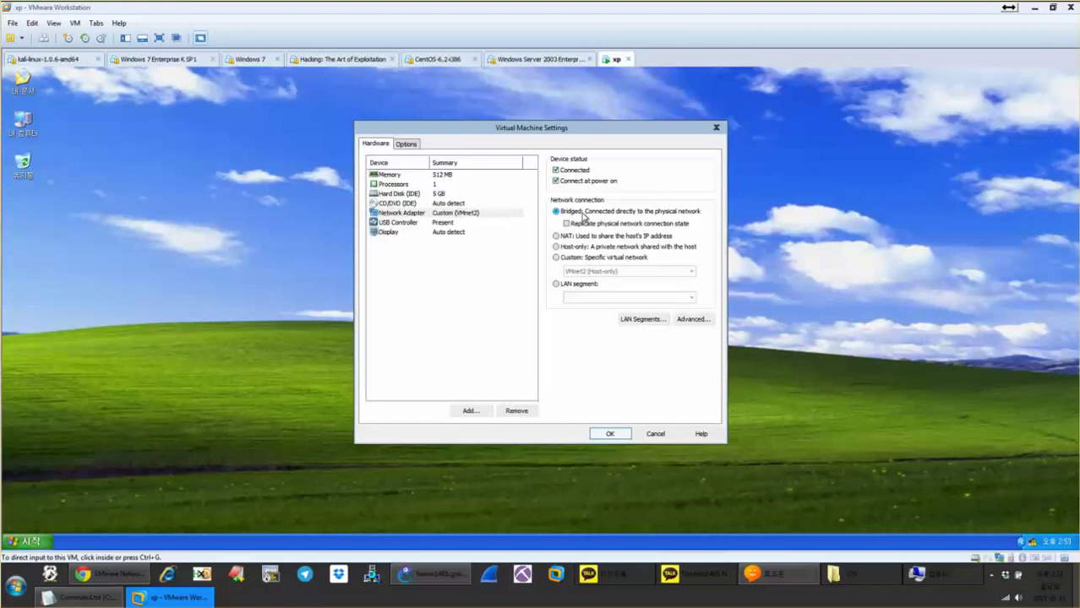
# Alternate the adapter's connection type among NAT, Host-only and Bridged to compare the three options, ending on Bridged.
pyautogui.click(589, 238)
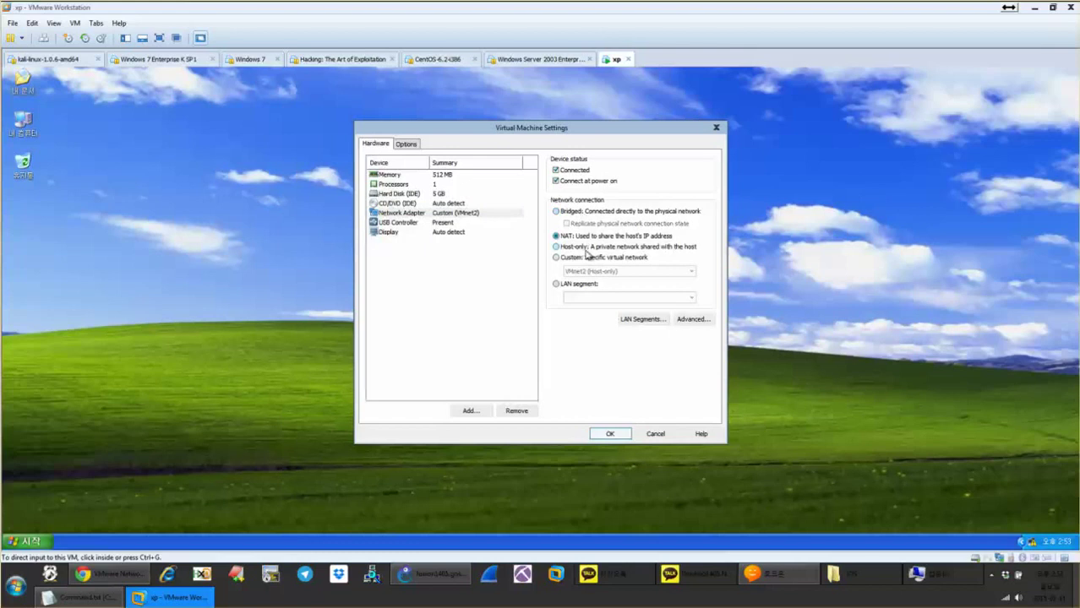
pyautogui.click(586, 246)
pyautogui.click(589, 213)
pyautogui.click(590, 236)
pyautogui.click(590, 245)
pyautogui.click(590, 237)
pyautogui.click(591, 213)
pyautogui.click(590, 238)
pyautogui.click(590, 246)
pyautogui.click(590, 237)
pyautogui.click(592, 213)
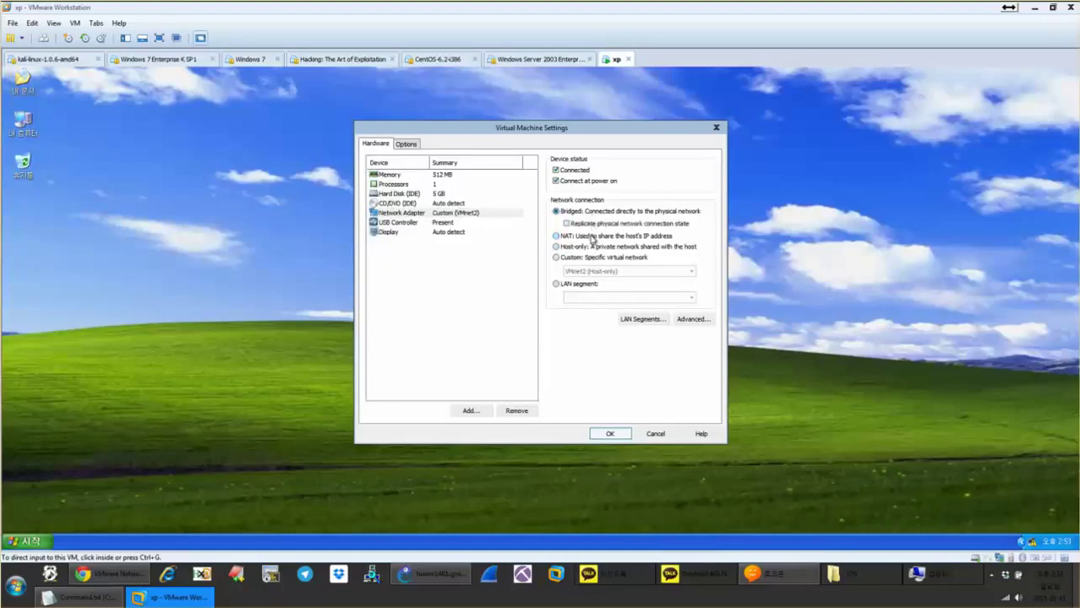
pyautogui.click(590, 236)
pyautogui.click(590, 246)
pyautogui.click(590, 237)
pyautogui.click(592, 213)
pyautogui.click(590, 236)
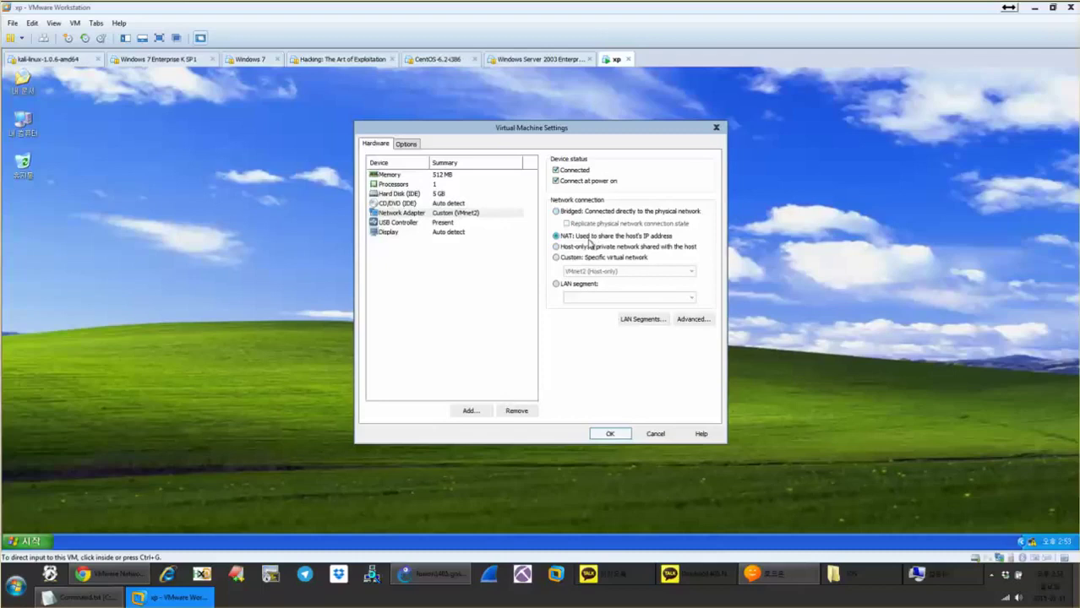
pyautogui.click(590, 246)
pyautogui.click(590, 237)
pyautogui.click(592, 213)
pyautogui.click(587, 245)
pyautogui.click(605, 215)
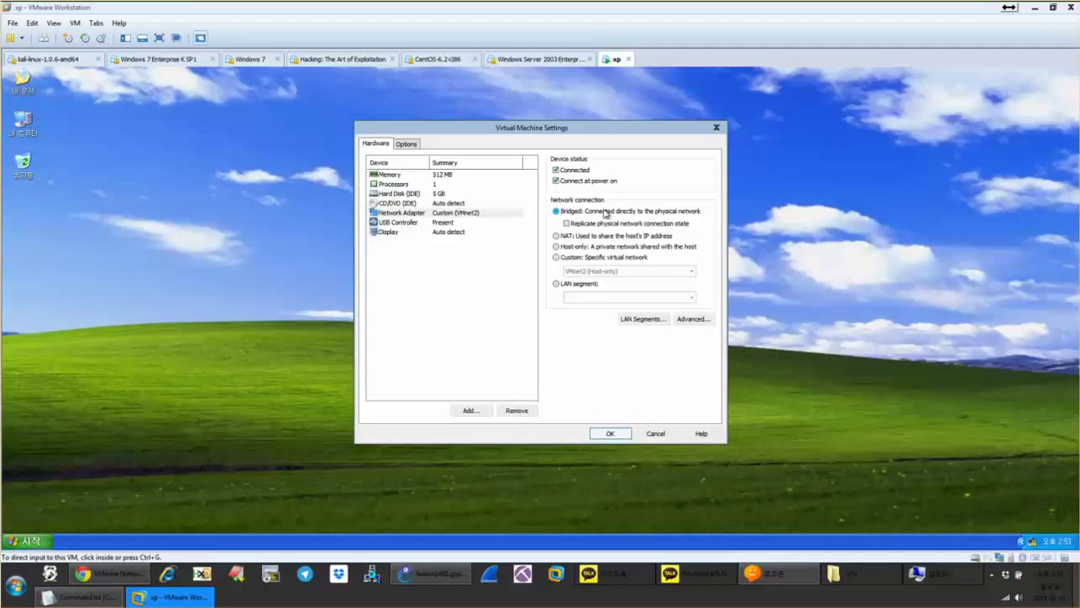
# Open the host's Computer window, place it beside the virtual machine settings, and close it.
pyautogui.click(15, 585)
pyautogui.click(340, 601)
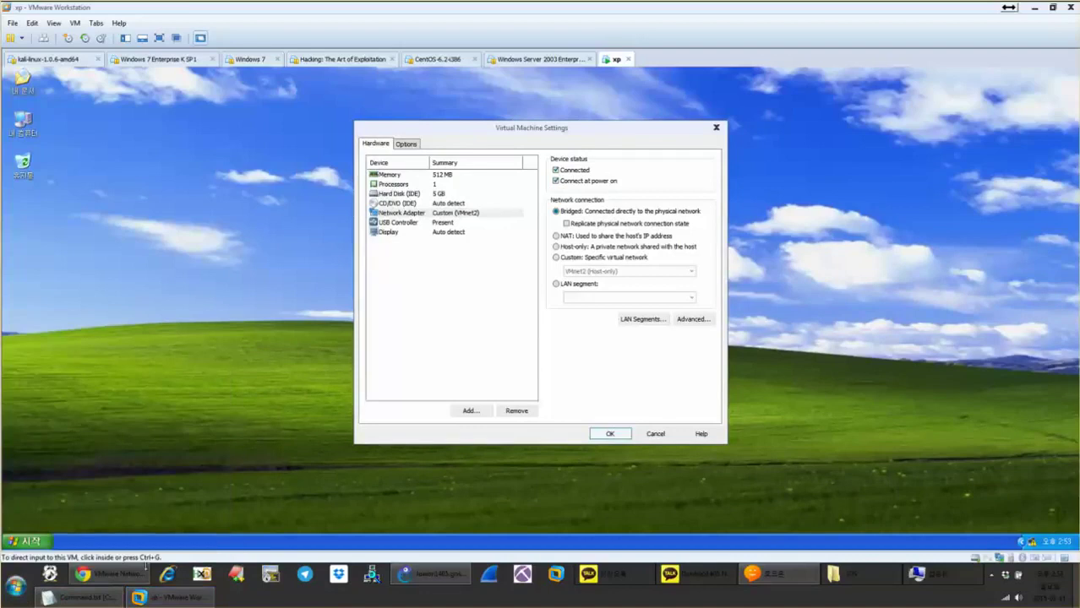
pyautogui.click(15, 586)
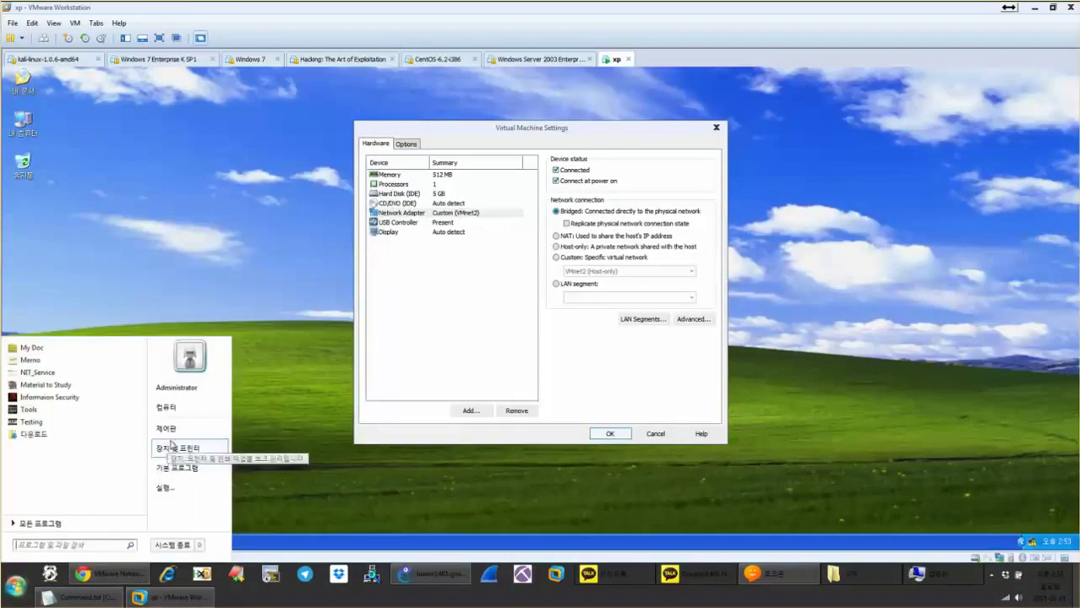
pyautogui.click(165, 408)
pyautogui.moveTo(484, 131); pyautogui.dragTo(278, 131)
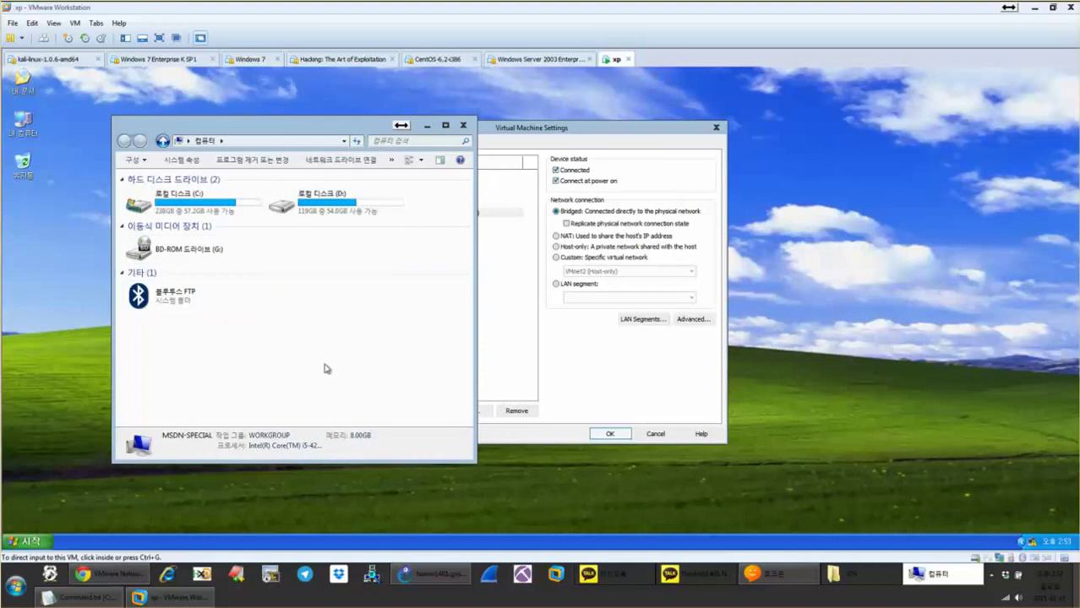
pyautogui.hotkey('alt', 'F4')
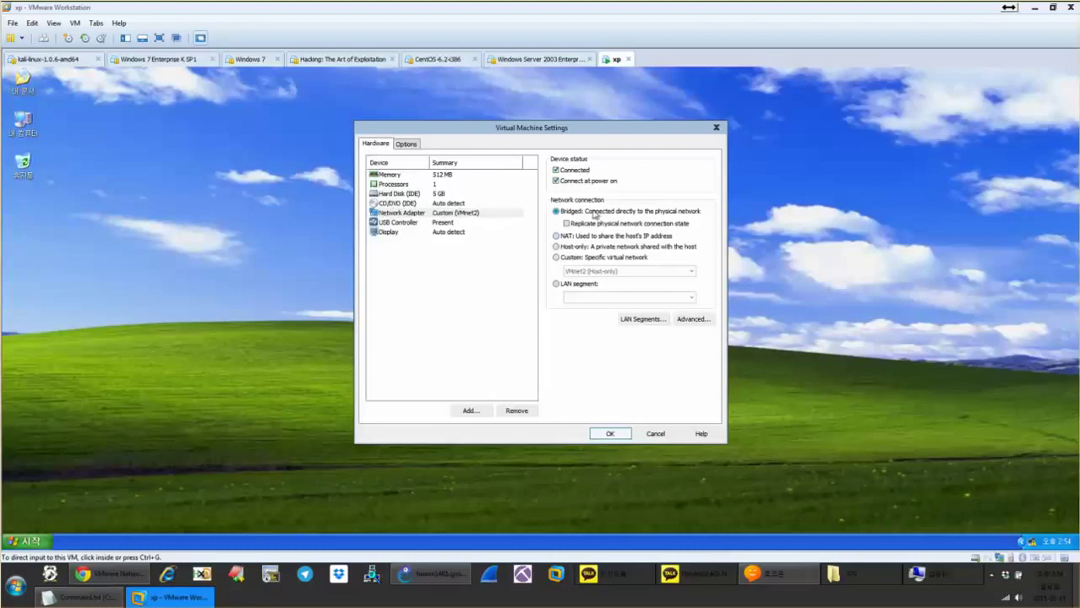
# Return to the virtual machine settings and alternate the adapter between NAT and Bridged, ending on NAT.
pyautogui.click(173, 597)
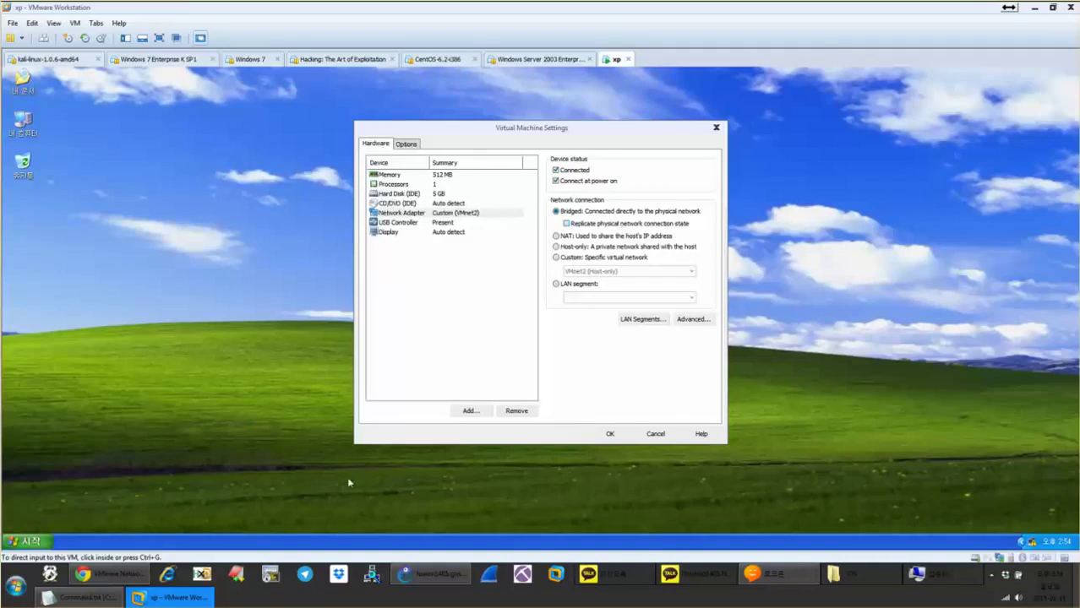
pyautogui.click(584, 237)
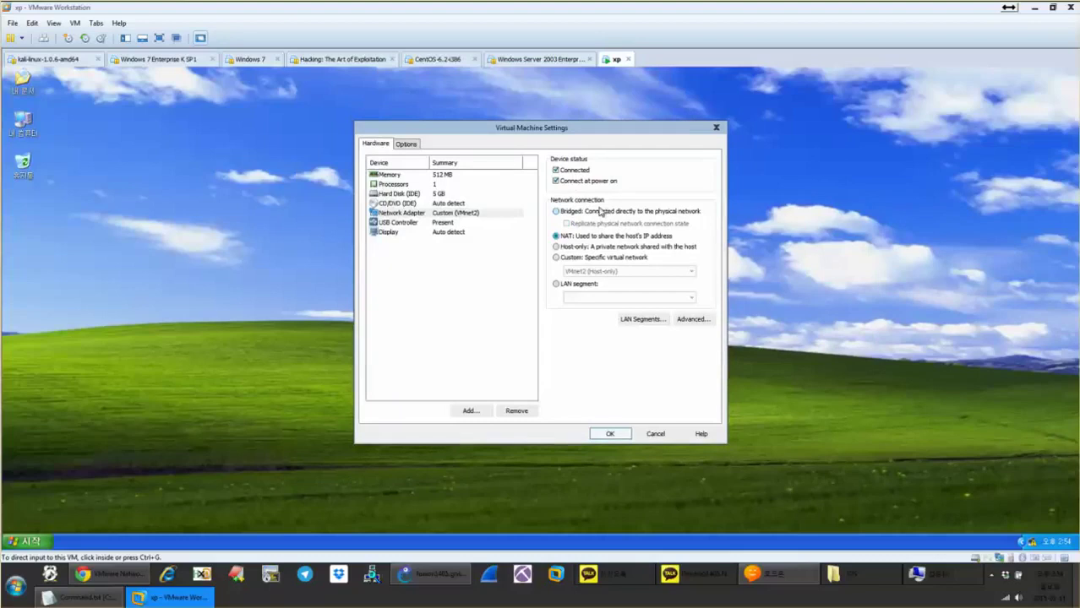
pyautogui.click(598, 211)
pyautogui.click(594, 239)
pyautogui.click(601, 215)
pyautogui.click(595, 239)
pyautogui.click(613, 215)
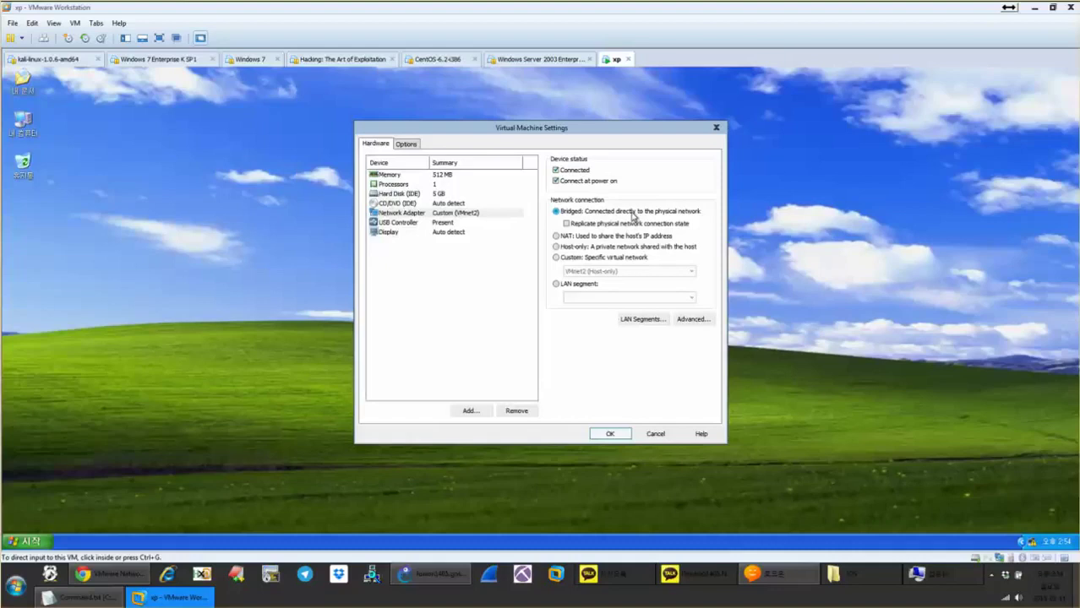
pyautogui.click(614, 238)
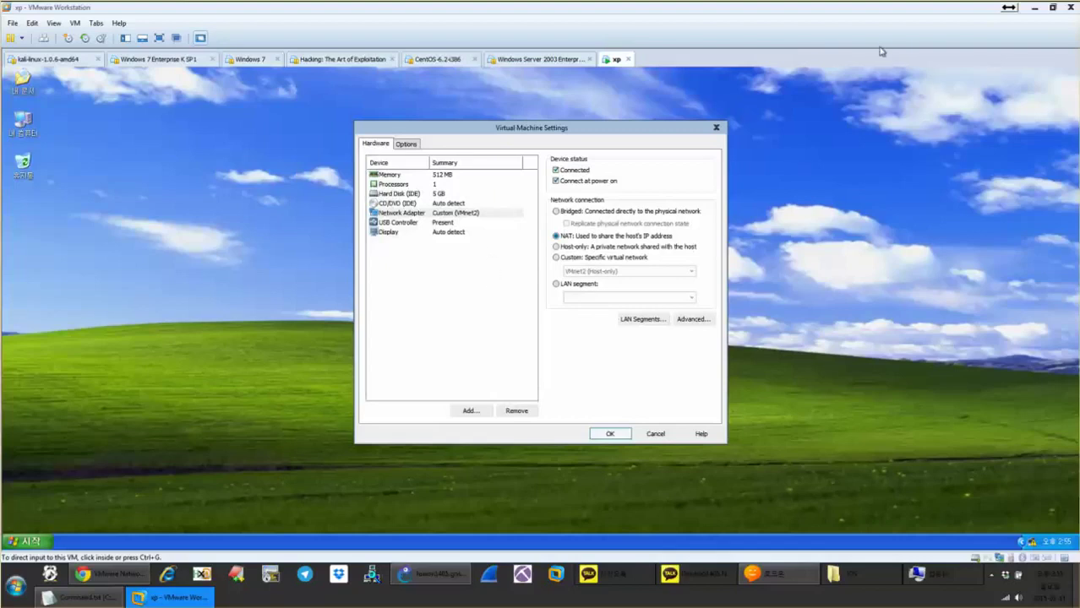
pyautogui.click(634, 211)
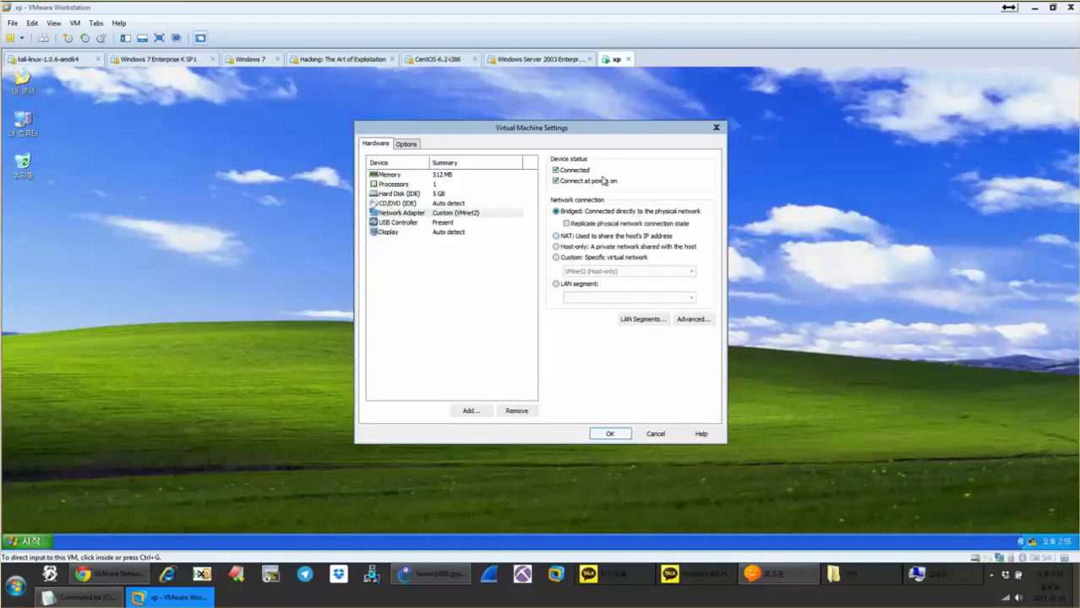
pyautogui.click(600, 238)
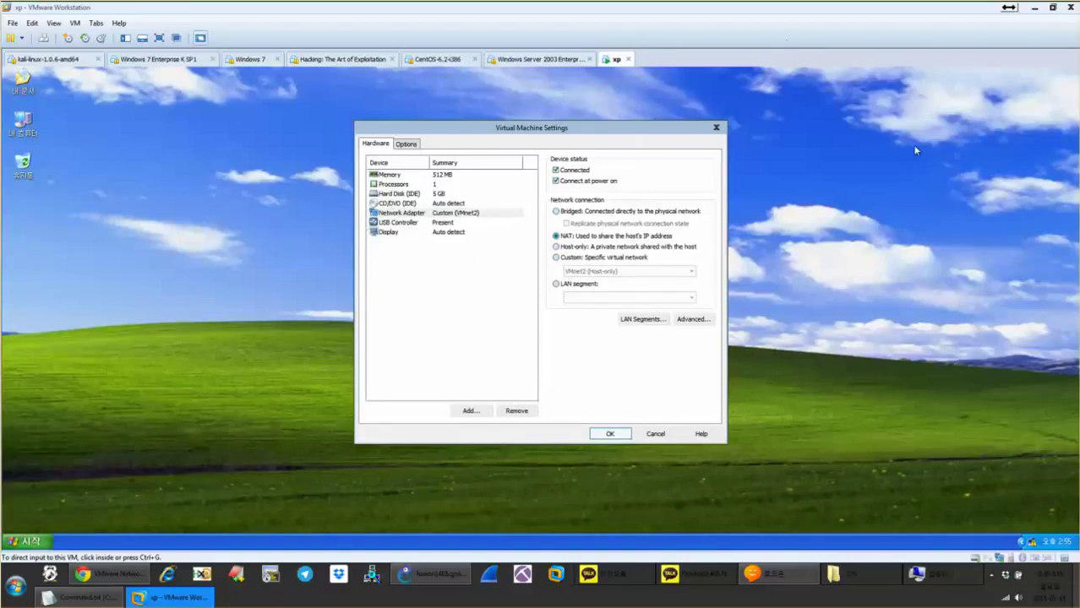
# Set the adapter's connection to Host-only, then view its advanced settings and cancel them without changes.
pyautogui.click(636, 247)
pyautogui.click(612, 237)
pyautogui.click(619, 213)
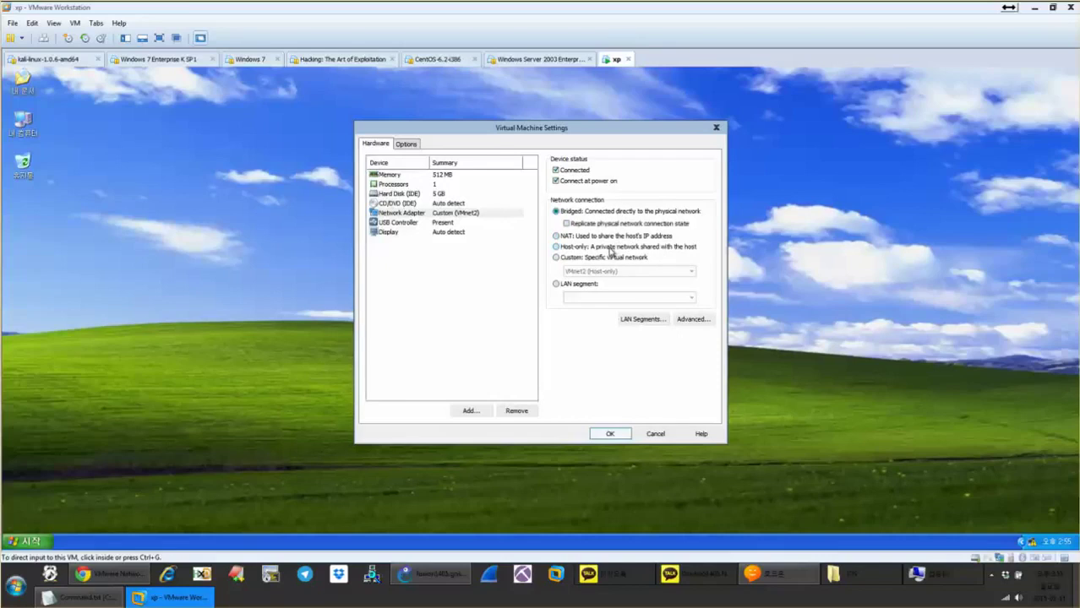
pyautogui.click(611, 248)
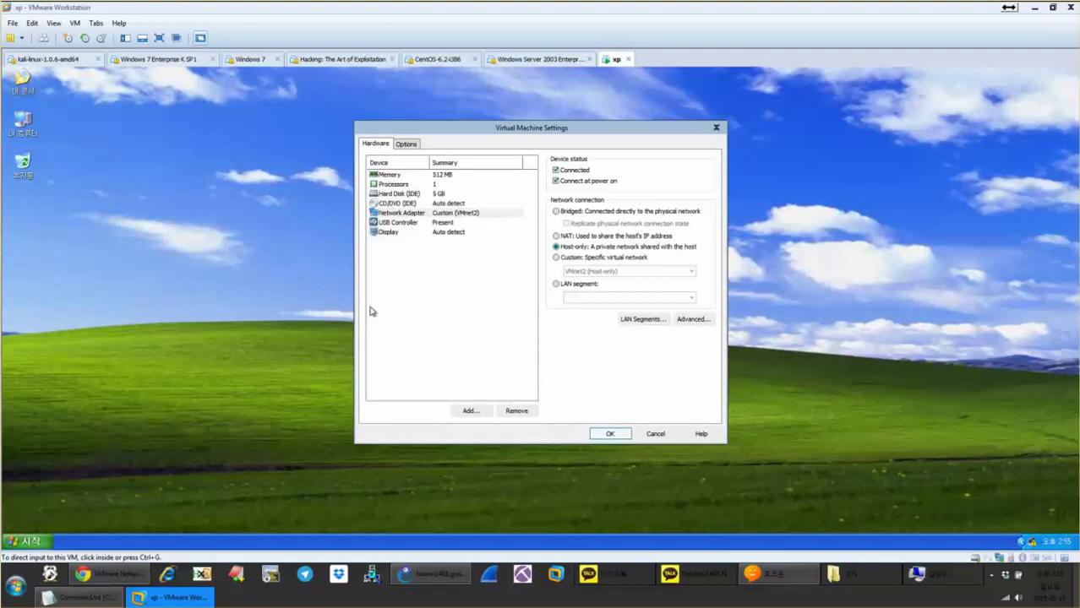
pyautogui.click(690, 327)
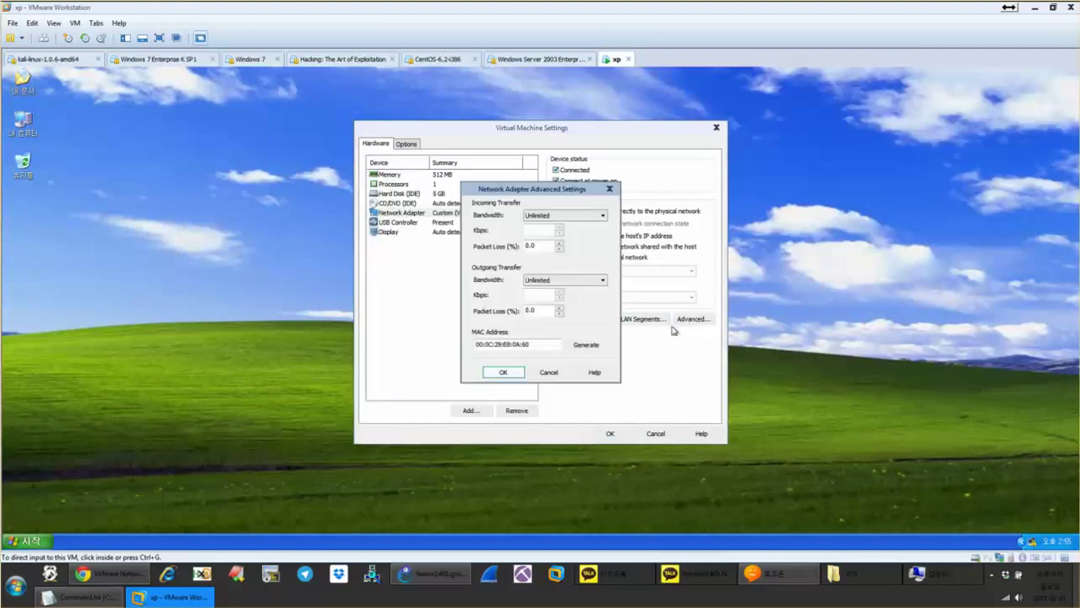
pyautogui.click(564, 376)
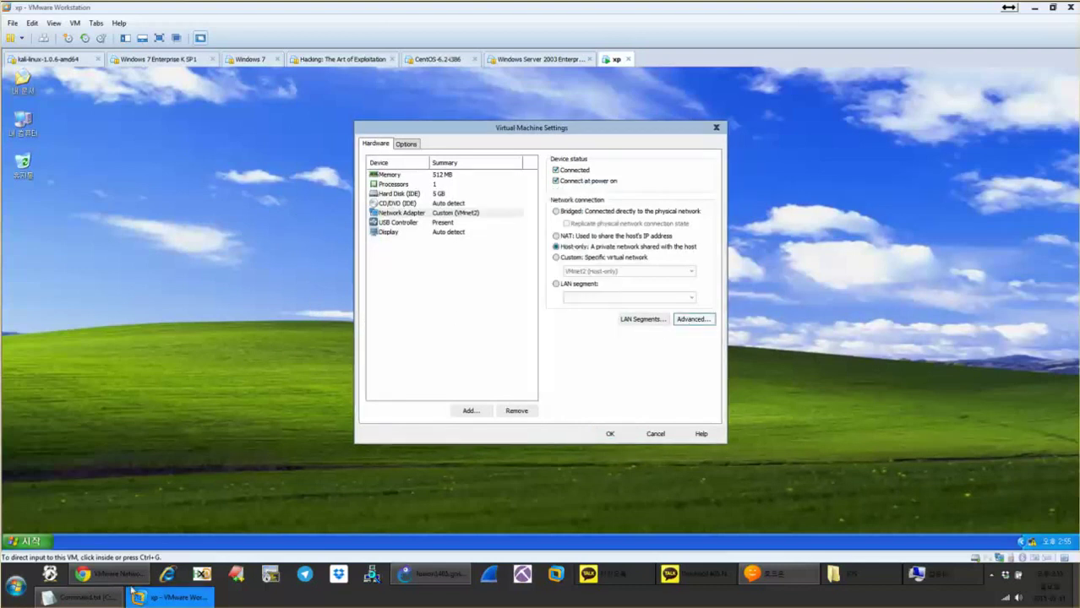
# Switch to the VMware network article in Chrome and find the list of VMnet0, VMnet1 and VMnet8 switches.
pyautogui.click(110, 574)
pyautogui.scroll(-2, 669, 253)
pyautogui.scroll(-10, 667, 254)
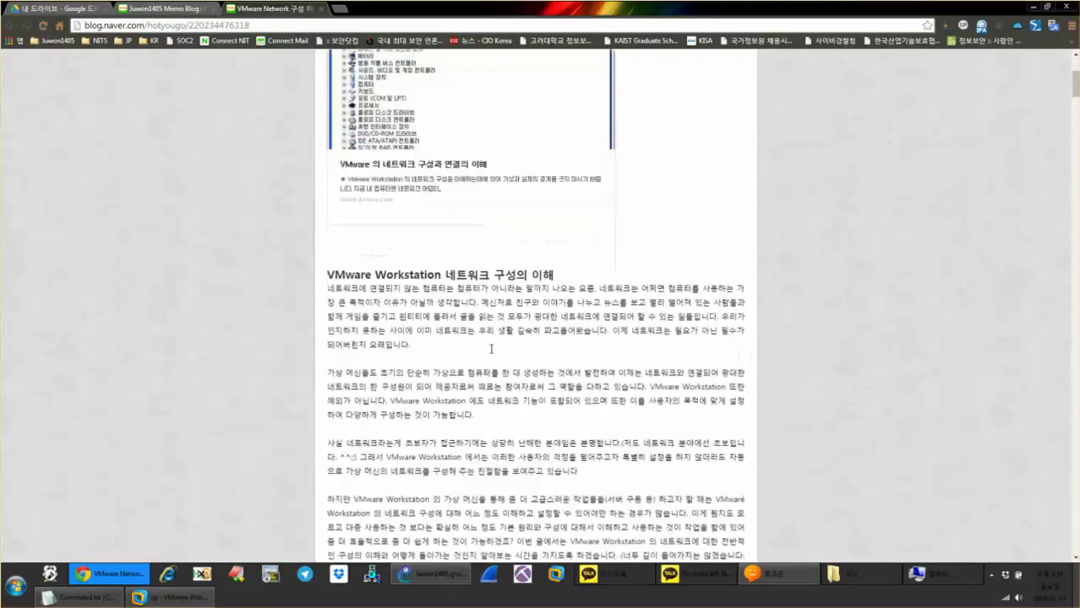
pyautogui.scroll(-8, 402, 231)
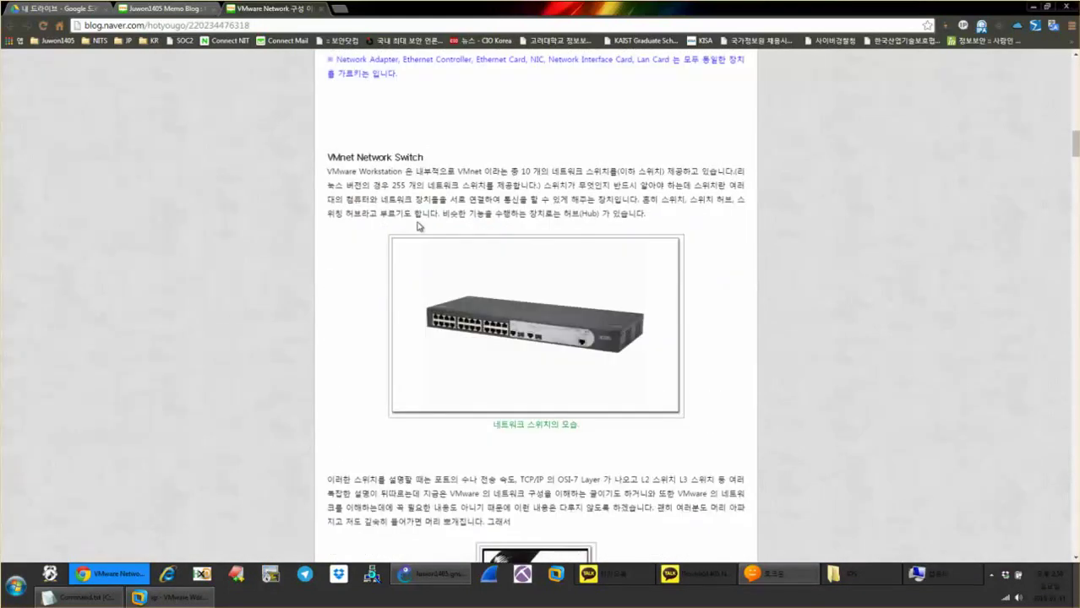
pyautogui.scroll(-8, 418, 227)
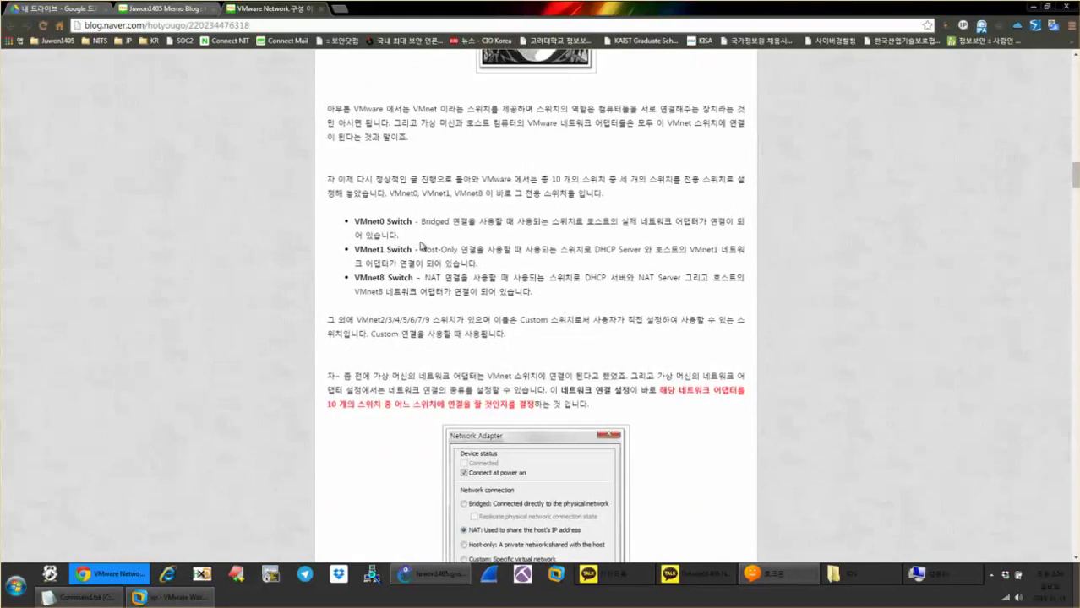
pyautogui.scroll(-1, 420, 246)
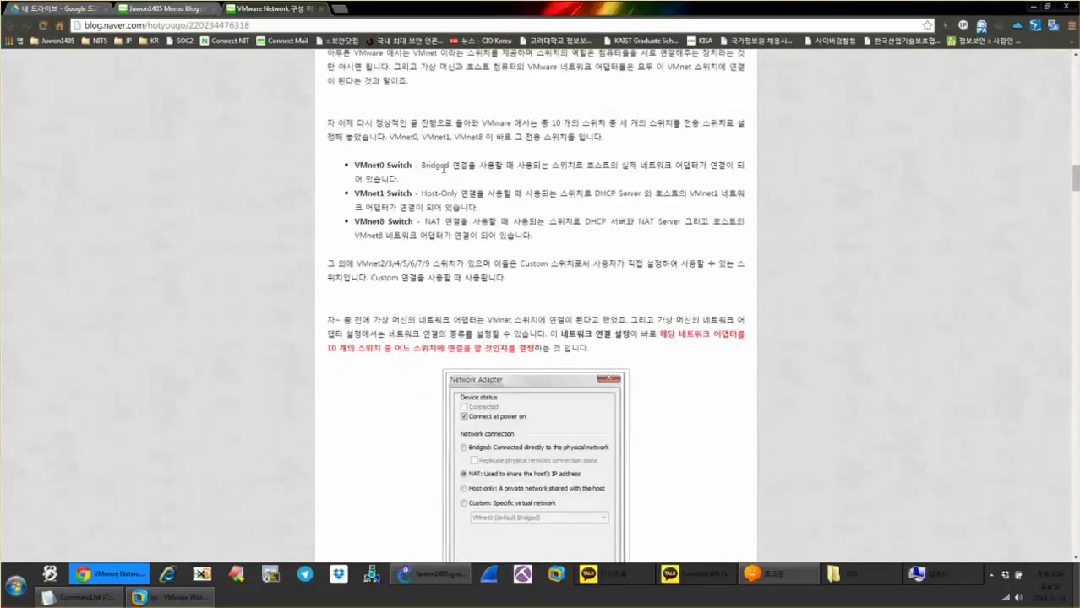
# Highlight the VMnet0 and VMnet1 switch descriptions while reading how each maps to a connection type.
pyautogui.moveTo(454, 164); pyautogui.dragTo(414, 166)
pyautogui.click(379, 164)
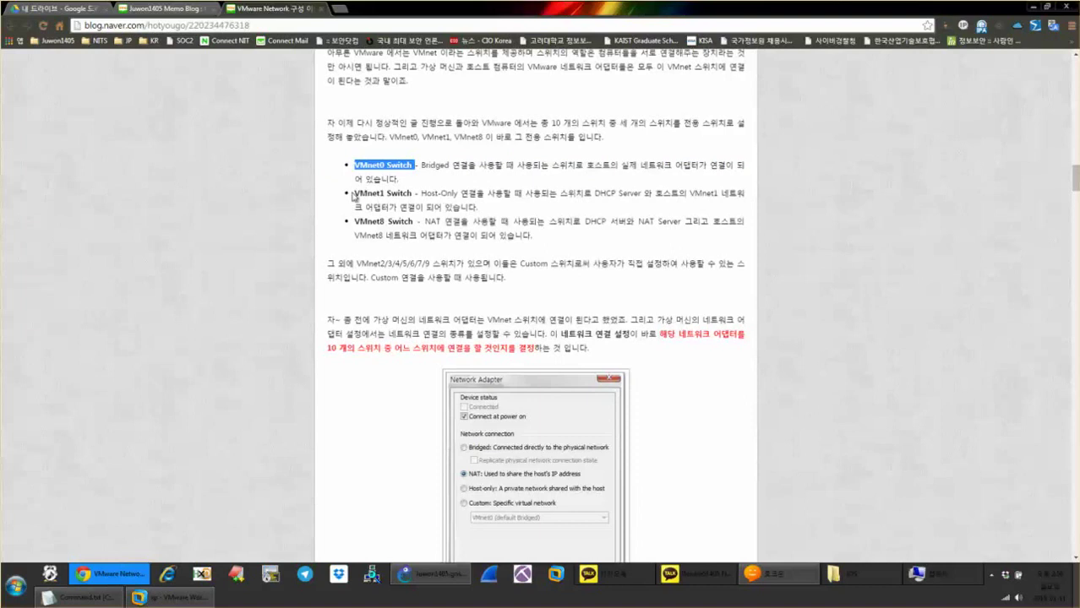
pyautogui.moveTo(353, 192); pyautogui.dragTo(464, 194)
pyautogui.click(487, 220)
pyautogui.click(563, 193)
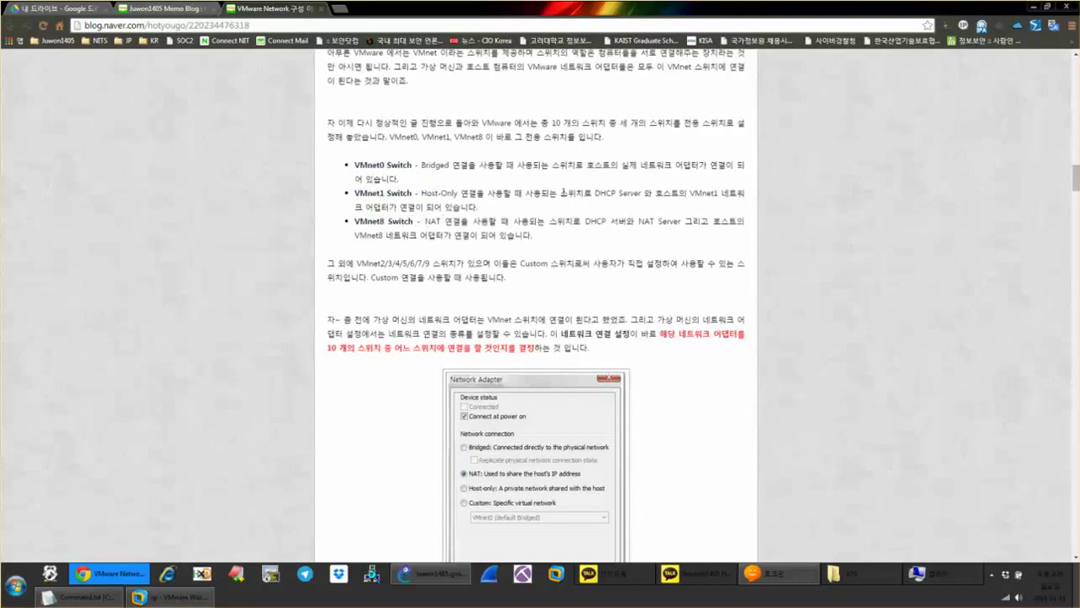
pyautogui.moveTo(524, 179); pyautogui.dragTo(596, 203)
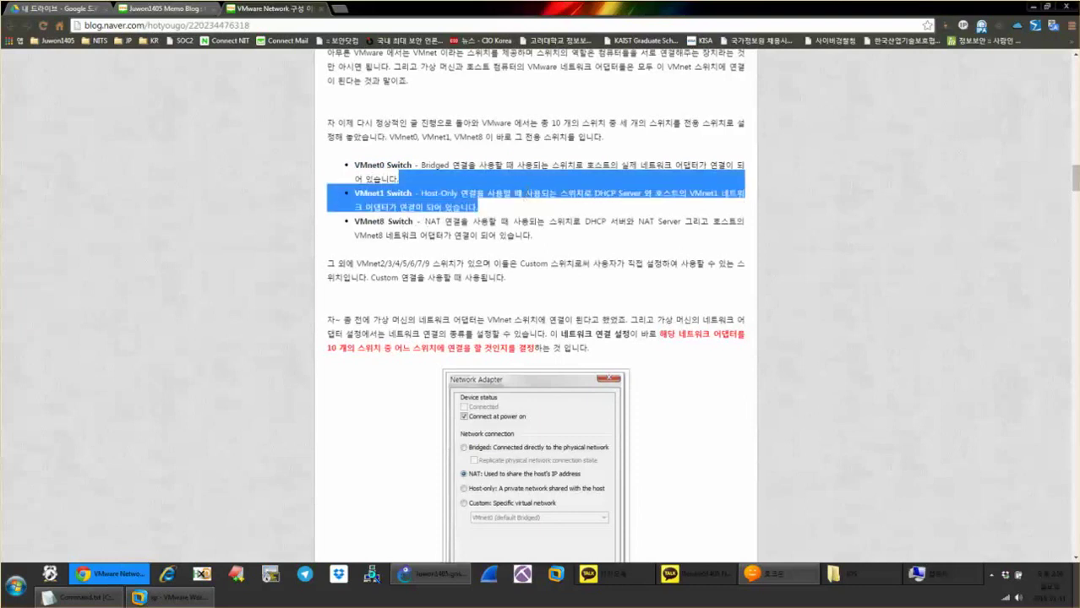
pyautogui.click(507, 197)
pyautogui.moveTo(417, 212); pyautogui.dragTo(518, 215)
# Skim the article's adapter, DHCP and NAT explanations and examine the Bridged Networking section and diagram.
pyautogui.scroll(-10, 517, 216)
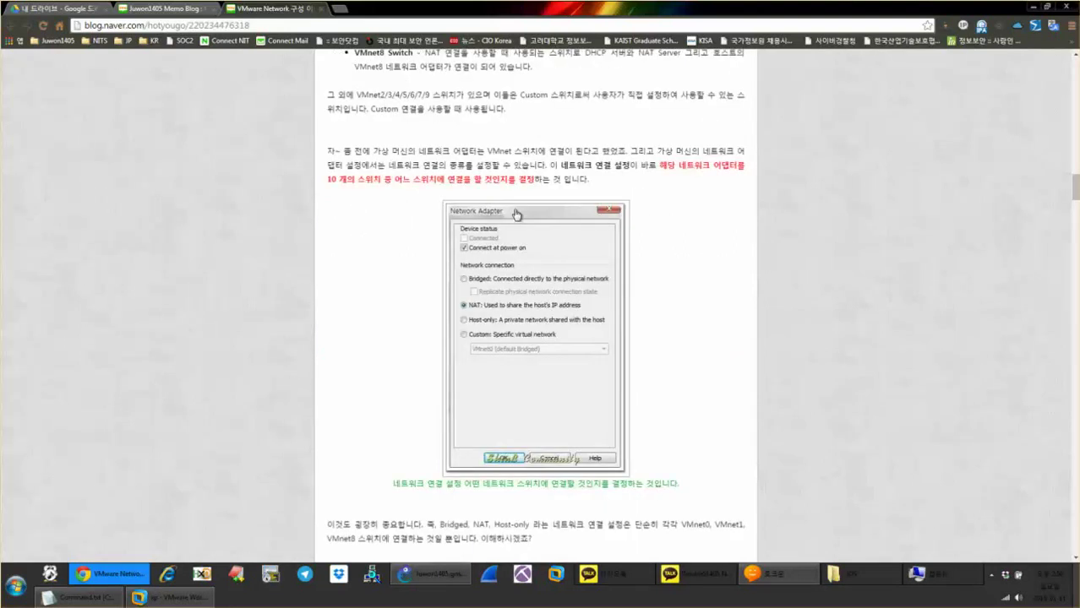
pyautogui.scroll(-13, 511, 219)
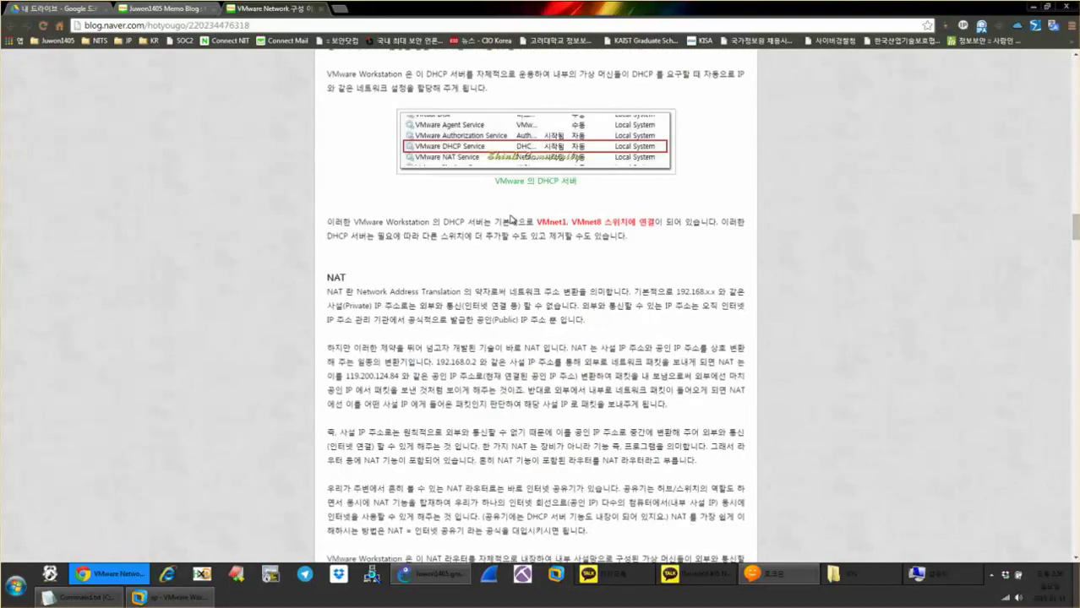
pyautogui.scroll(-2, 473, 207)
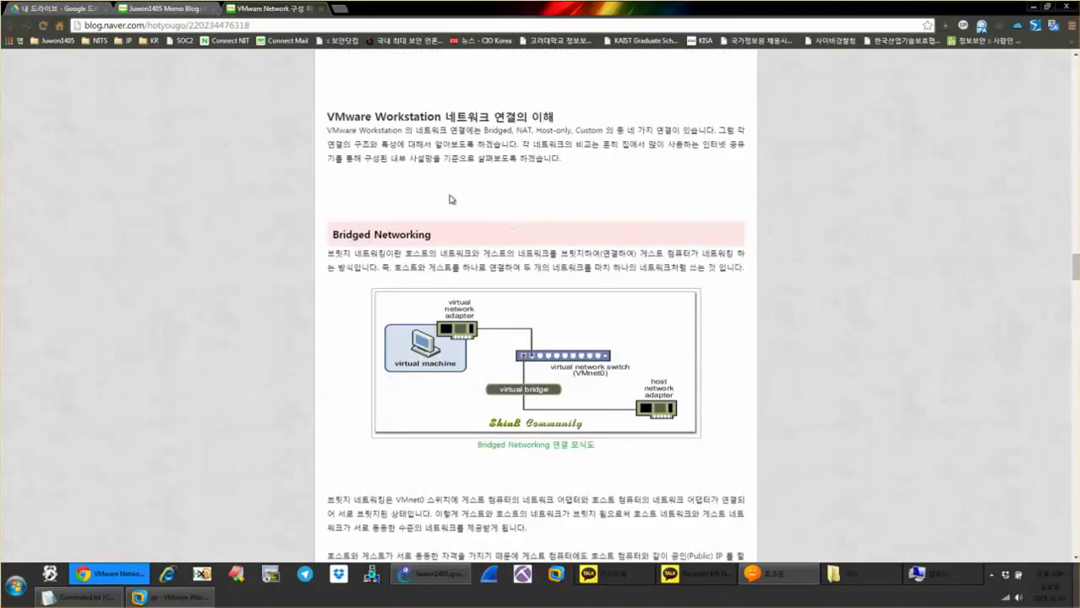
pyautogui.scroll(-1, 391, 148)
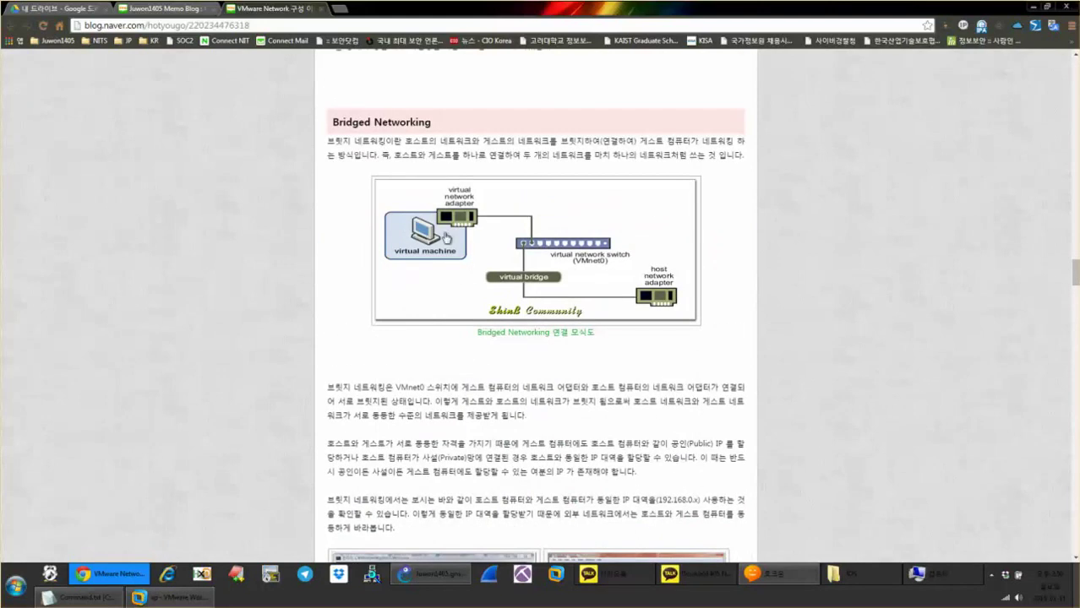
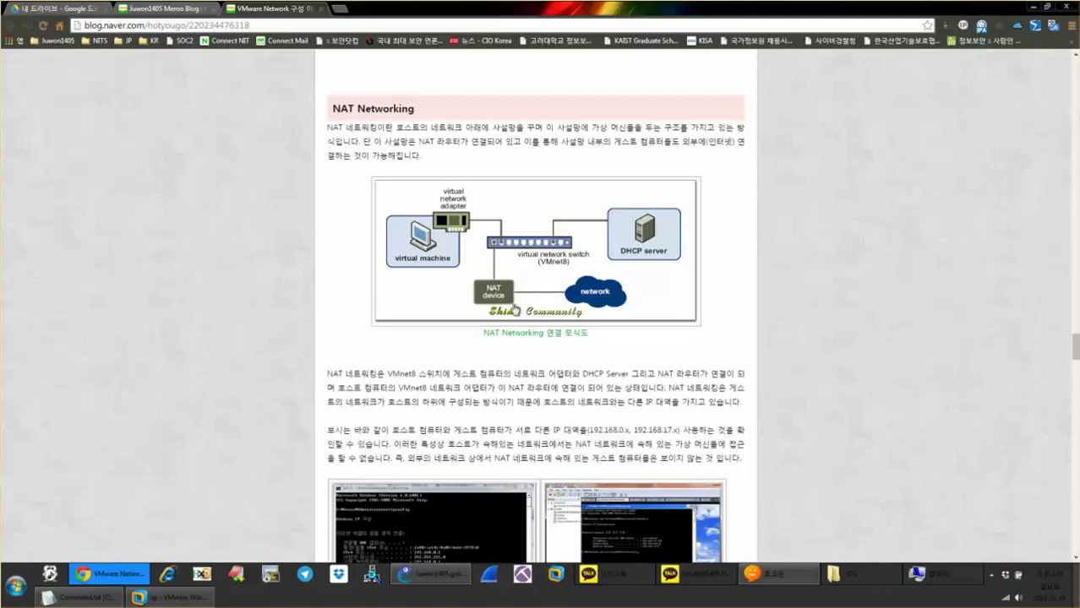
# Examine the NAT Networking diagram, its explanation and the host and guest IP configuration examples.
pyautogui.scroll(-1, 490, 271)
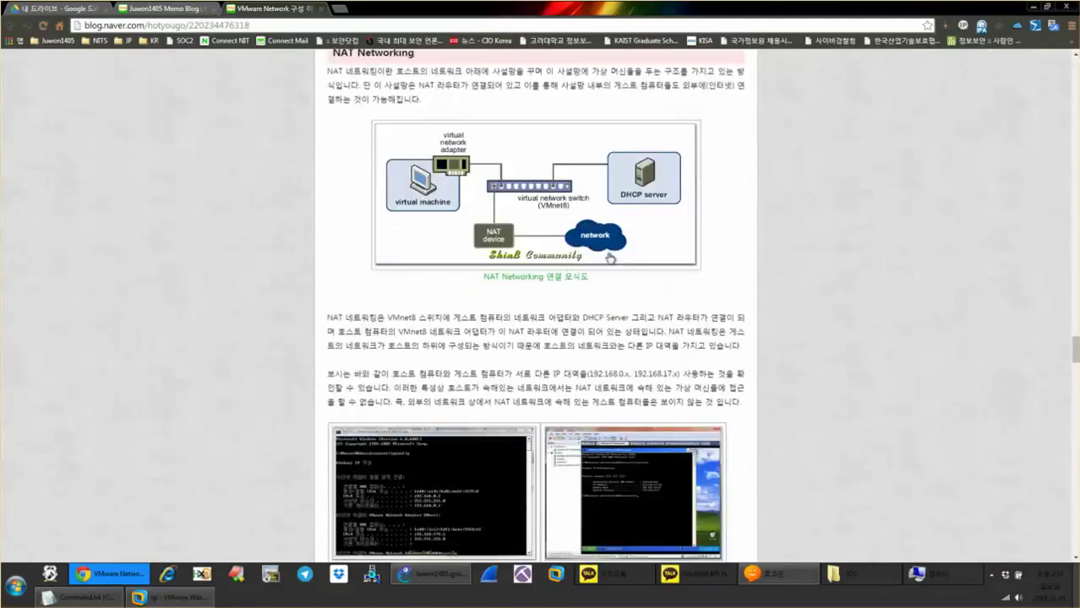
pyautogui.scroll(-2, 512, 220)
pyautogui.scroll(-3, 512, 215)
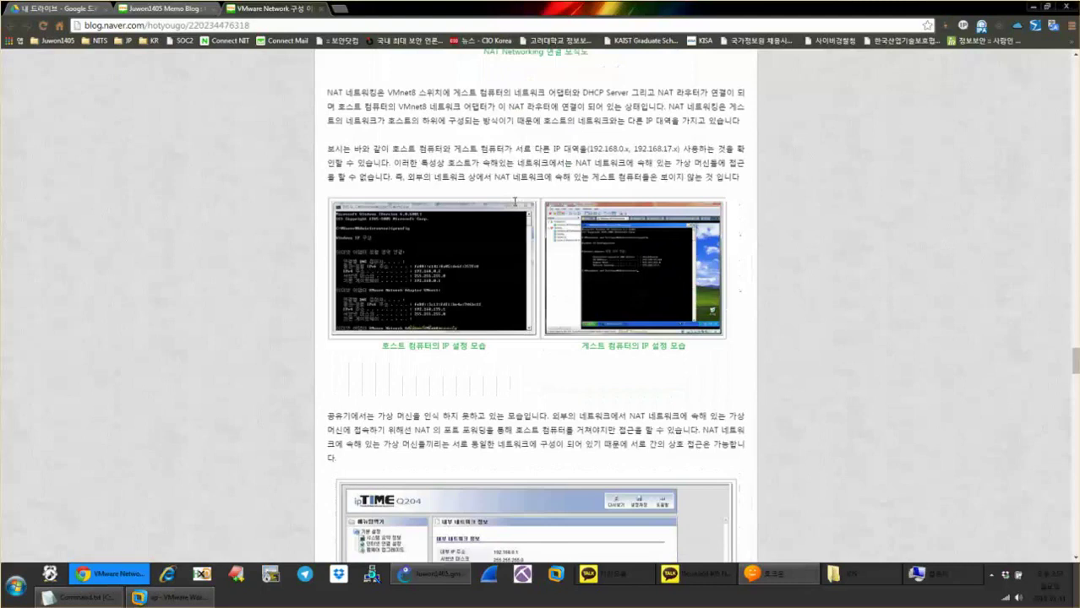
# Compare the NAT Networking diagram and router management screenshot with the article's Bridged Networking layout diagram.
pyautogui.scroll(-4, 514, 201)
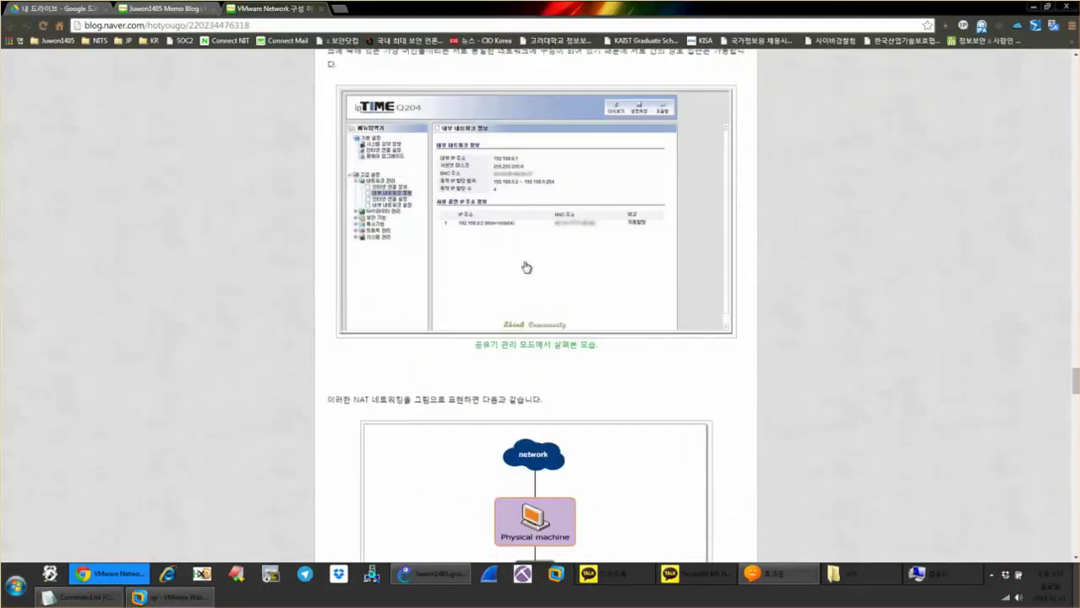
pyautogui.scroll(9, 550, 266)
pyautogui.scroll(1, 578, 338)
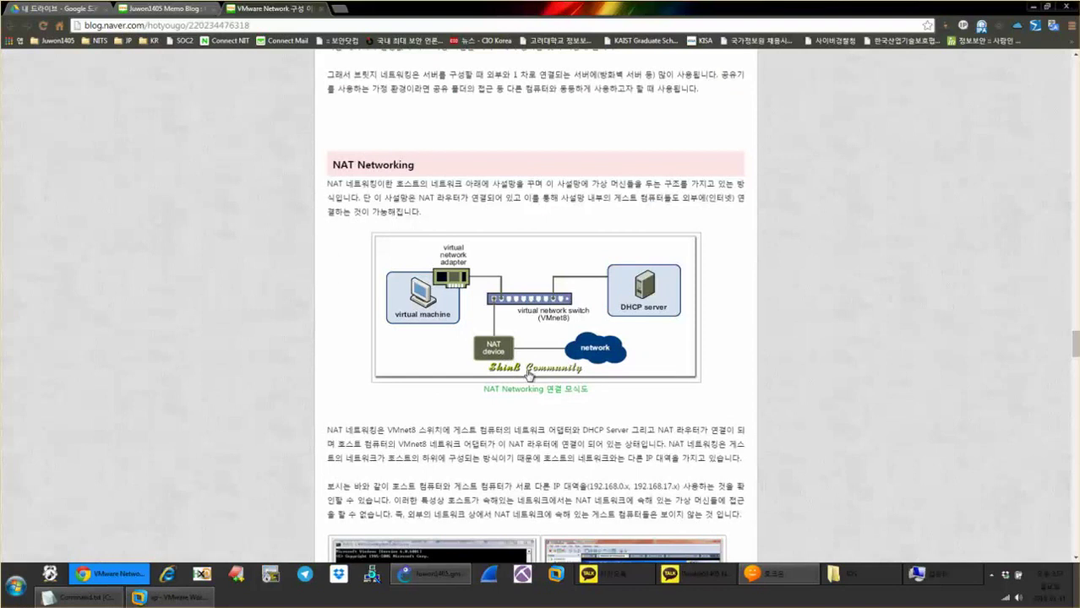
pyautogui.scroll(1, 782, 321)
pyautogui.scroll(-4, 770, 309)
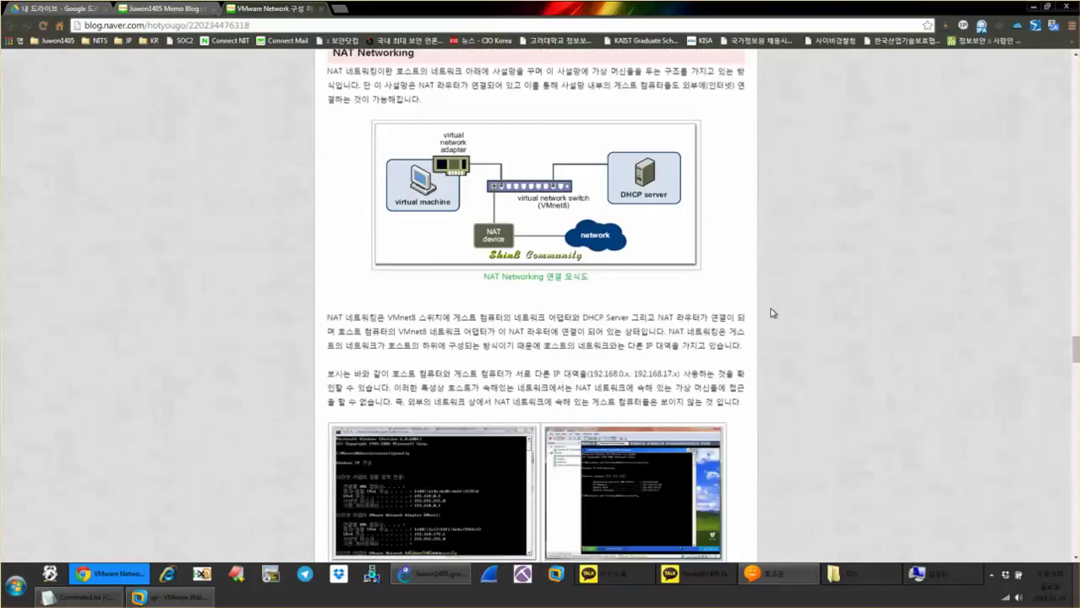
pyautogui.scroll(2, 506, 304)
pyautogui.scroll(7, 491, 255)
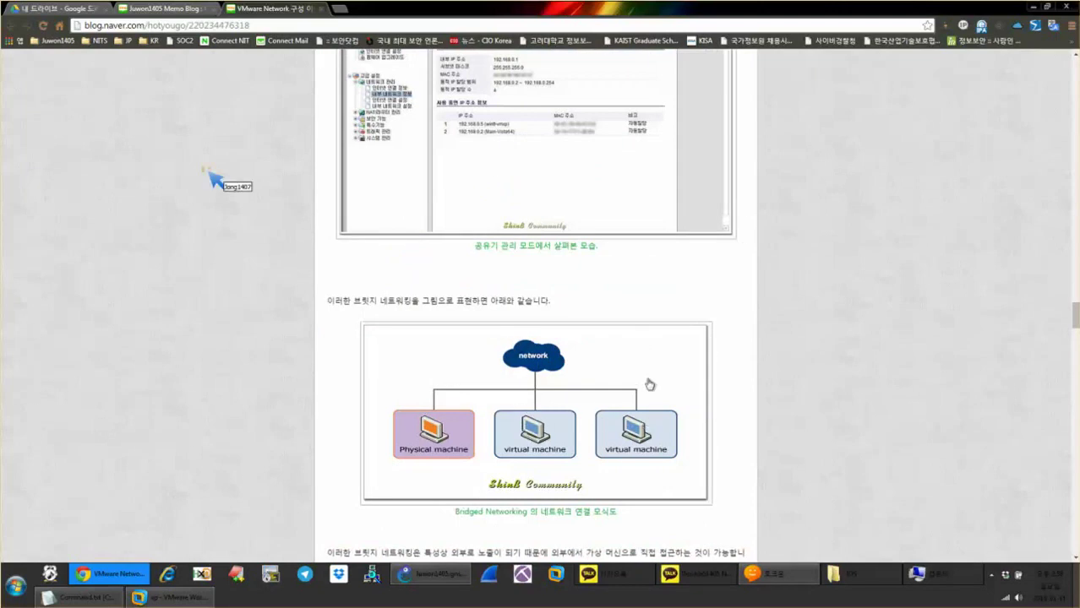
# Reread the NAT Networking explanation, the host and guest IP examples and the port forwarding paragraph.
pyautogui.scroll(-6, 649, 382)
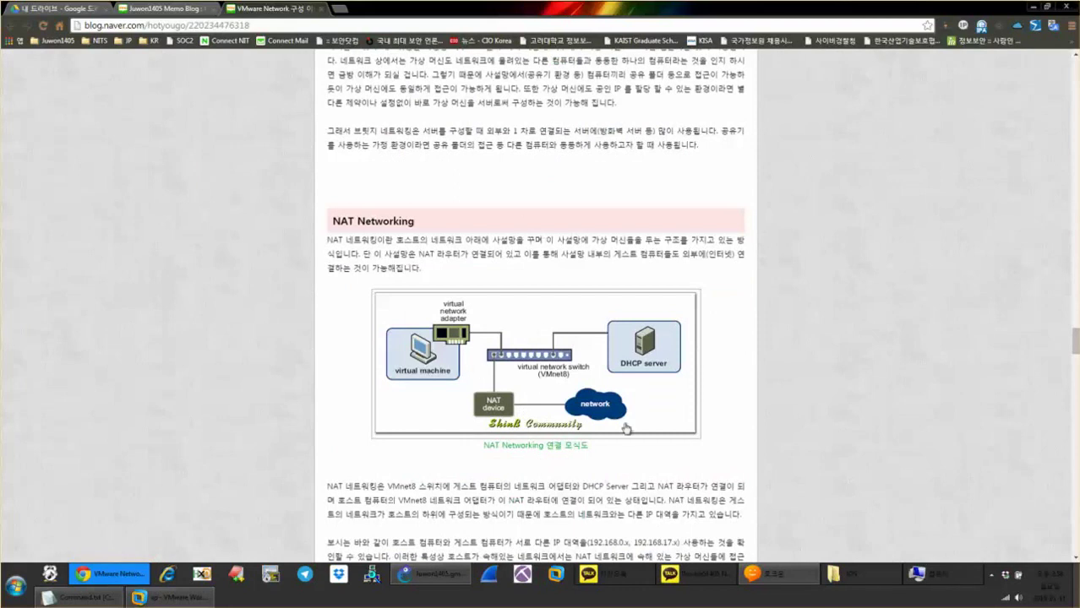
pyautogui.scroll(-2, 551, 353)
pyautogui.scroll(-1, 545, 229)
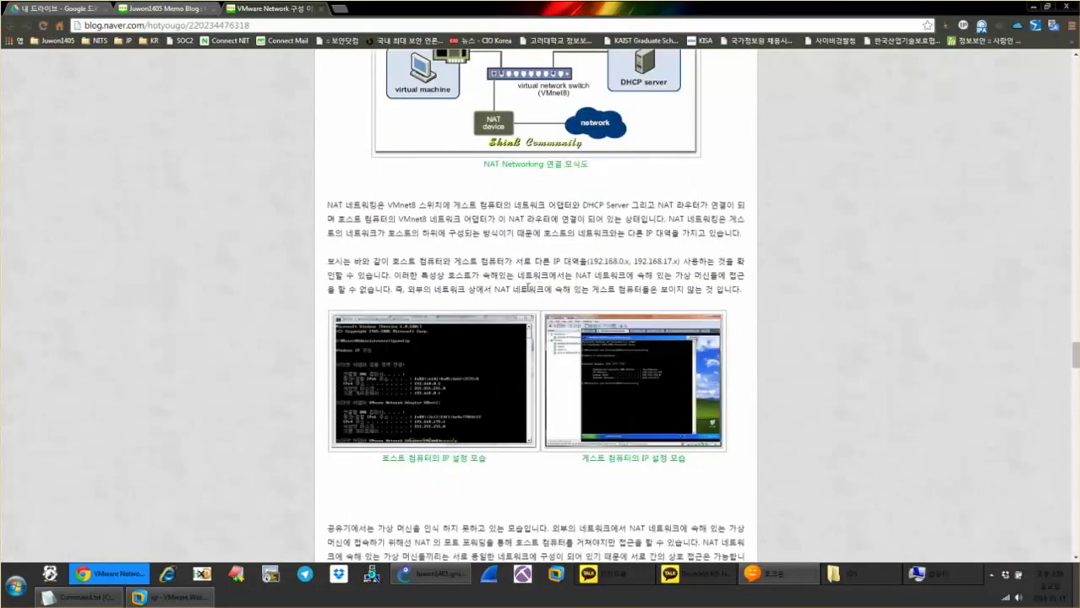
pyautogui.scroll(-3, 529, 289)
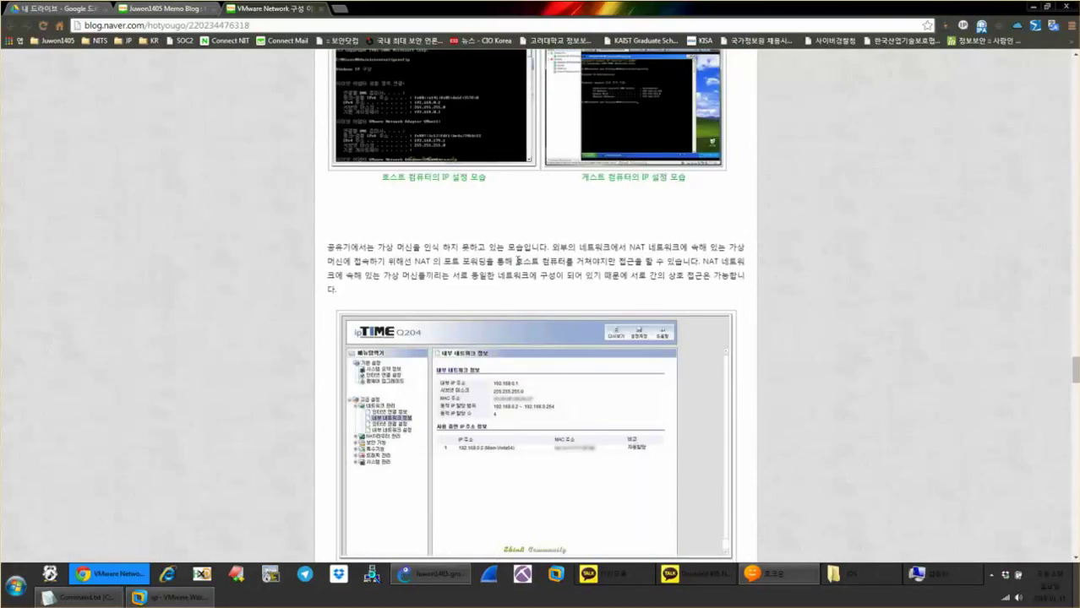
pyautogui.scroll(-1, 517, 261)
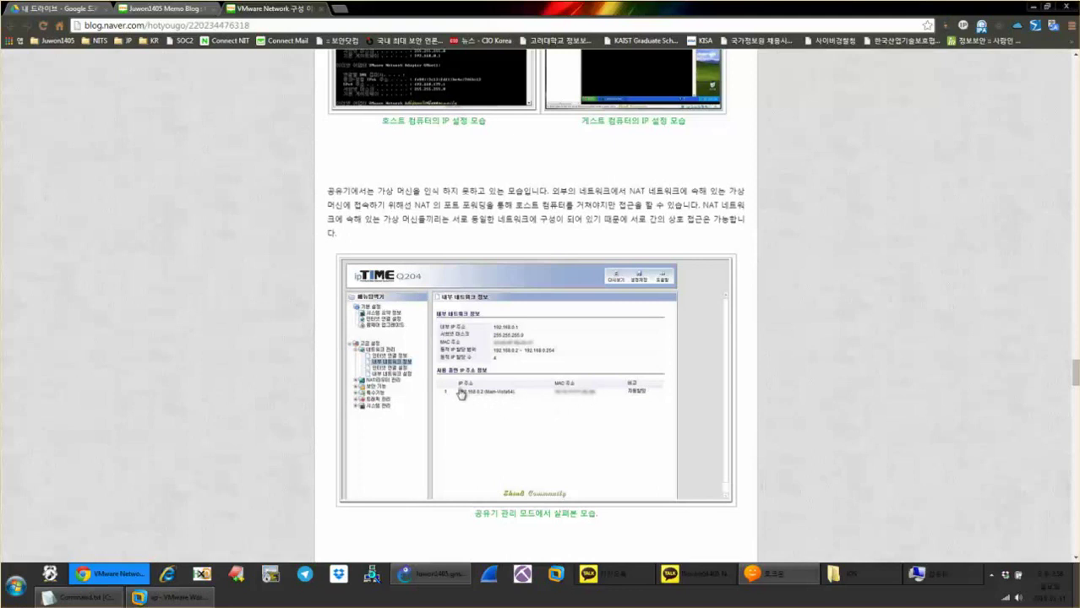
# Compare the IP address lists in the Bridged and NAT router management screenshots.
pyautogui.scroll(12, 471, 389)
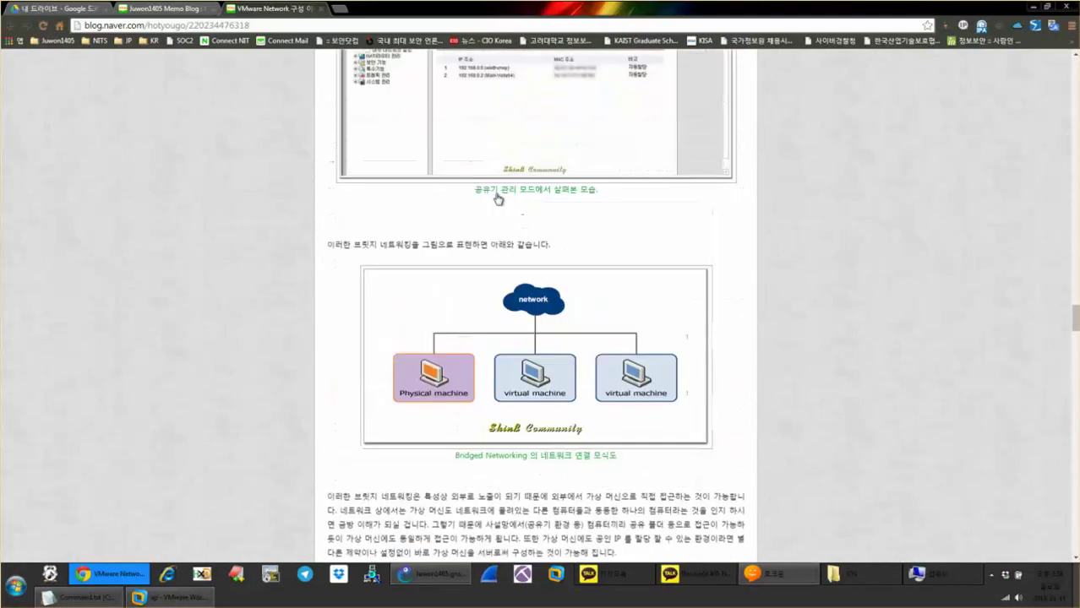
pyautogui.scroll(1, 497, 199)
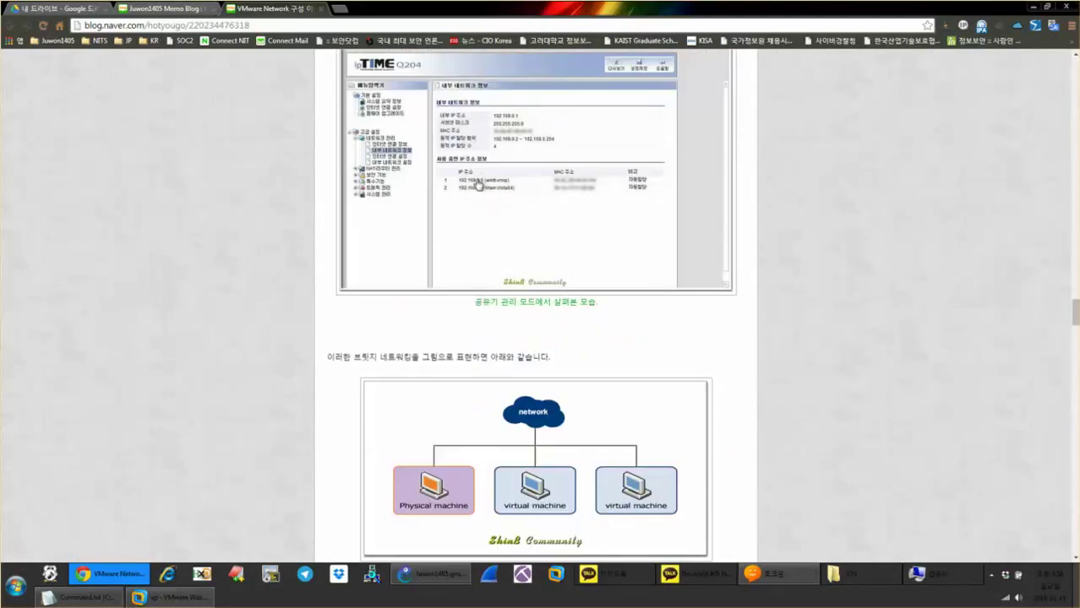
pyautogui.scroll(-15, 527, 204)
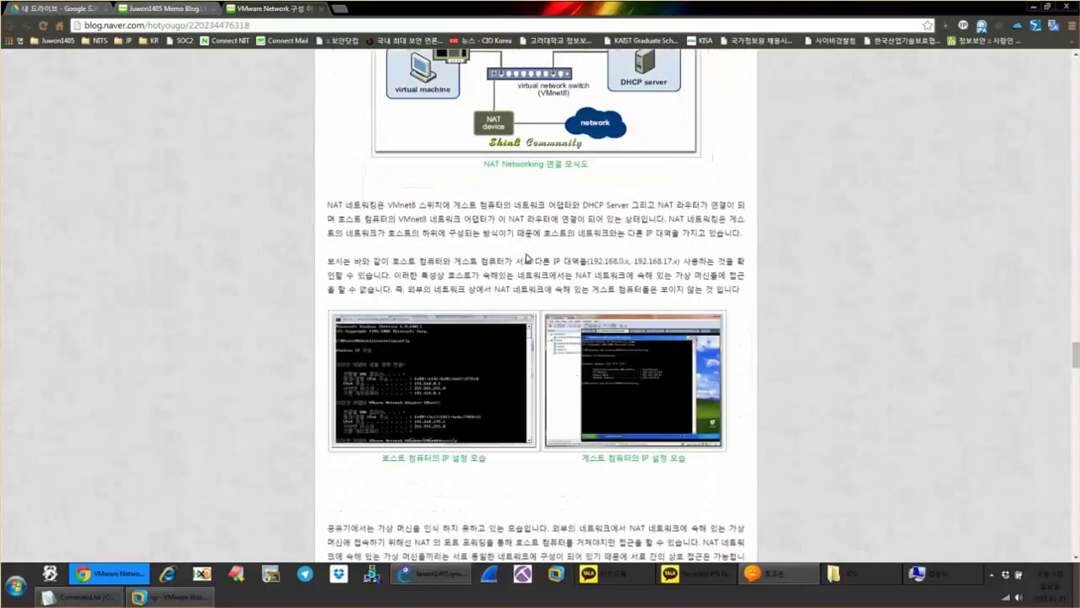
pyautogui.scroll(-1, 521, 227)
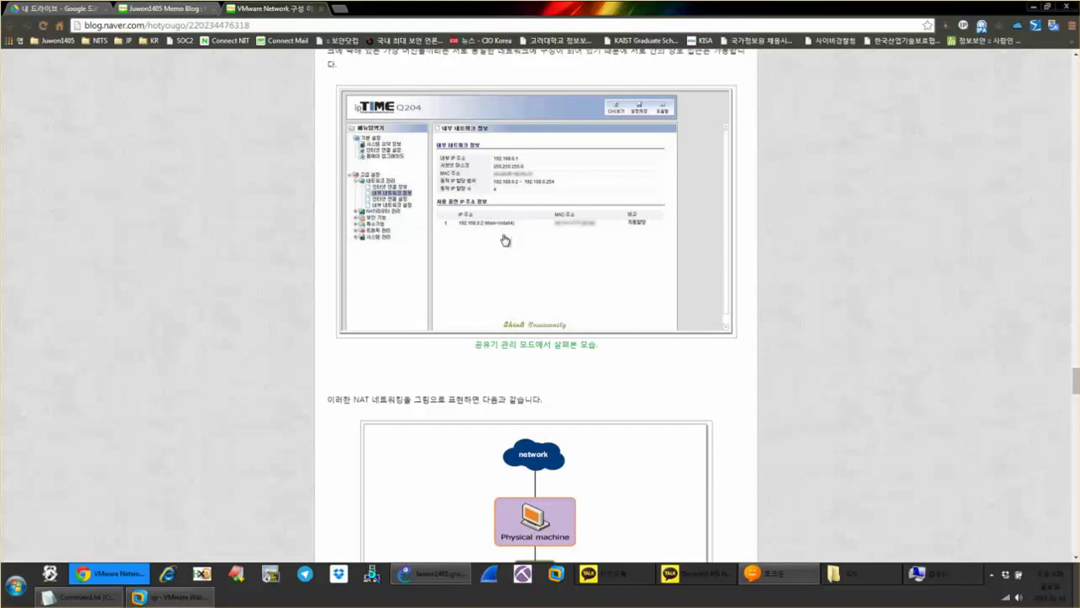
# Examine the NAT layout diagram linking the network, physical machine, NAT device and virtual machines.
pyautogui.scroll(-6, 505, 241)
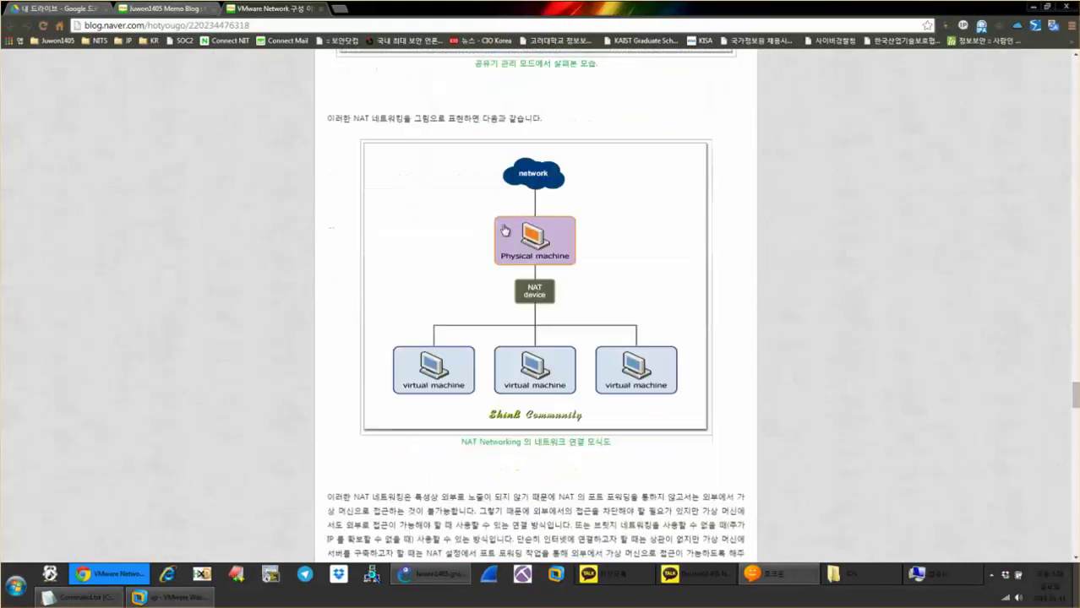
pyautogui.scroll(1, 564, 193)
pyautogui.scroll(-3, 549, 186)
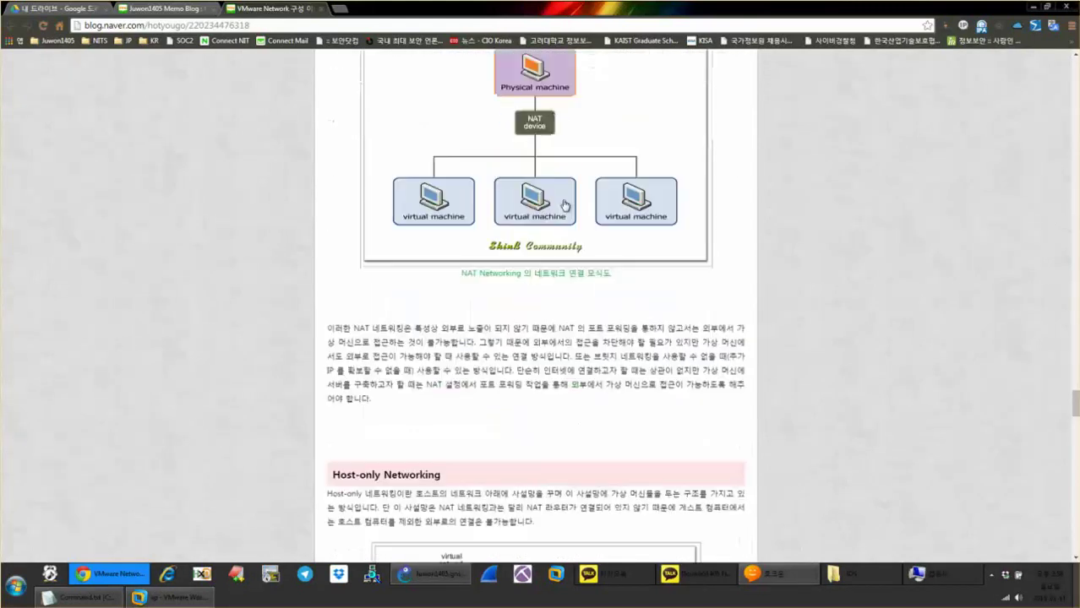
pyautogui.scroll(1, 545, 182)
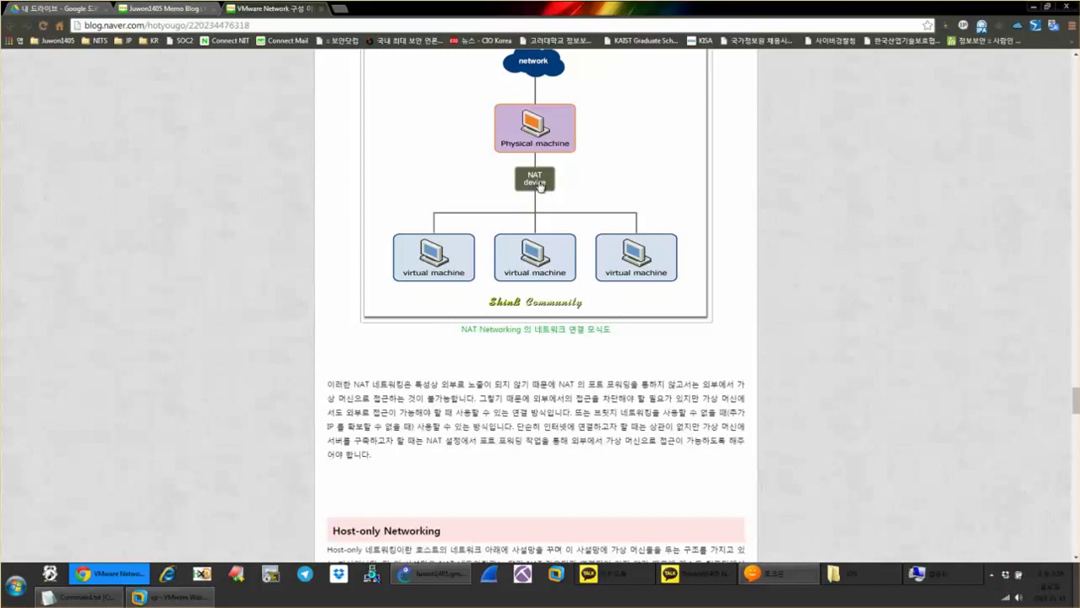
# Study the Host-only Networking section, highlighting the text on the missing NAT router and blocked outside connections, and compare it with the NAT diagram.
pyautogui.scroll(-5, 566, 245)
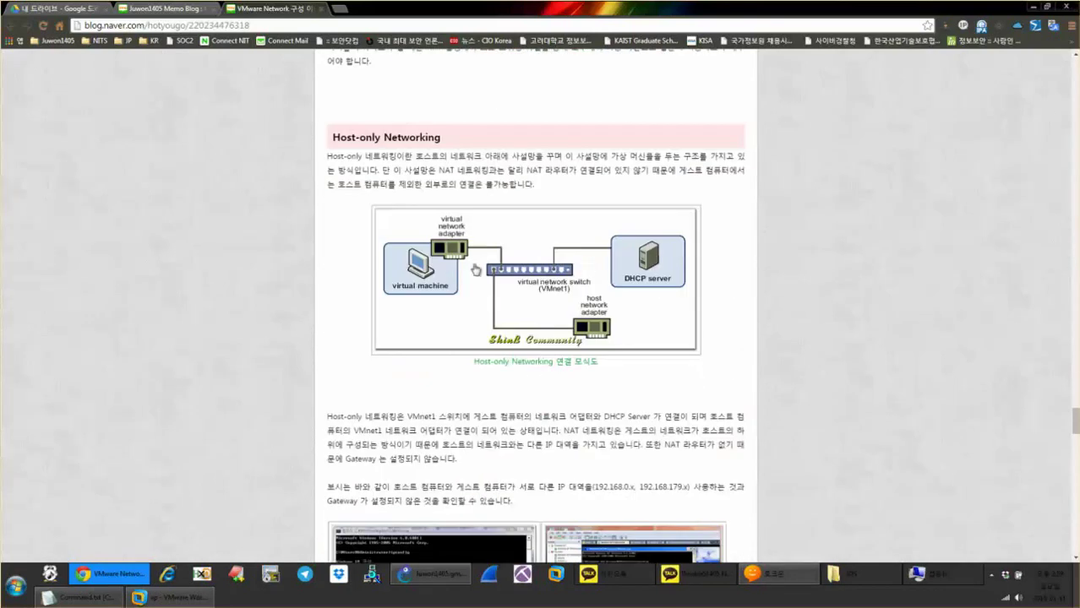
pyautogui.scroll(-1, 404, 244)
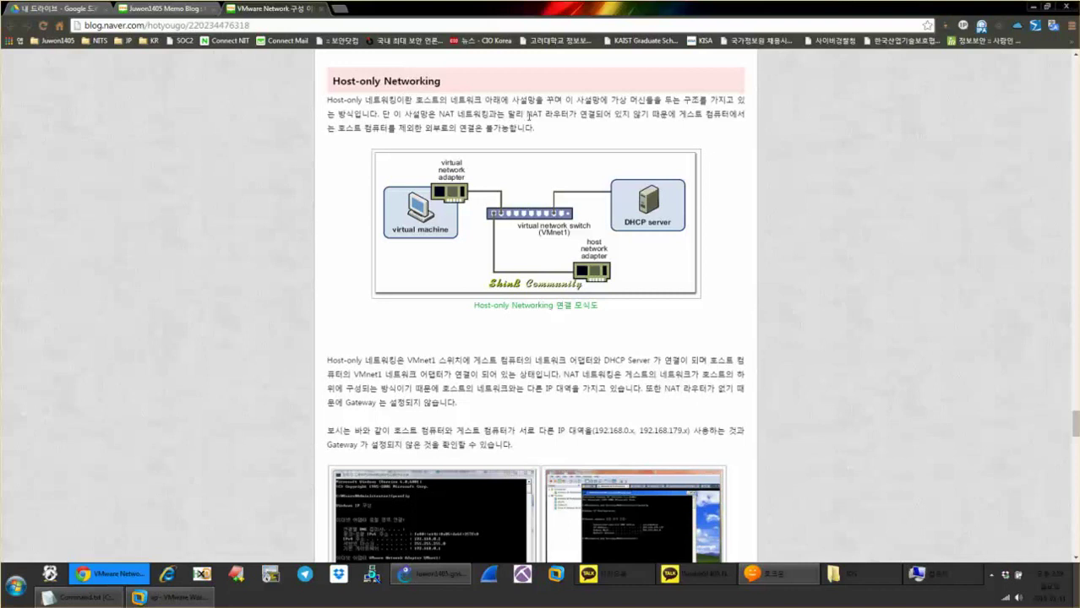
pyautogui.moveTo(528, 116); pyautogui.dragTo(743, 117)
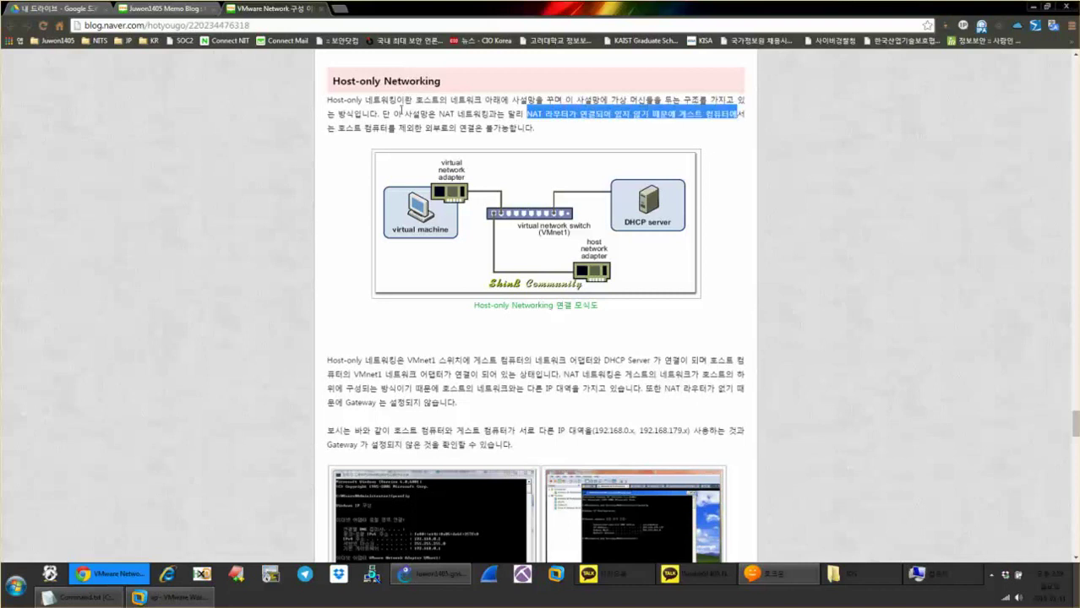
pyautogui.moveTo(338, 127); pyautogui.dragTo(522, 133)
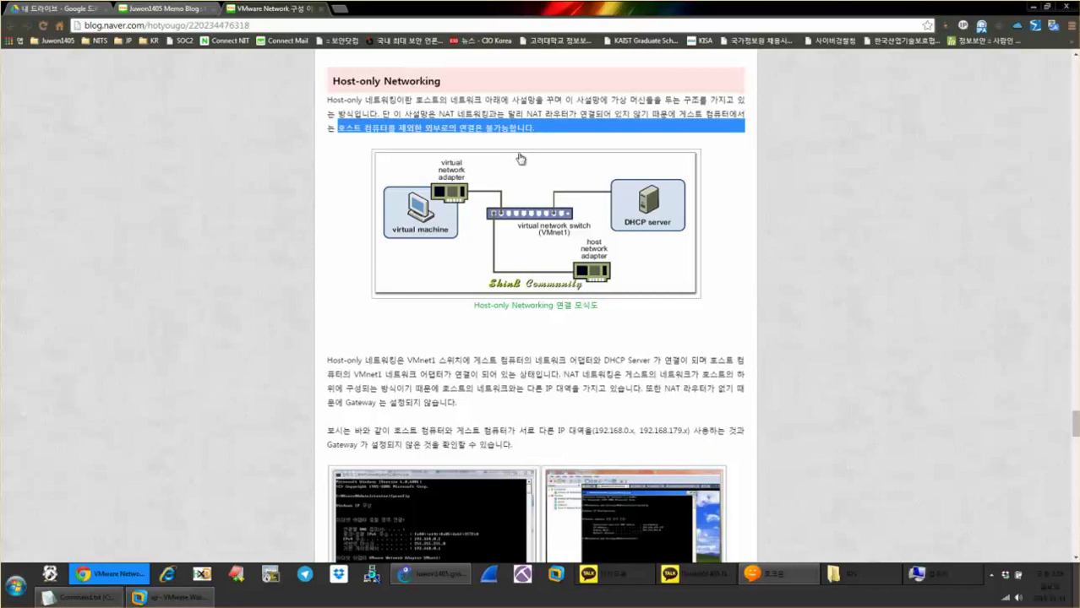
pyautogui.click(804, 206)
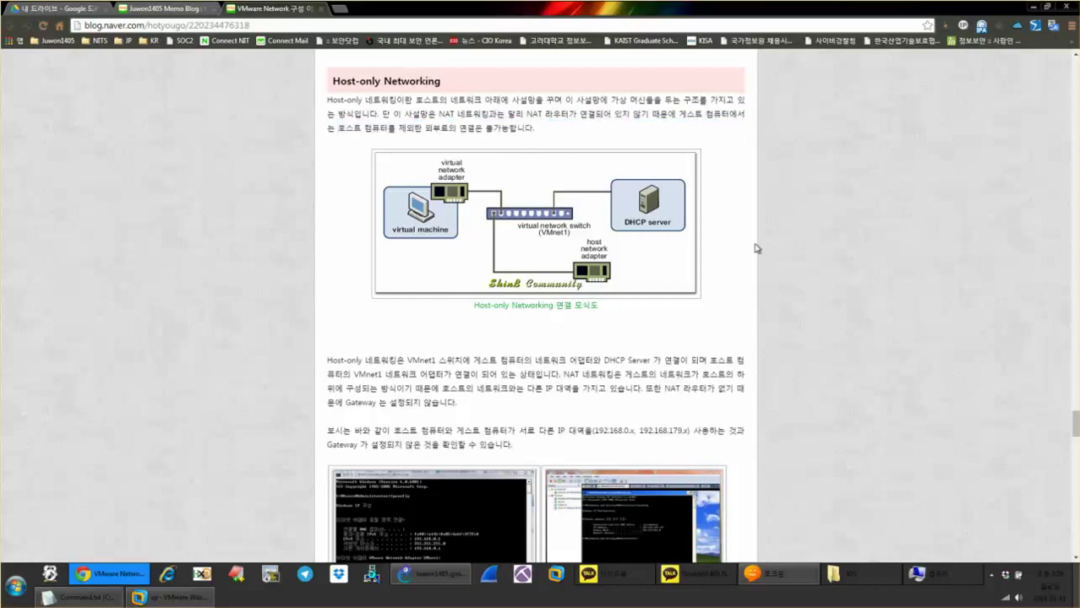
pyautogui.scroll(1, 654, 235)
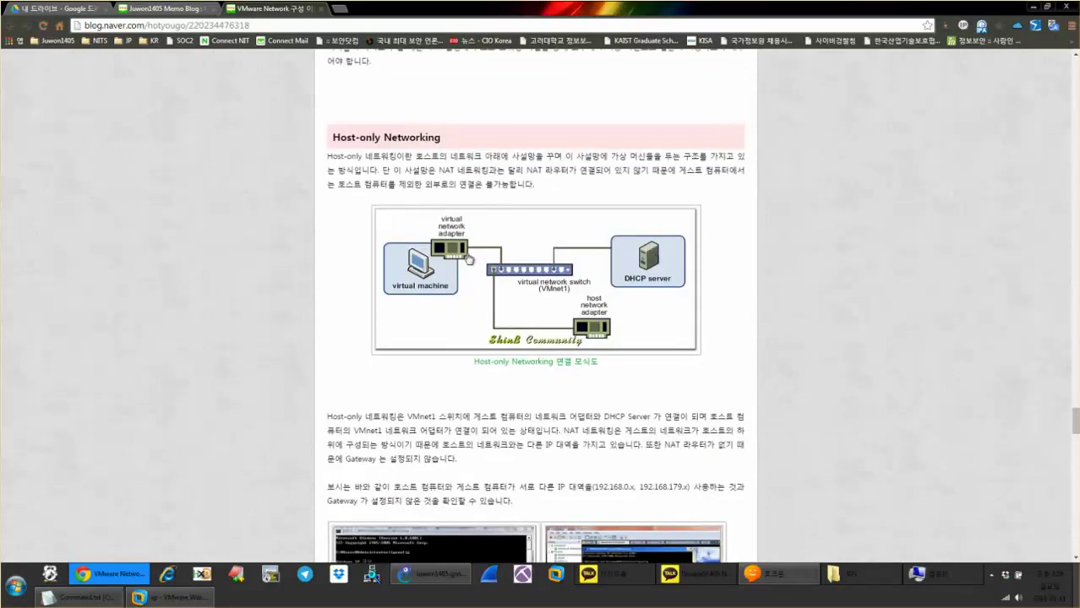
pyautogui.scroll(8, 470, 259)
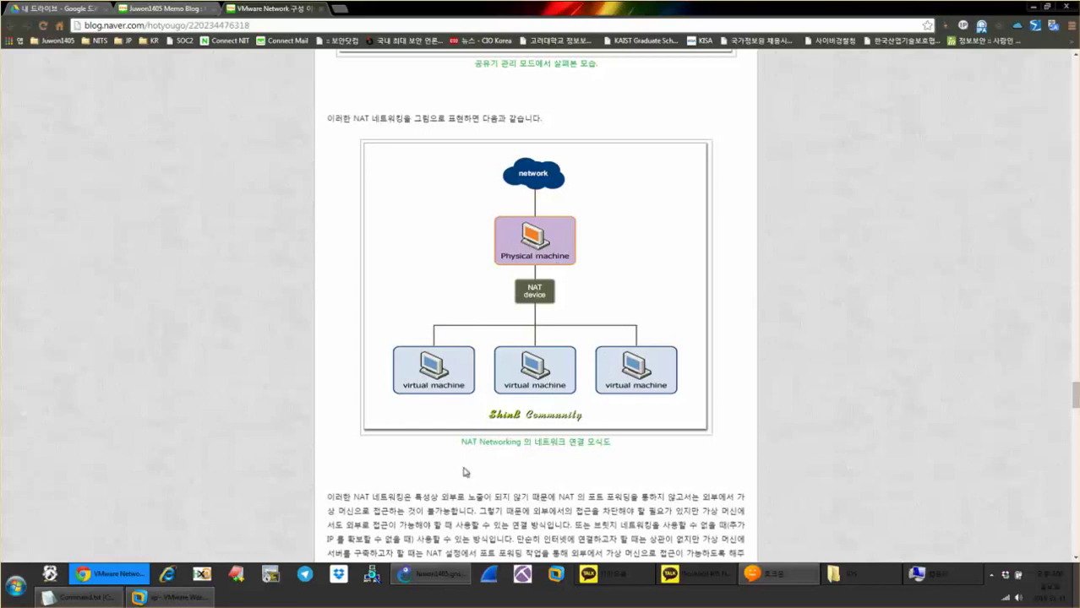
# Switch to VMware Workstation, close the xp virtual machine's settings dialog and minimize the window.
pyautogui.click(169, 597)
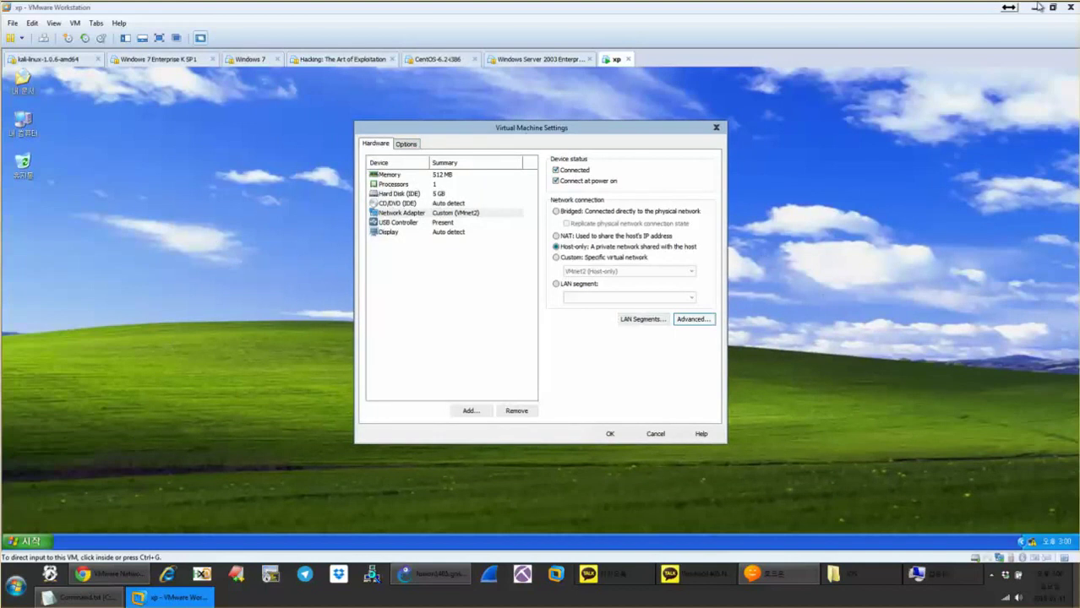
pyautogui.click(718, 128)
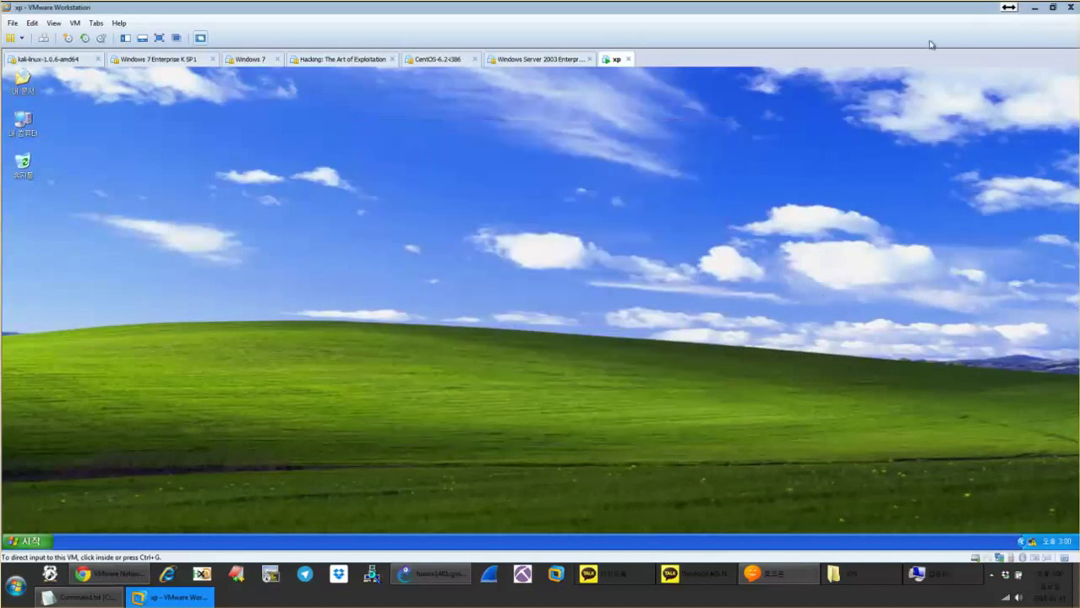
pyautogui.click(1033, 9)
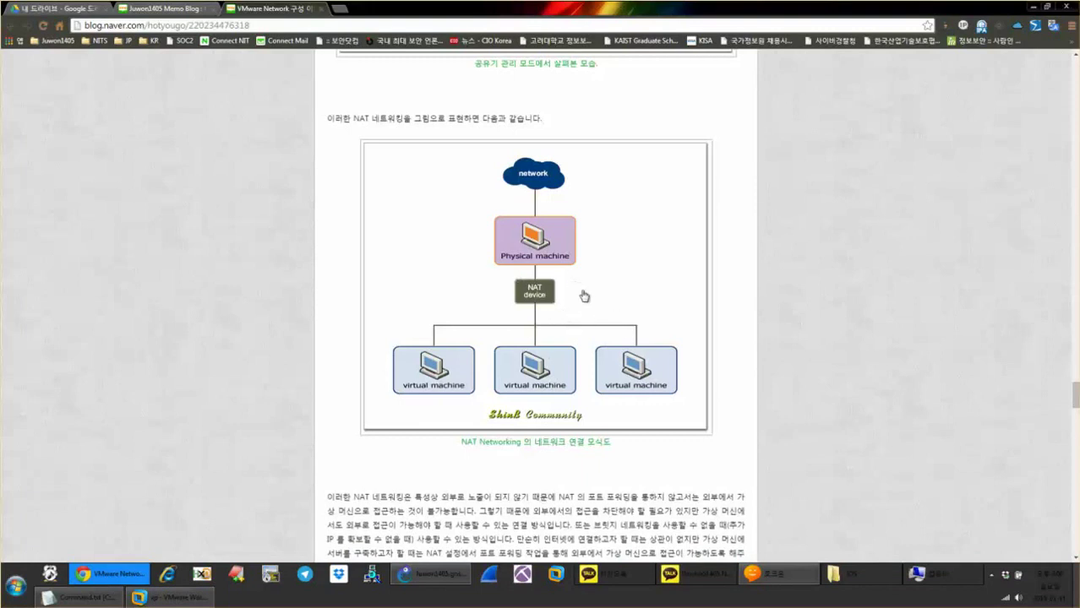
# Examine the Host-only Networking connection diagram, its VMnet1 explanation and the host-only network layout diagram.
pyautogui.scroll(-8, 610, 375)
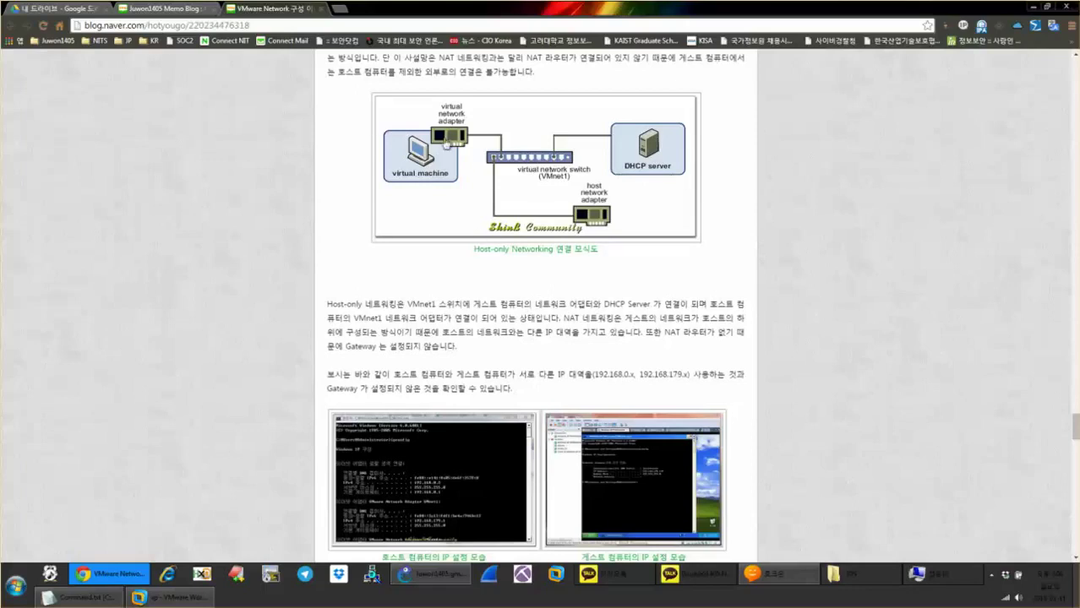
pyautogui.scroll(2, 443, 190)
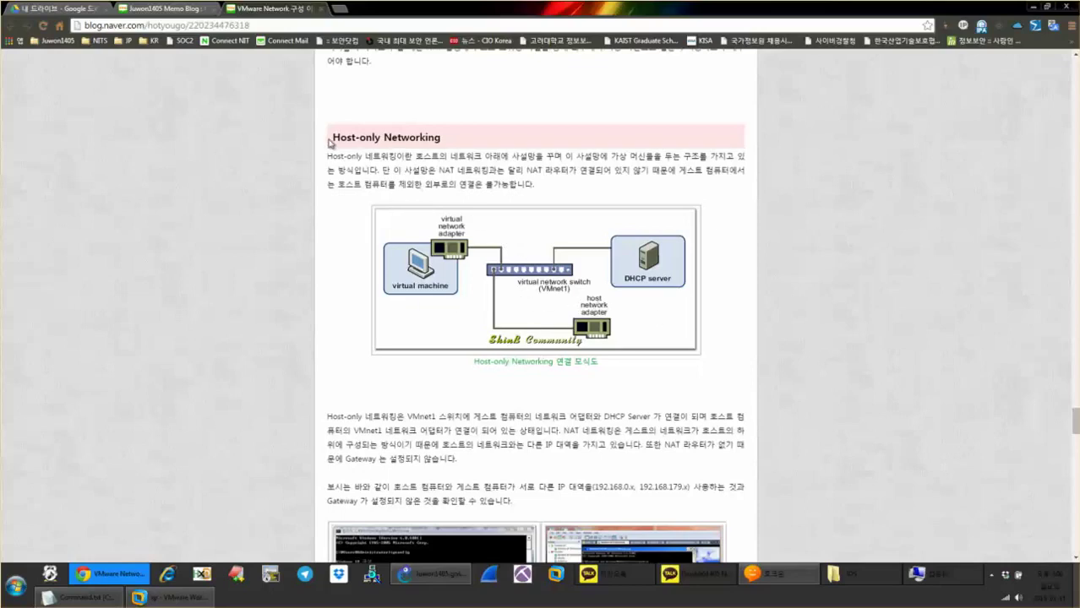
pyautogui.moveTo(329, 143); pyautogui.dragTo(460, 145)
pyautogui.scroll(-2, 527, 165)
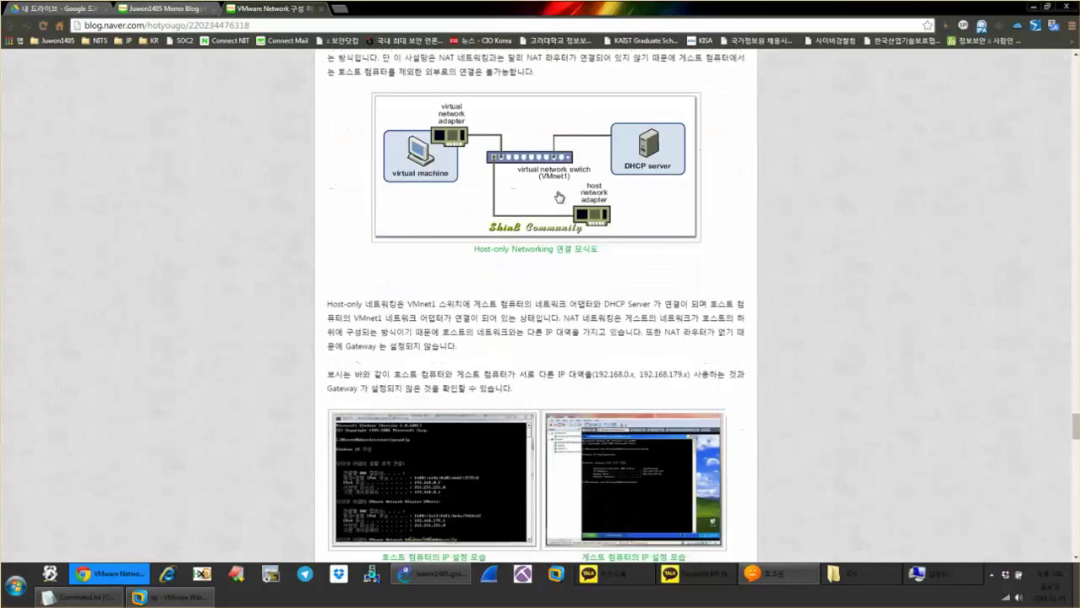
pyautogui.scroll(-3, 651, 241)
pyautogui.scroll(-6, 647, 246)
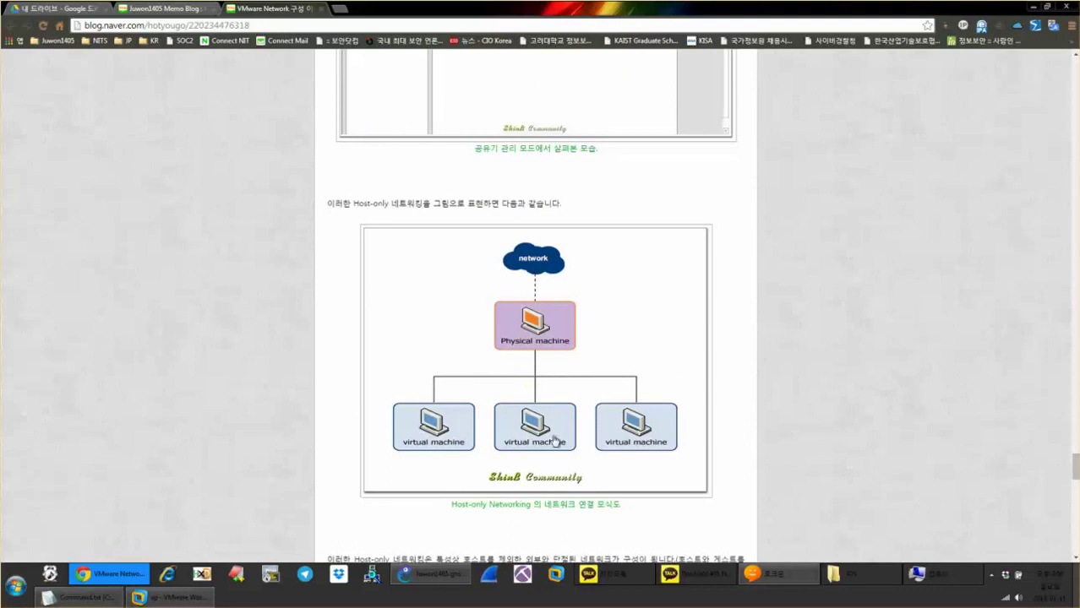
# Review the Custom Networking section and the Bridged, NAT and Host-Only comparison table, highlighting its host-to-guest and additional IP rows.
pyautogui.scroll(-6, 592, 406)
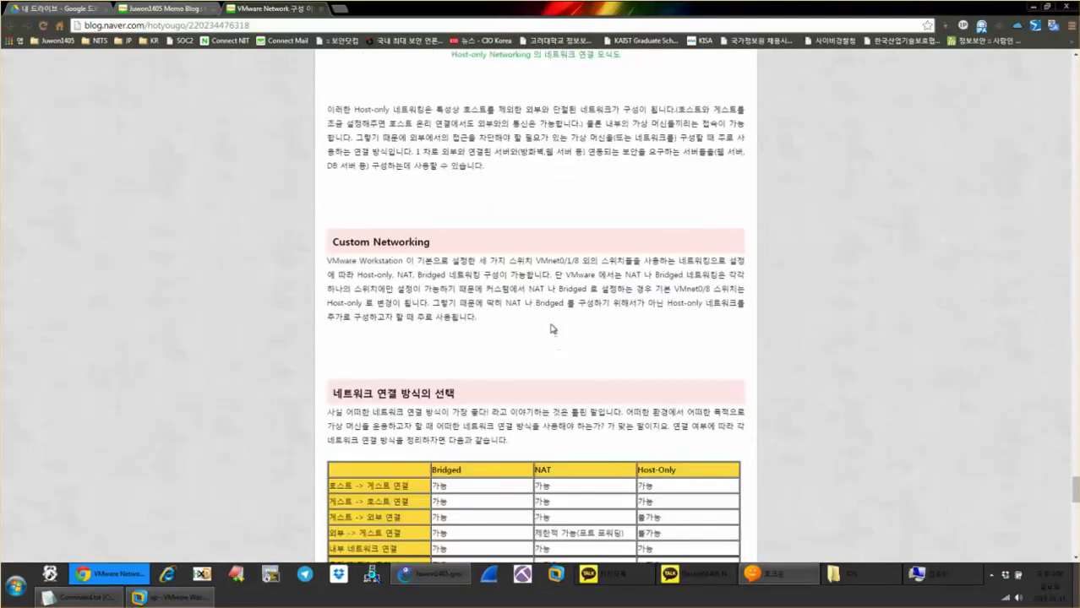
pyautogui.scroll(-2, 551, 326)
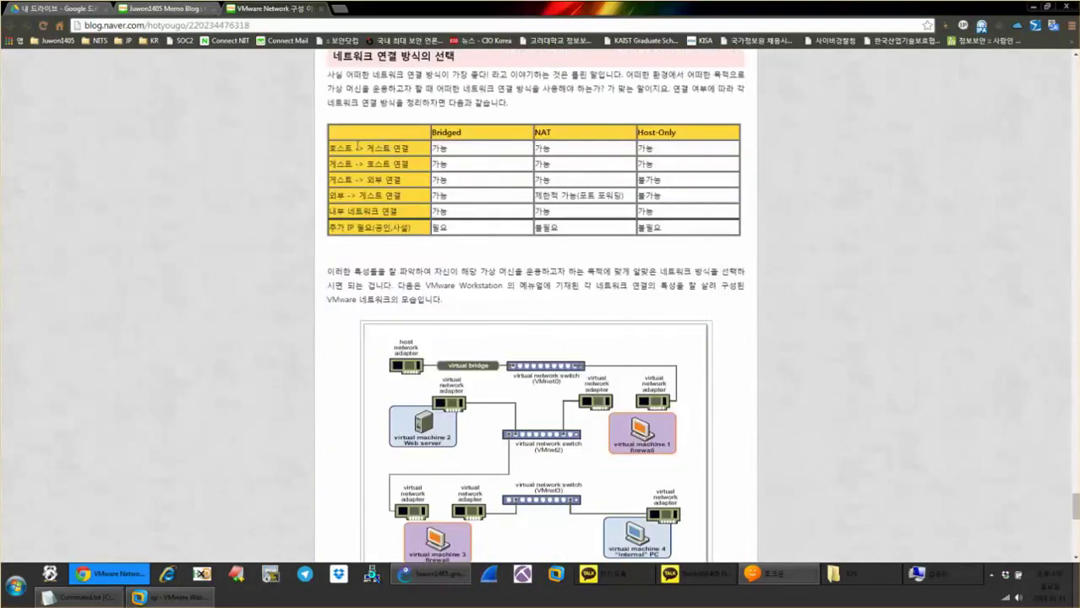
pyautogui.moveTo(329, 148); pyautogui.dragTo(409, 149)
pyautogui.moveTo(338, 227); pyautogui.dragTo(694, 247)
pyautogui.scroll(-1, 698, 253)
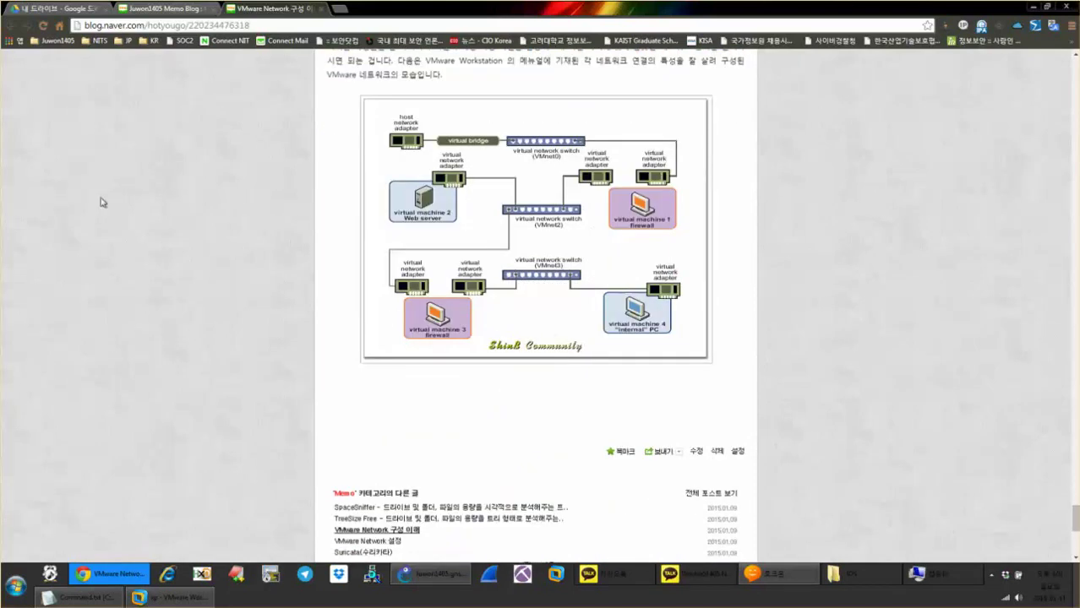
# Open the "VMware Network 설정" post from the blog's search results.
pyautogui.click(10, 25)
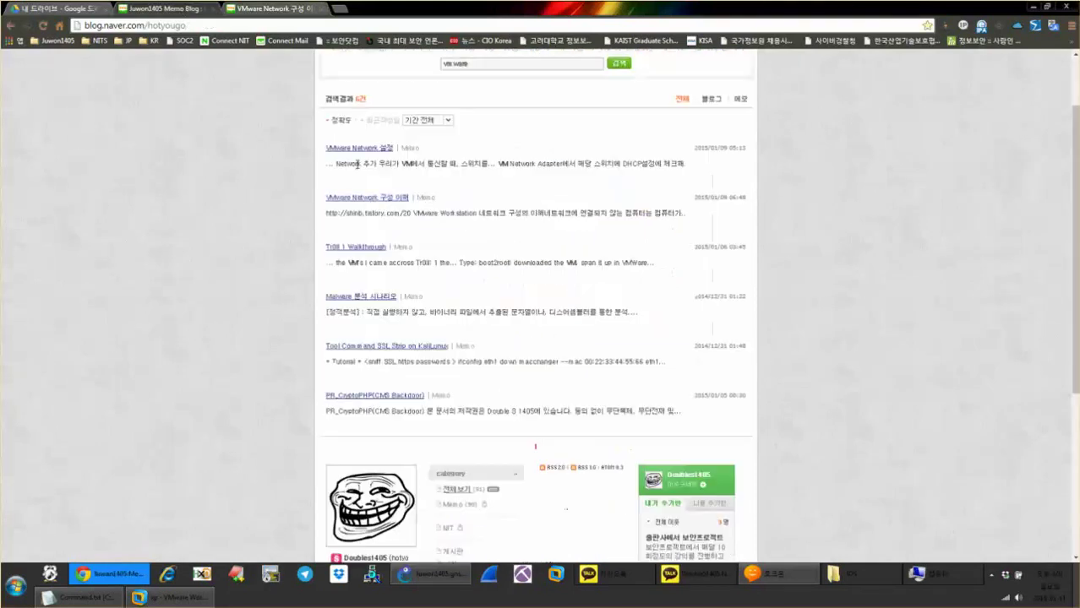
pyautogui.click(374, 148)
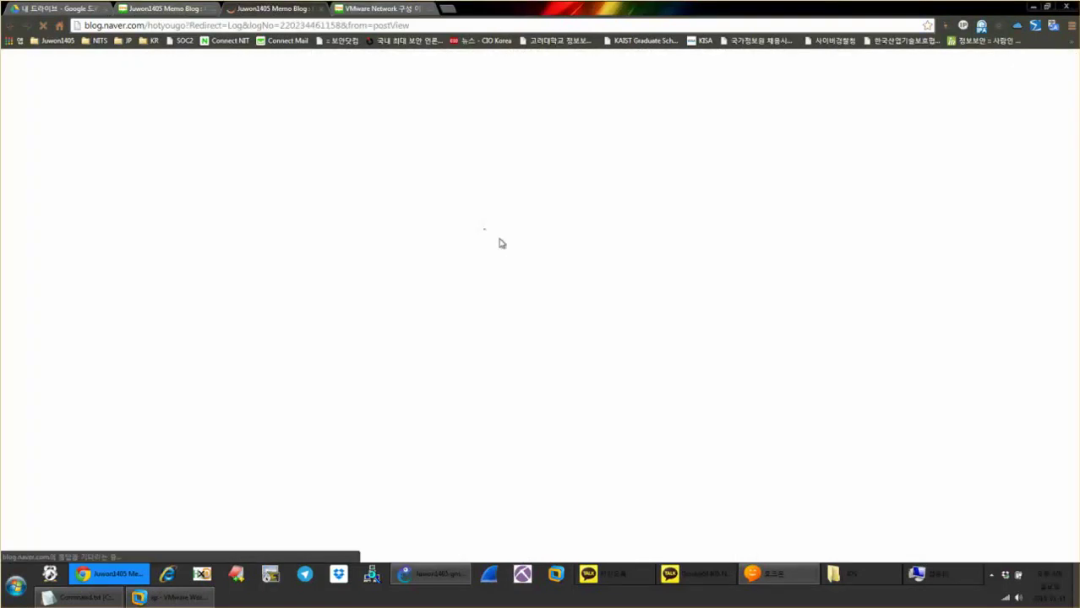
pyautogui.scroll(-2, 501, 205)
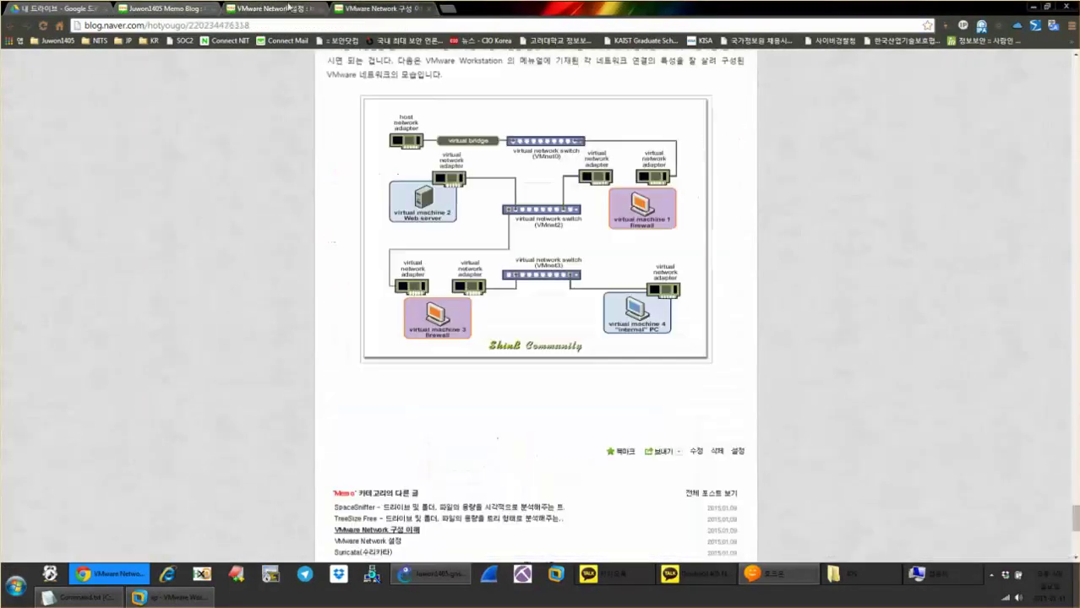
# Look back over the "VMware Network 구성 이해" post from its custom network diagram to its title.
pyautogui.scroll(-2, 451, 366)
pyautogui.scroll(15, 477, 323)
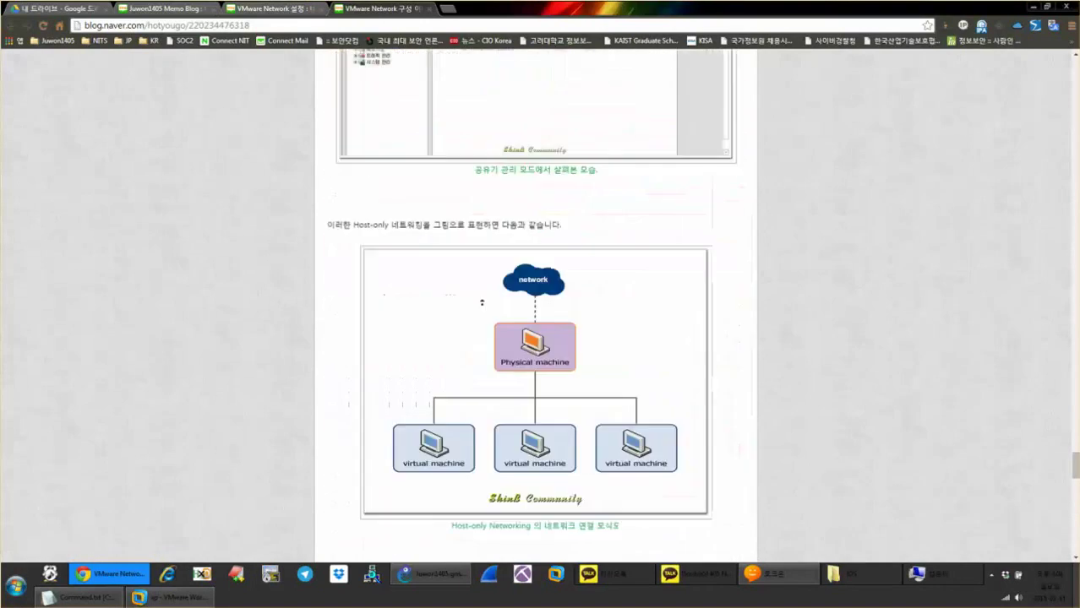
pyautogui.scroll(10, 502, 196)
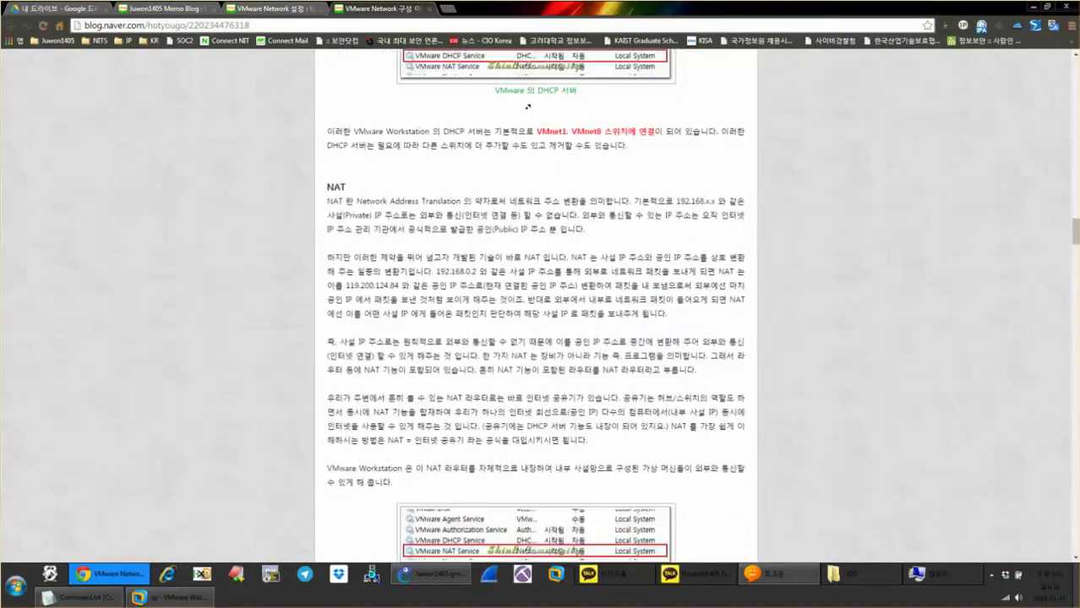
pyautogui.scroll(10, 528, 104)
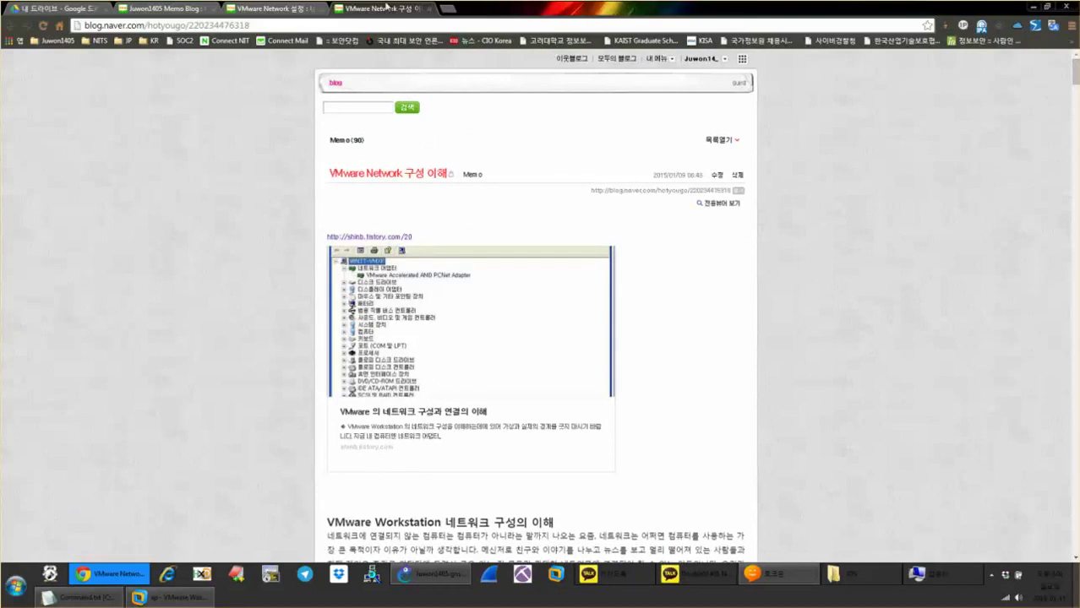
# Skim the "VMware Network 설정" post, covering its Virtual Network Editor, IP range and guest network adapter sections.
pyautogui.click(258, 7)
pyautogui.scroll(-15, 607, 274)
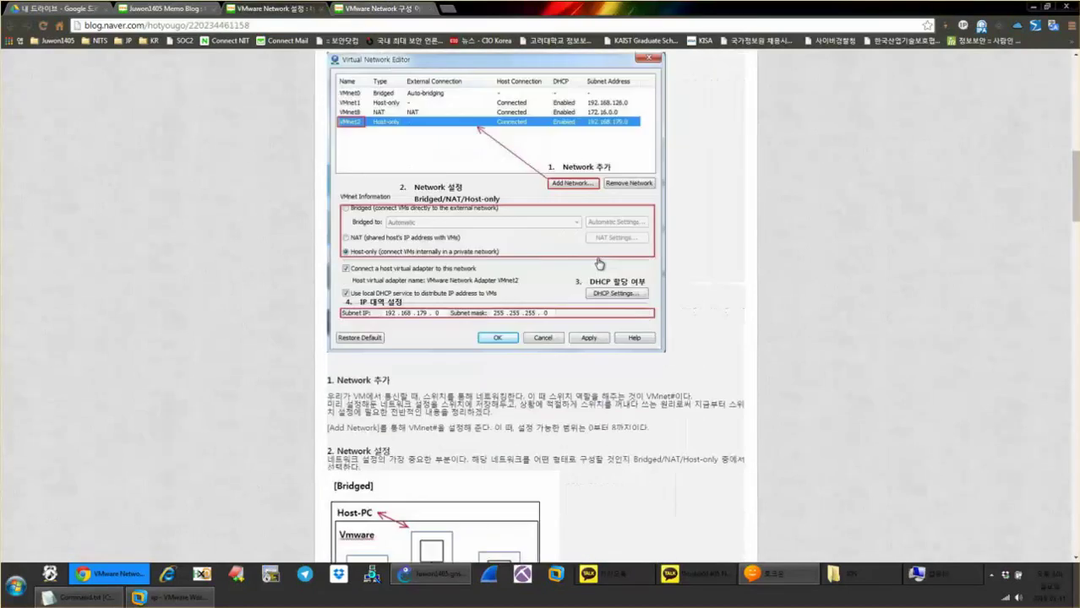
pyautogui.scroll(-18, 600, 268)
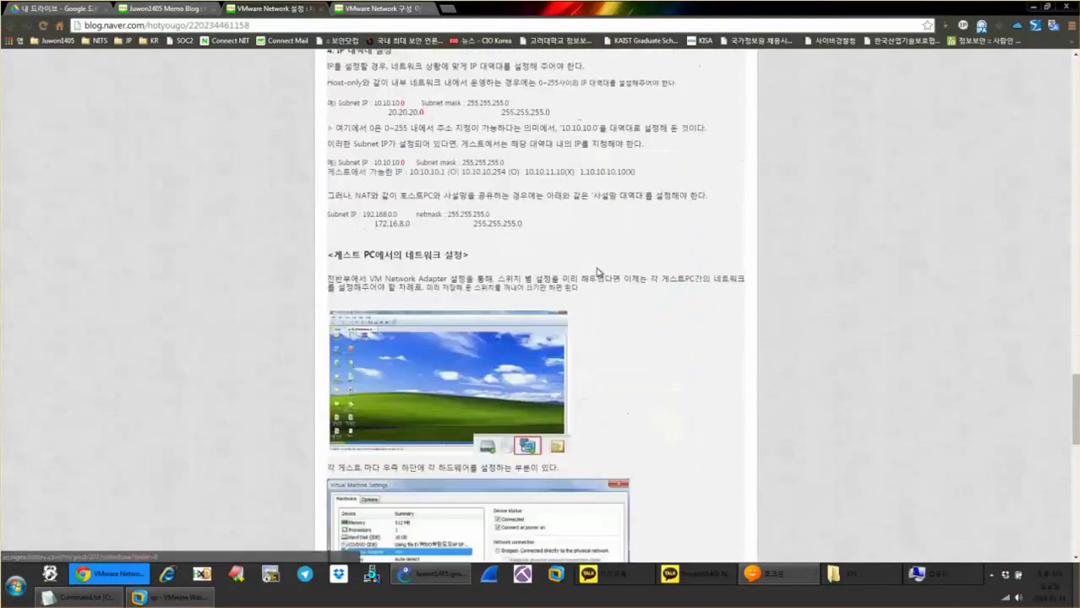
pyautogui.scroll(-6, 600, 269)
pyautogui.scroll(7, 602, 265)
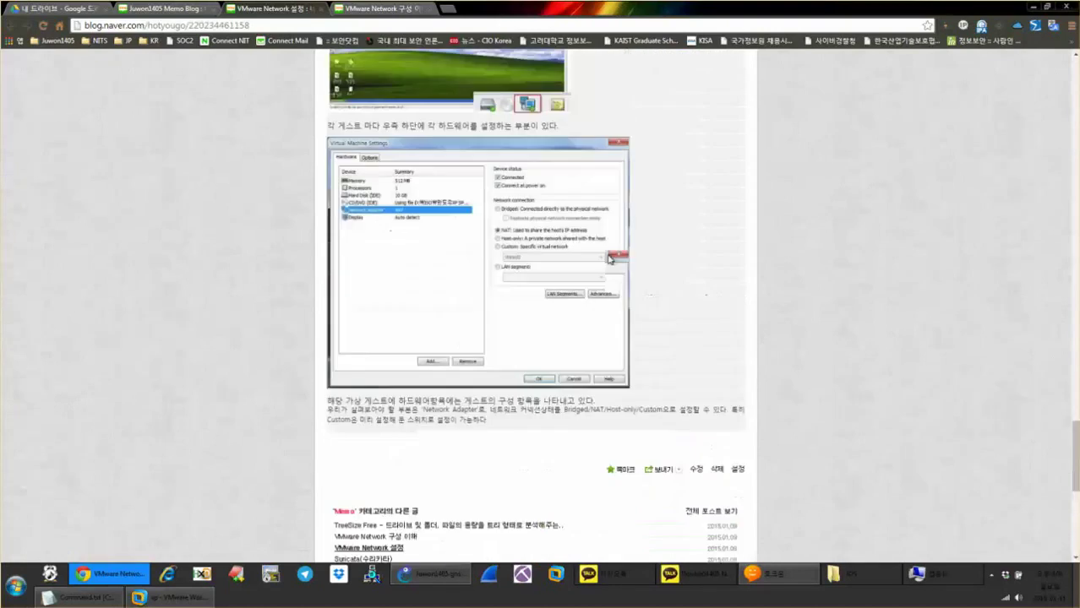
pyautogui.scroll(20, 629, 240)
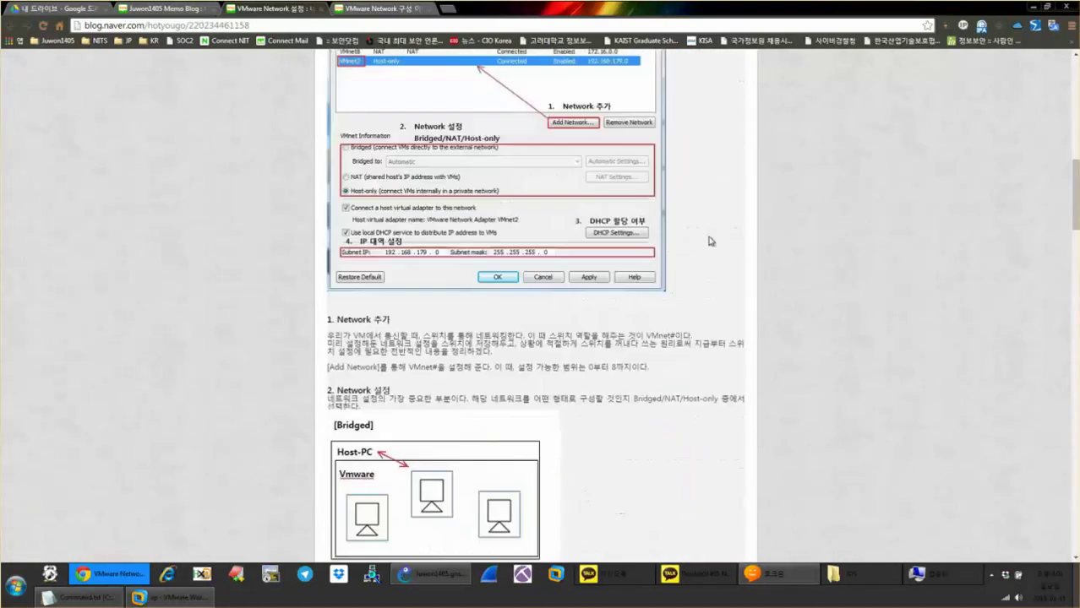
pyautogui.scroll(3, 709, 225)
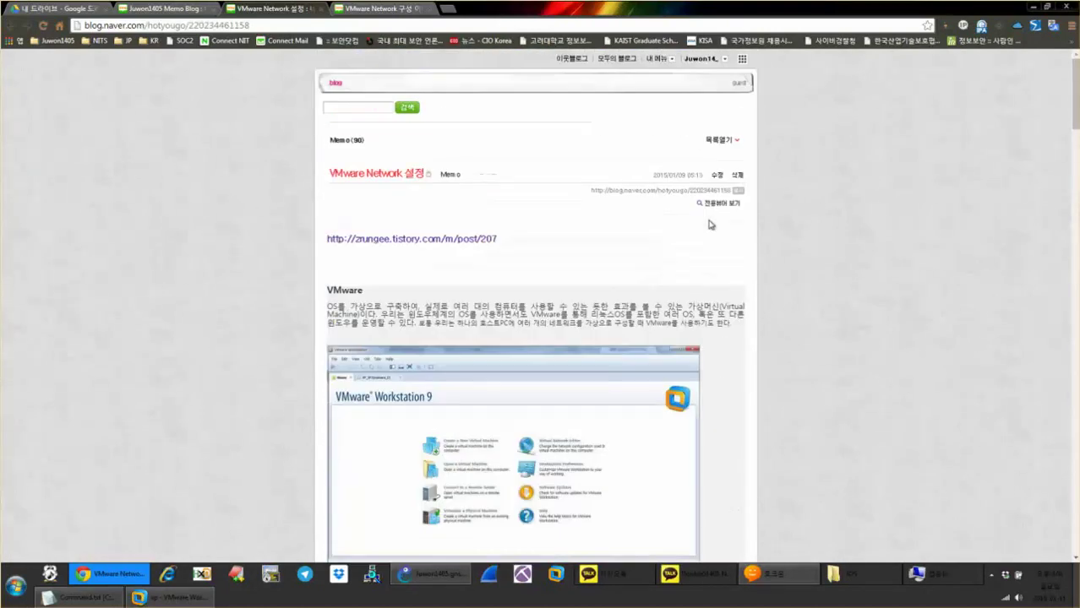
pyautogui.click(369, 7)
pyautogui.click(290, 11)
pyautogui.click(194, 10)
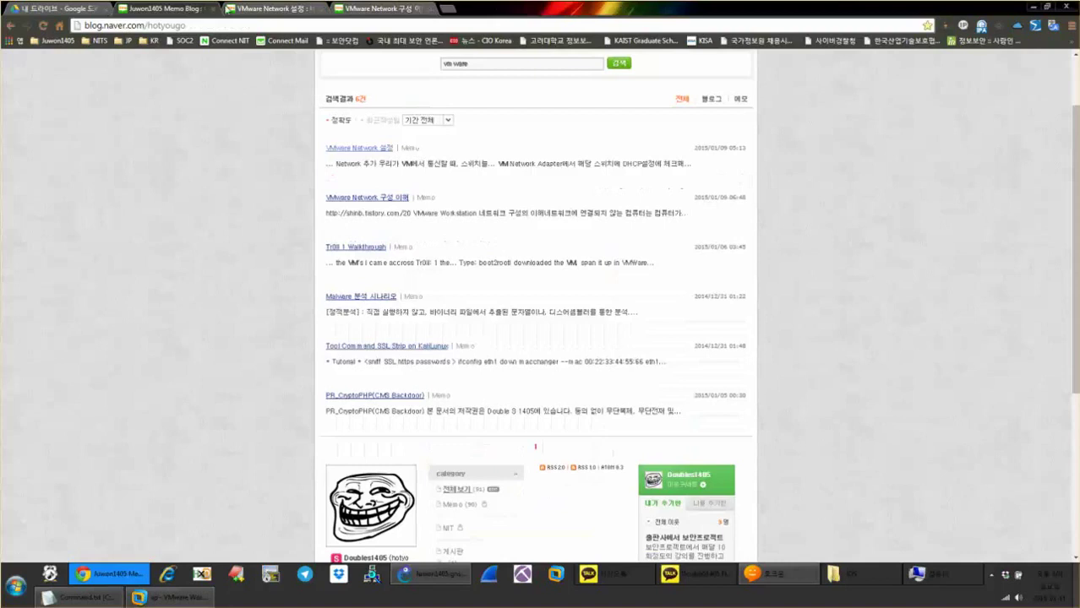
pyautogui.click(258, 9)
pyautogui.click(379, 10)
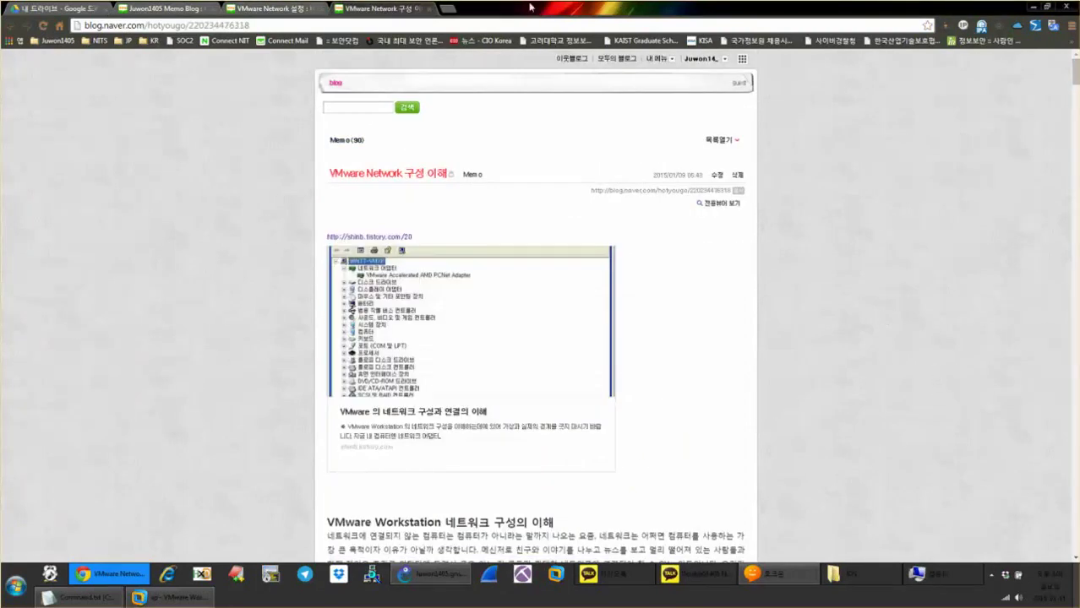
# Open the router's page at 192.168.0.1 in a new browser tab and enter its management tool (관리도구).
pyautogui.click(452, 7)
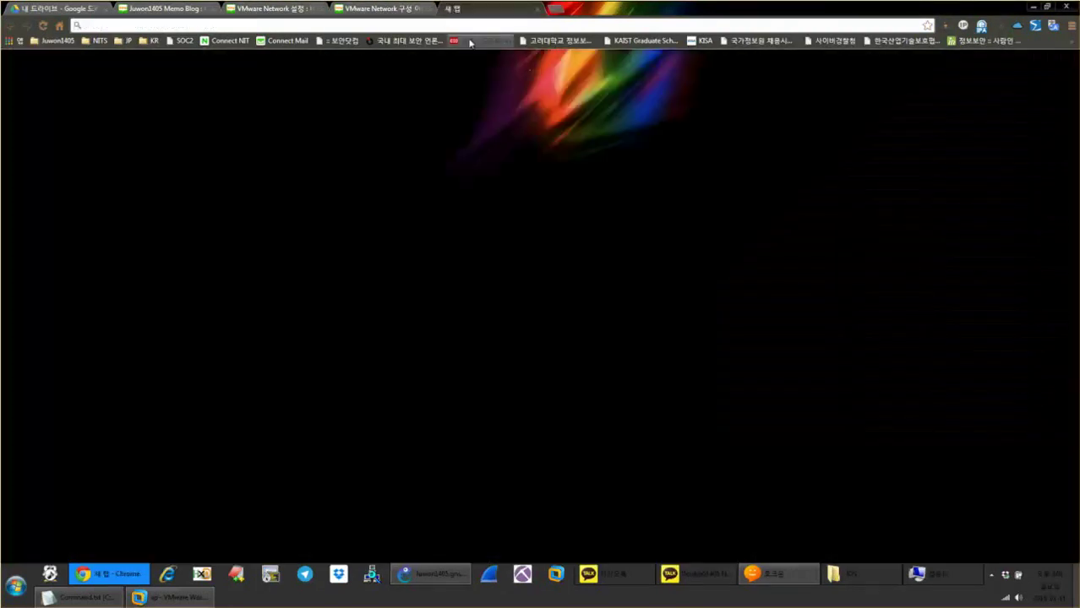
pyautogui.write('192')
pyautogui.press('Return')
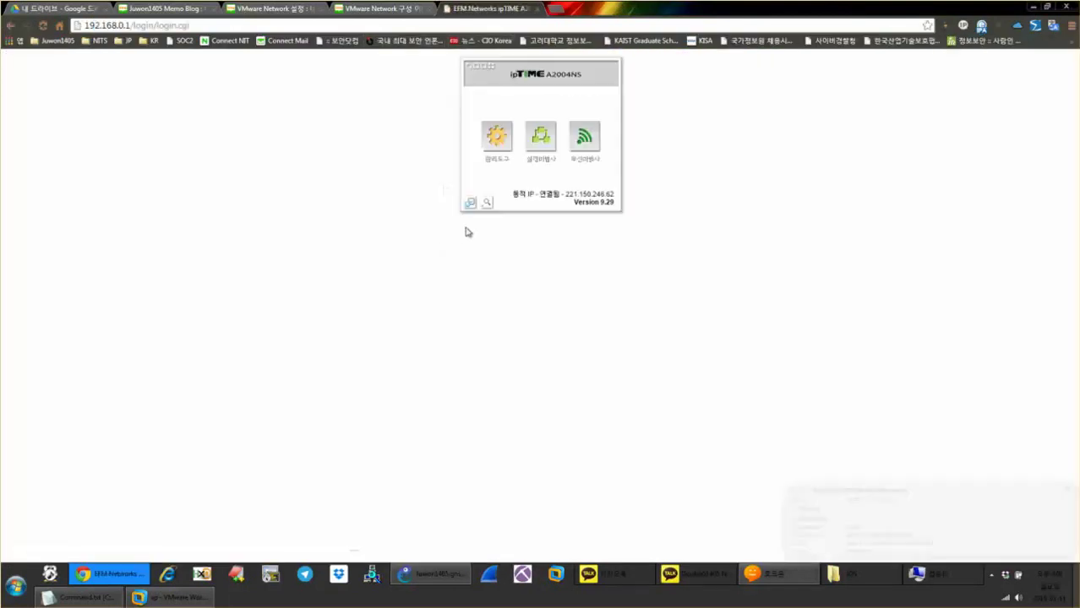
pyautogui.click(496, 137)
pyautogui.press('Return')
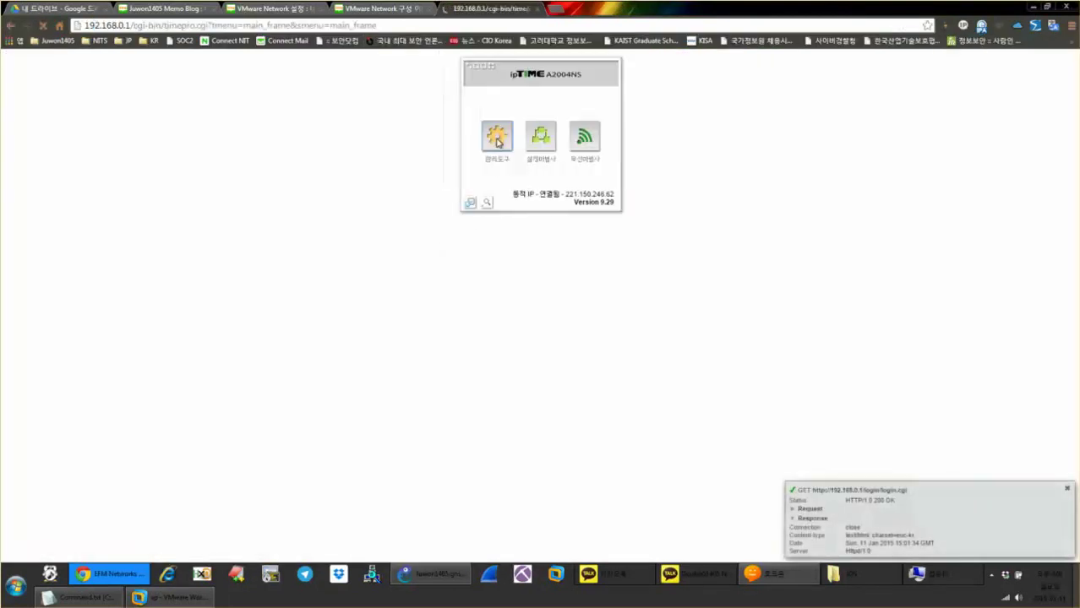
# View the port forwarding and DMZ / Twin IP pages under the router's NAT/router management settings.
pyautogui.click(38, 192)
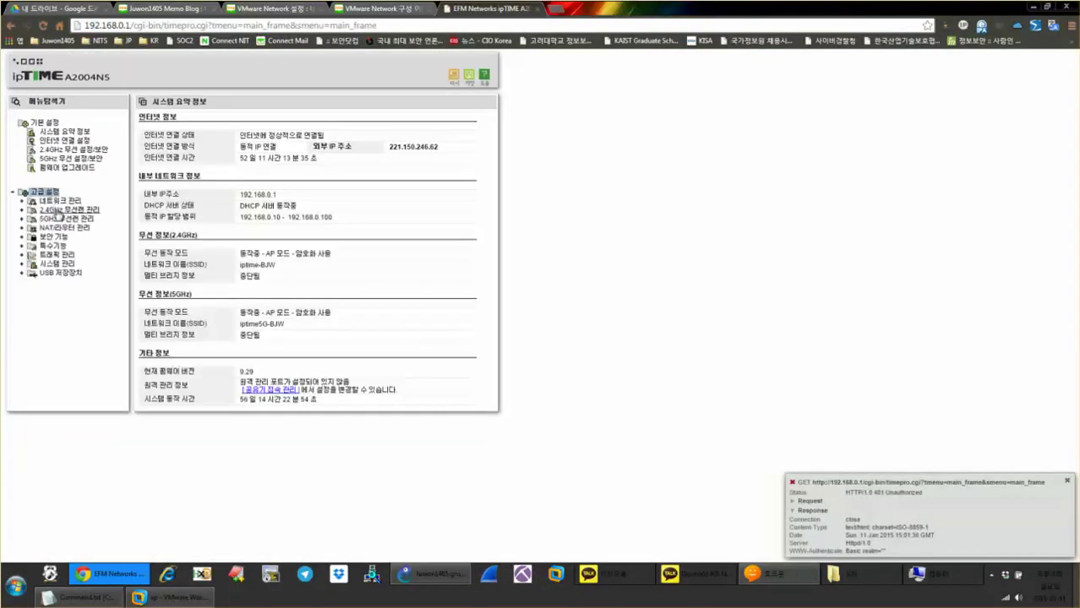
pyautogui.click(65, 229)
pyautogui.click(70, 237)
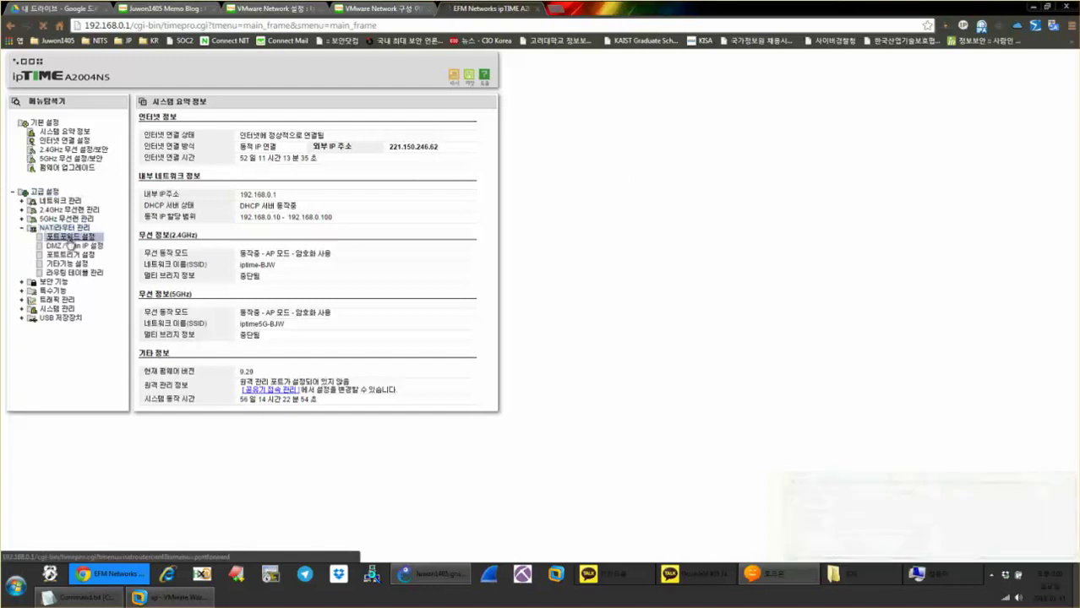
pyautogui.click(74, 245)
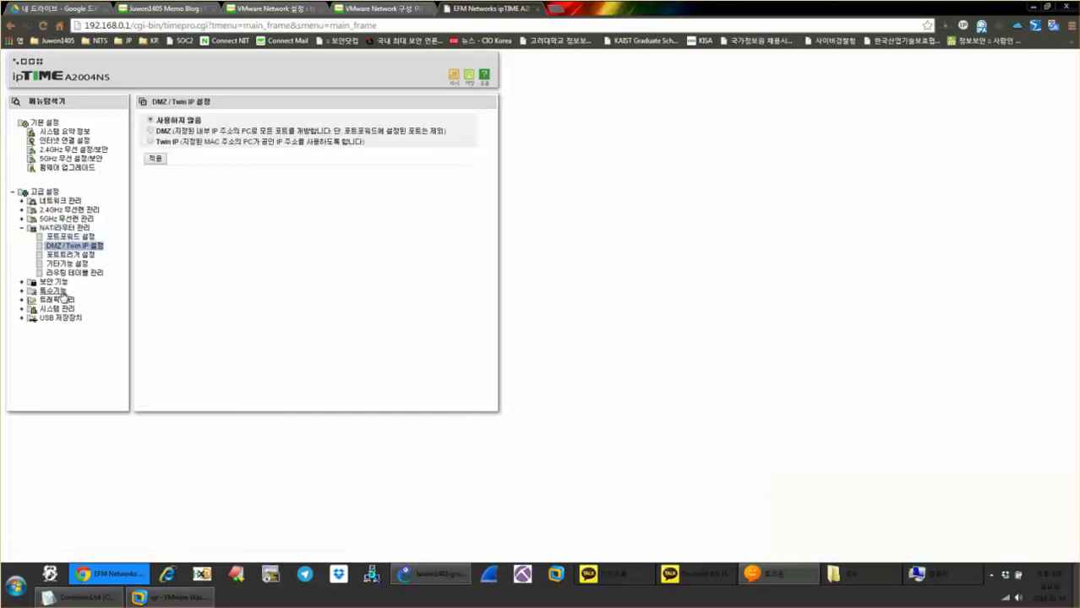
# Browse the router's 2.4GHz wireless pages and highlight the first client's MAC address under 무선 접속 정보.
pyautogui.click(68, 210)
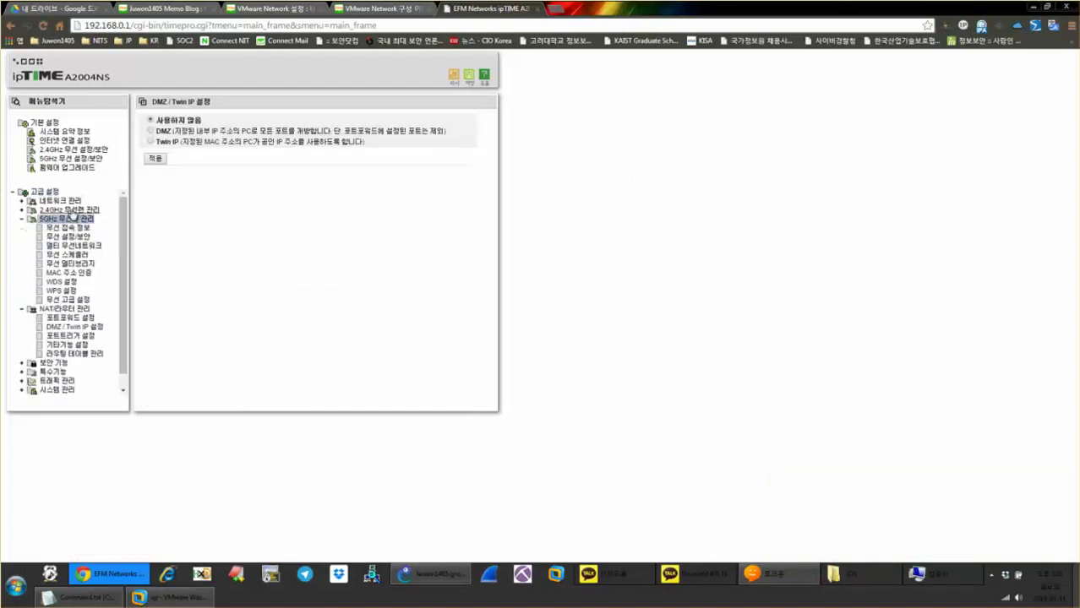
pyautogui.click(70, 219)
pyautogui.click(71, 228)
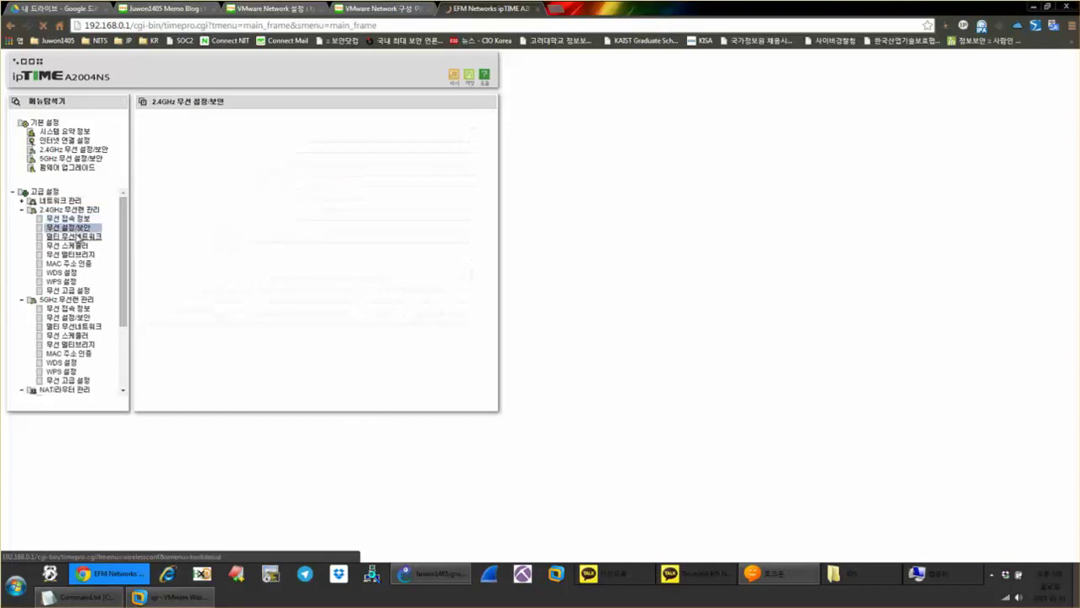
pyautogui.click(74, 236)
pyautogui.click(76, 245)
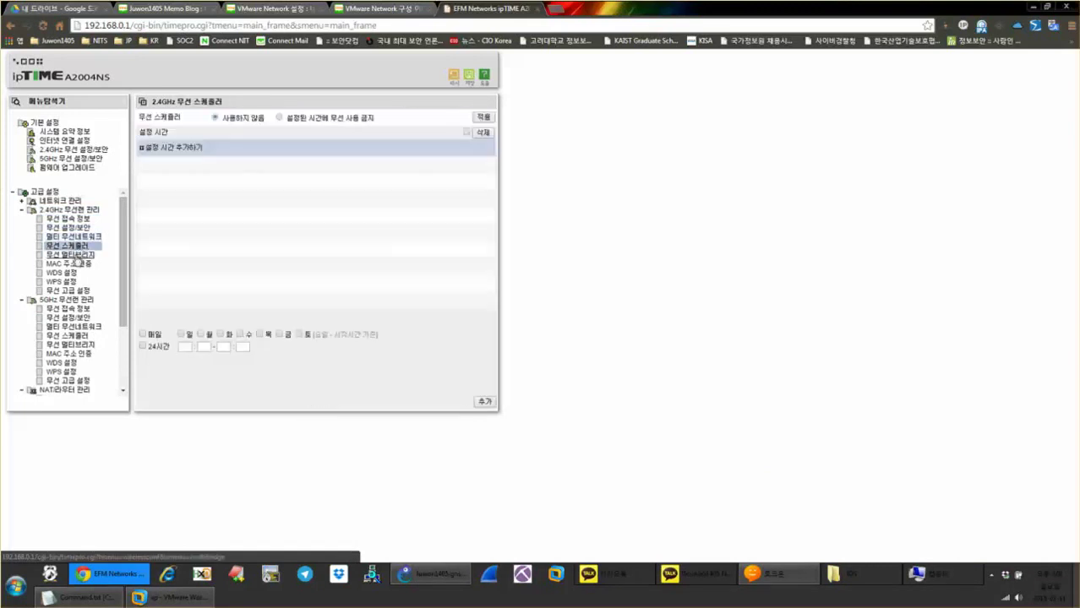
pyautogui.click(71, 254)
pyautogui.click(69, 263)
pyautogui.click(70, 219)
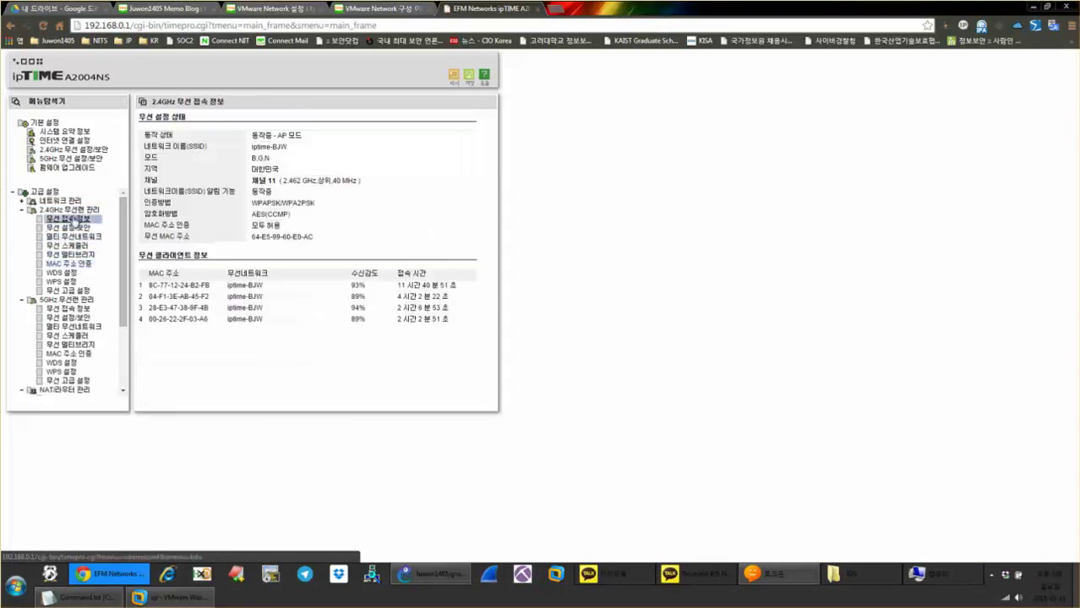
pyautogui.moveTo(149, 288); pyautogui.dragTo(205, 286)
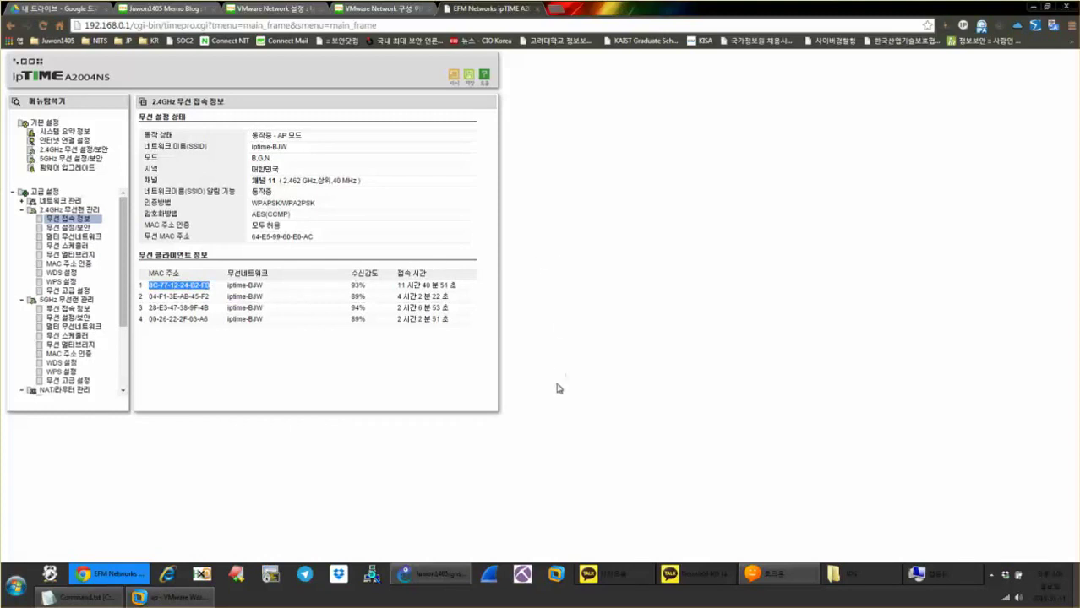
# Arrange the restored browser and VMware Workstation windows side by side, minimizing the Computer folder window.
pyautogui.click(169, 598)
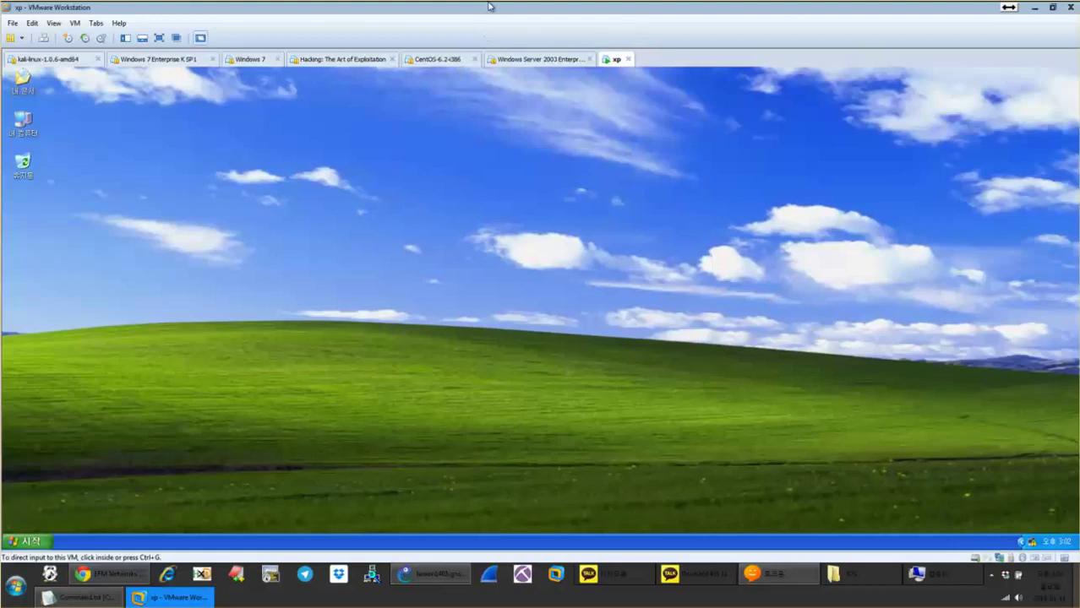
pyautogui.moveTo(731, 7); pyautogui.dragTo(731, 102)
pyautogui.click(326, 411)
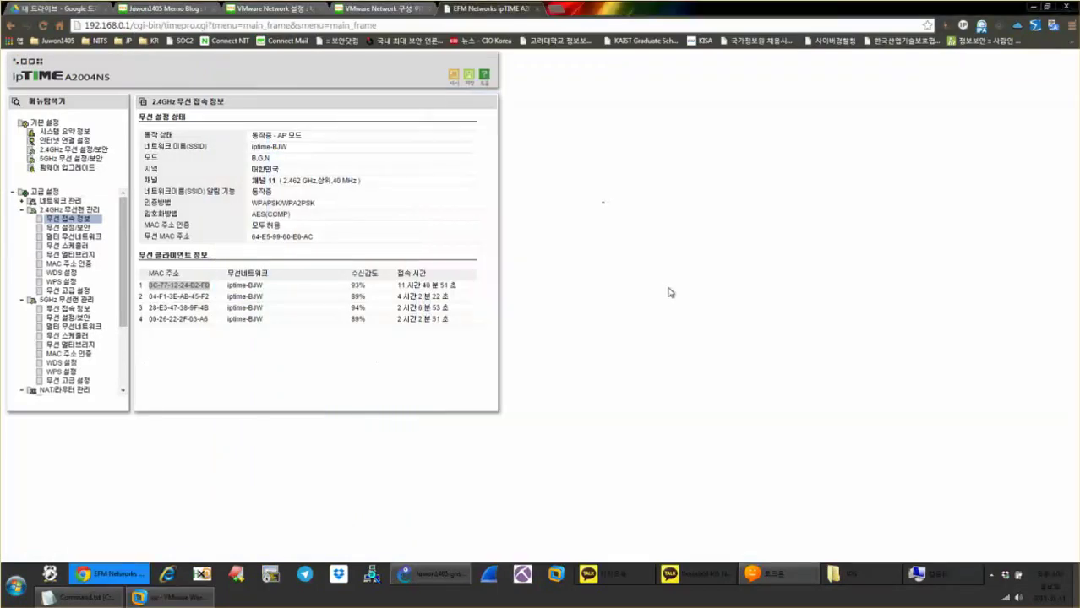
pyautogui.doubleClick(625, 7)
pyautogui.click(1035, 10)
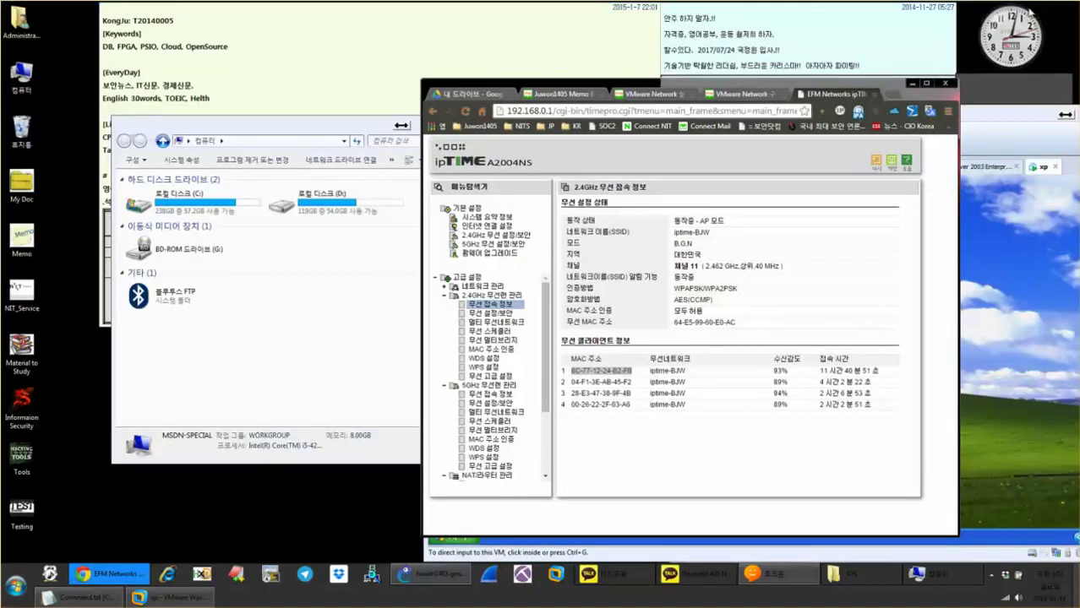
pyautogui.click(365, 131)
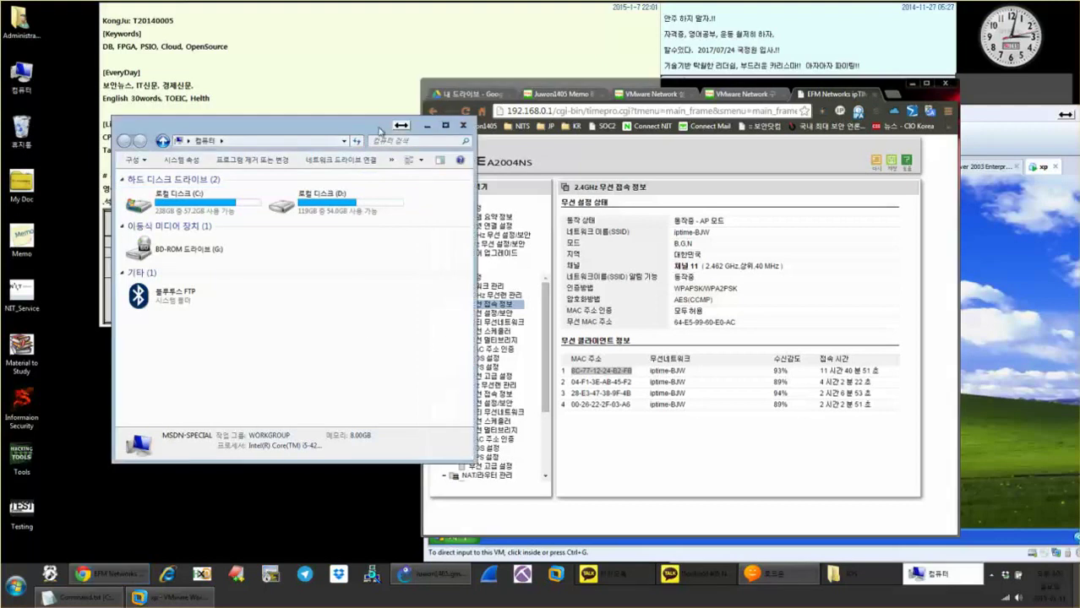
pyautogui.click(427, 127)
pyautogui.moveTo(547, 90); pyautogui.dragTo(459, 51)
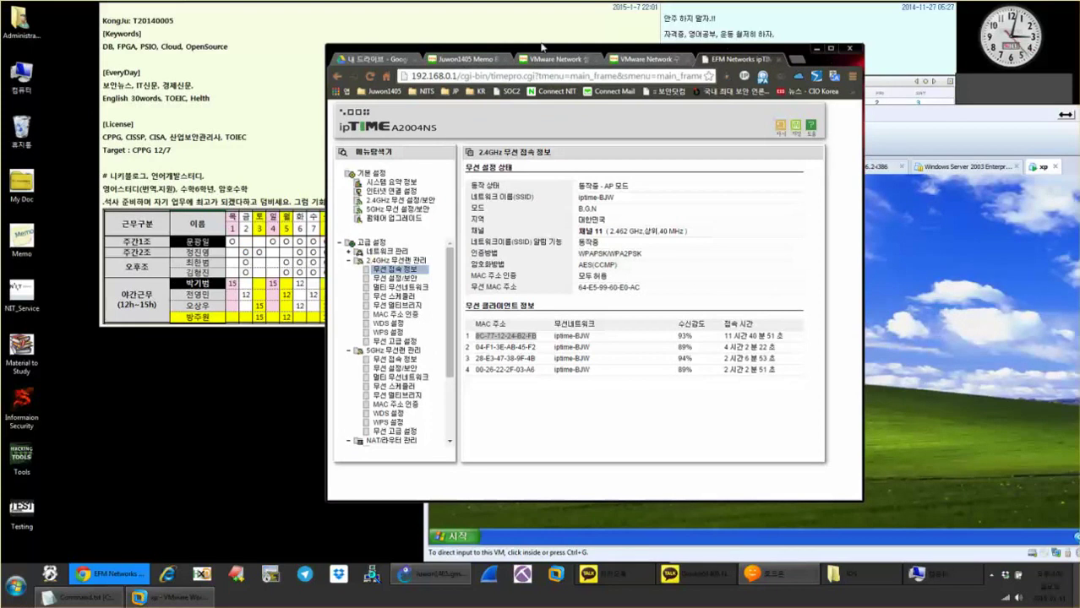
pyautogui.moveTo(541, 47); pyautogui.dragTo(405, 39)
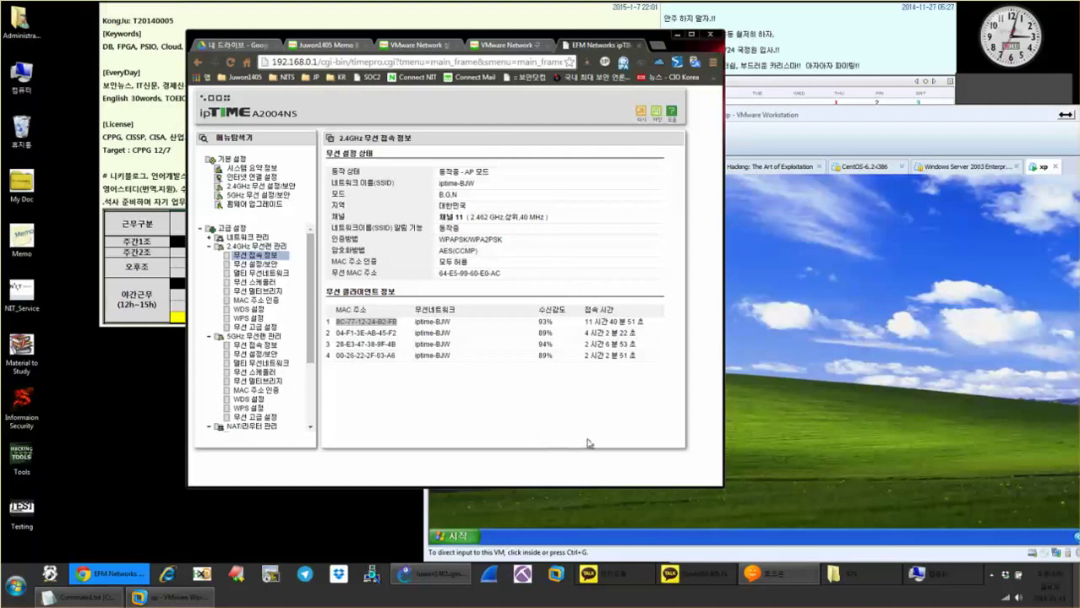
# Compare the router's wireless client list with the xp virtual machine by alternating between the browser and VMware Workstation.
pyautogui.click(807, 374)
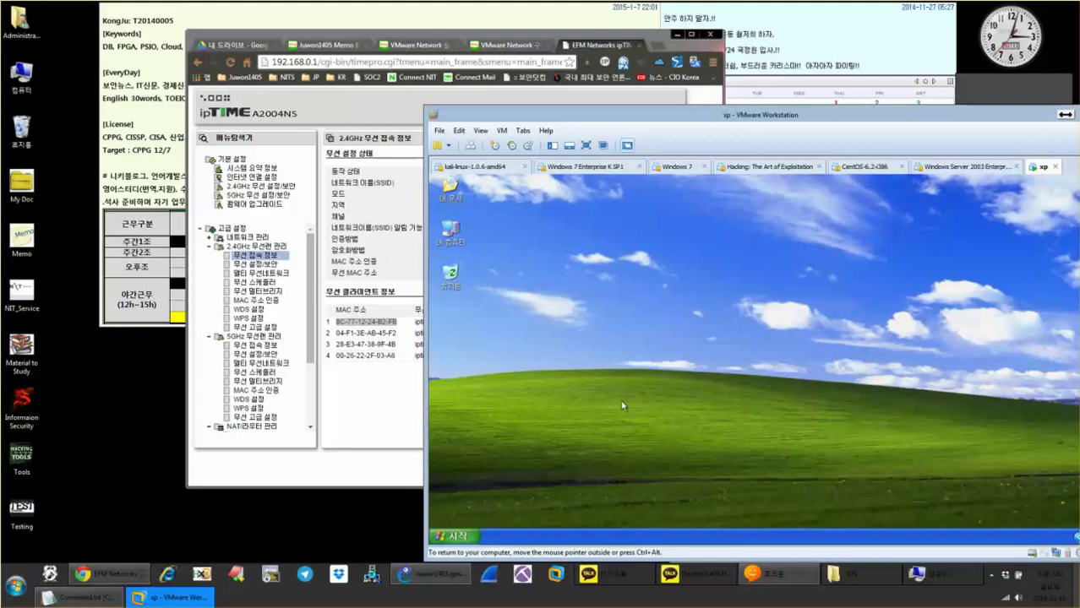
pyautogui.click(458, 537)
pyautogui.click(799, 365)
pyautogui.rightClick(710, 362)
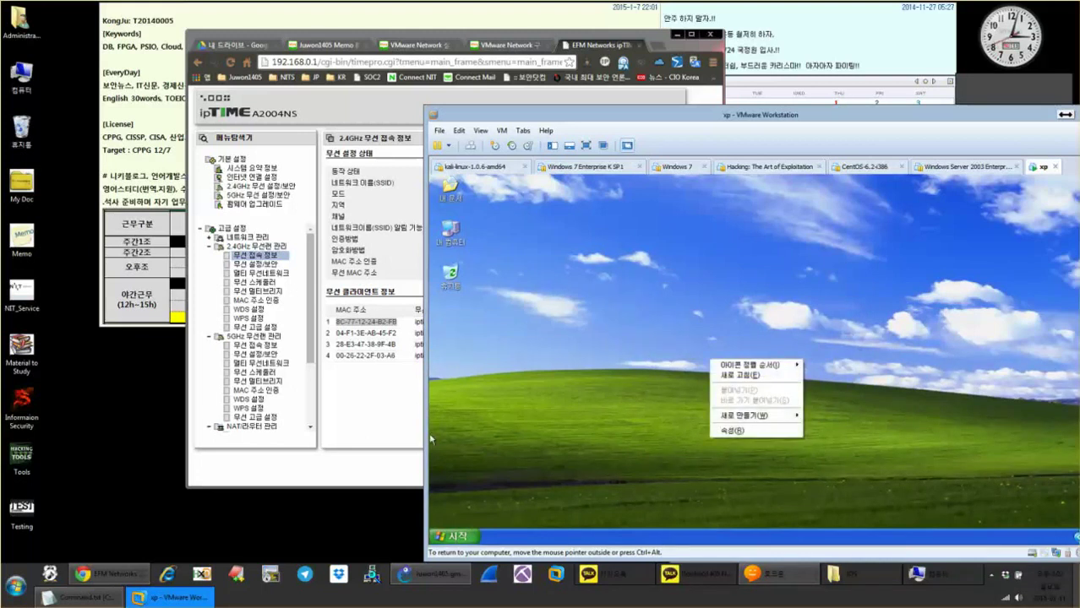
pyautogui.click(407, 414)
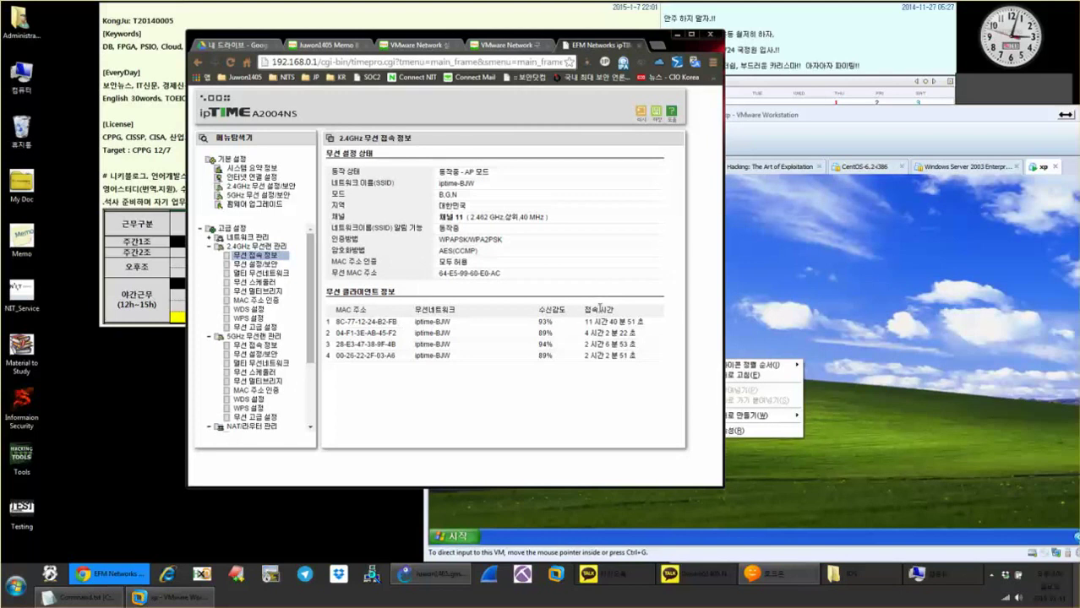
pyautogui.click(177, 599)
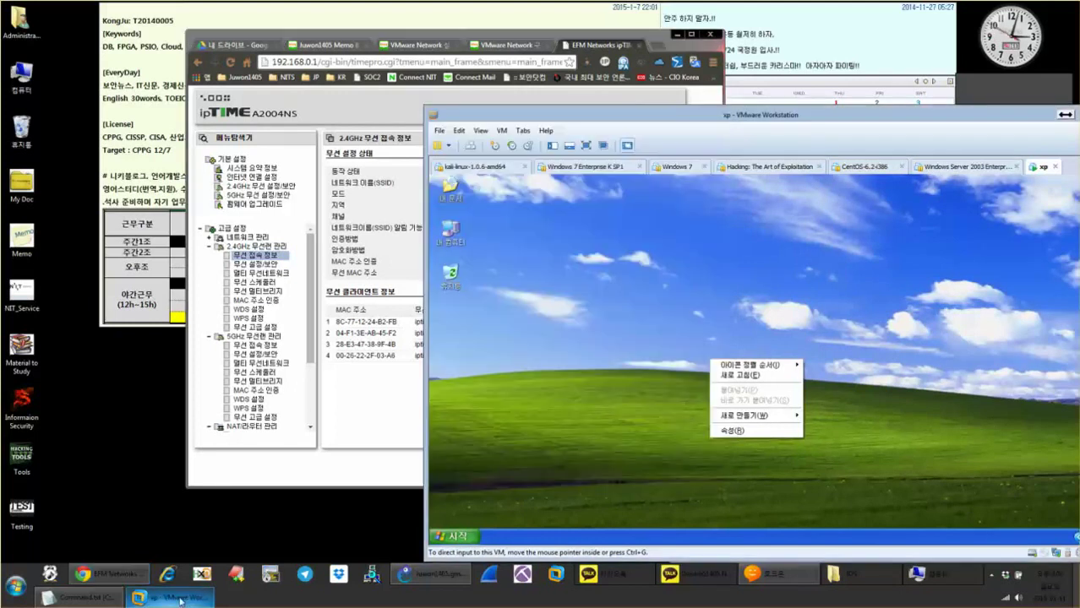
pyautogui.click(108, 575)
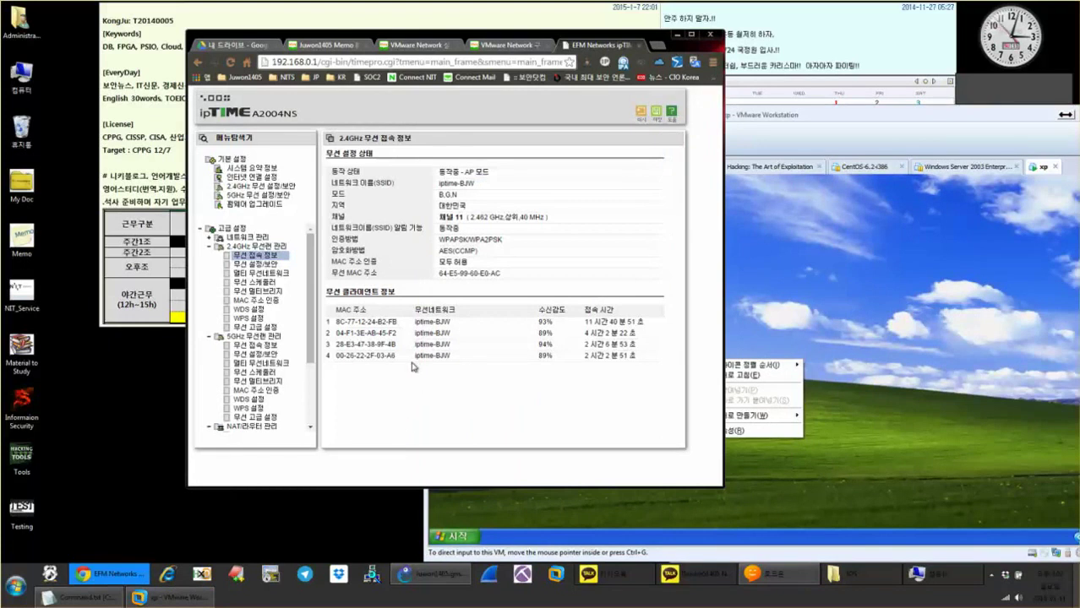
pyautogui.click(753, 319)
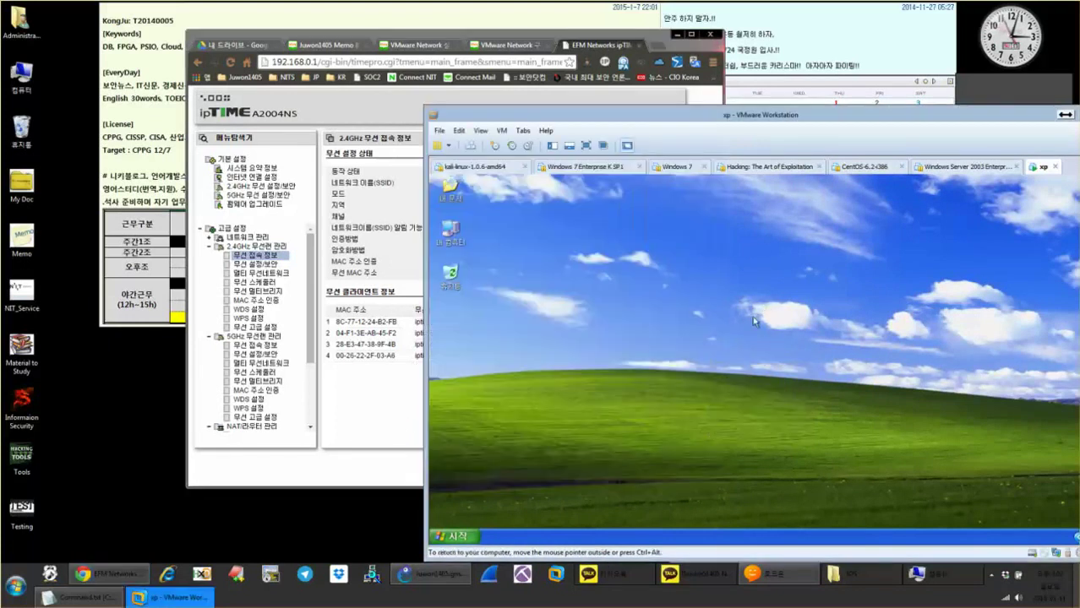
pyautogui.rightClick(1040, 168)
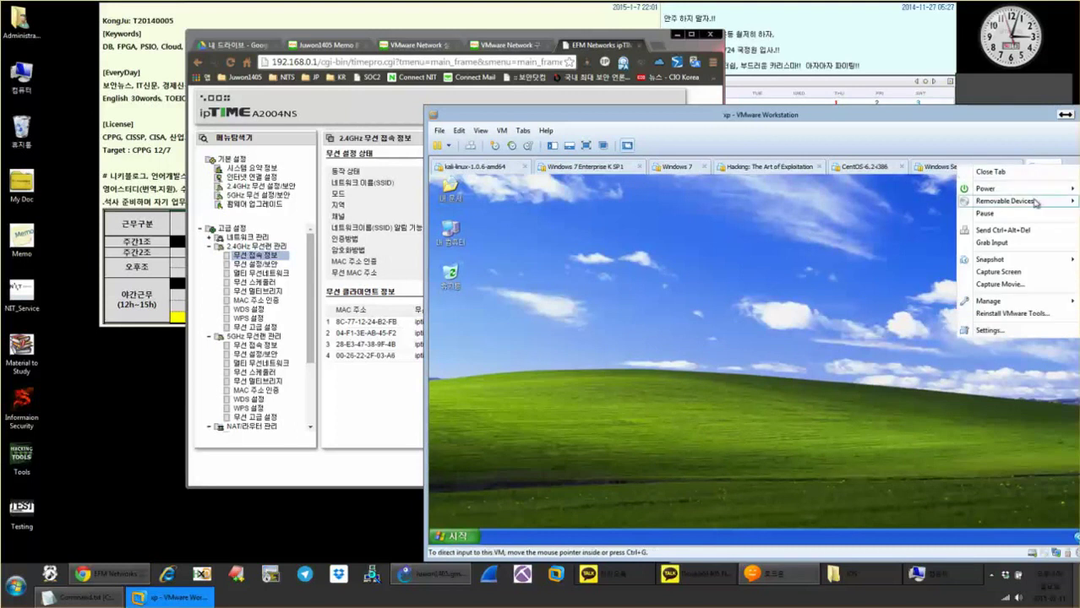
pyautogui.click(551, 312)
pyautogui.click(416, 402)
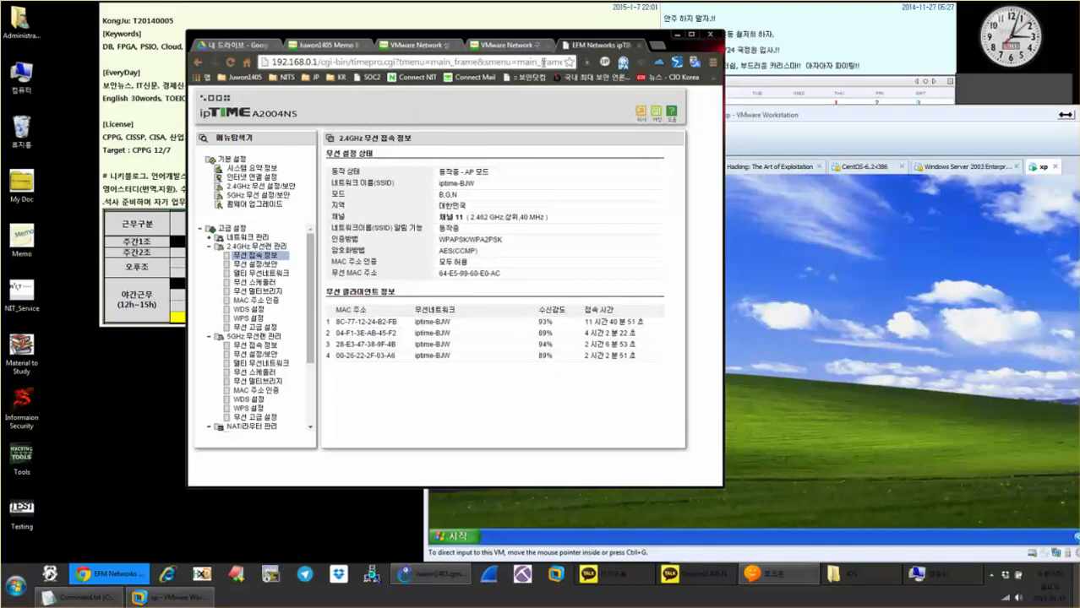
# Reposition and slightly shrink the browser window, run ipconfig /all on the host, review the network adapters' addresses, and close the console.
pyautogui.moveTo(547, 37); pyautogui.dragTo(636, 17)
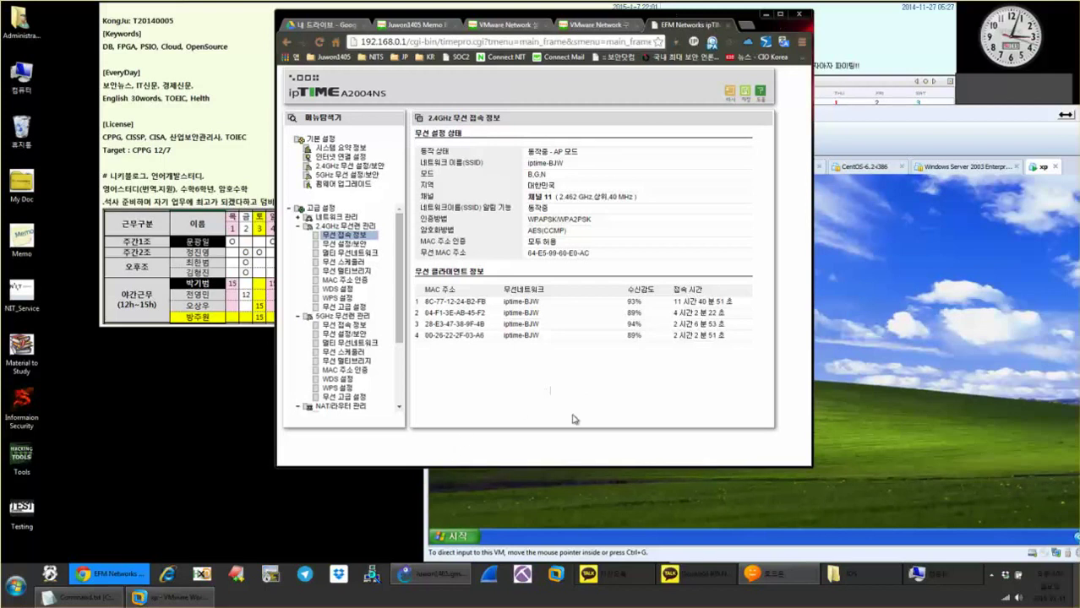
pyautogui.moveTo(809, 463)
pyautogui.mouseDown()
pyautogui.moveTo(785, 441)
pyautogui.moveTo(793, 454)
pyautogui.mouseUp()
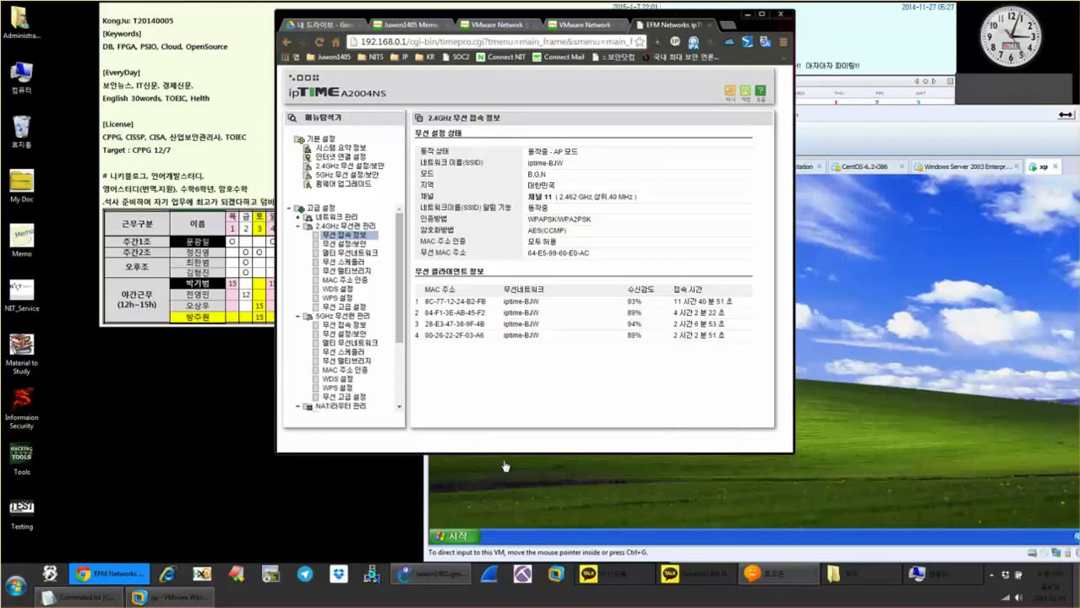
pyautogui.rightClick(193, 363)
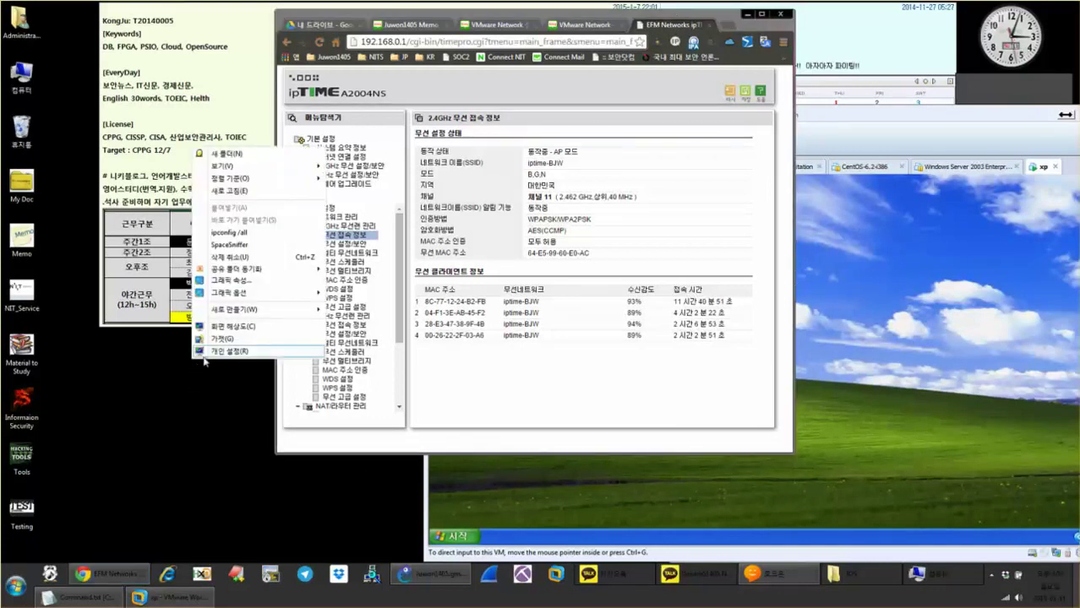
pyautogui.click(252, 235)
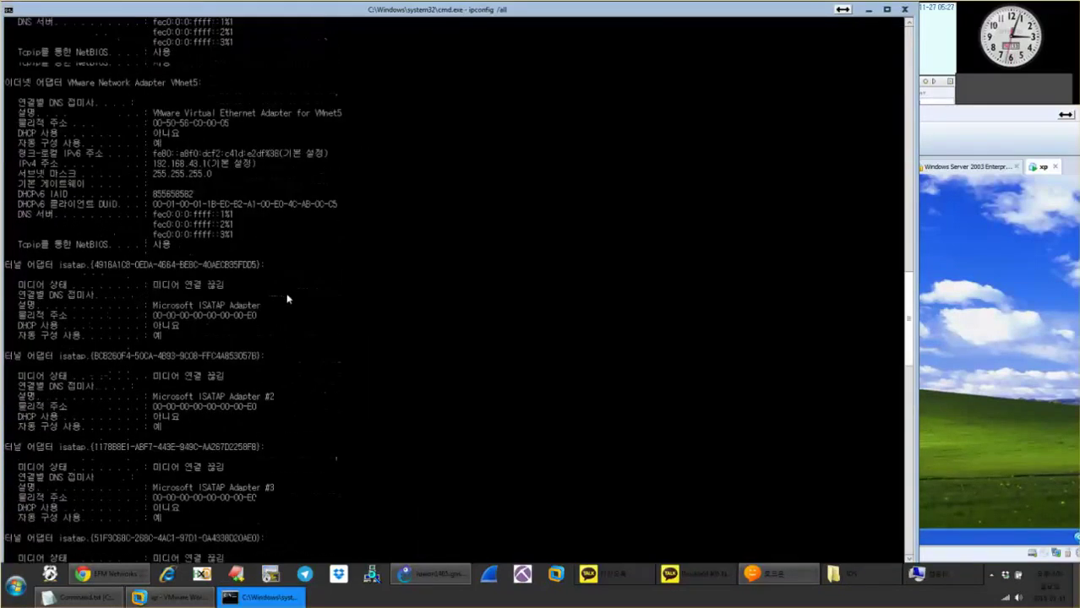
pyautogui.scroll(20, 574, 308)
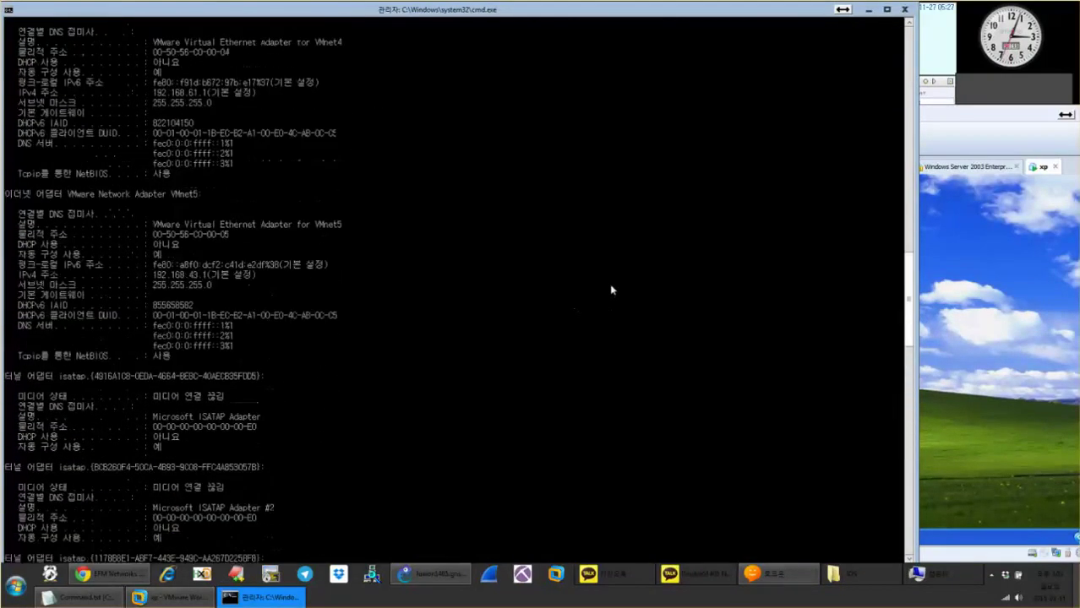
pyautogui.scroll(20, 623, 256)
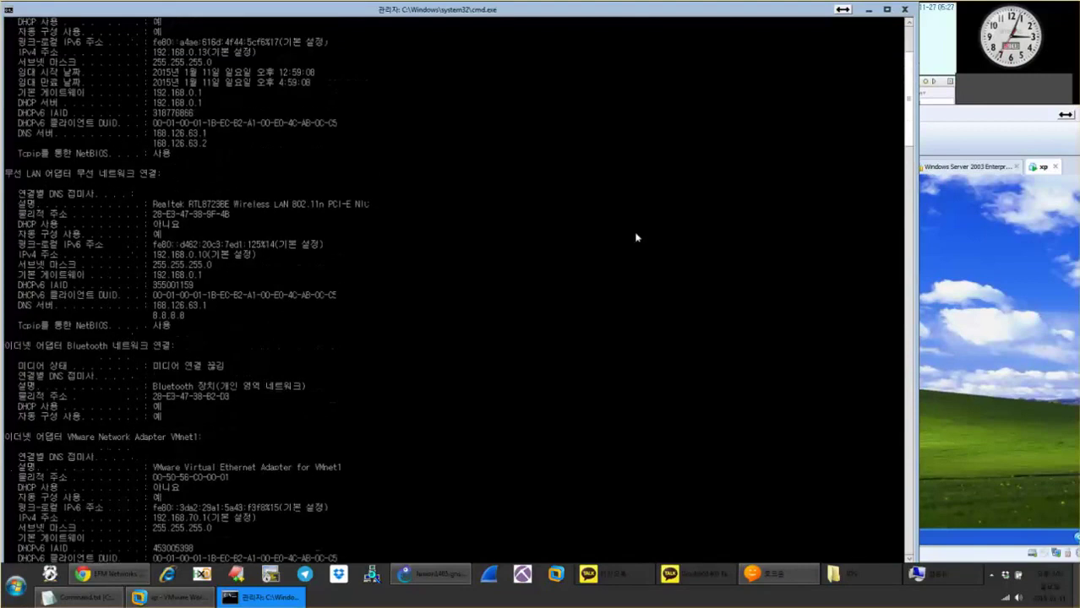
pyautogui.click(904, 9)
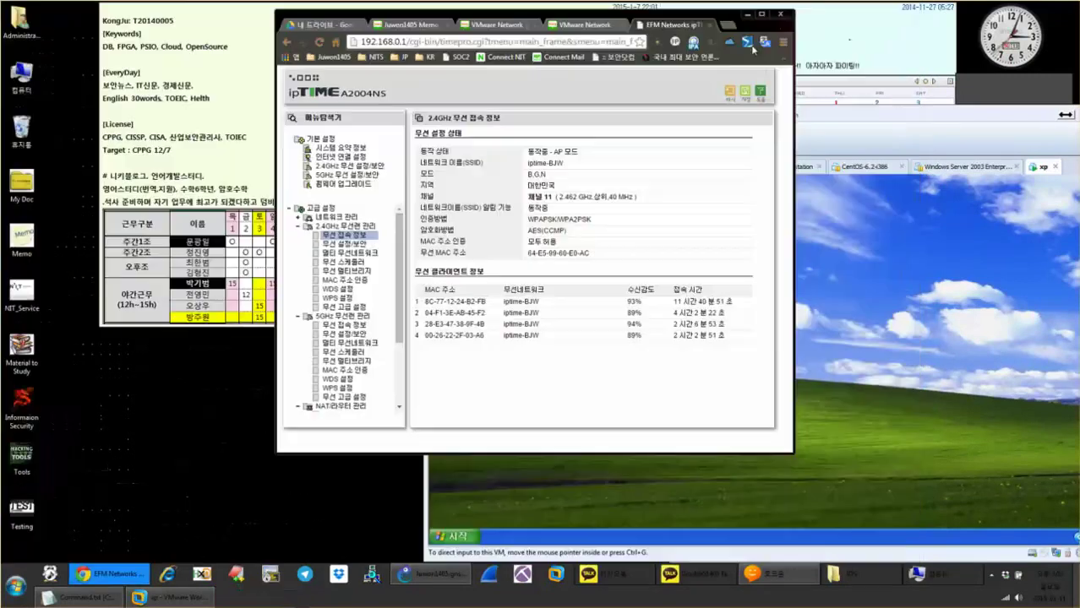
# Move the browser aside, open the Command Prompt (명령 프롬프트) in the xp virtual machine and maximize its window.
pyautogui.moveTo(720, 21); pyautogui.dragTo(640, 29)
pyautogui.click(813, 270)
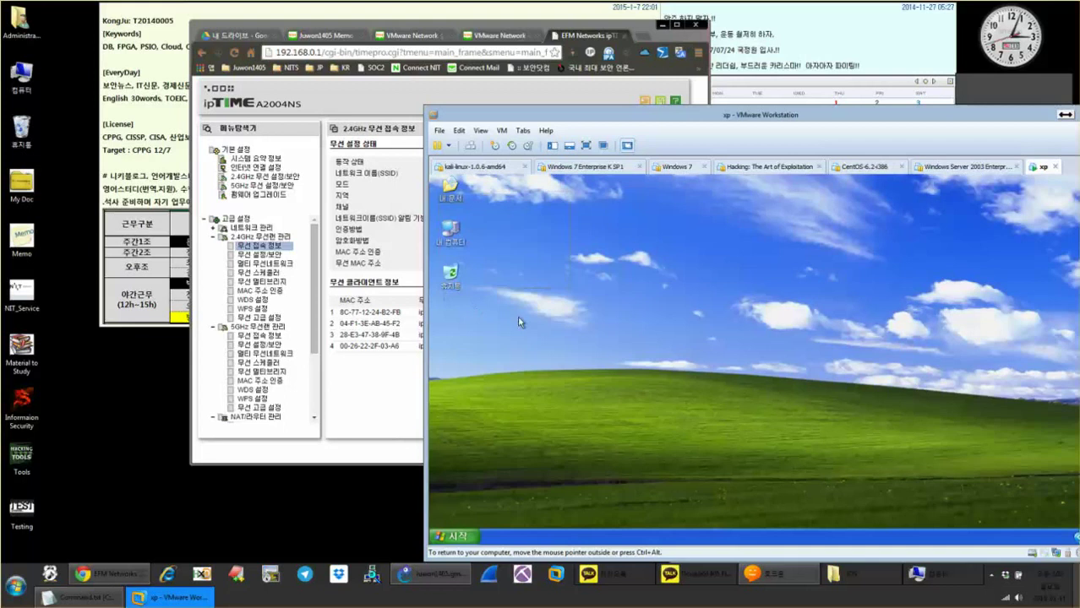
pyautogui.click(461, 536)
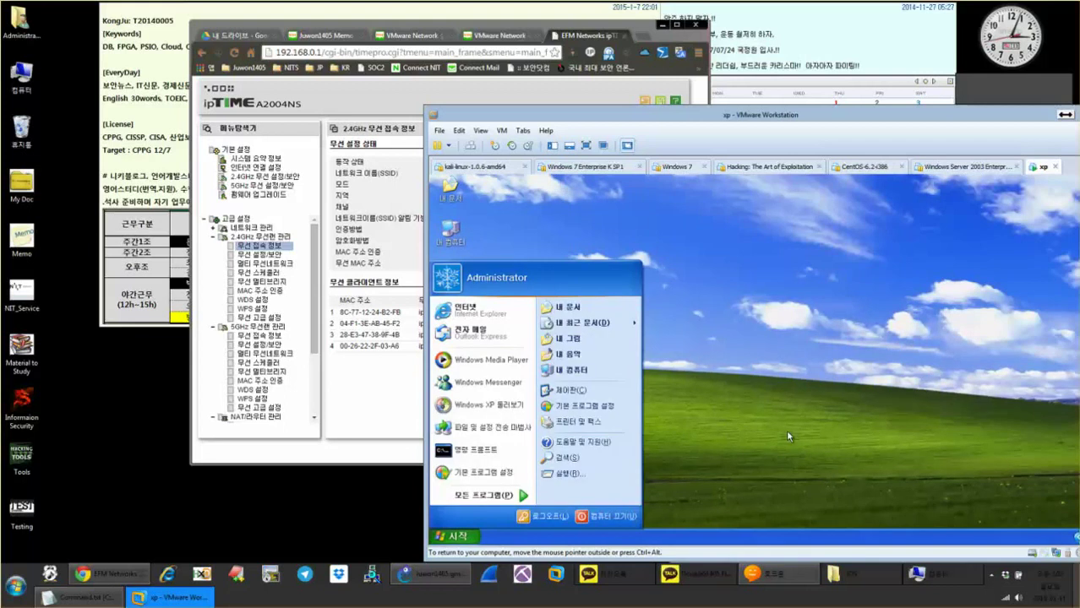
pyautogui.click(786, 429)
pyautogui.click(456, 536)
pyautogui.click(488, 475)
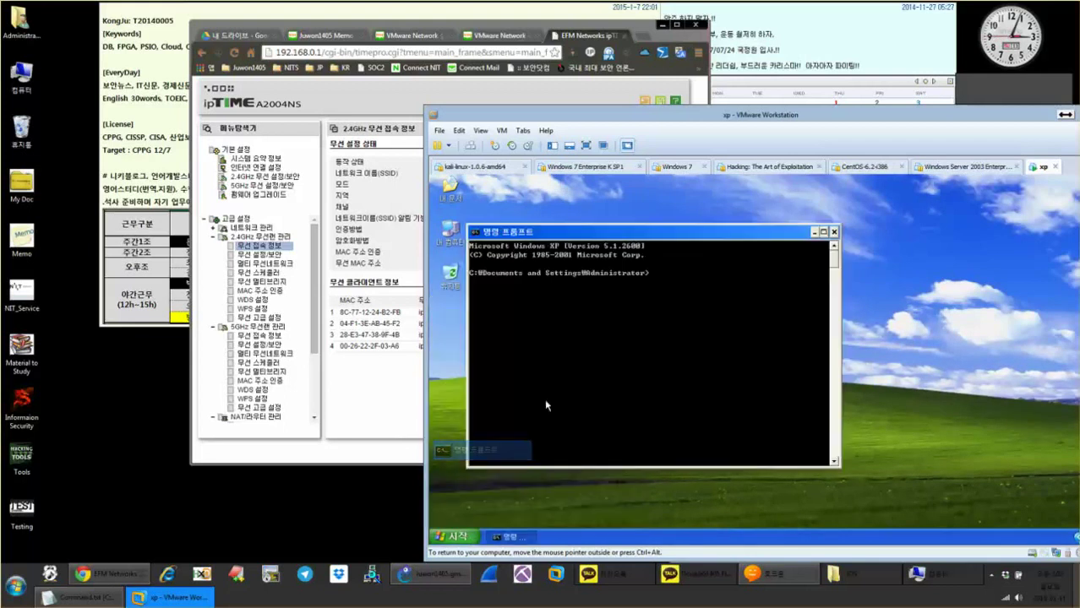
pyautogui.doubleClick(674, 234)
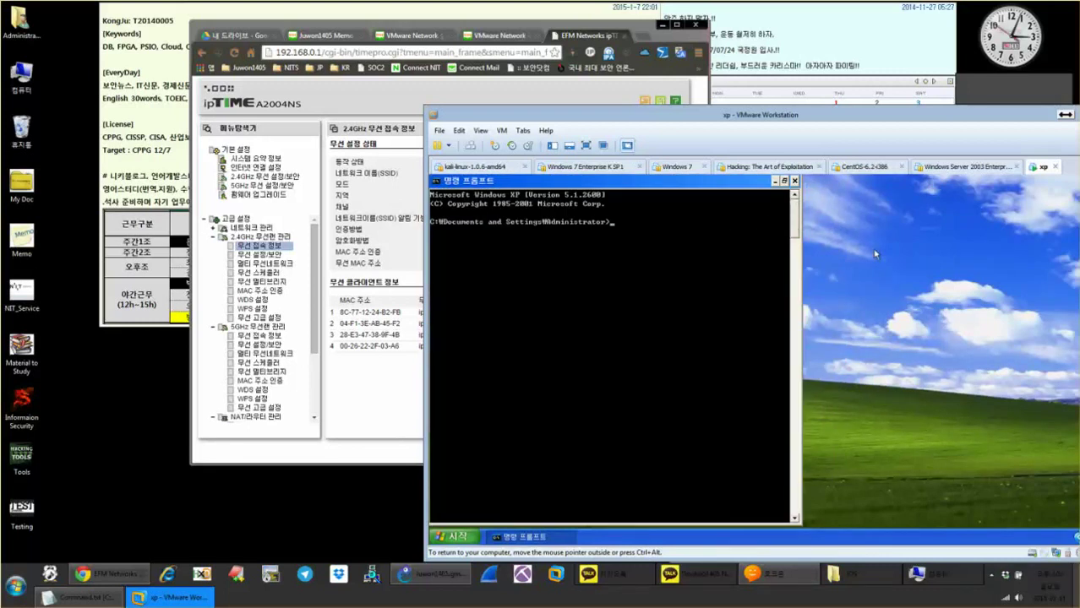
pyautogui.click(912, 241)
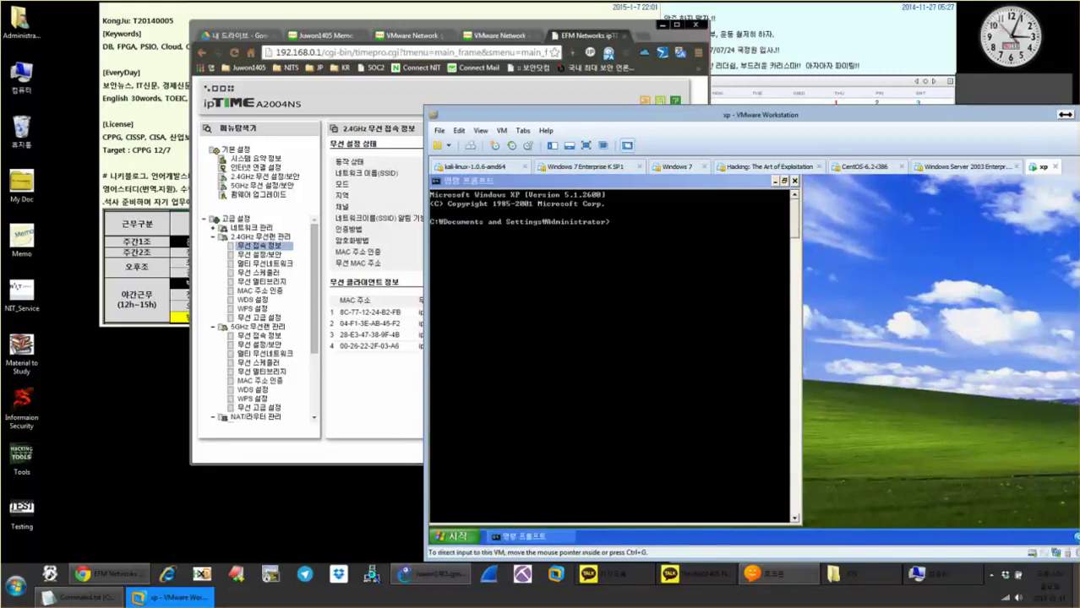
pyautogui.moveTo(111, 381); pyautogui.dragTo(196, 480)
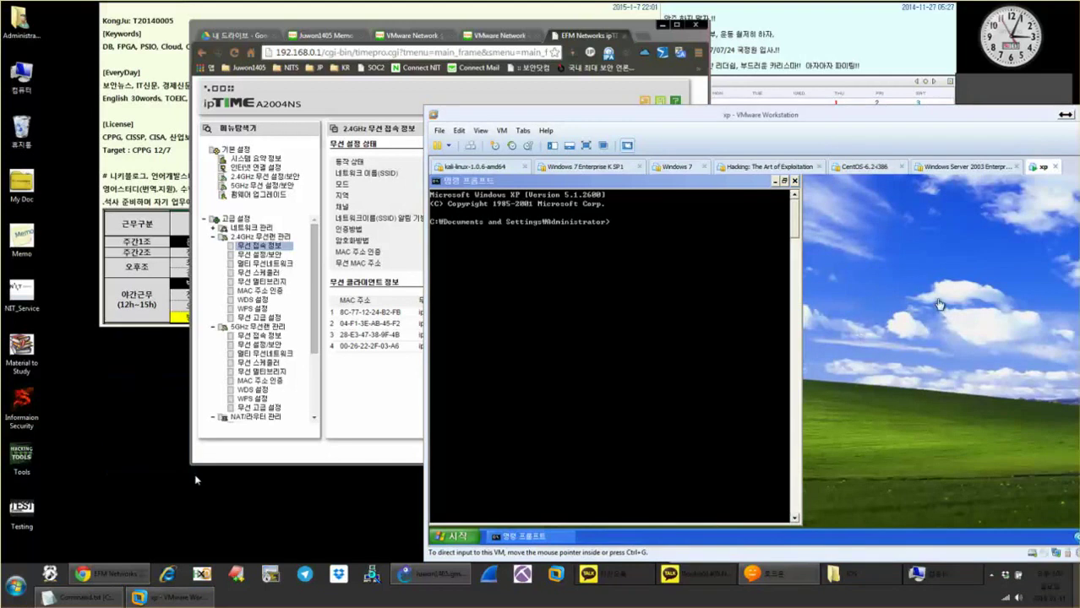
pyautogui.click(956, 245)
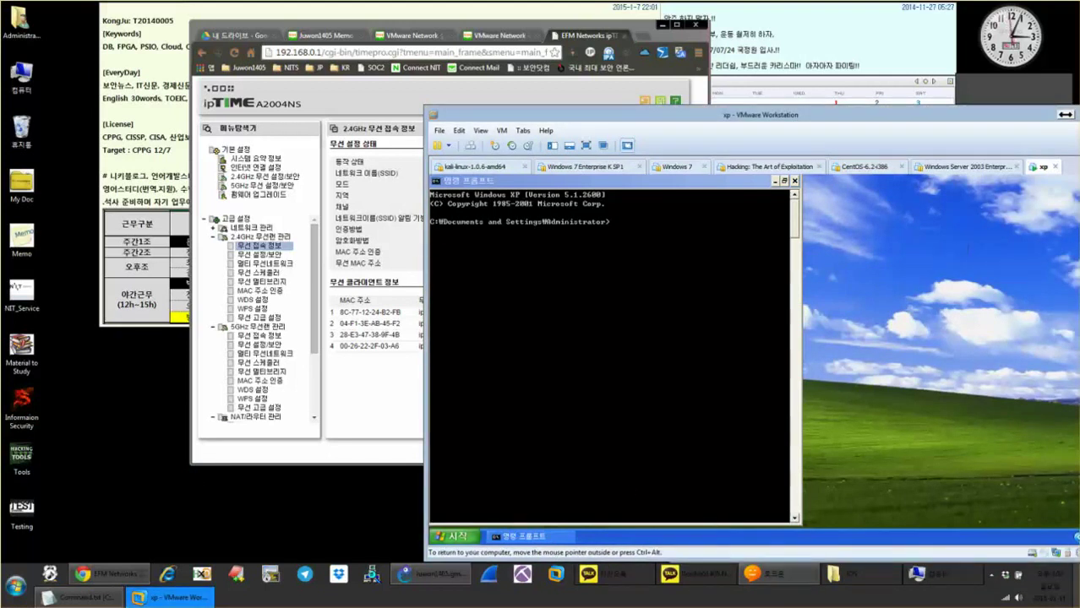
# Review the NAT, Host-only and DHCP sections of the VMware Network blog post in the browser.
pyautogui.click(106, 575)
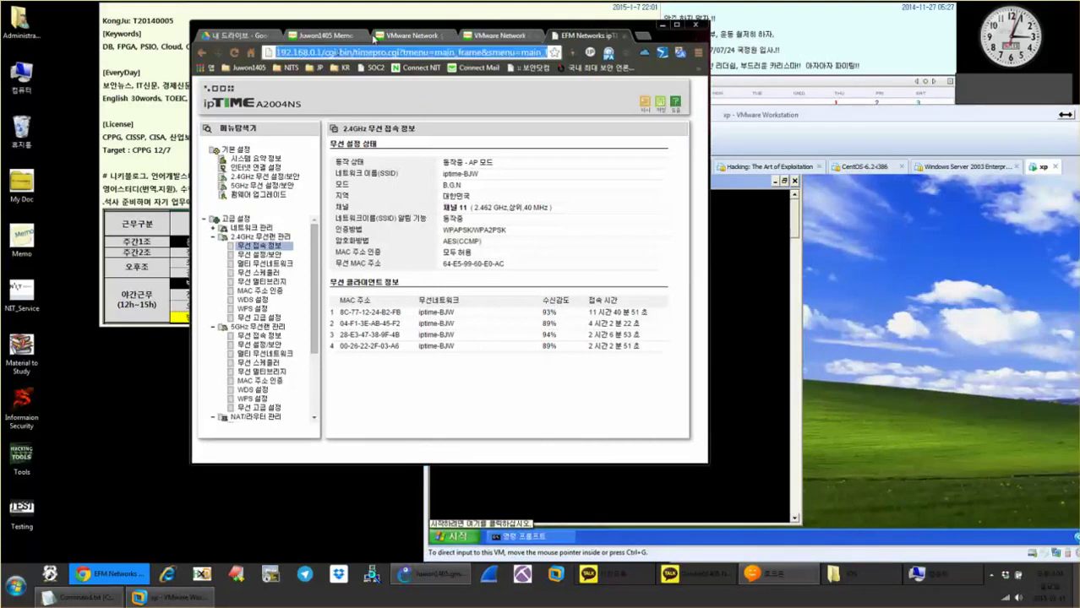
pyautogui.click(404, 36)
pyautogui.scroll(-10, 507, 198)
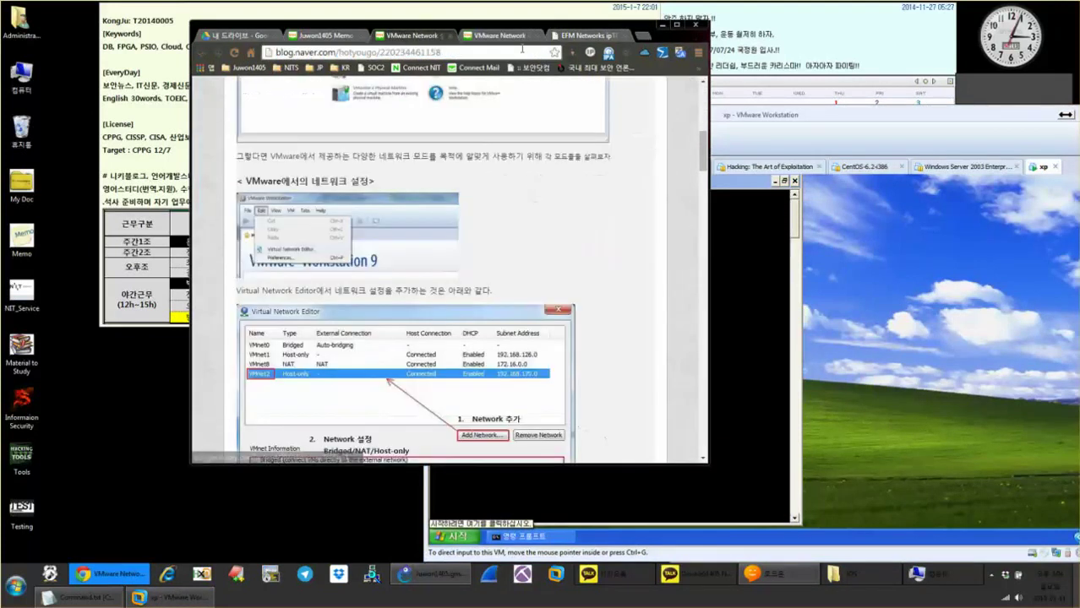
pyautogui.scroll(-5, 564, 180)
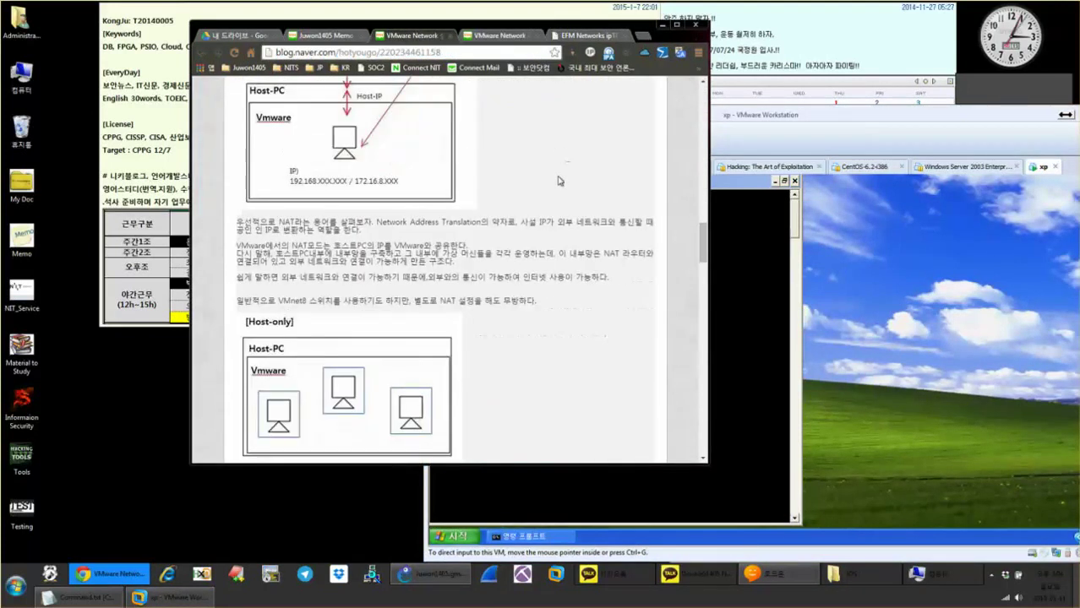
pyautogui.scroll(2, 548, 199)
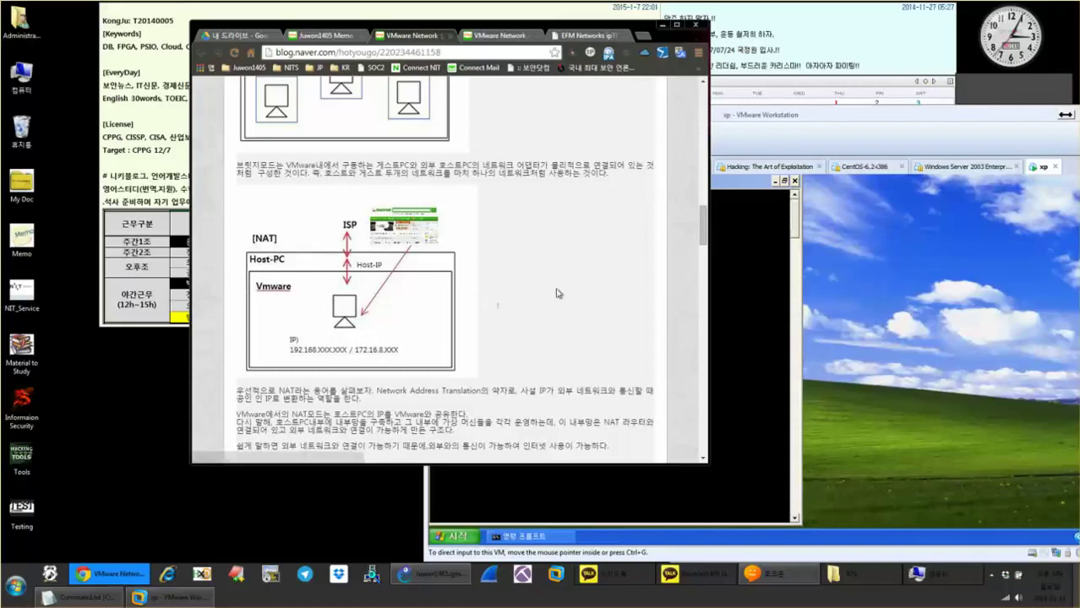
pyautogui.scroll(-1, 517, 300)
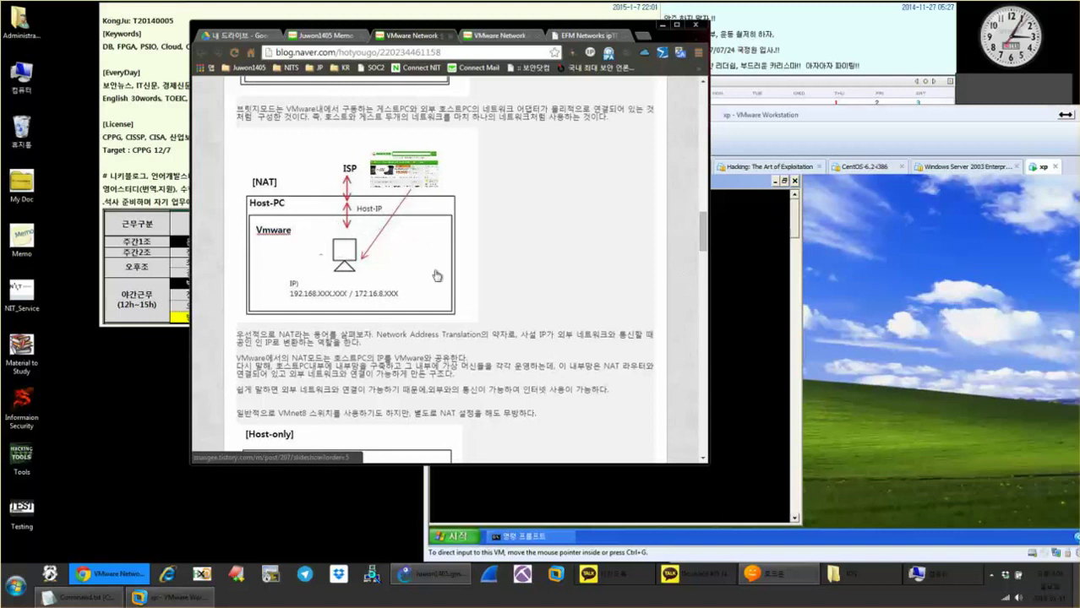
pyautogui.scroll(-2, 398, 292)
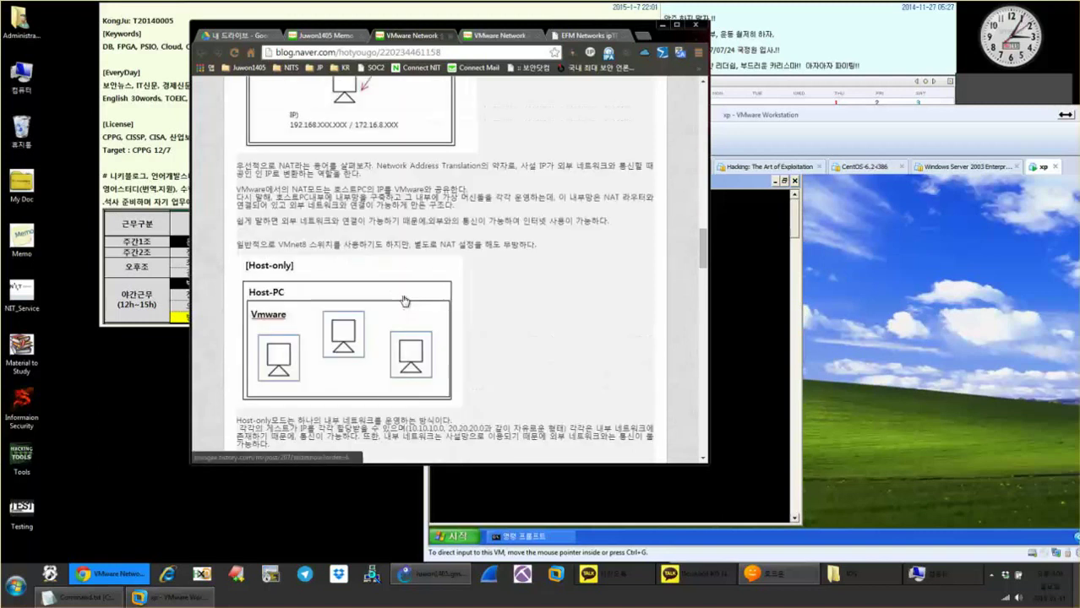
pyautogui.scroll(-1, 404, 301)
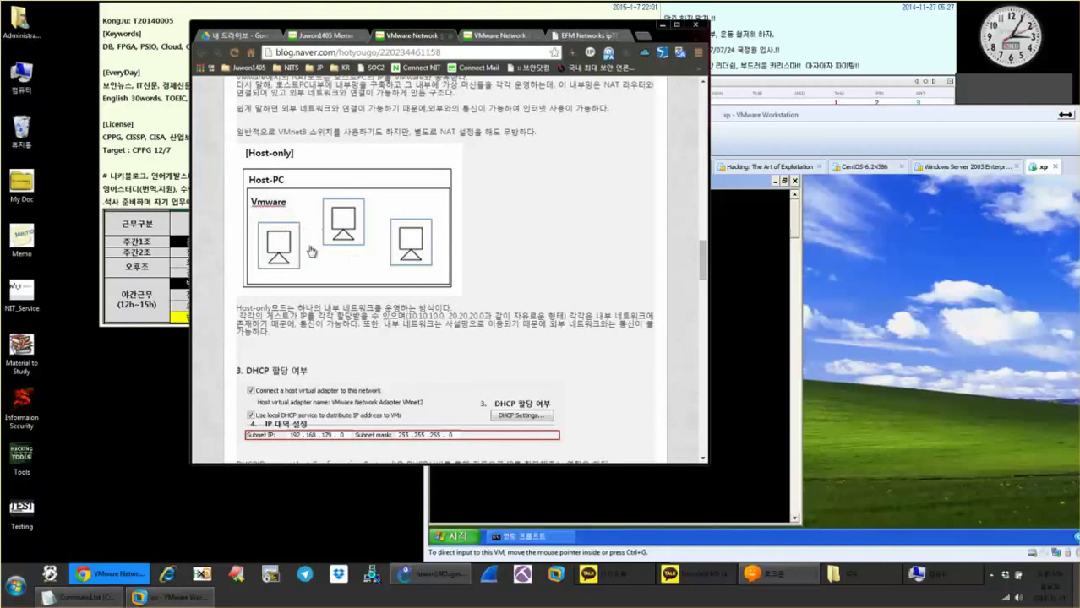
pyautogui.scroll(-2, 387, 236)
pyautogui.scroll(-2, 388, 237)
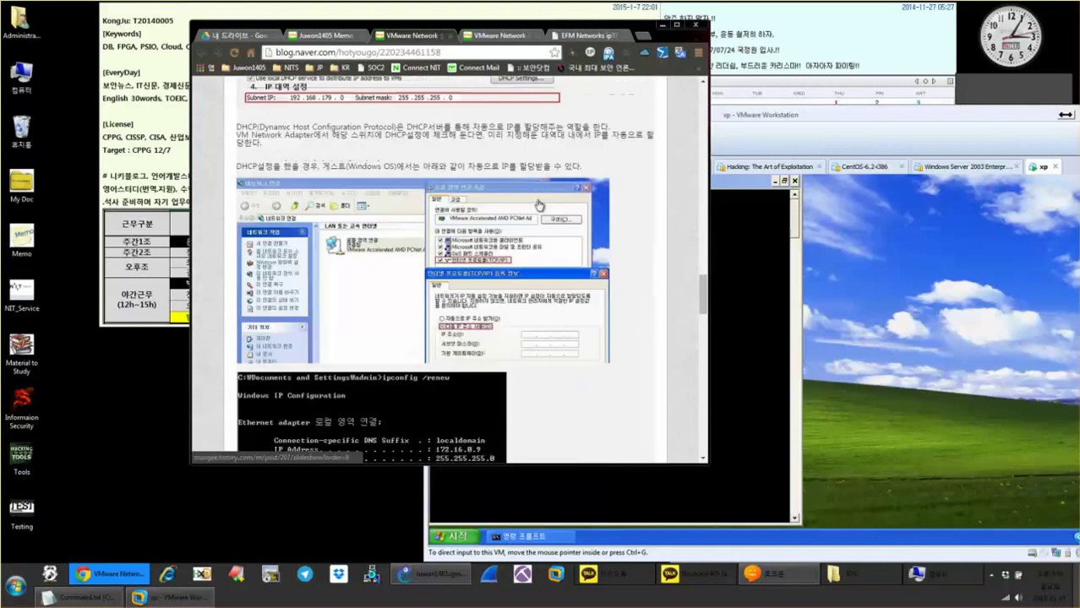
# Maximize VMware Workstation and open the Network Adapter page in the xp virtual machine's settings.
pyautogui.click(823, 118)
pyautogui.doubleClick(823, 118)
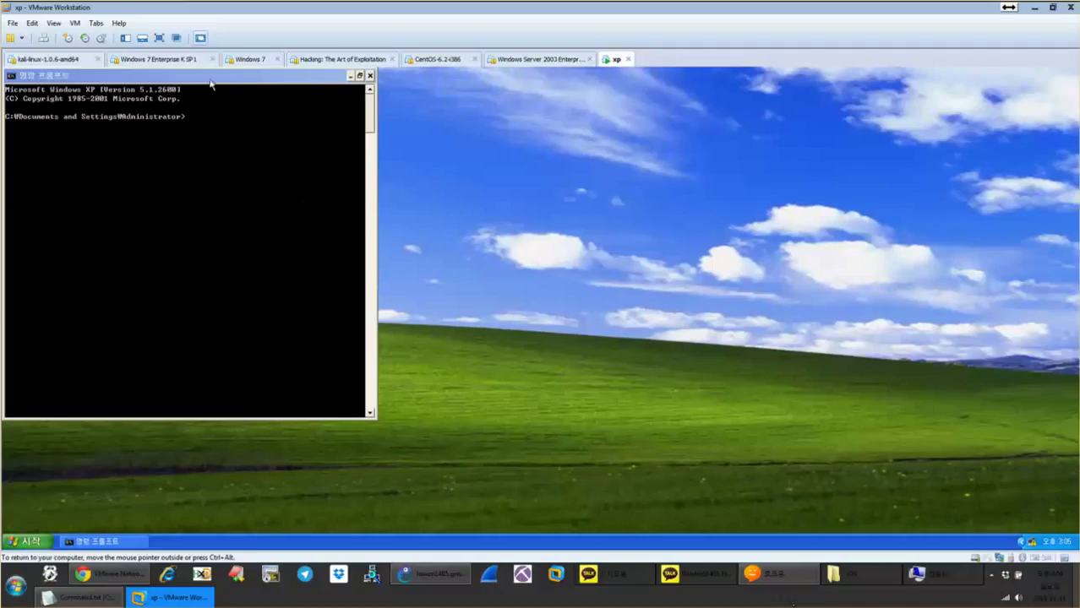
pyautogui.rightClick(617, 59)
pyautogui.click(668, 230)
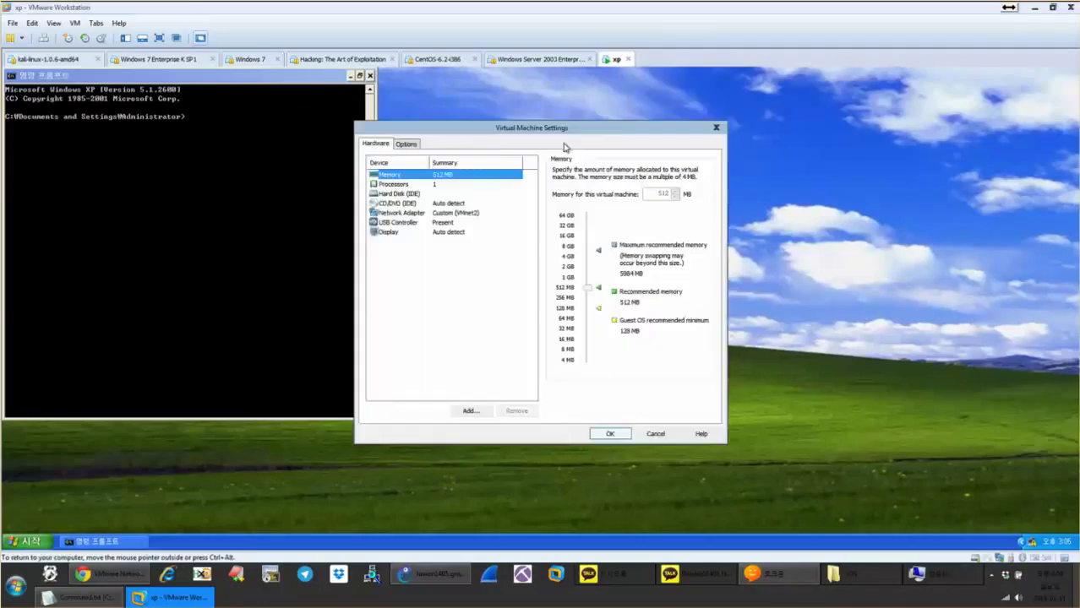
pyautogui.click(440, 233)
pyautogui.click(451, 221)
pyautogui.click(450, 213)
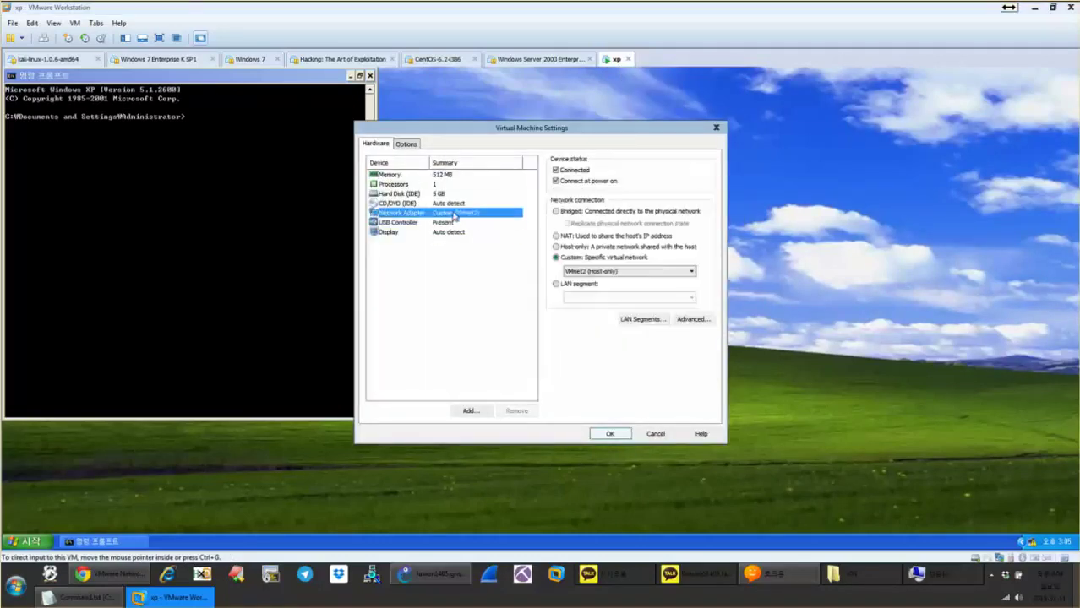
# Try the Bridged, NAT and Custom connections for the xp adapter, examine the available virtual networks, and select Bridged again.
pyautogui.click(589, 212)
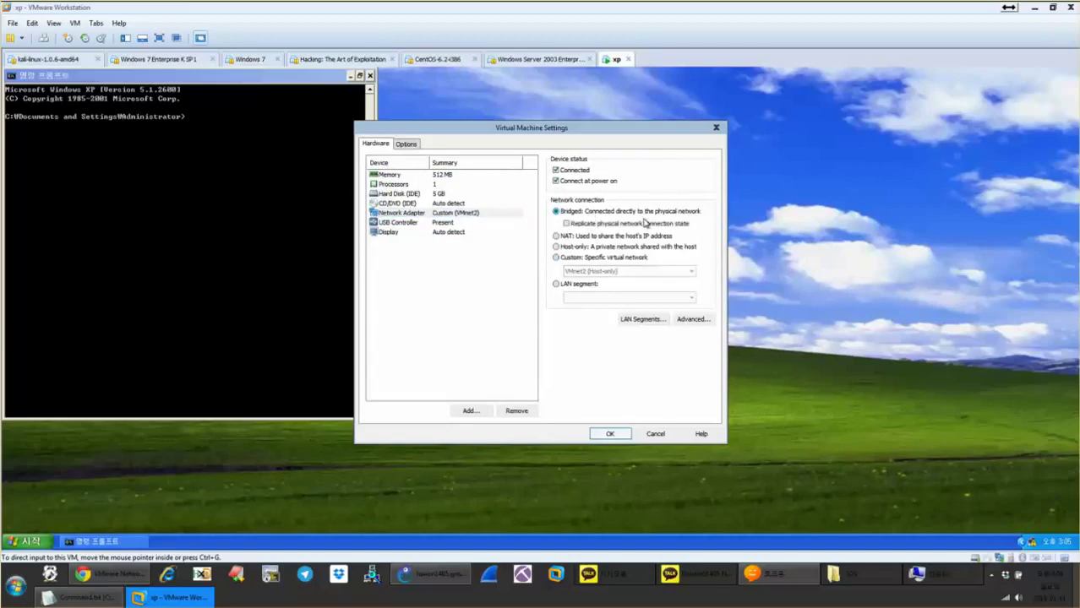
pyautogui.click(617, 238)
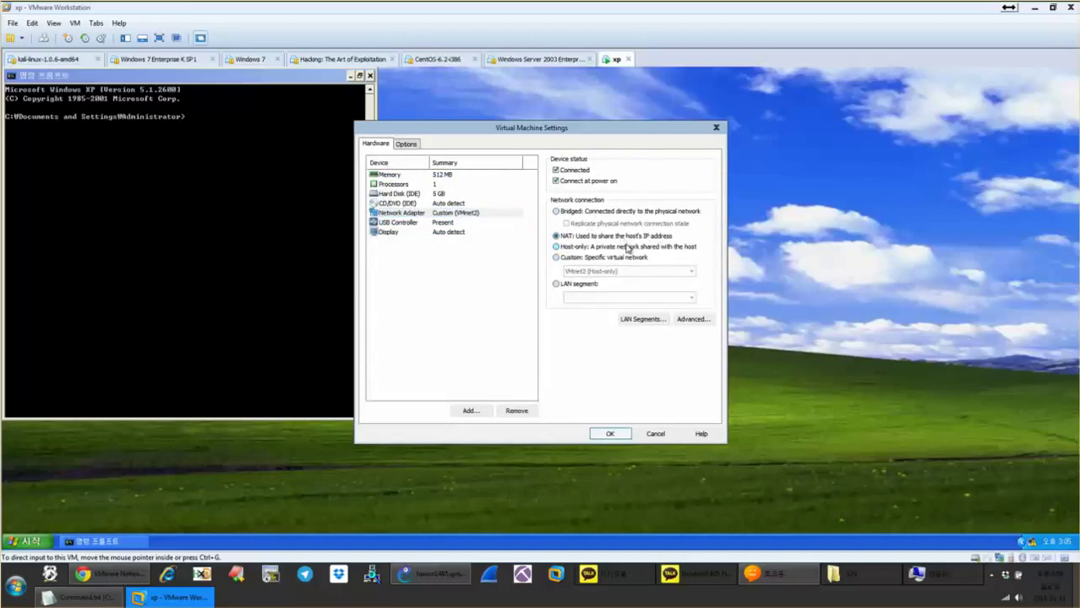
pyautogui.click(629, 214)
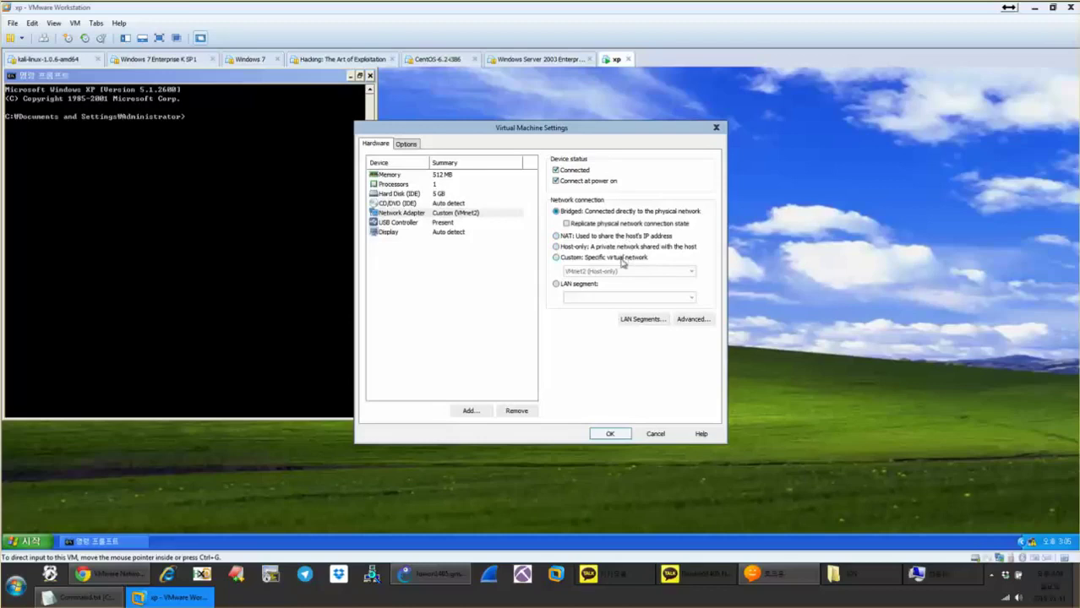
pyautogui.click(622, 260)
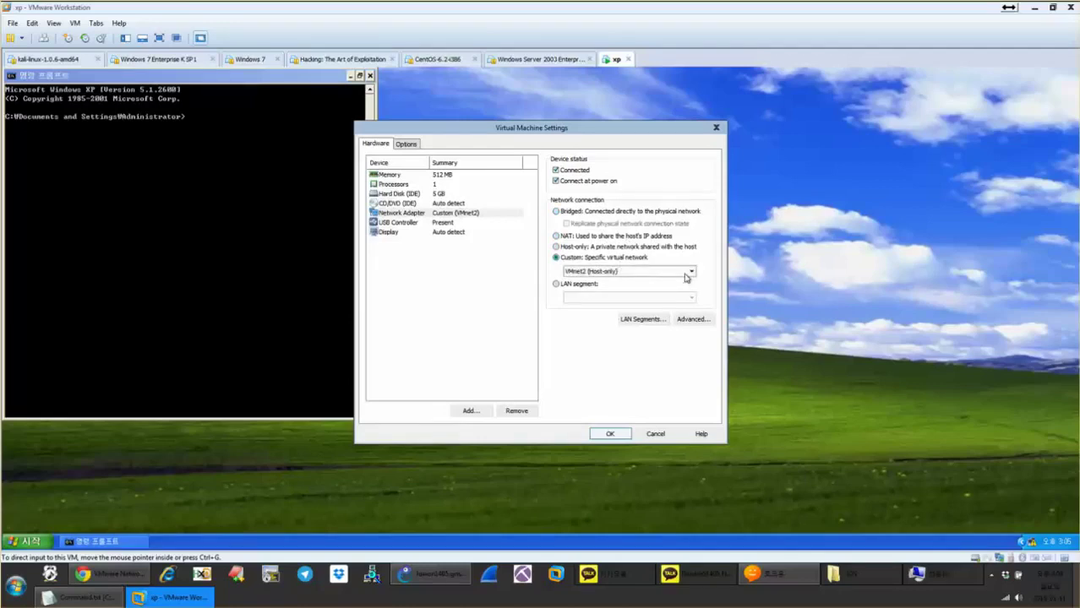
pyautogui.click(680, 274)
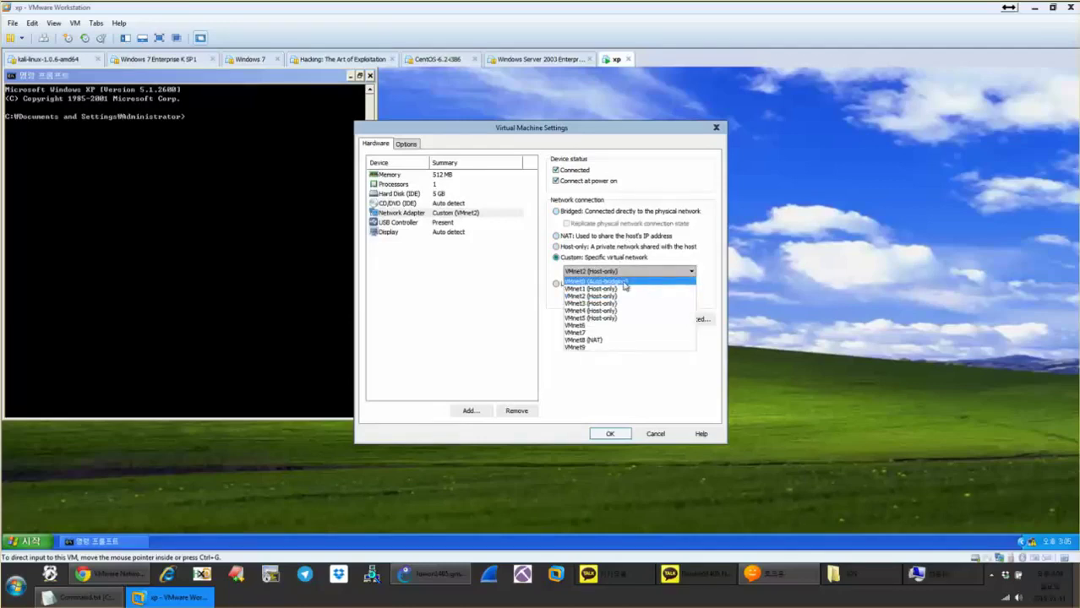
pyautogui.click(573, 215)
pyautogui.click(573, 213)
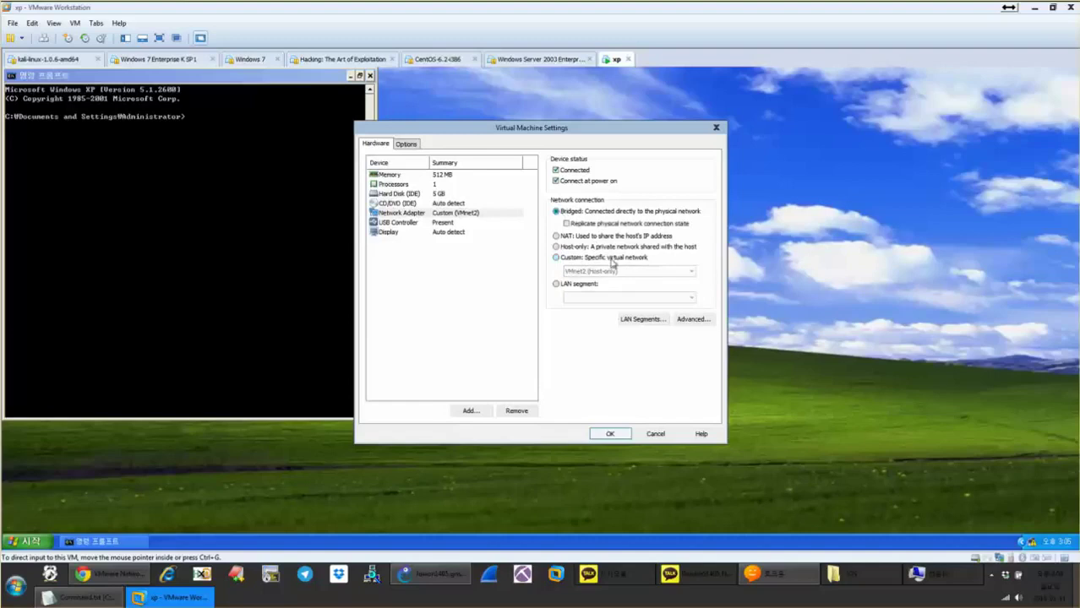
# Compare the Custom, Host-only and NAT connections for the xp network adapter and examine the list of specific virtual networks.
pyautogui.click(556, 257)
pyautogui.click(625, 271)
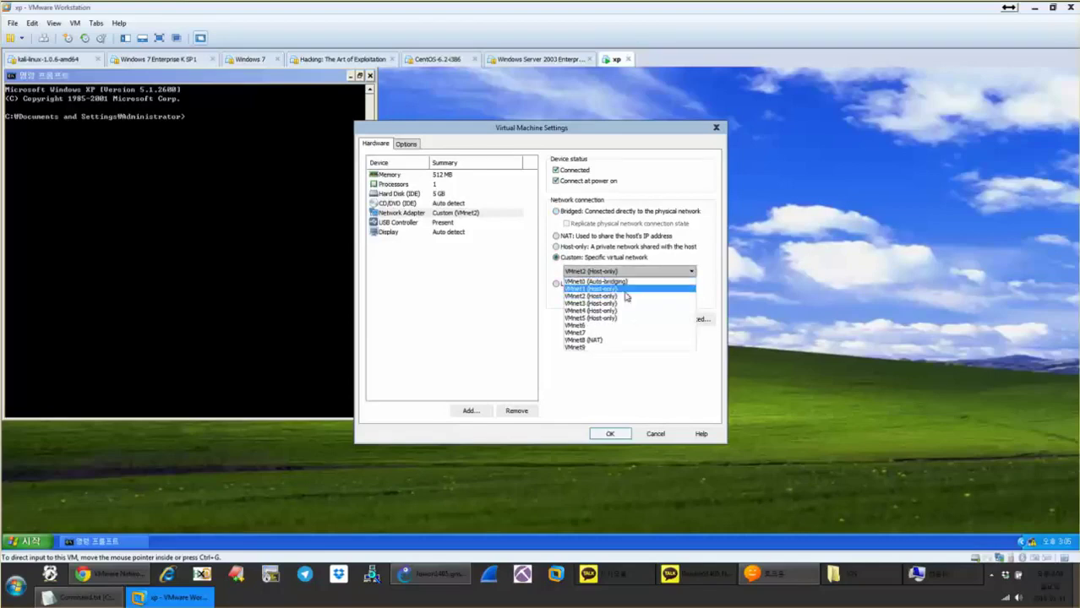
pyautogui.click(606, 254)
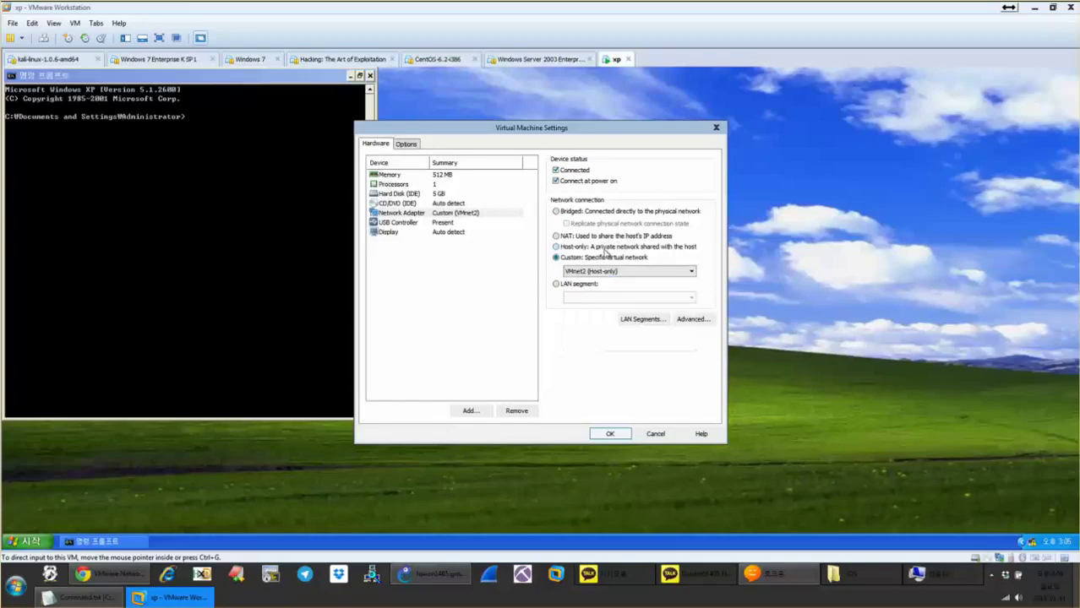
pyautogui.click(604, 251)
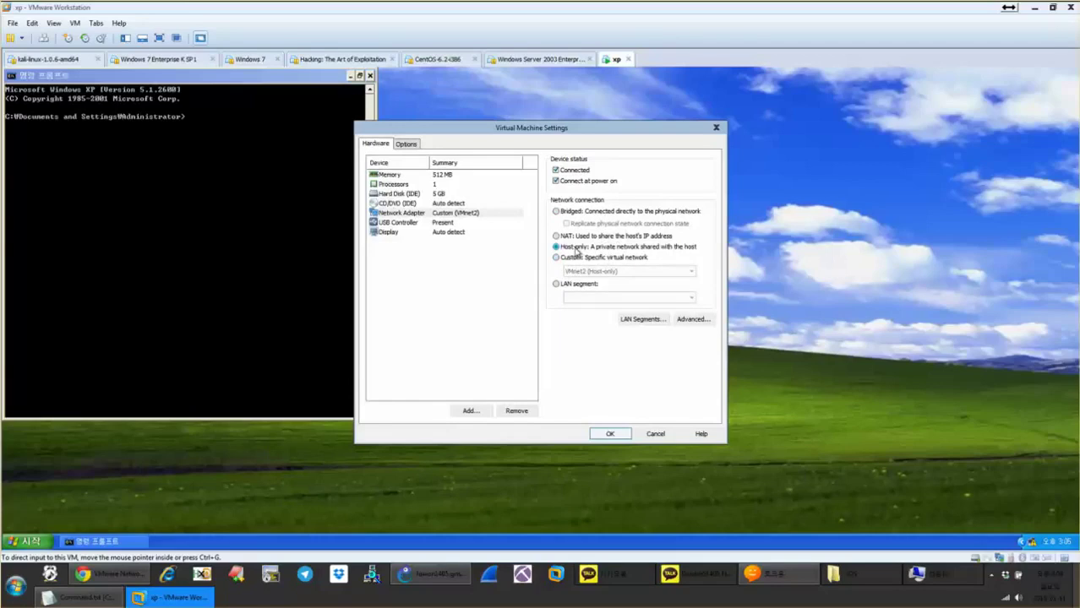
pyautogui.click(567, 238)
pyautogui.click(563, 259)
pyautogui.click(587, 271)
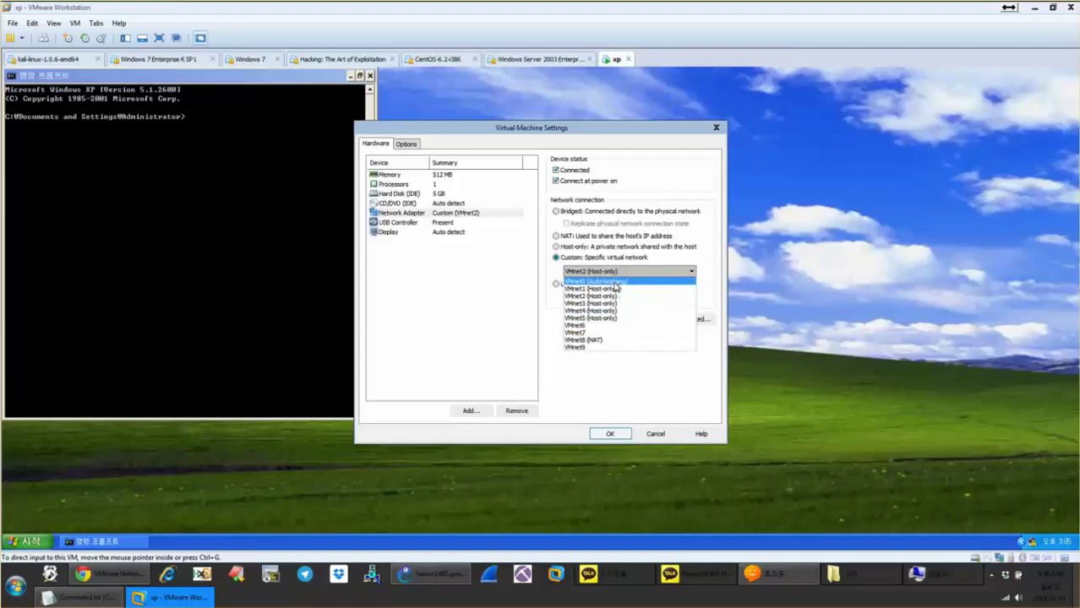
# Glance at the GNS3 topology, then try VMnet0 and VMnet1 (Host-only) as the xp adapter's custom network in VMware Workstation.
pyautogui.click(433, 575)
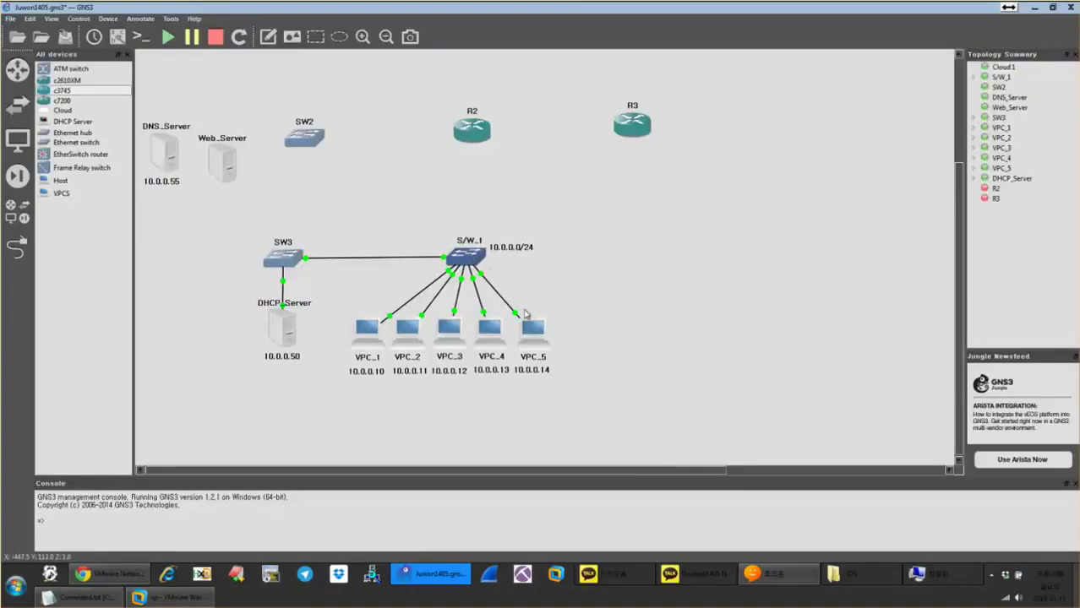
pyautogui.hotkey('alt', 'Tab')
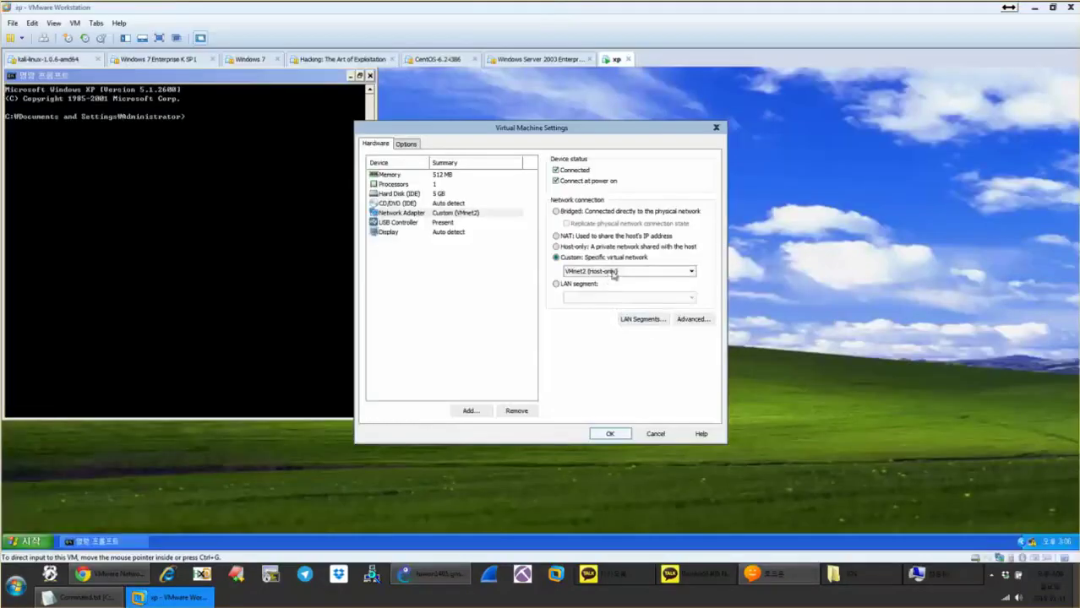
pyautogui.click(613, 271)
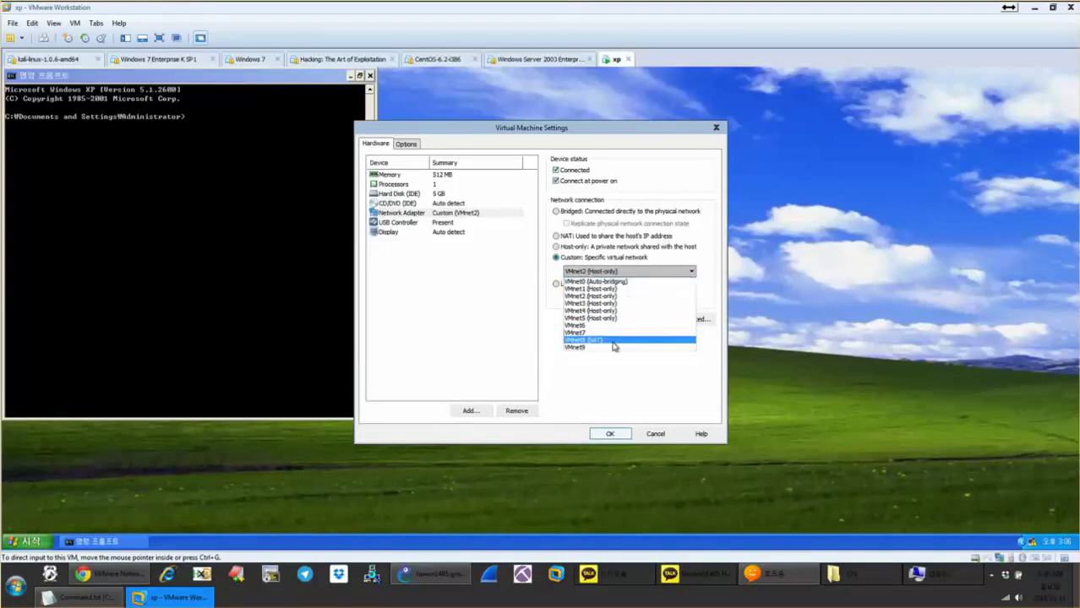
pyautogui.click(627, 282)
pyautogui.click(628, 271)
pyautogui.click(630, 291)
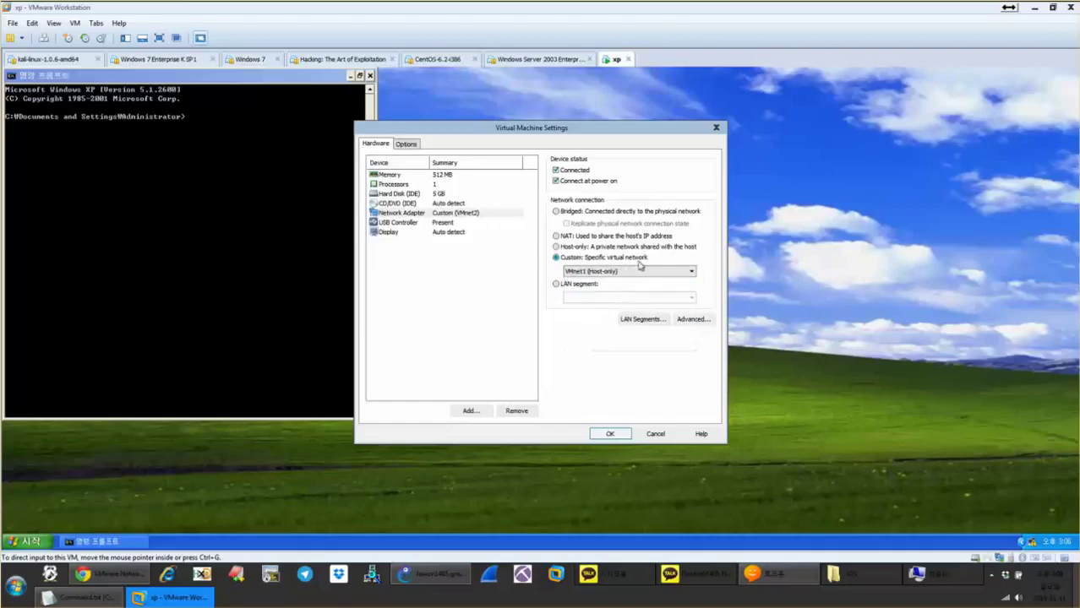
# Switch to the GNS3 topology, nudge router R2 slightly upward and return to VMware Workstation.
pyautogui.hotkey('alt', 'Tab')
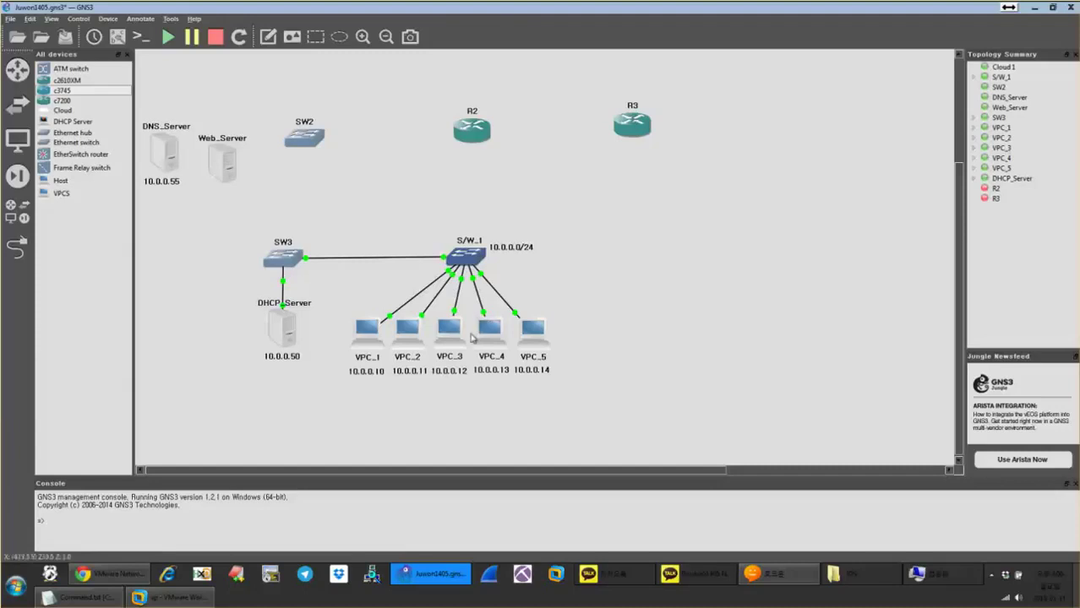
pyautogui.moveTo(472, 129)
pyautogui.mouseDown()
pyautogui.moveTo(472, 189)
pyautogui.moveTo(470, 108)
pyautogui.mouseUp()
pyautogui.hotkey('alt', 'Tab')
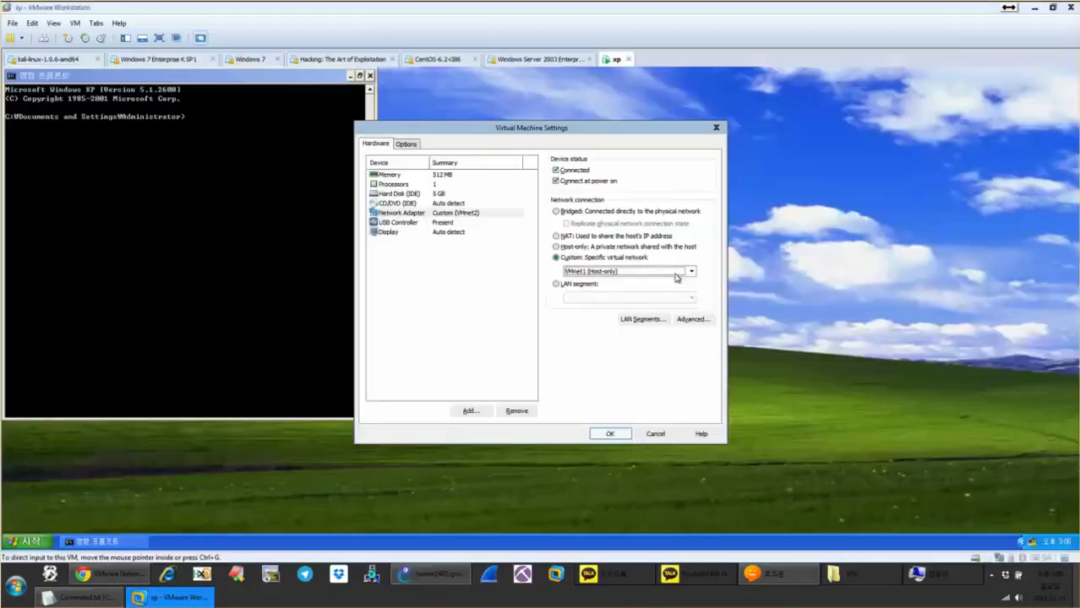
# Try the Bridged, Custom and NAT connections for the xp network adapter, reviewing the virtual networks offered under Custom.
pyautogui.click(625, 271)
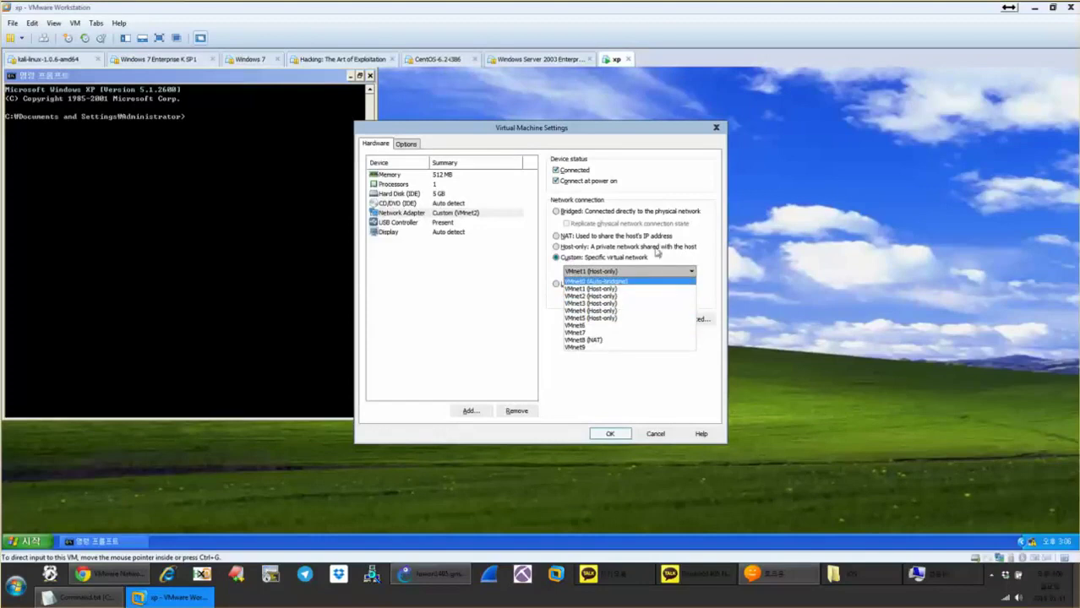
pyautogui.click(627, 226)
pyautogui.click(598, 213)
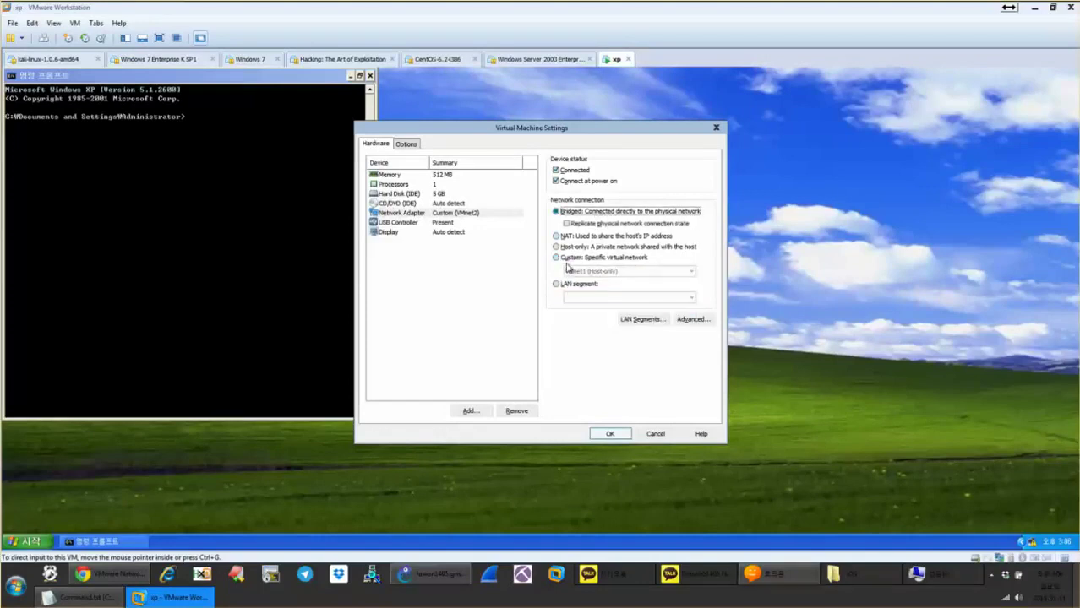
pyautogui.click(583, 258)
pyautogui.click(610, 272)
pyautogui.click(632, 228)
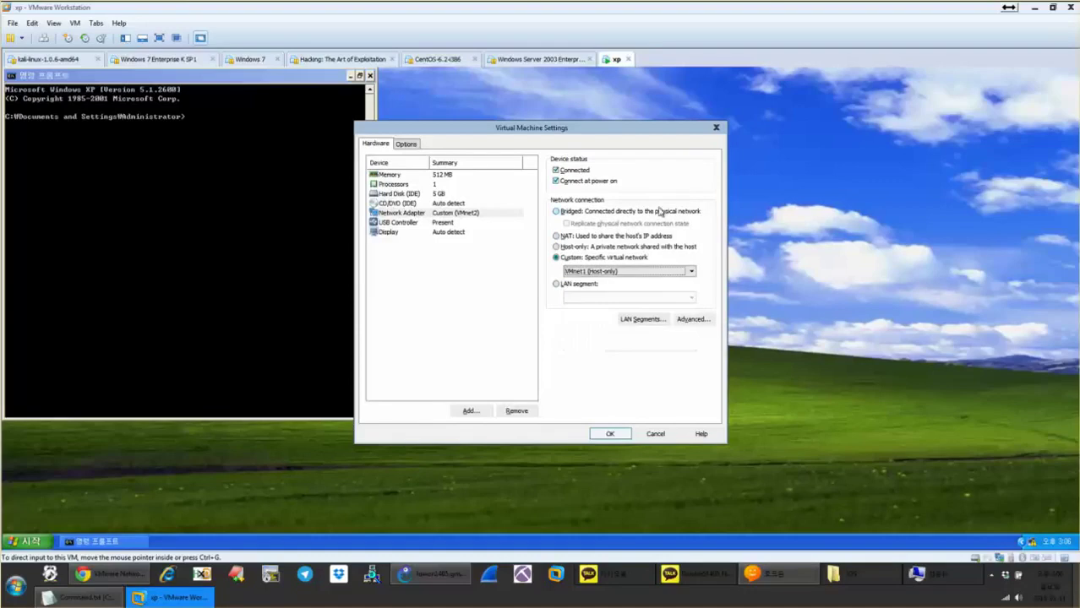
pyautogui.click(627, 237)
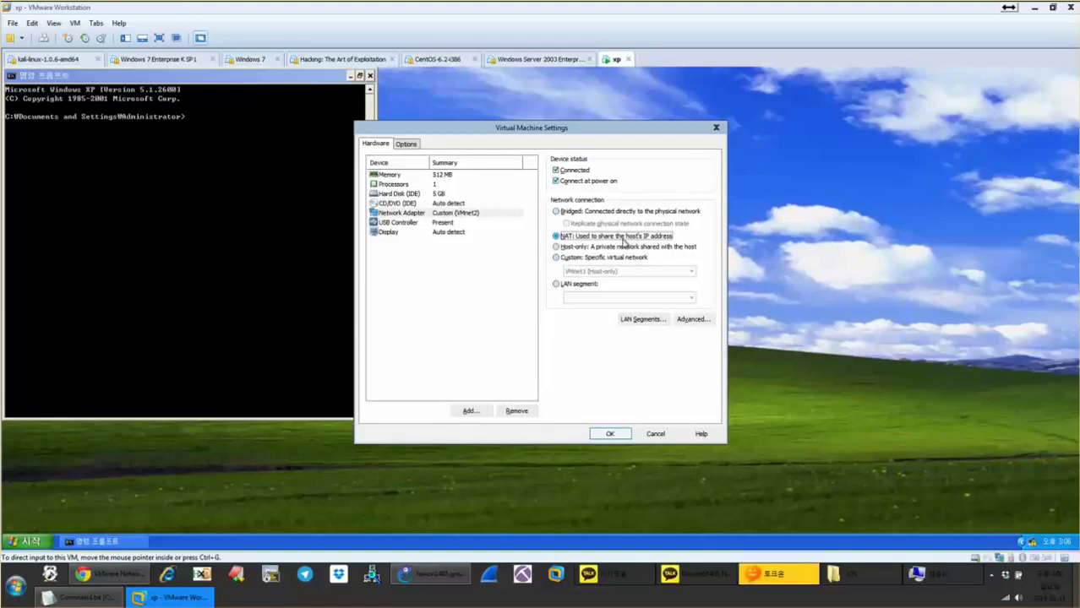
# Check the TalkOn group chat for new messages and return to the virtual machine settings.
pyautogui.click(765, 578)
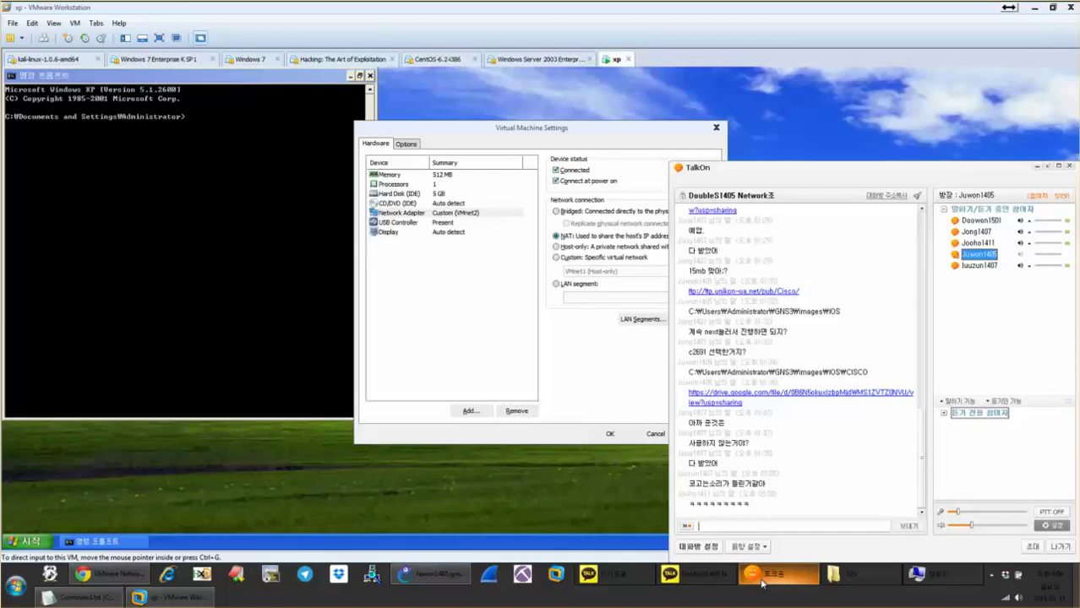
pyautogui.click(763, 582)
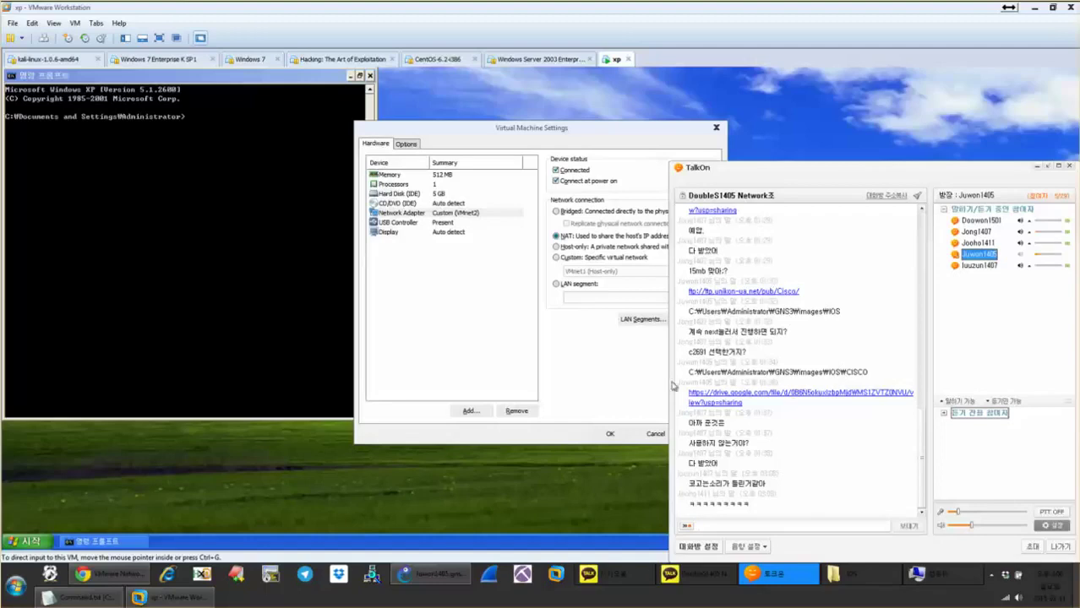
pyautogui.click(614, 364)
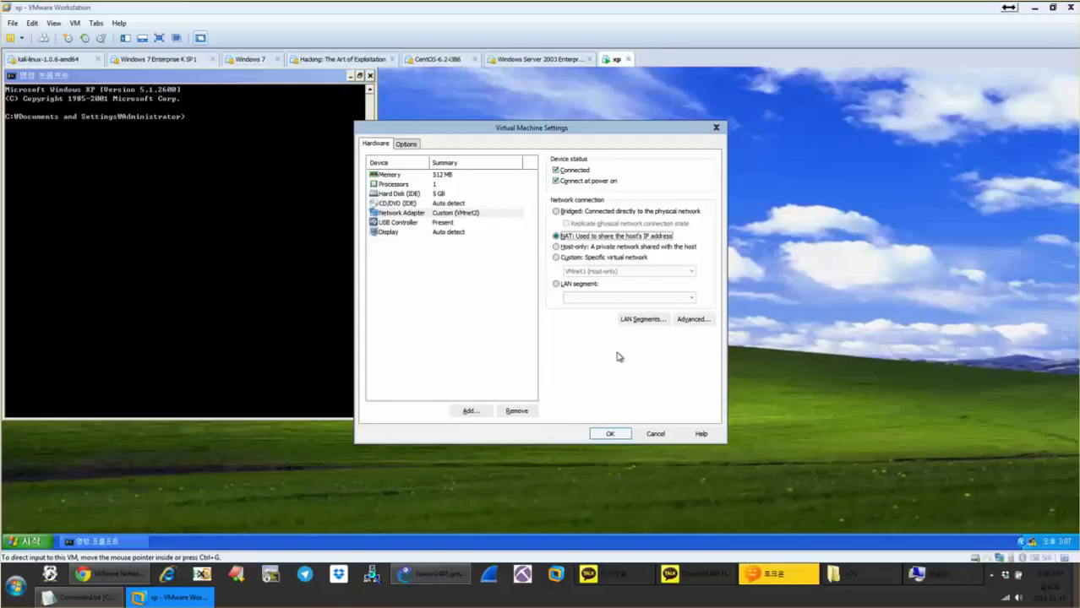
pyautogui.click(769, 575)
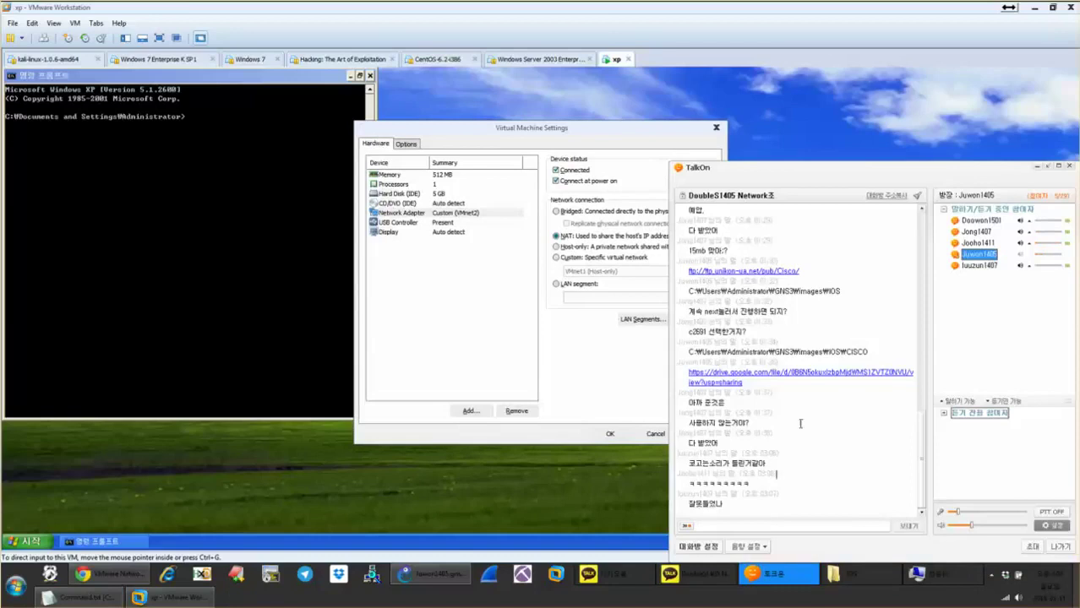
pyautogui.click(614, 7)
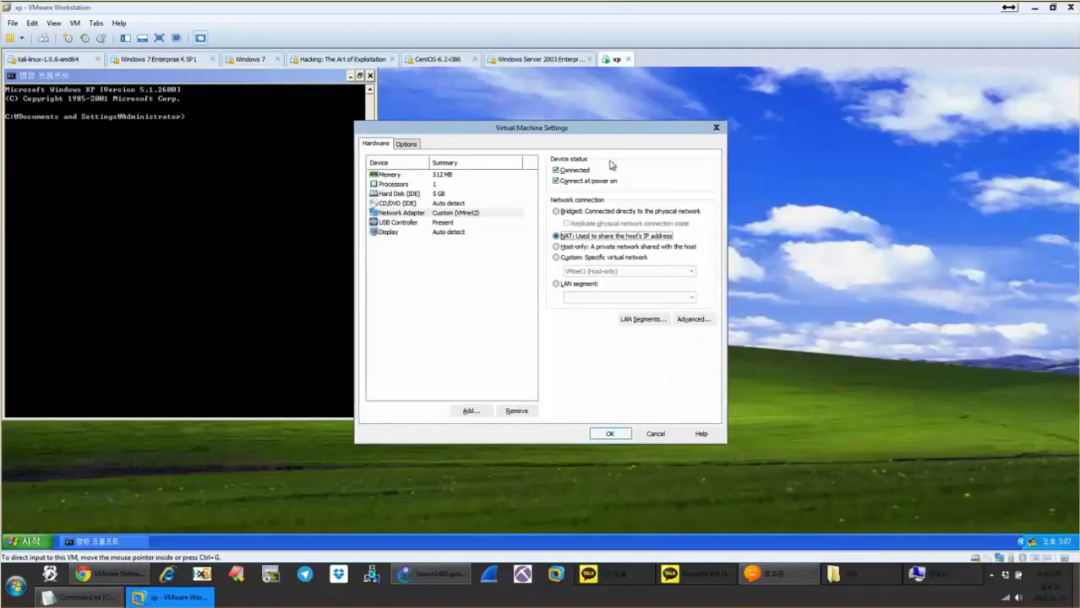
# Select the Custom connection, examine the available VMnet networks, and close xp's virtual machine settings without saving.
pyautogui.click(589, 257)
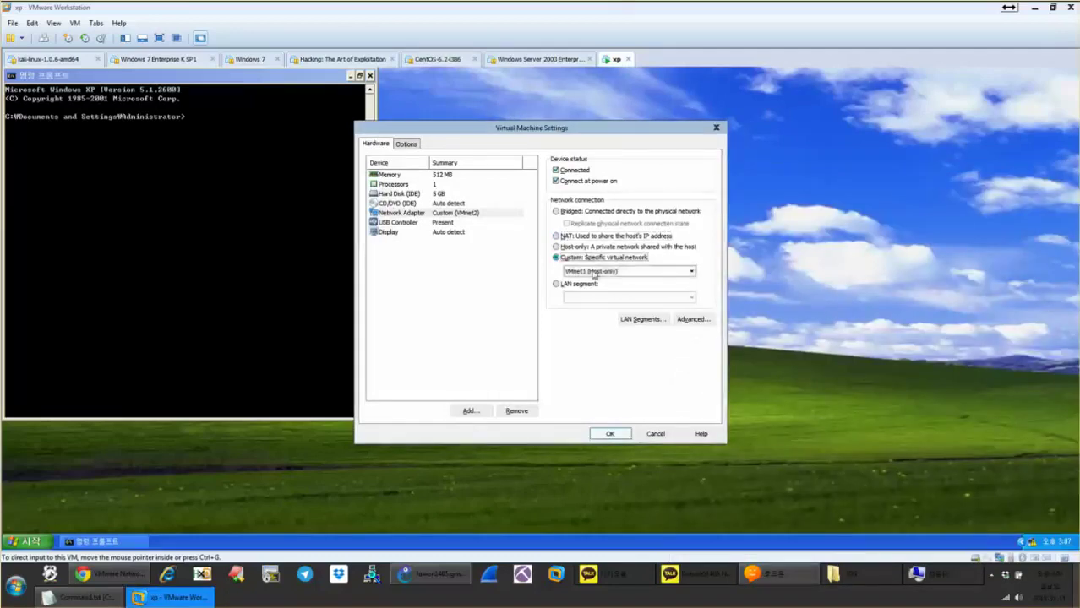
pyautogui.click(629, 271)
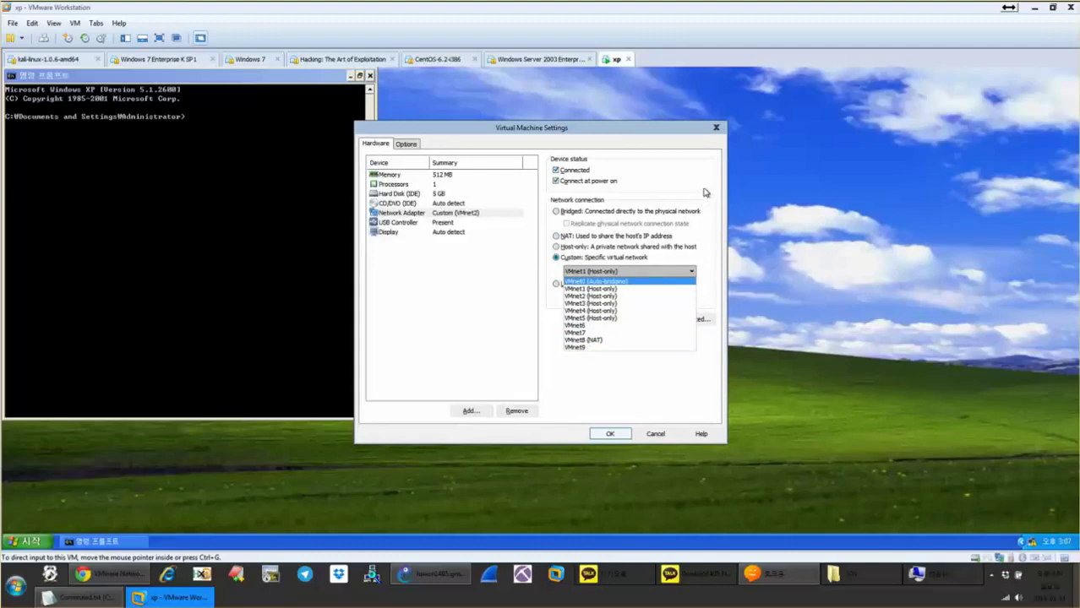
pyautogui.click(654, 289)
pyautogui.click(676, 272)
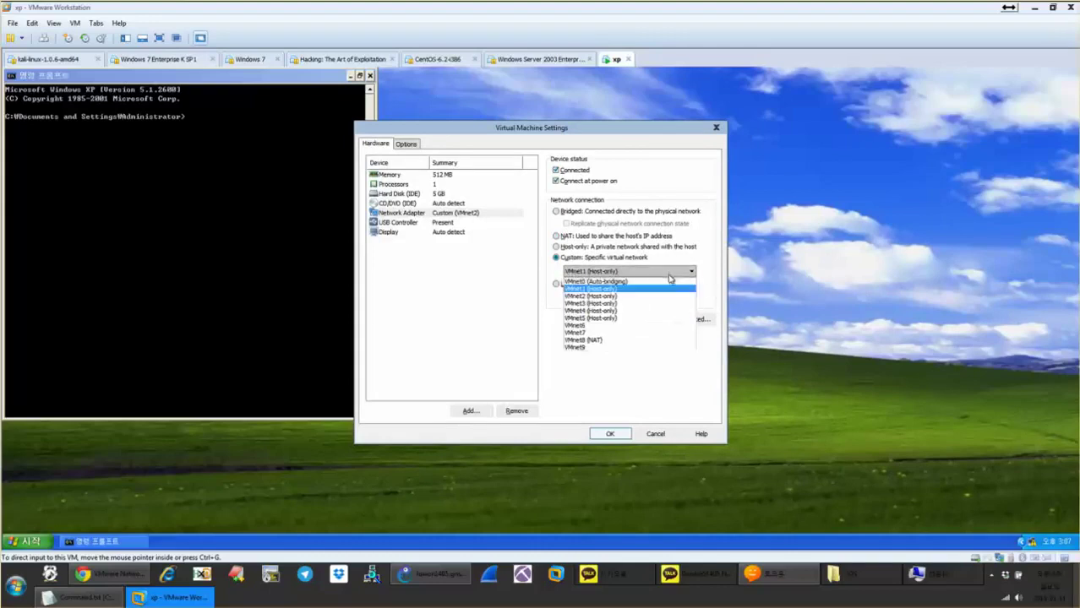
pyautogui.click(668, 298)
pyautogui.doubleClick(659, 271)
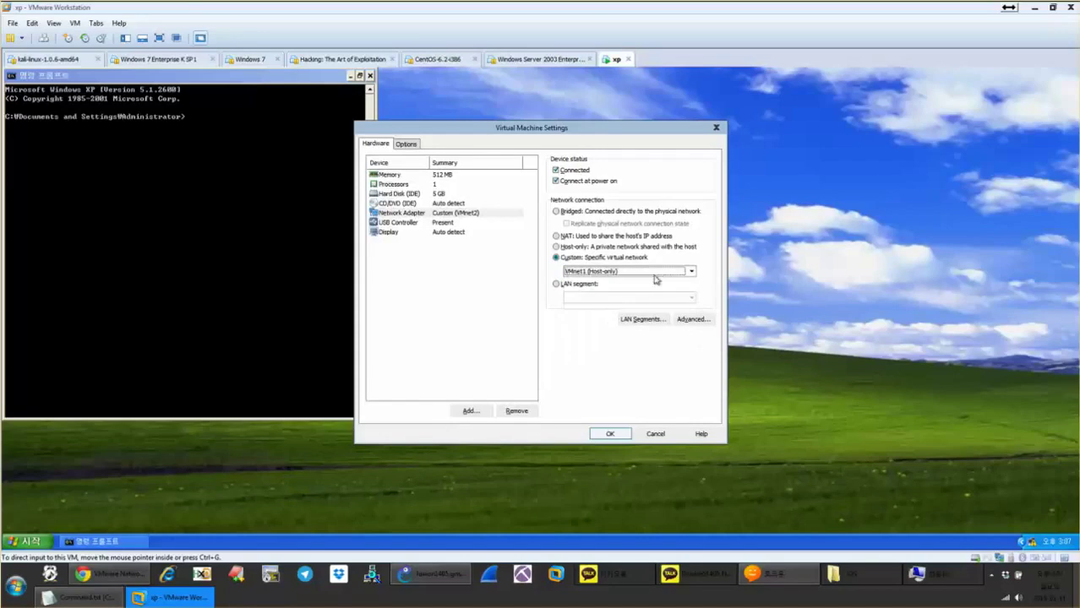
pyautogui.click(661, 271)
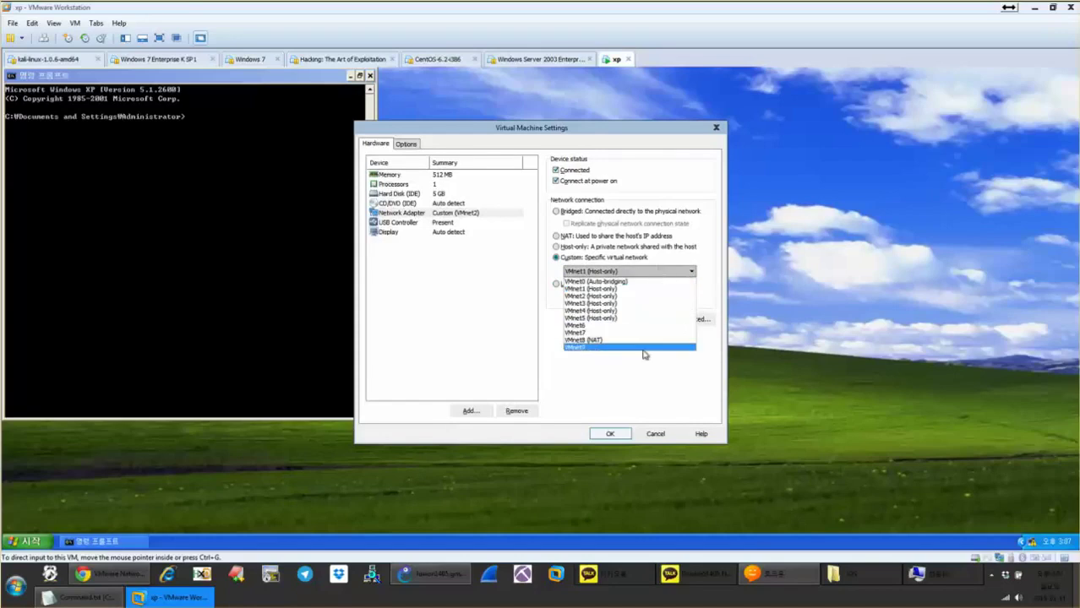
pyautogui.click(656, 366)
pyautogui.click(640, 272)
pyautogui.click(655, 368)
pyautogui.click(644, 273)
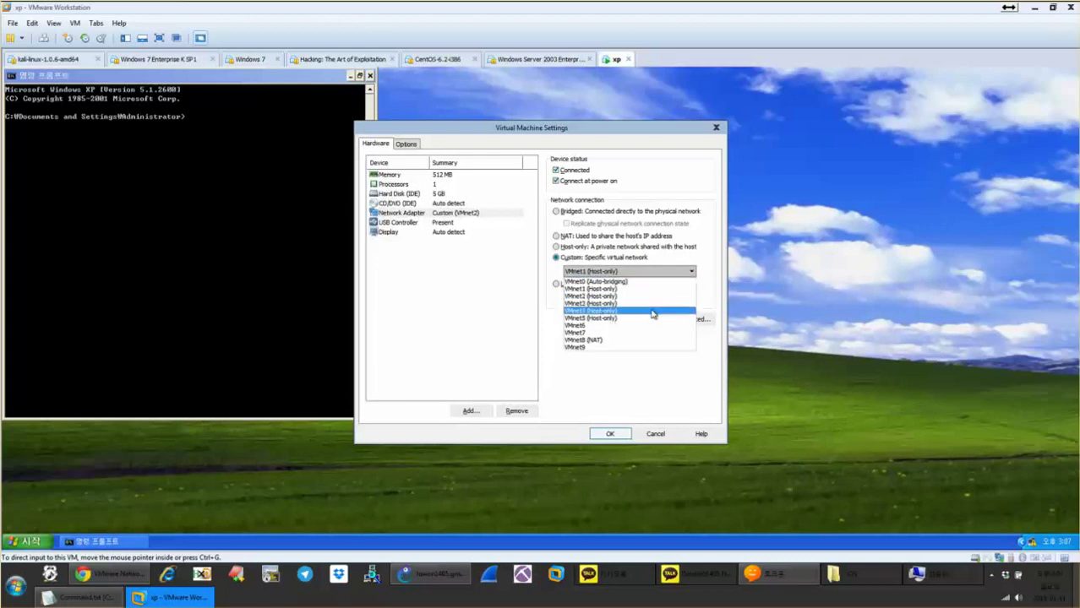
pyautogui.click(649, 408)
pyautogui.click(656, 433)
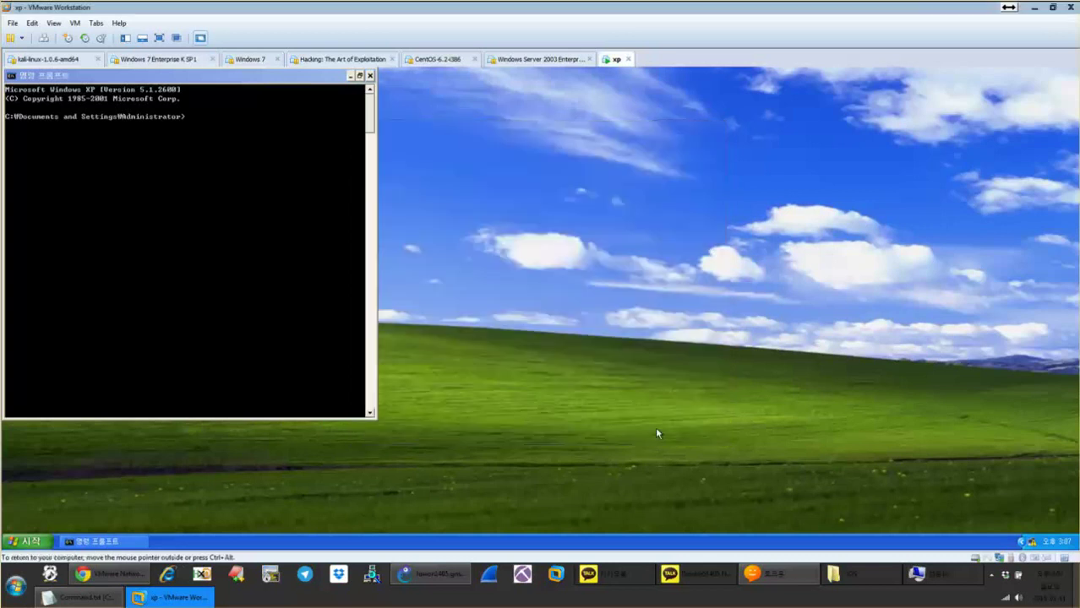
# Open the Virtual Network Editor and inspect the VMnet1 host-only and VMnet8 NAT networks.
pyautogui.click(31, 24)
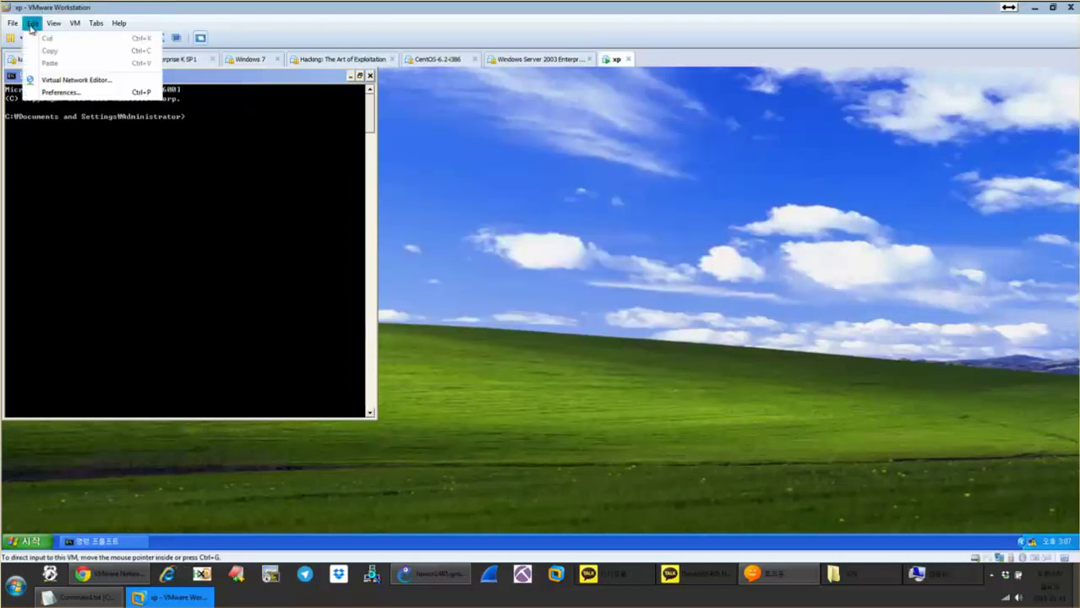
pyautogui.click(104, 85)
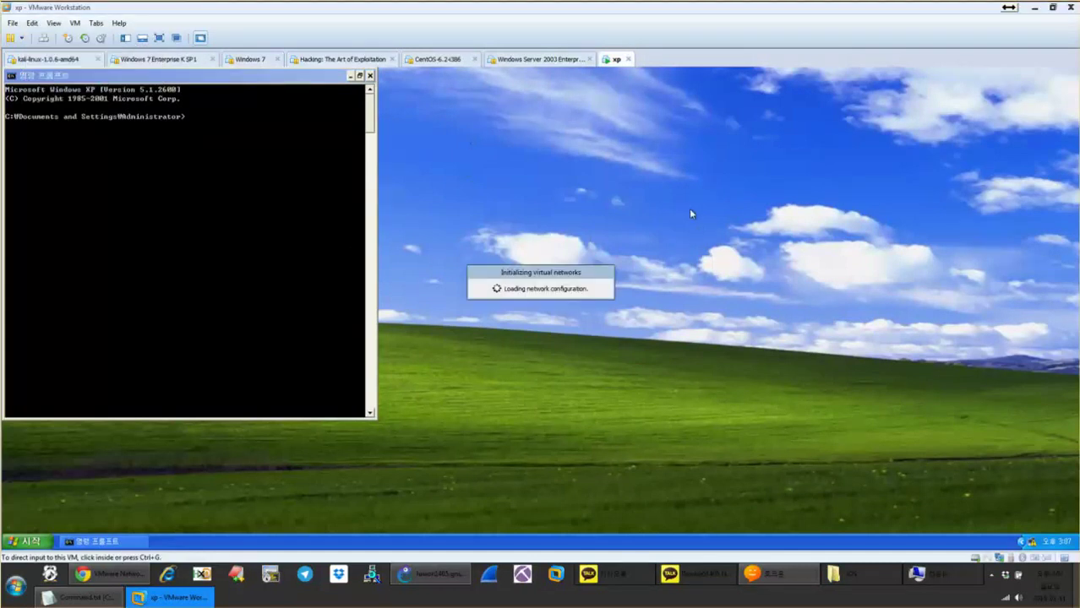
pyautogui.moveTo(583, 140); pyautogui.dragTo(615, 158)
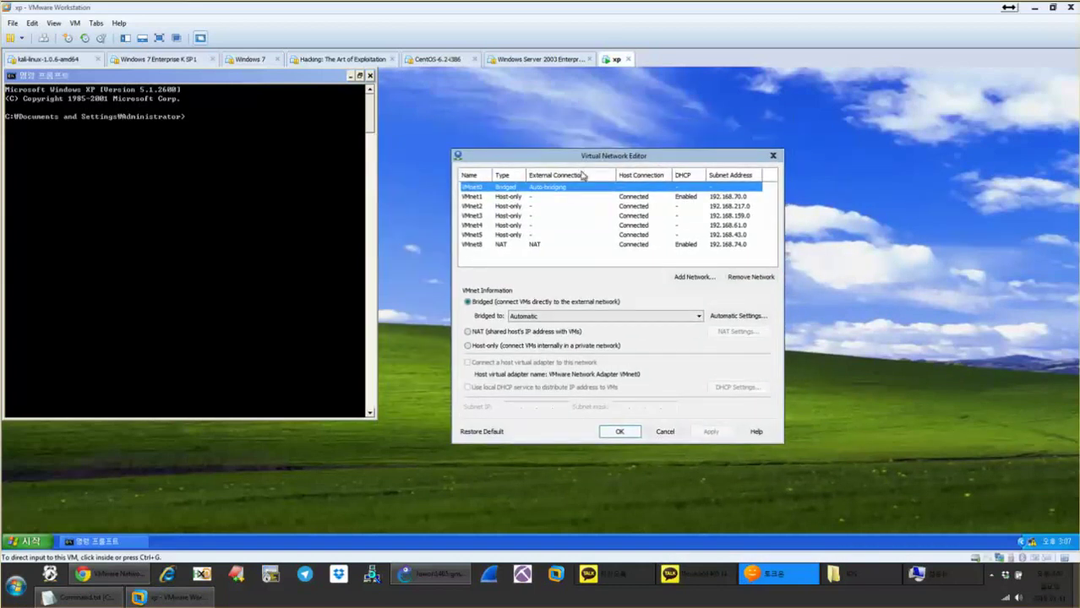
pyautogui.click(523, 196)
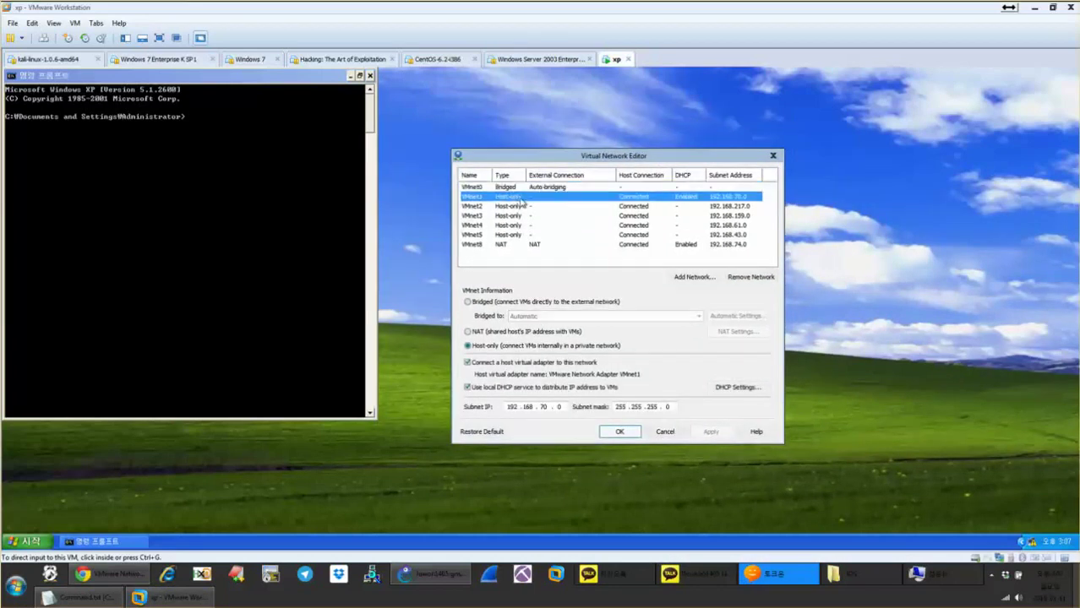
pyautogui.click(532, 244)
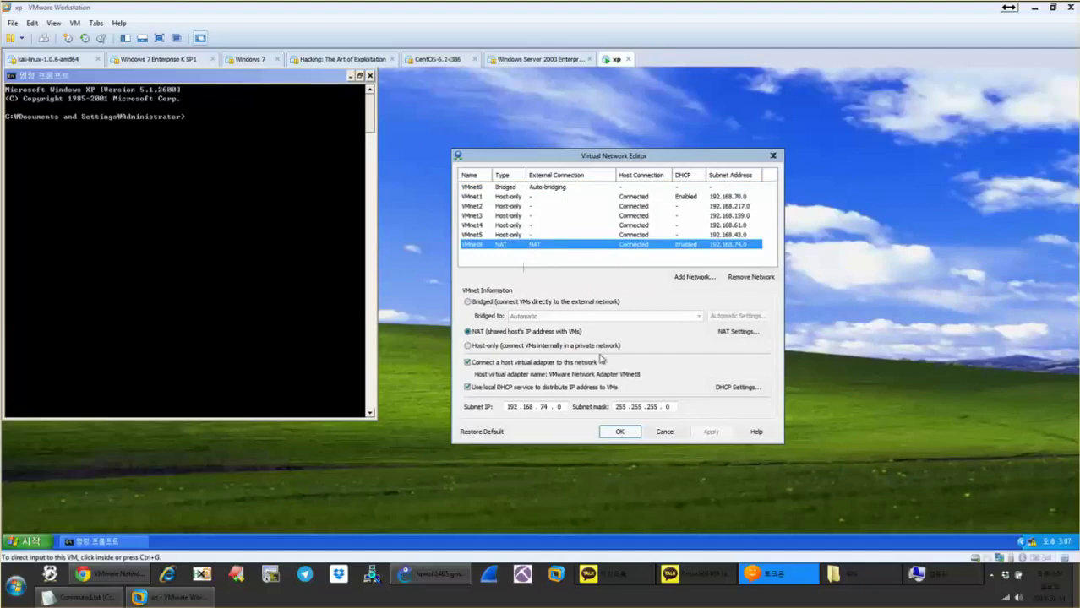
# Inspect the DHCP address range in VMnet8's DHCP settings and close them without changes.
pyautogui.click(736, 388)
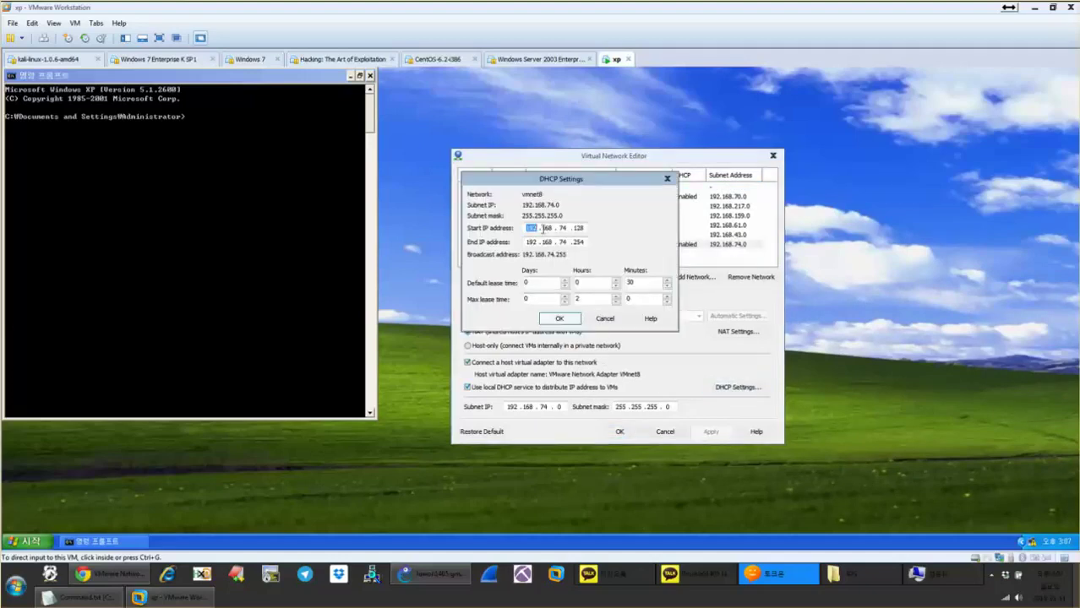
pyautogui.click(568, 228)
pyautogui.moveTo(582, 181); pyautogui.dragTo(384, 267)
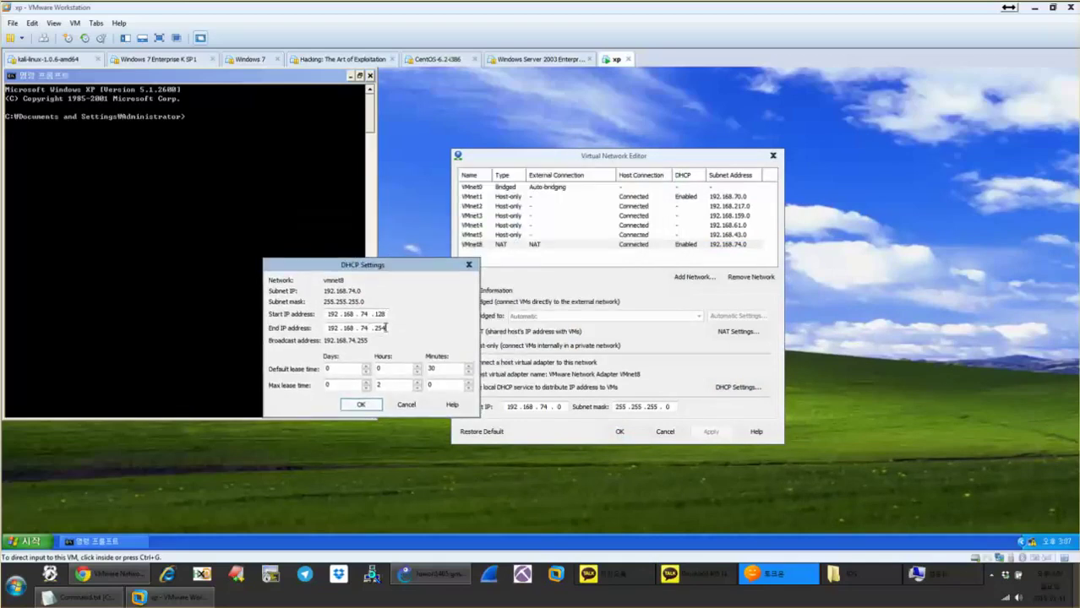
pyautogui.moveTo(403, 270); pyautogui.dragTo(387, 271)
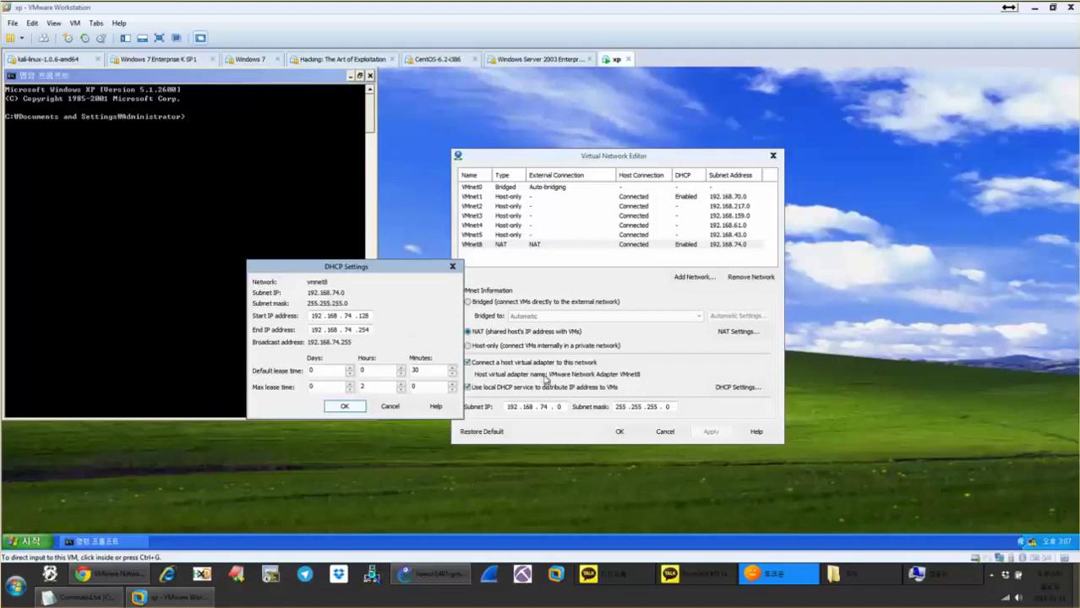
pyautogui.click(404, 413)
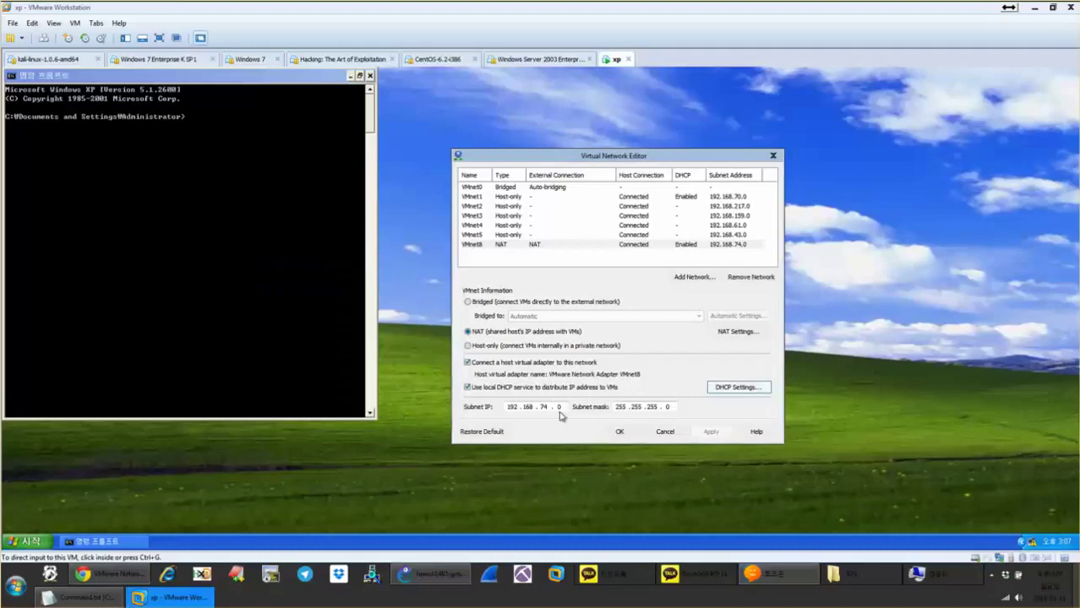
# Inspect the host adapters VMnet0 can be bridged to and keep the Automatic choice.
pyautogui.click(559, 410)
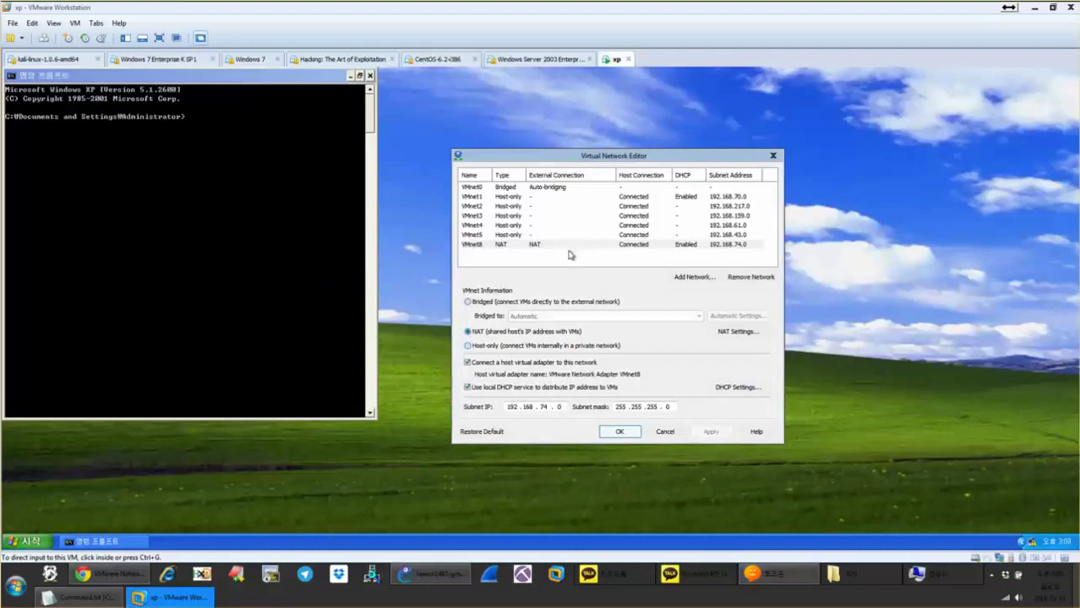
pyautogui.click(517, 189)
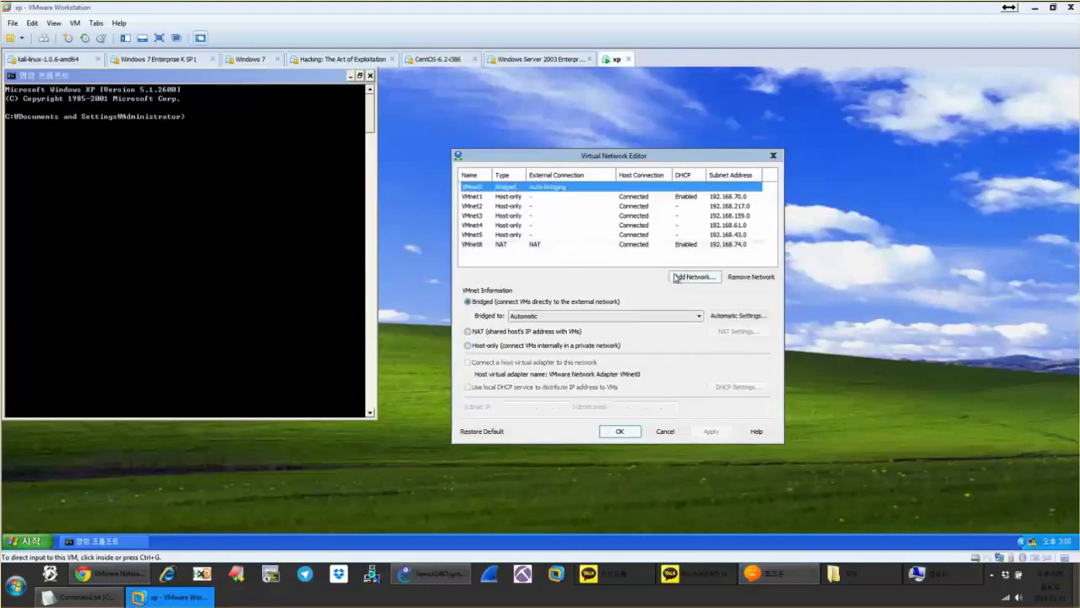
pyautogui.click(544, 316)
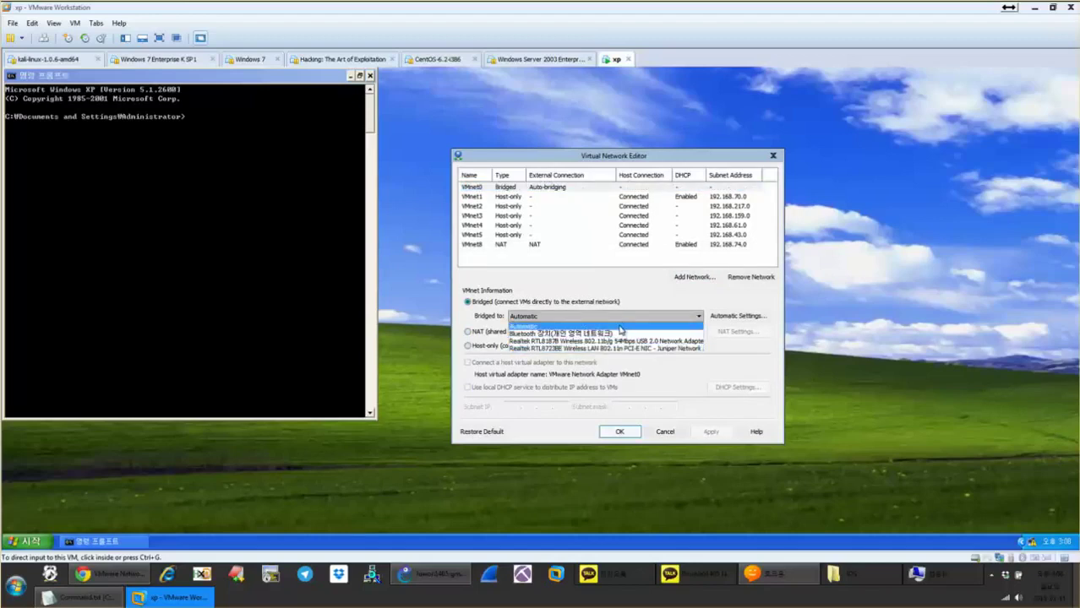
pyautogui.click(615, 317)
pyautogui.click(614, 316)
pyautogui.click(550, 326)
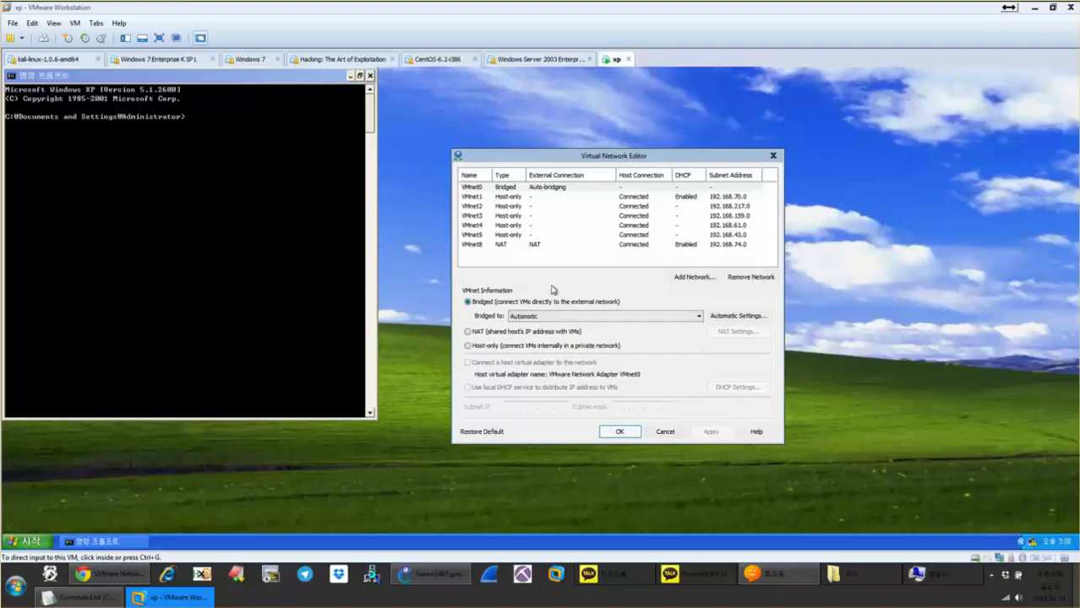
# Compare the settings of the host-only networks VMnet1, VMnet2 and VMnet5.
pyautogui.click(536, 199)
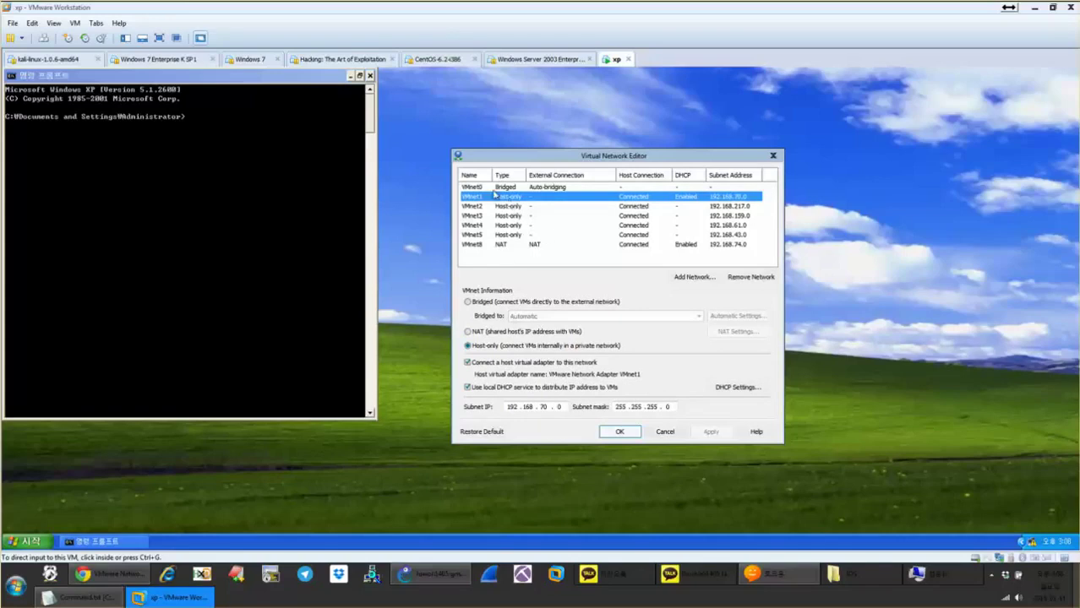
pyautogui.click(497, 245)
pyautogui.click(500, 209)
pyautogui.click(501, 244)
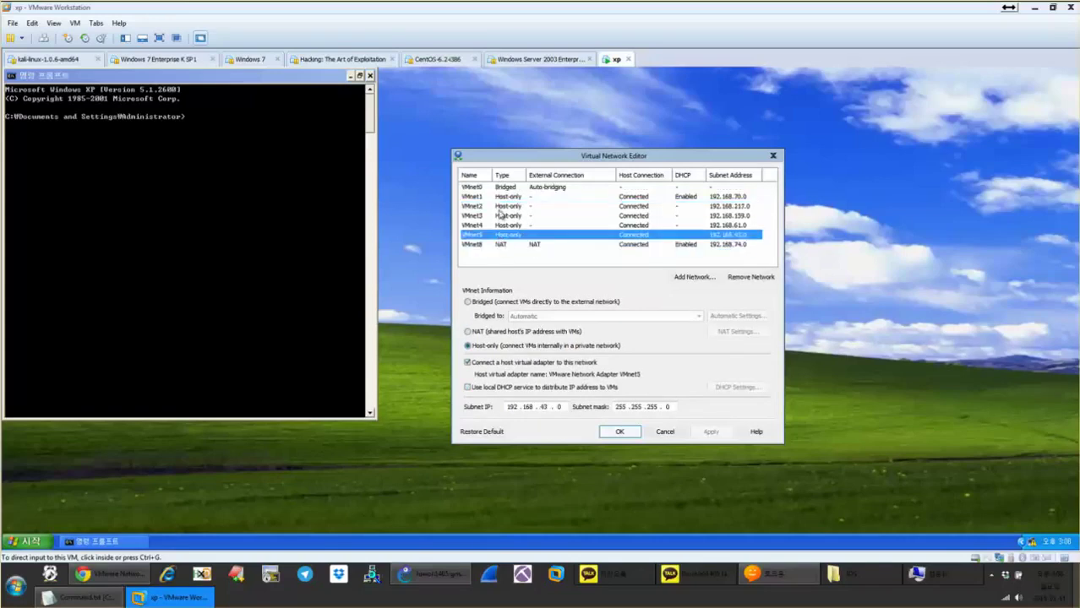
pyautogui.click(502, 208)
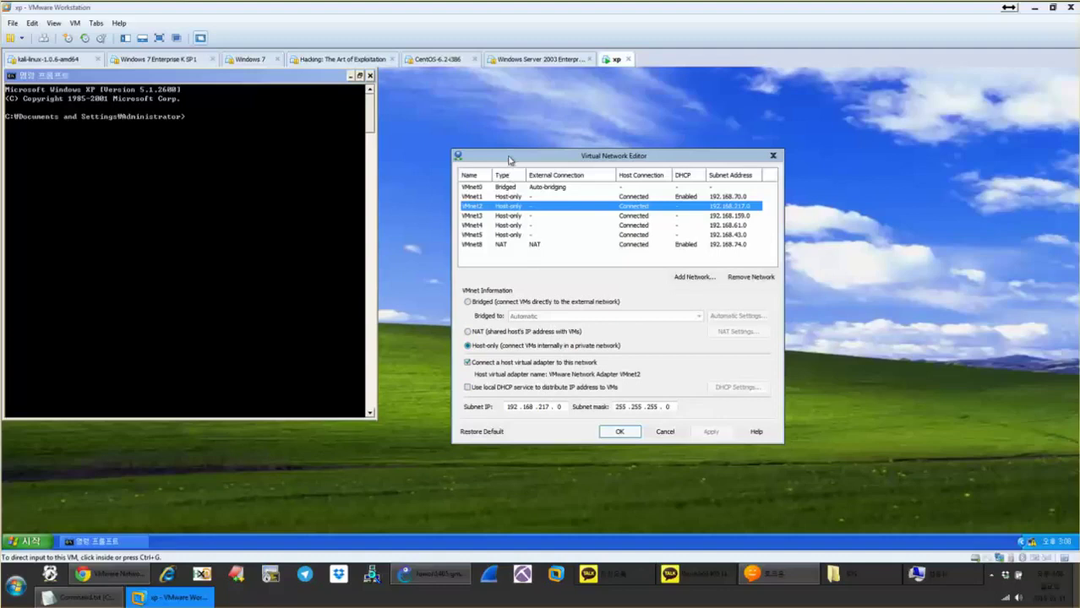
# Go through the host-only networks VMnet2 to VMnet5 and examine each one's adapter and subnet settings.
pyautogui.moveTo(510, 160); pyautogui.dragTo(501, 160)
pyautogui.click(529, 236)
pyautogui.click(515, 207)
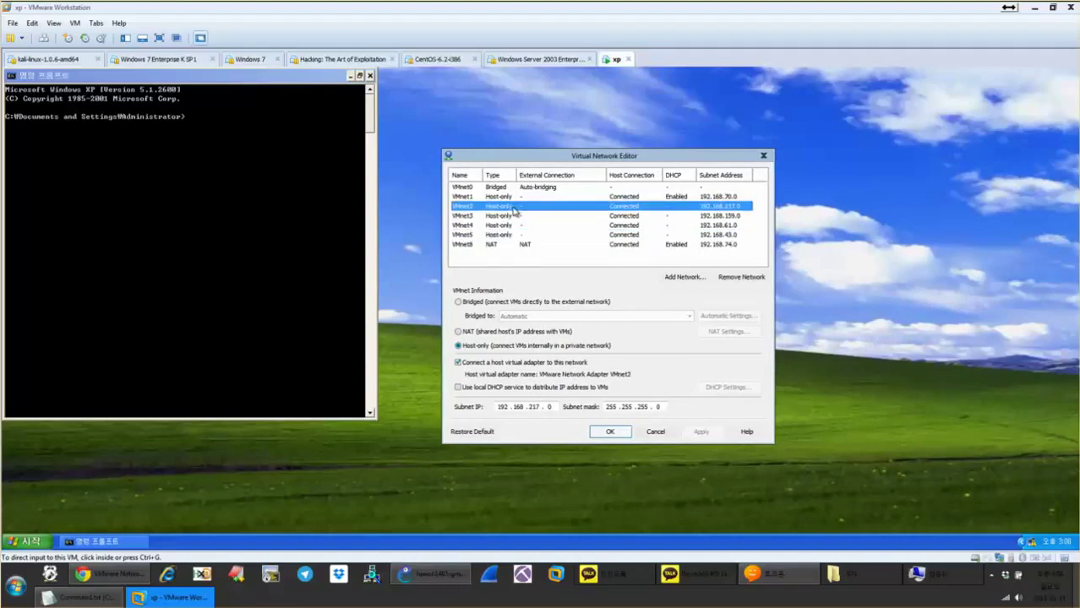
pyautogui.click(511, 217)
pyautogui.click(509, 208)
pyautogui.click(509, 217)
pyautogui.click(508, 226)
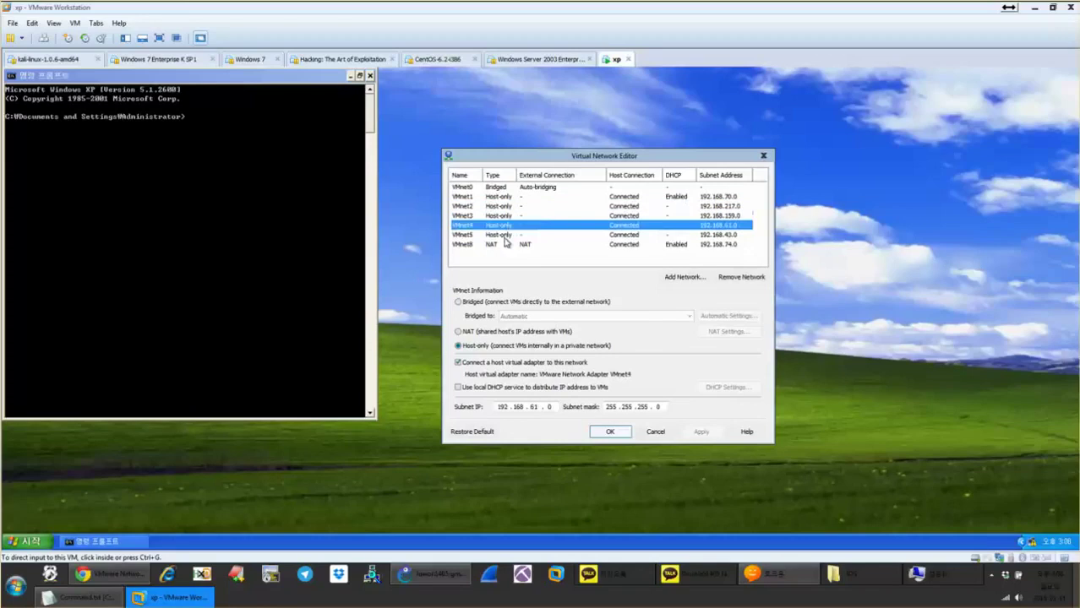
pyautogui.click(506, 236)
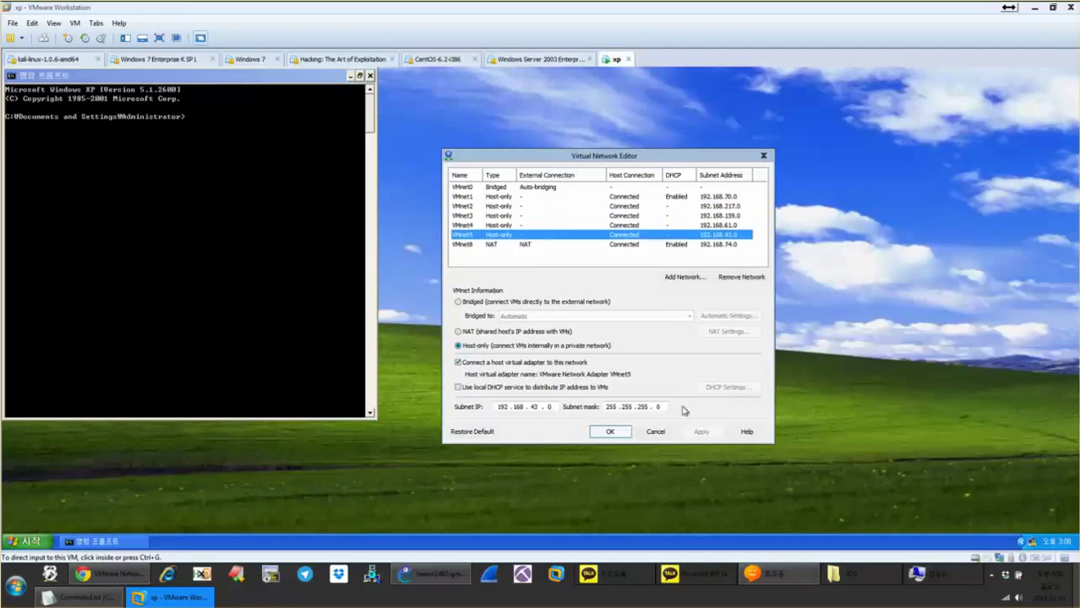
# Add VMnet6 as a new virtual network.
pyautogui.click(686, 279)
pyautogui.click(658, 295)
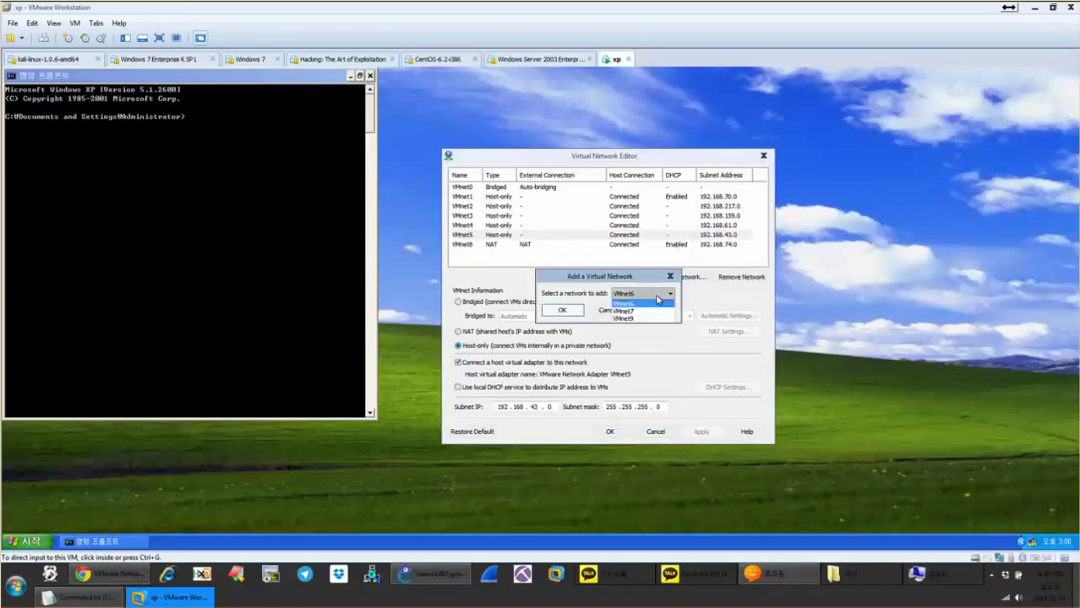
pyautogui.click(633, 304)
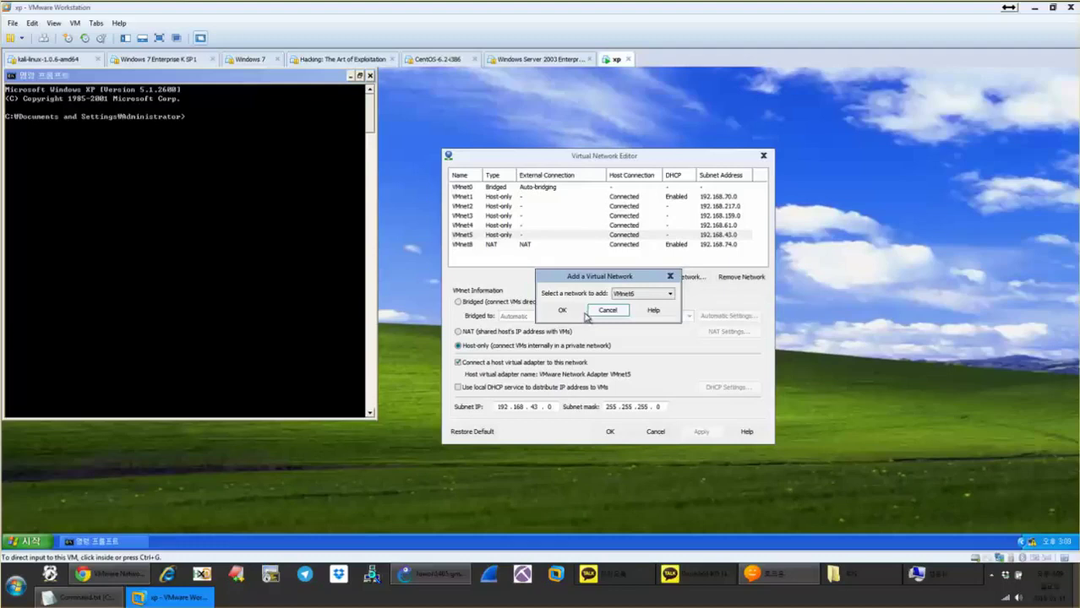
pyautogui.click(562, 310)
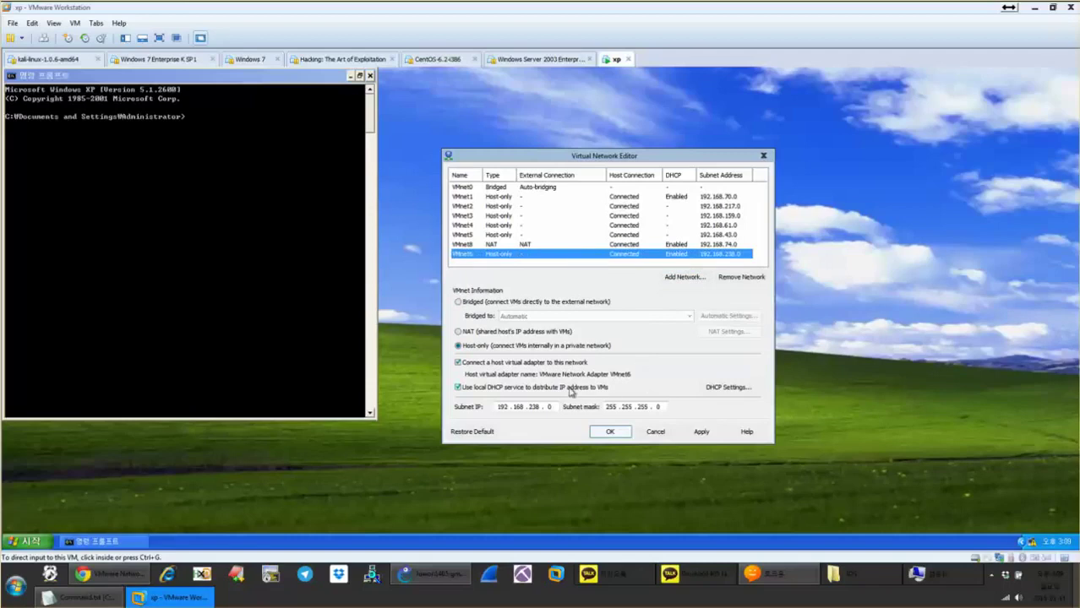
# Review the DHCP settings of VMnet1 to VMnet5, and turn off VMnet6's local DHCP service.
pyautogui.click(513, 198)
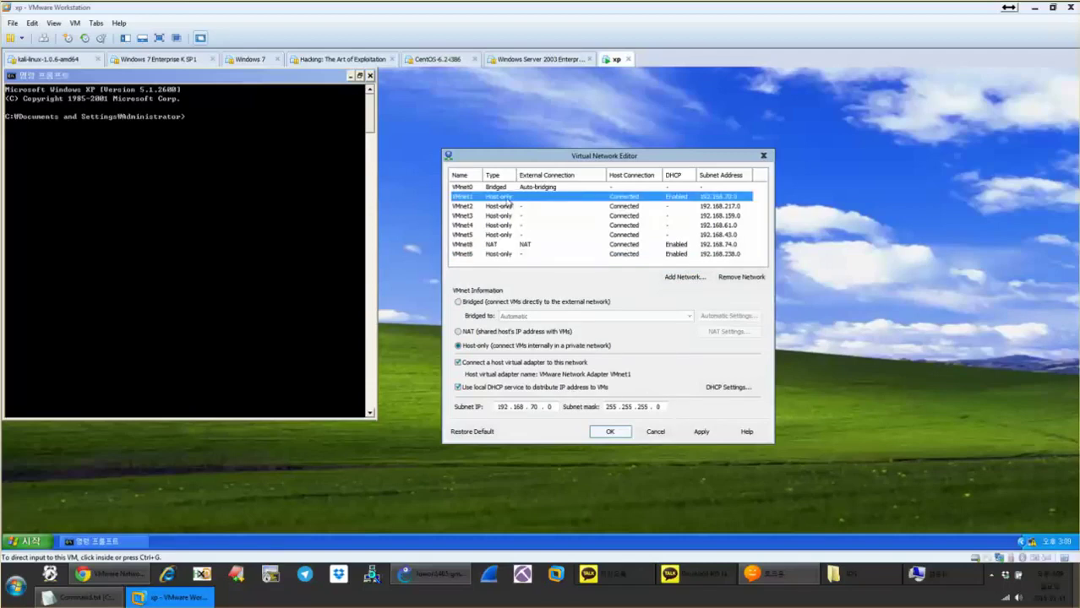
pyautogui.click(670, 207)
pyautogui.click(683, 198)
pyautogui.click(629, 216)
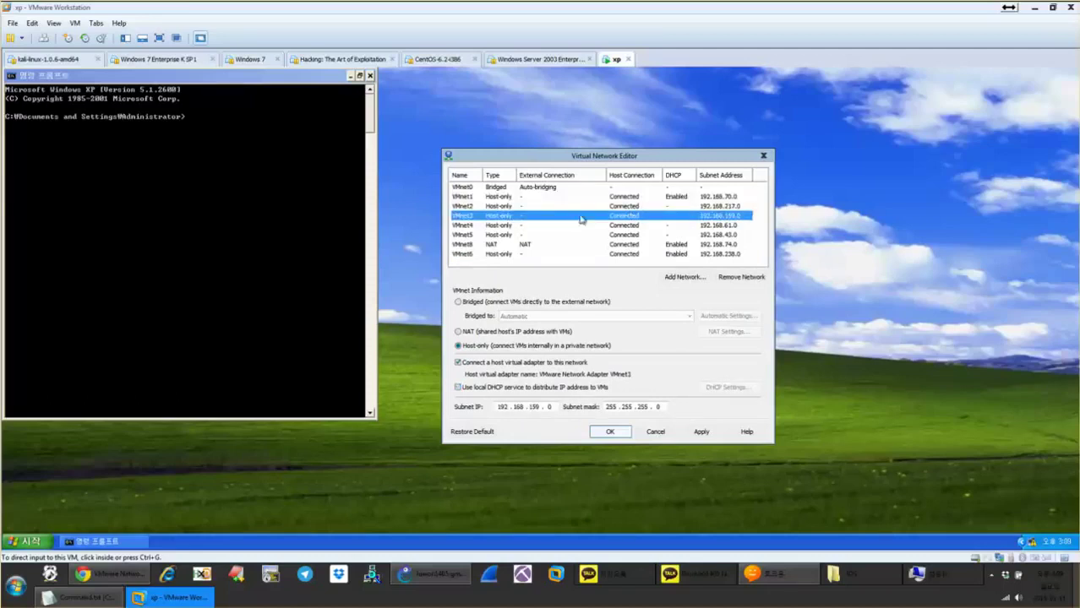
pyautogui.click(551, 227)
pyautogui.click(543, 235)
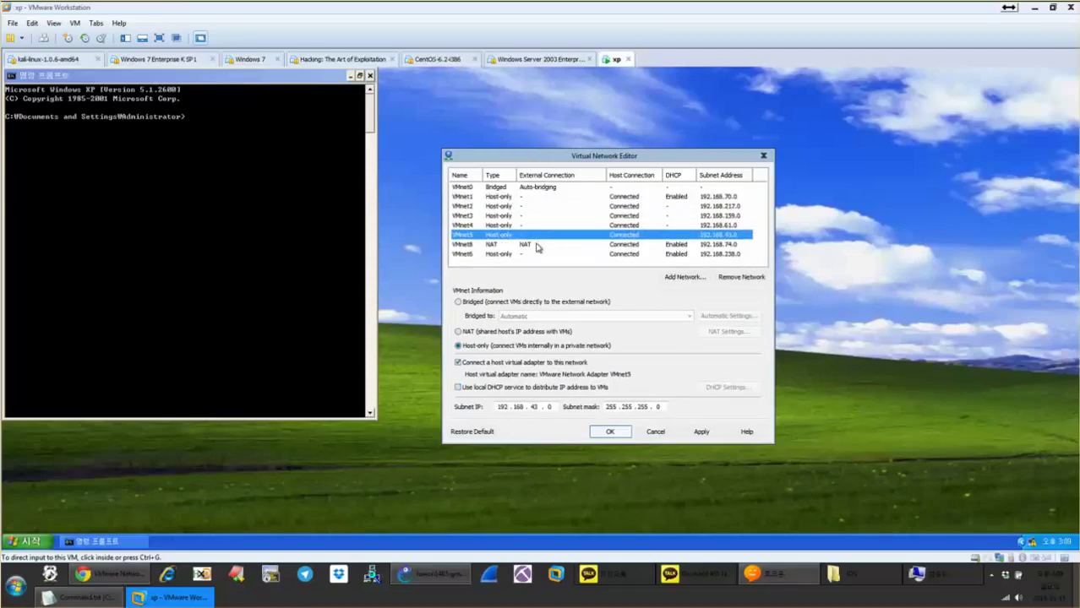
pyautogui.click(535, 255)
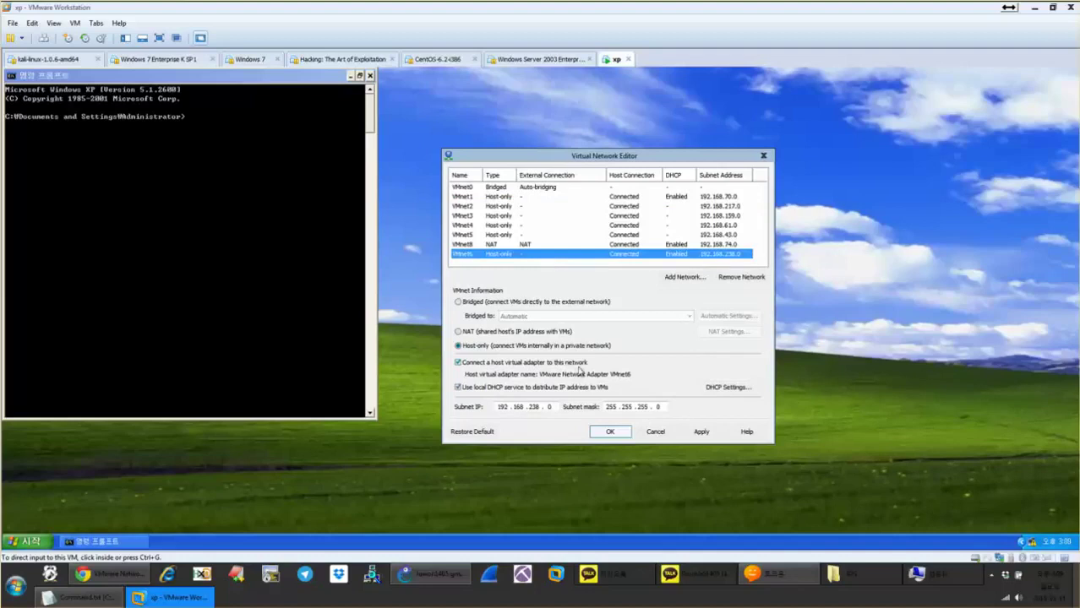
pyautogui.click(521, 389)
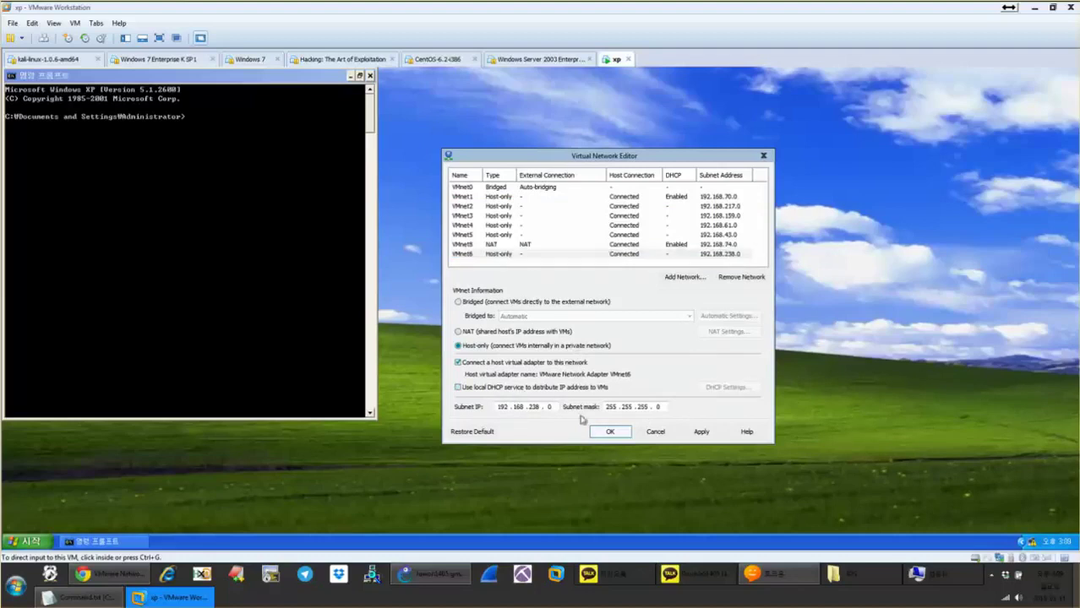
# Check the settings of the custom host-only networks VMnet2 through VMnet5.
pyautogui.click(499, 206)
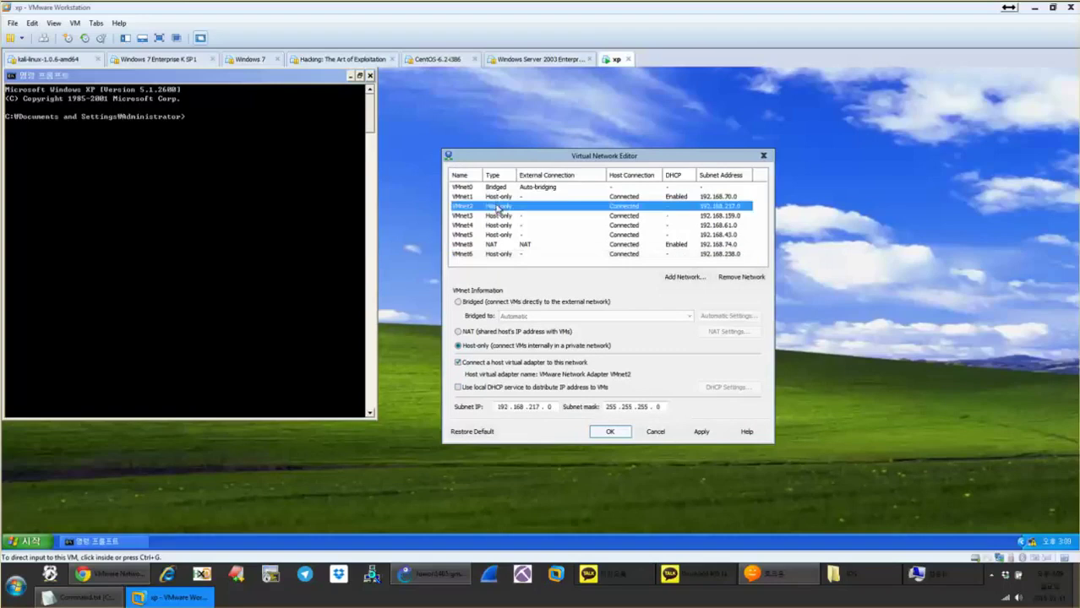
pyautogui.click(498, 216)
pyautogui.click(499, 225)
pyautogui.click(497, 235)
pyautogui.click(491, 264)
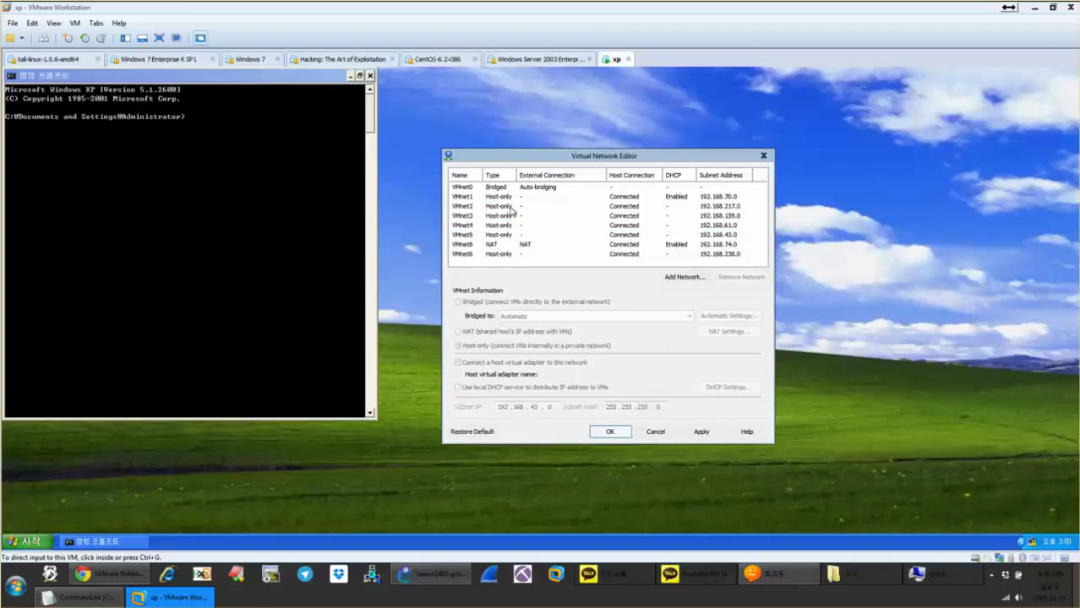
# Compare the bridged VMnet0 network with the NAT VMnet8 network.
pyautogui.click(550, 189)
pyautogui.click(516, 245)
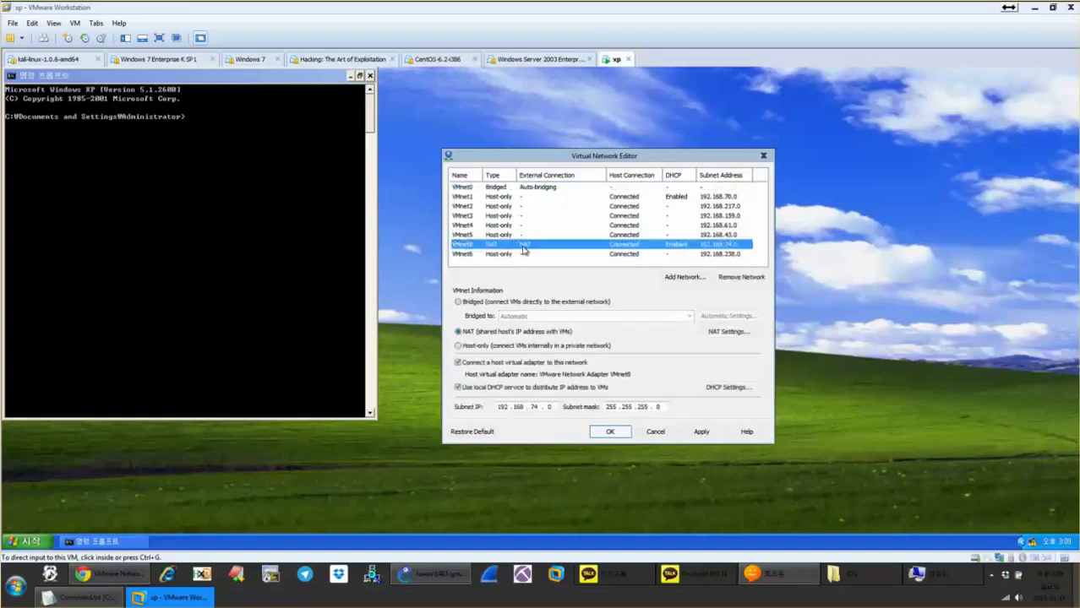
pyautogui.click(522, 189)
pyautogui.click(519, 235)
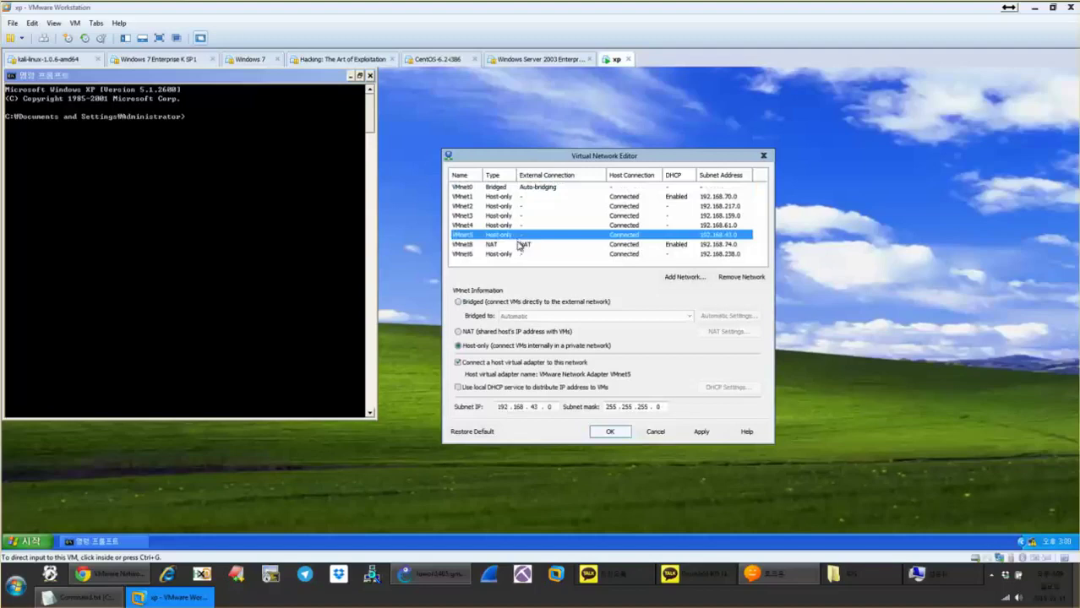
pyautogui.click(519, 244)
pyautogui.click(546, 189)
pyautogui.click(526, 244)
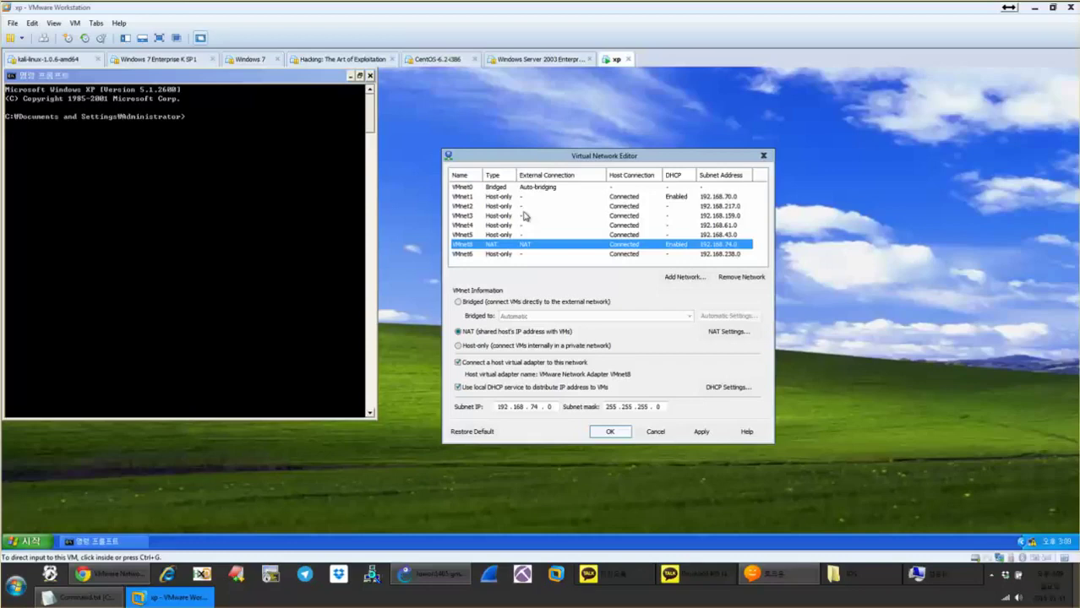
# Examine the local DHCP option of the custom networks VMnet2 to VMnet6 one by one.
pyautogui.click(525, 254)
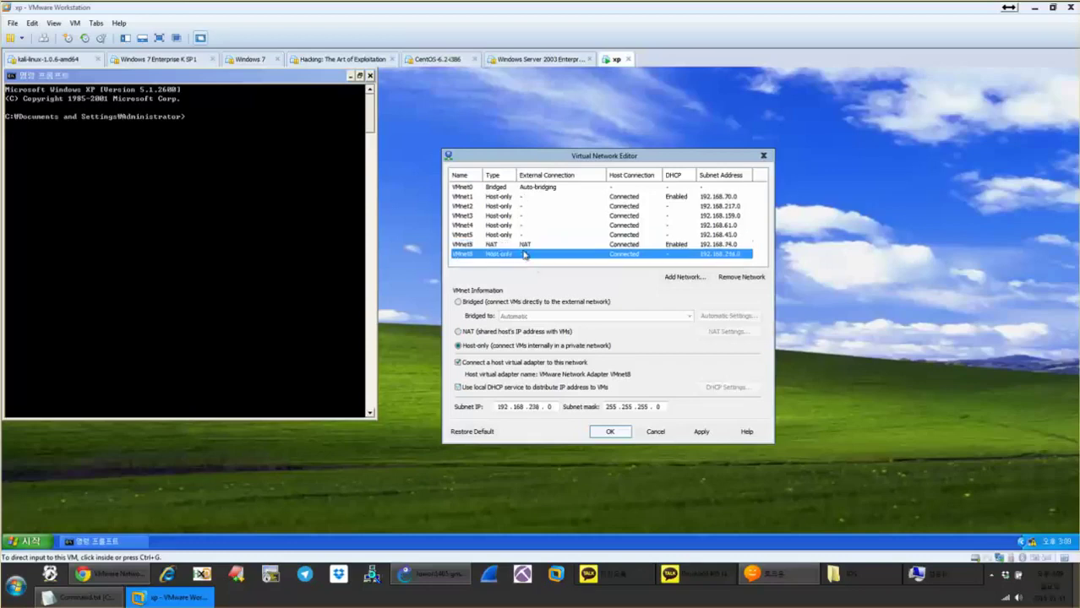
pyautogui.click(511, 206)
pyautogui.click(510, 212)
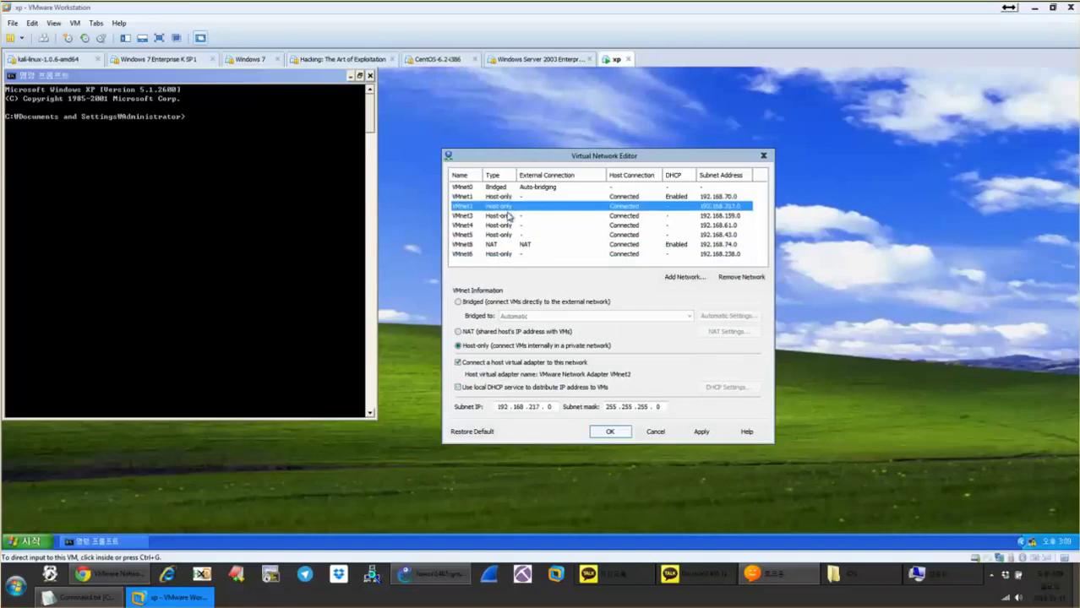
pyautogui.click(508, 216)
pyautogui.click(509, 226)
pyautogui.click(507, 235)
pyautogui.click(508, 255)
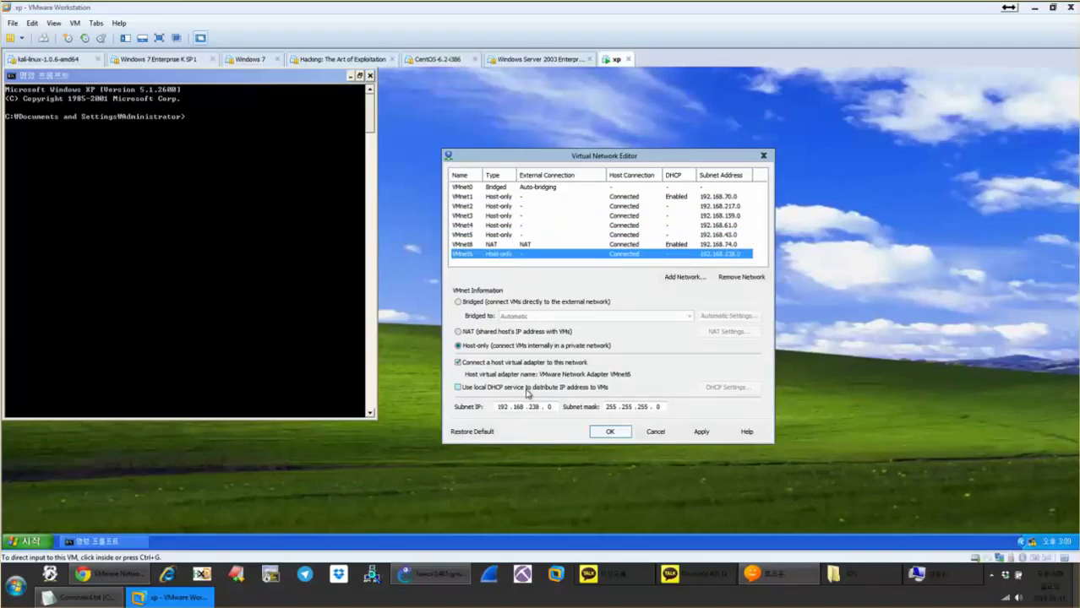
pyautogui.click(515, 236)
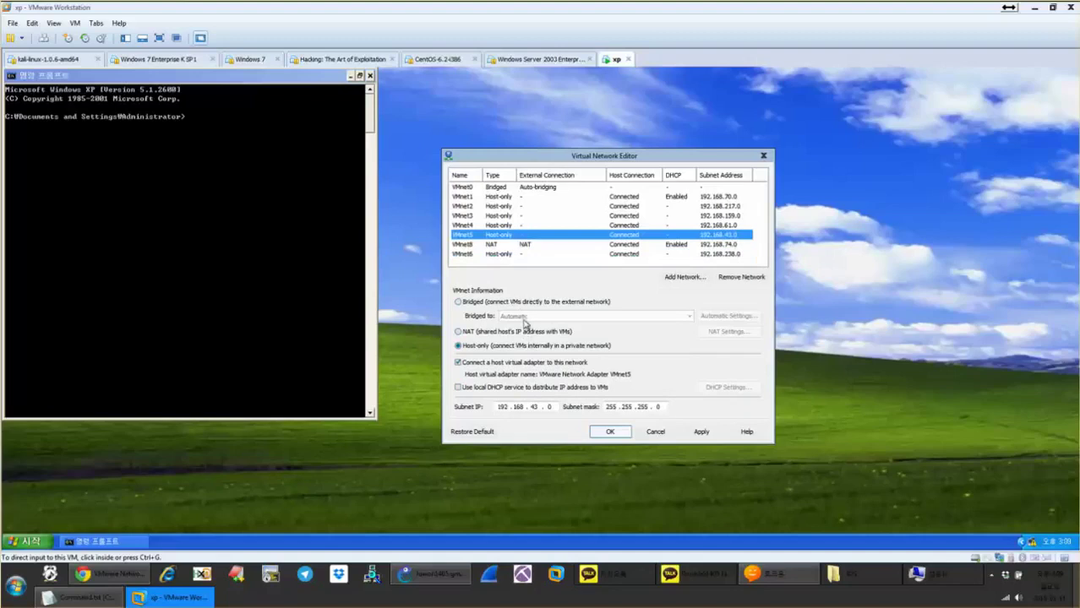
pyautogui.click(515, 267)
pyautogui.click(511, 254)
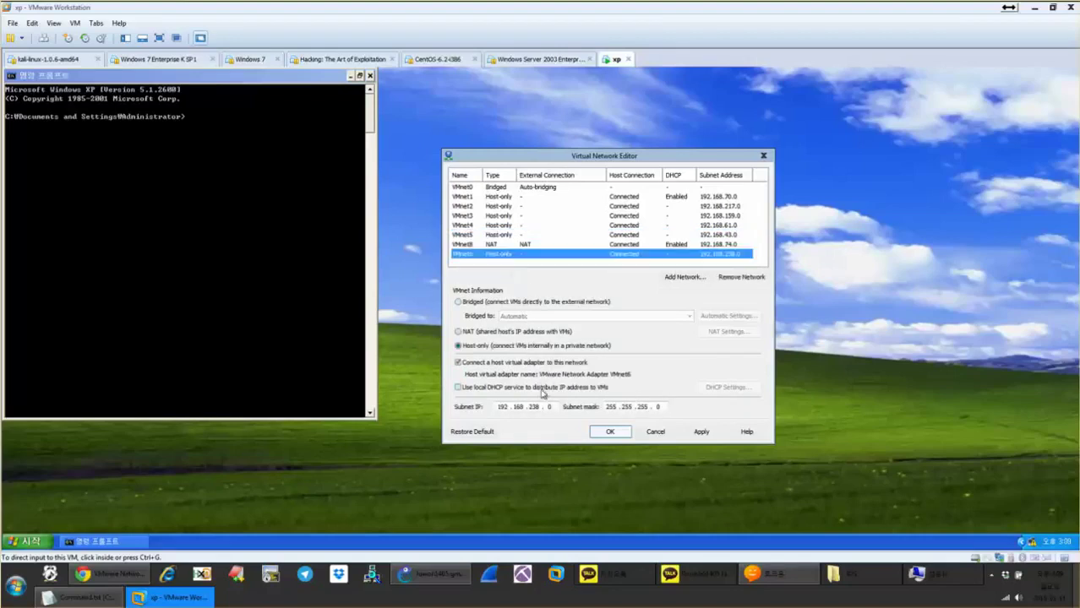
# Enable the local DHCP service for VMnet6 and reposition the Virtual Network Editor.
pyautogui.click(598, 389)
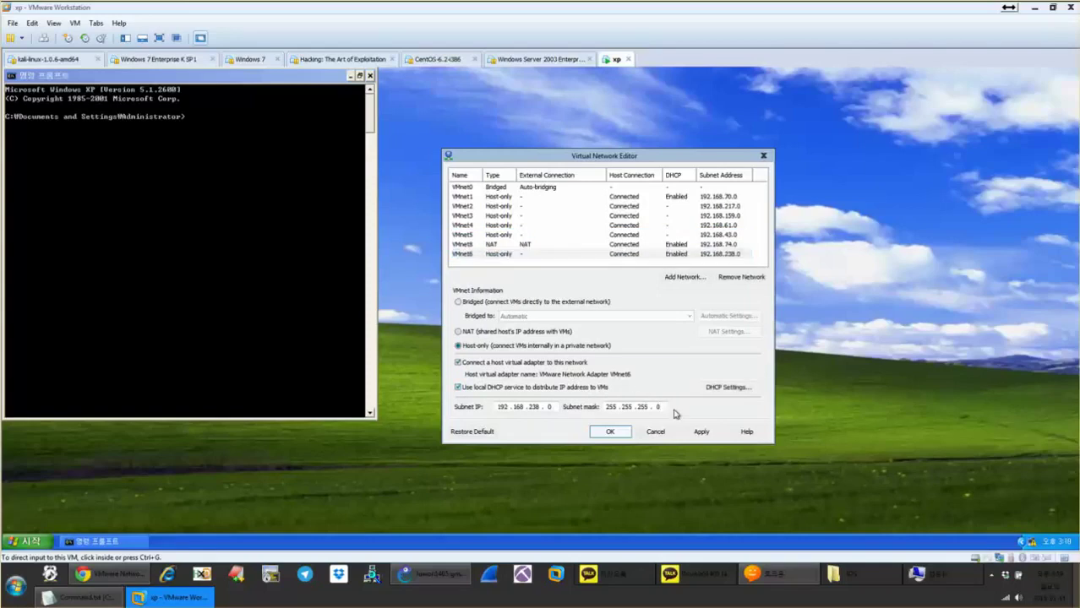
pyautogui.click(583, 389)
pyautogui.click(582, 390)
pyautogui.click(654, 407)
pyautogui.moveTo(583, 159); pyautogui.dragTo(664, 126)
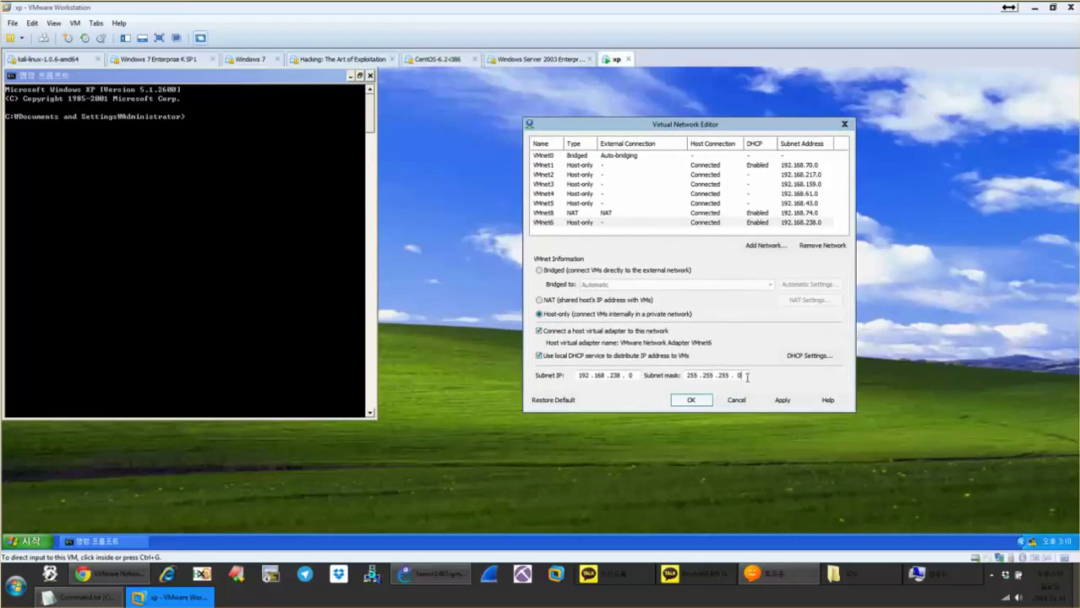
# Check the other host-only networks' DHCP option and disable the local DHCP service for VMnet6.
pyautogui.click(581, 175)
pyautogui.click(580, 193)
pyautogui.click(579, 203)
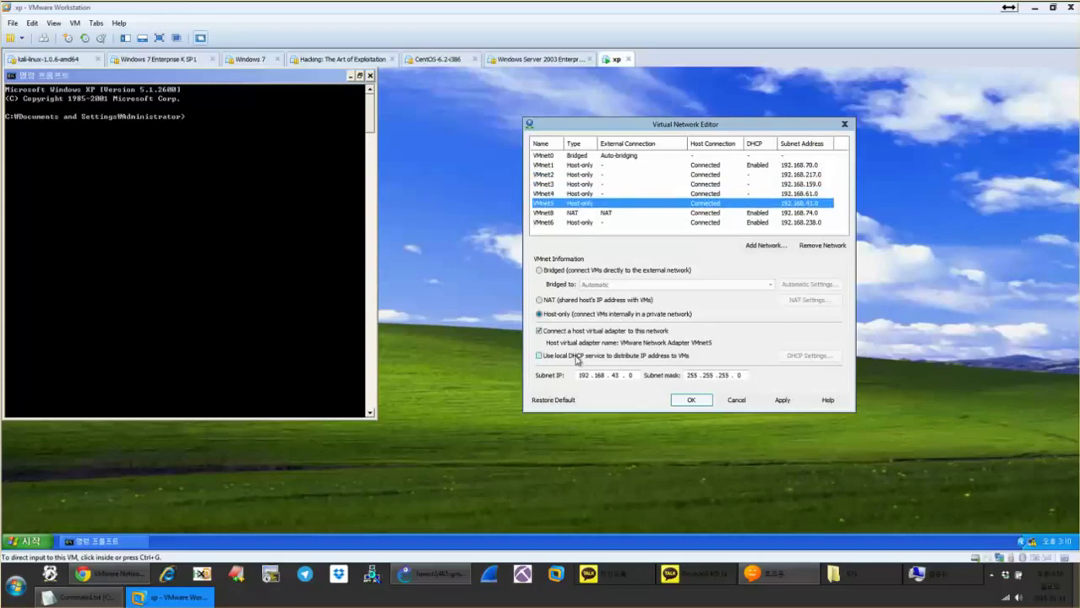
pyautogui.click(574, 224)
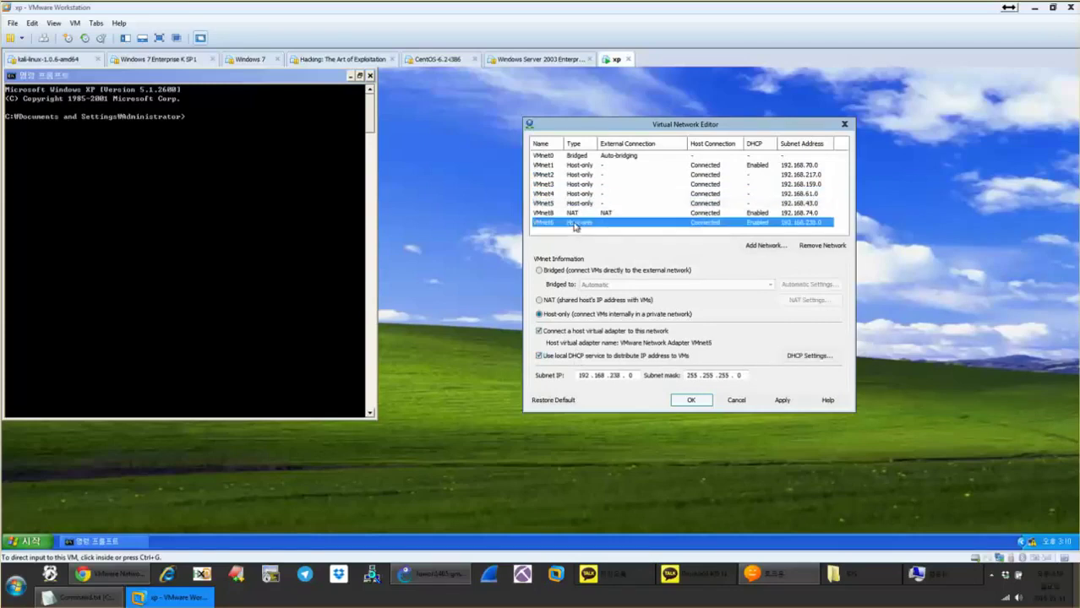
pyautogui.click(603, 357)
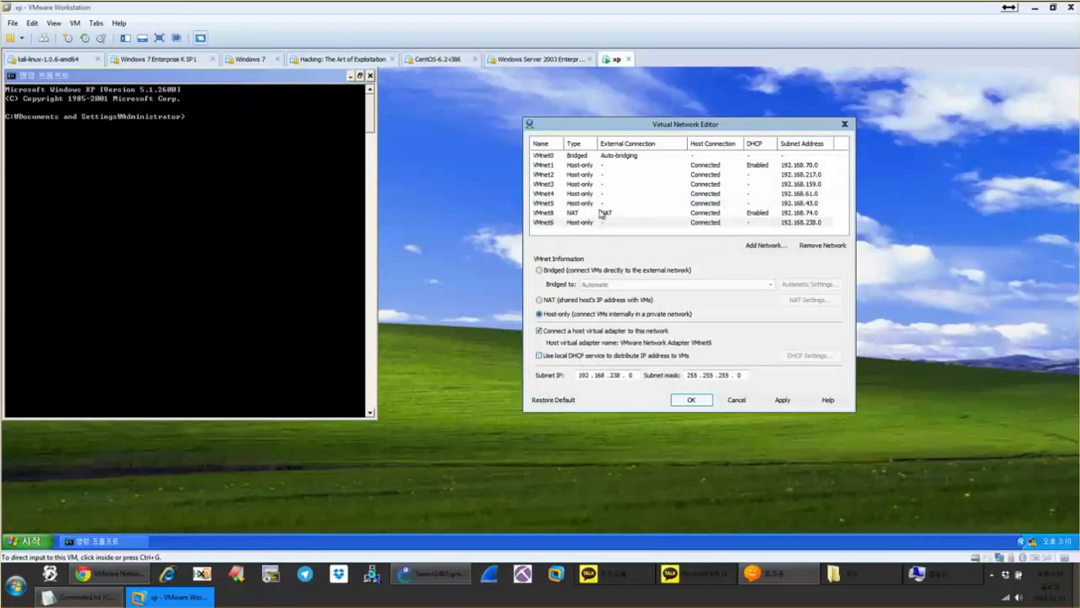
# Compare the DHCP status of VMnet1 and VMnet8 with that of VMnet2.
pyautogui.click(744, 166)
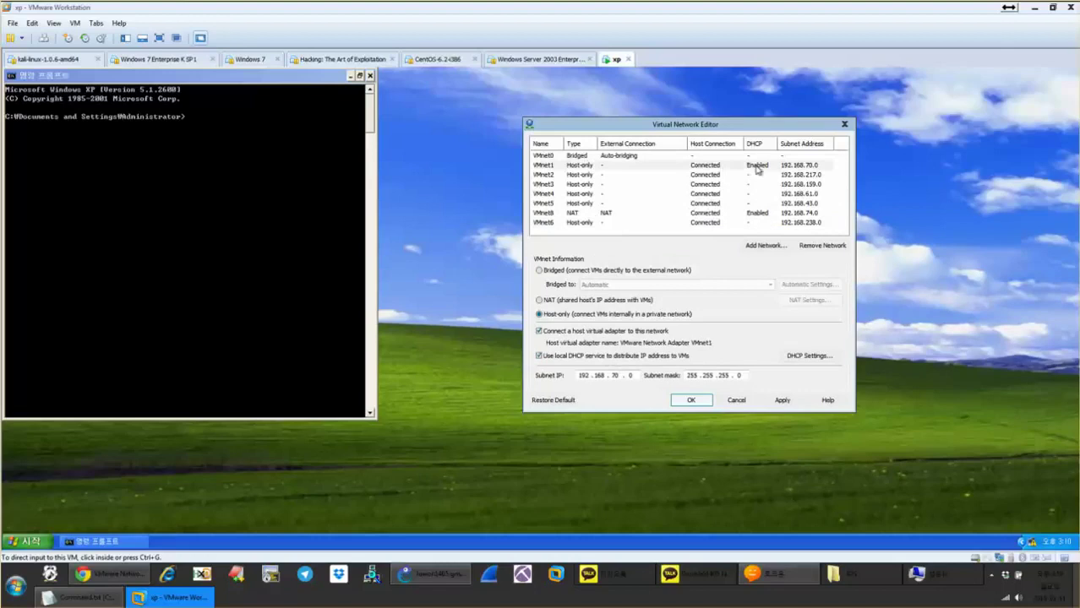
pyautogui.click(765, 211)
pyautogui.click(764, 176)
pyautogui.click(763, 167)
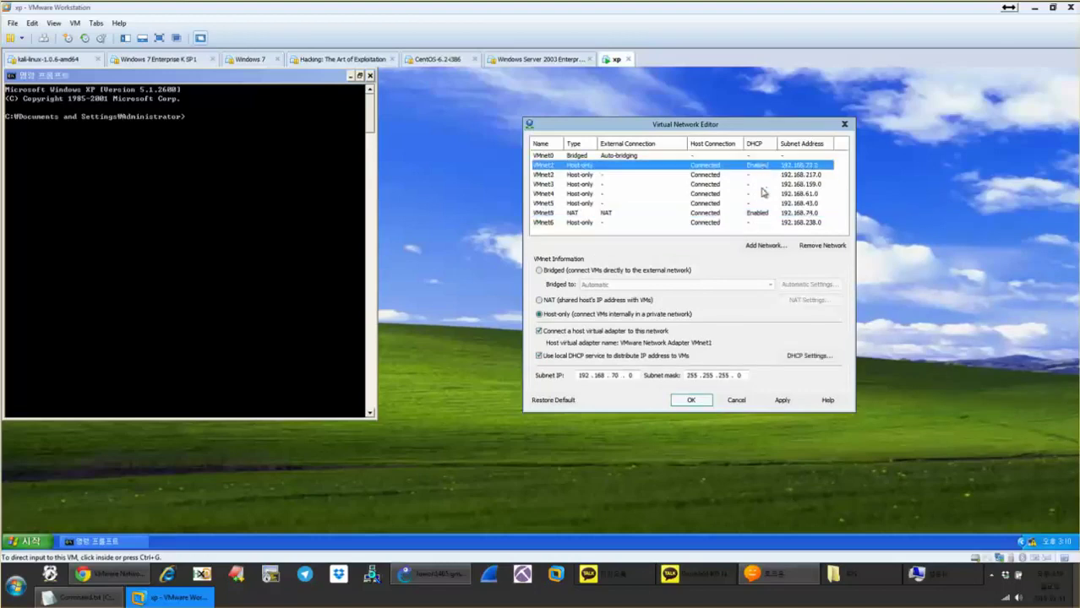
# Compare the DHCP status of VMnet1 and VMnet8 with VMnet6 and the other host-only networks, and reposition the Virtual Network Editor.
pyautogui.click(763, 213)
pyautogui.click(760, 168)
pyautogui.click(758, 216)
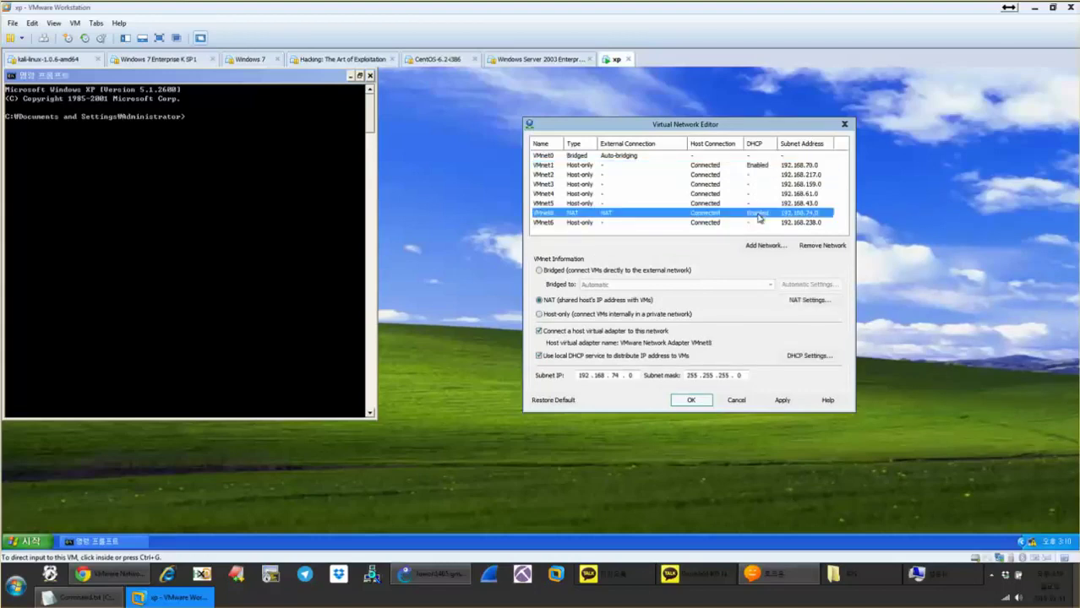
pyautogui.click(732, 168)
pyautogui.click(720, 214)
pyautogui.click(627, 193)
pyautogui.click(617, 223)
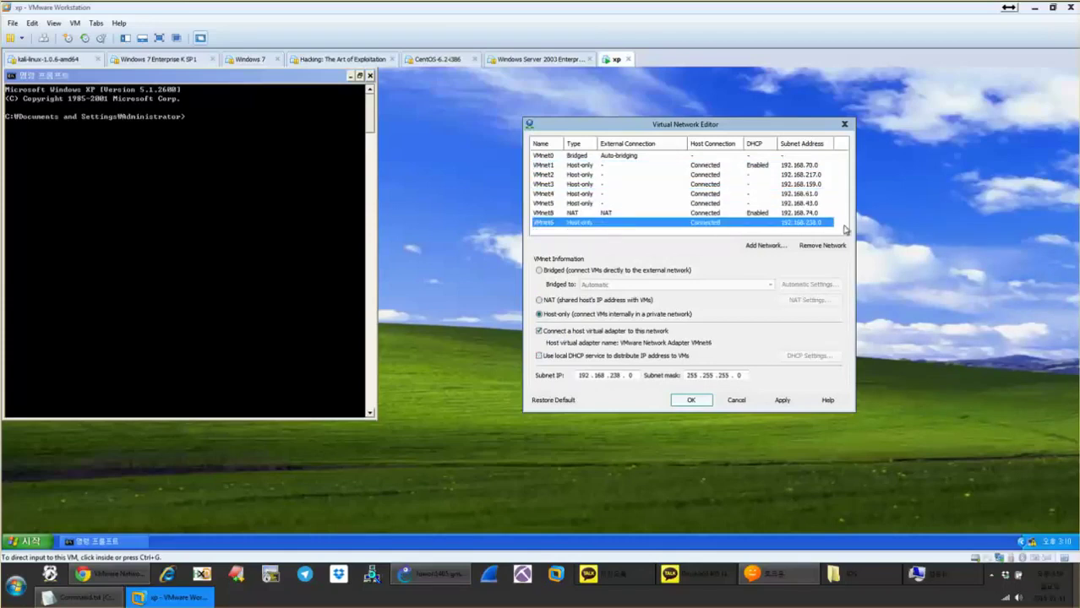
pyautogui.click(784, 203)
pyautogui.click(769, 194)
pyautogui.click(752, 175)
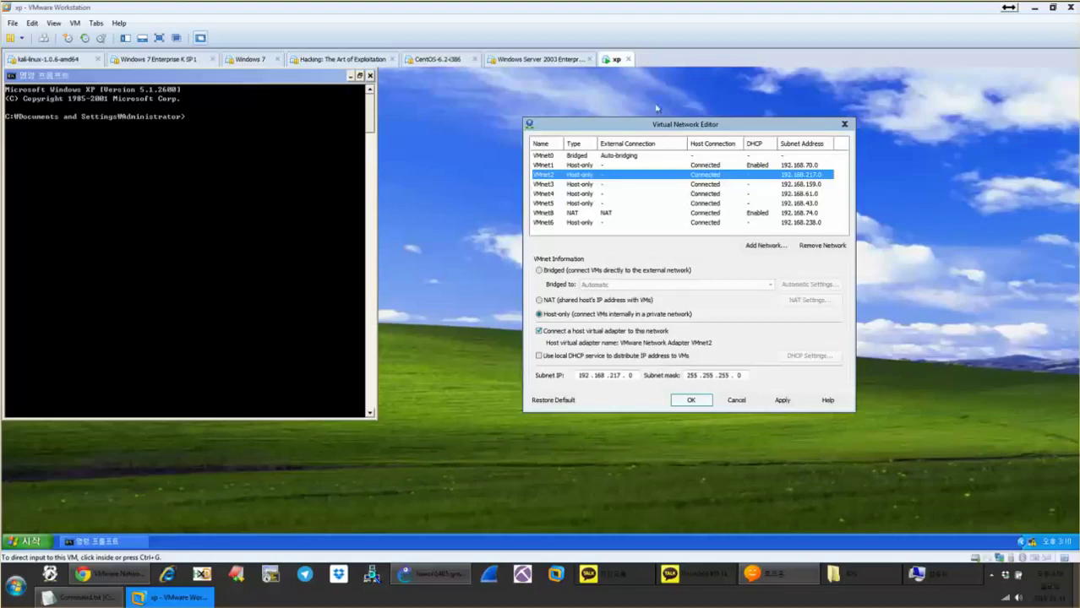
pyautogui.moveTo(657, 127); pyautogui.dragTo(556, 152)
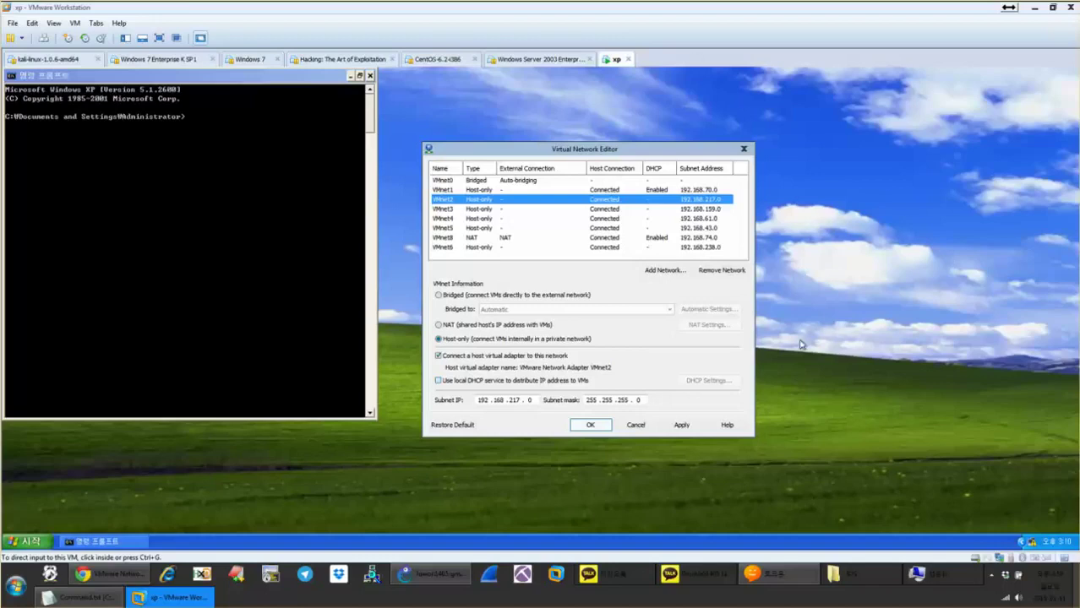
pyautogui.click(514, 382)
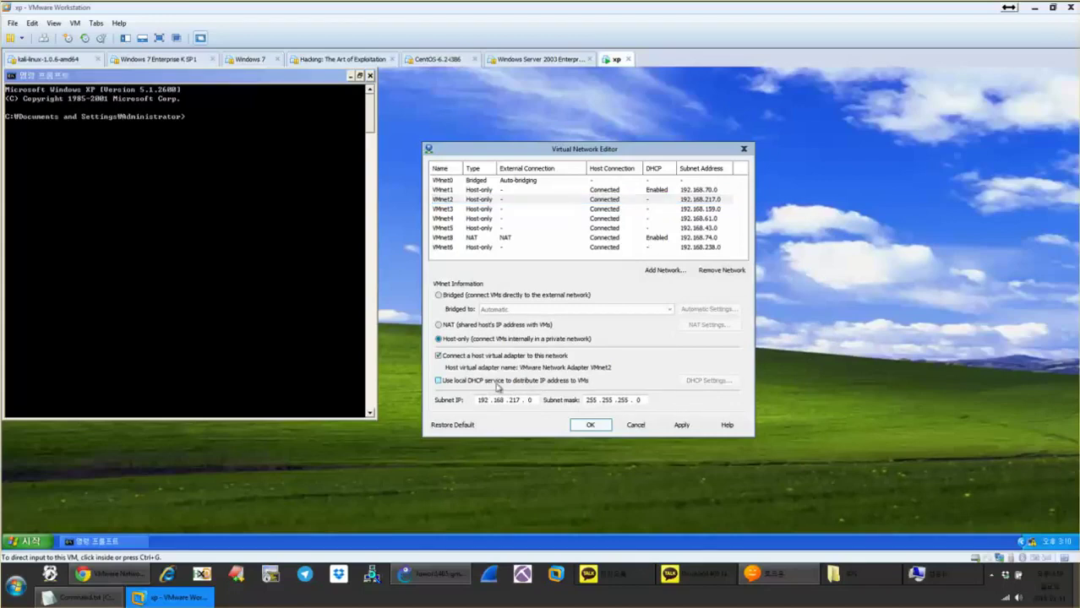
# Switch to GNS3 to examine the topology around the VPCs, and return to the Virtual Network Editor in VMware Workstation.
pyautogui.click(431, 574)
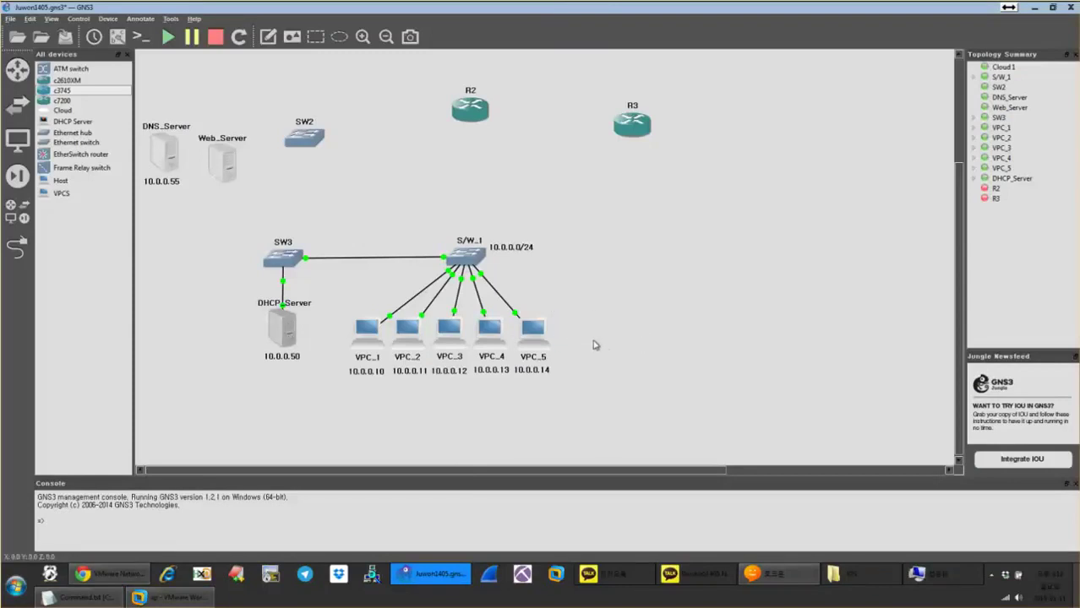
pyautogui.moveTo(615, 364); pyautogui.dragTo(615, 363)
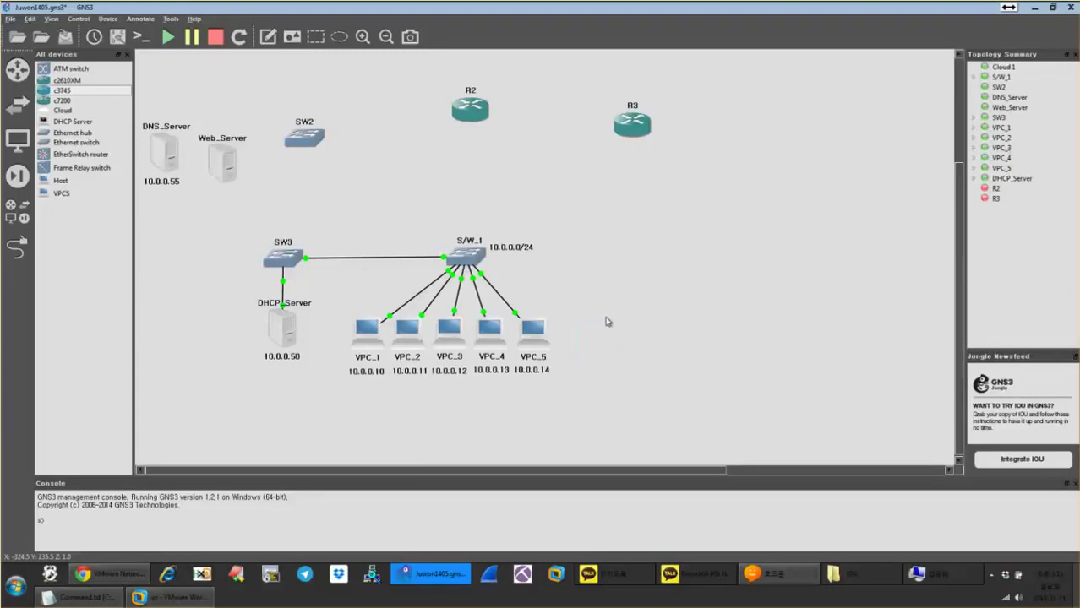
pyautogui.moveTo(569, 315); pyautogui.dragTo(627, 355)
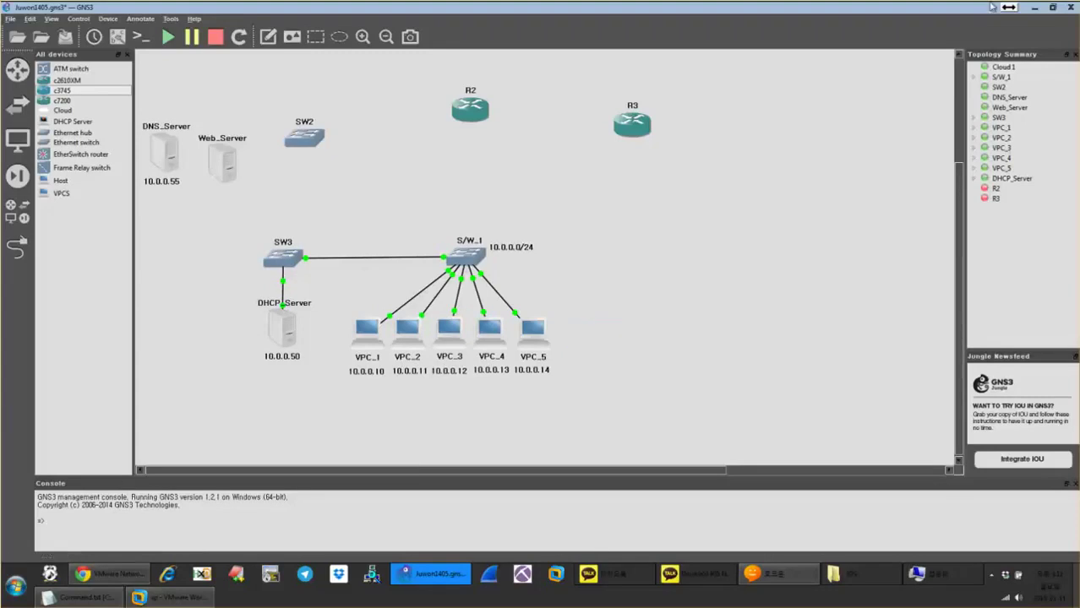
pyautogui.click(1034, 7)
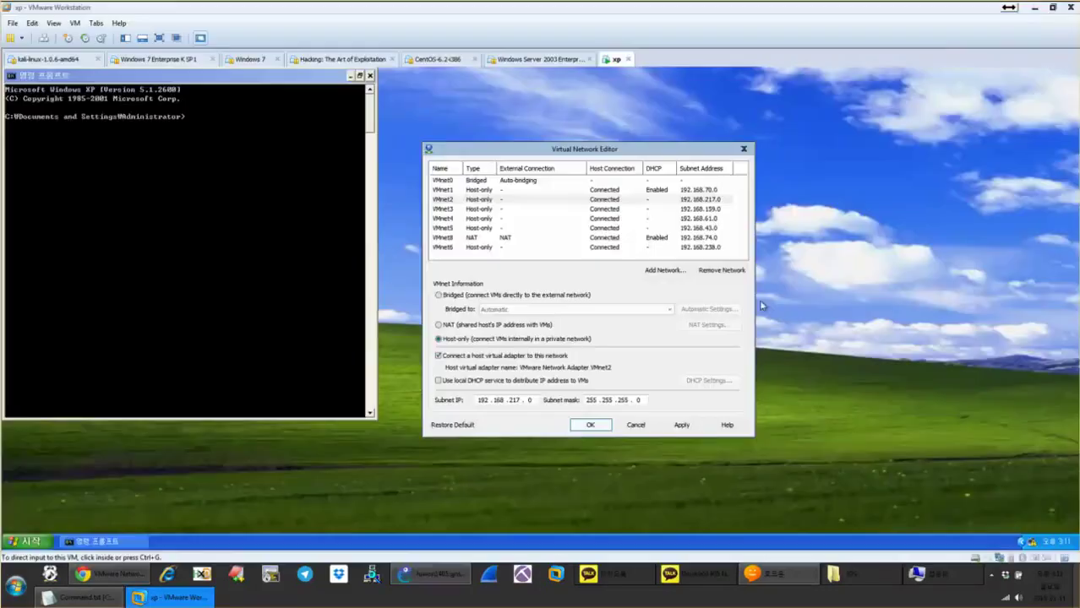
# Review the settings of VMnet8 and the host-only networks from VMnet6 back to VMnet1 one by one.
pyautogui.click(507, 239)
pyautogui.click(511, 247)
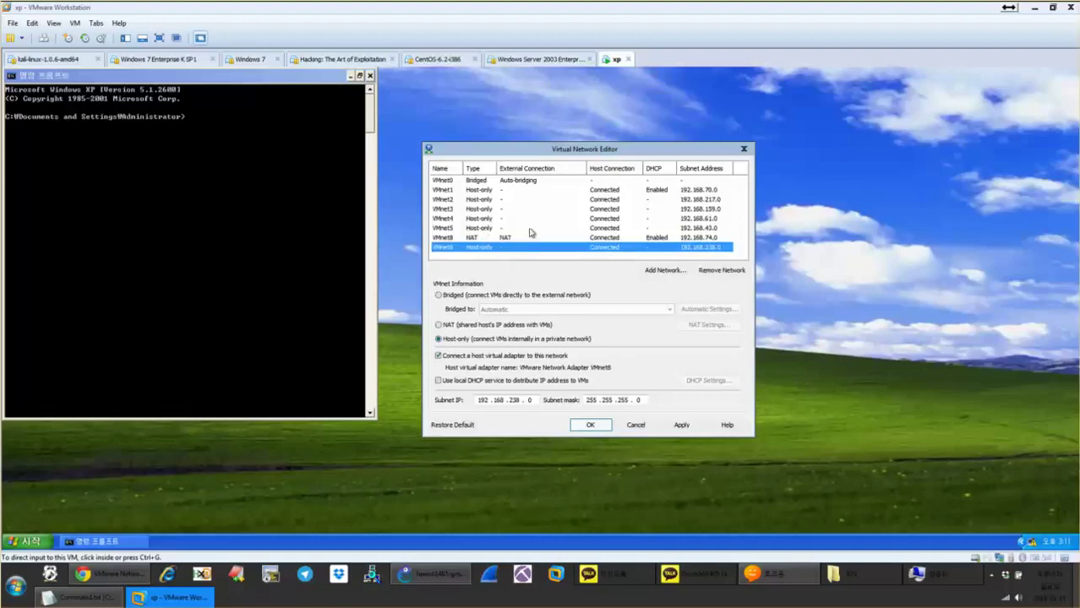
pyautogui.click(528, 228)
pyautogui.click(512, 218)
pyautogui.click(509, 209)
pyautogui.click(509, 199)
pyautogui.click(510, 188)
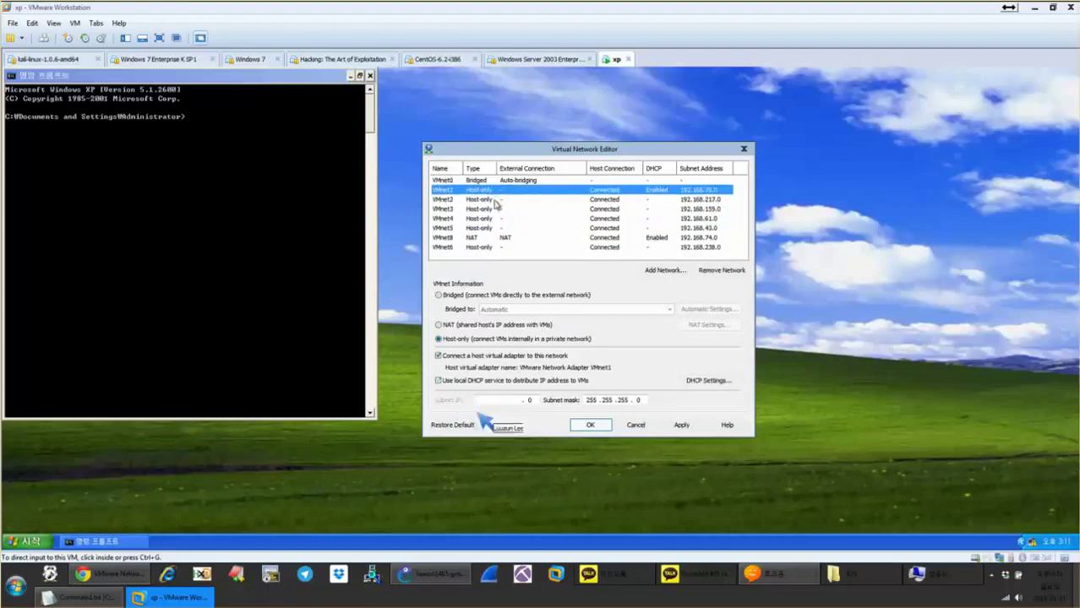
# Enable the local DHCP service for VMnet2 and inspect its DHCP address range without changing it.
pyautogui.click(497, 200)
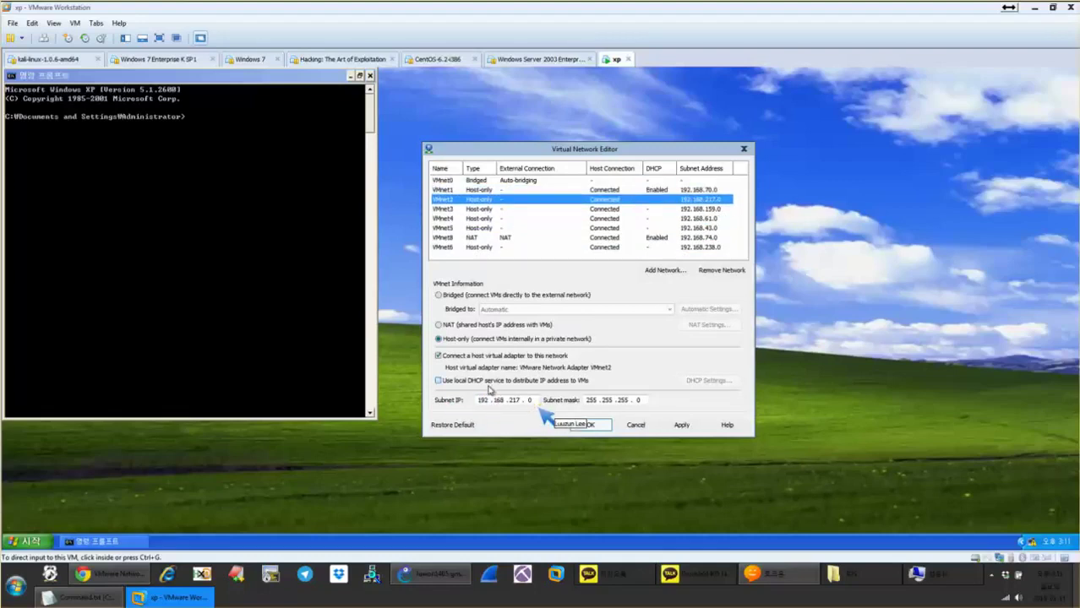
pyautogui.click(490, 382)
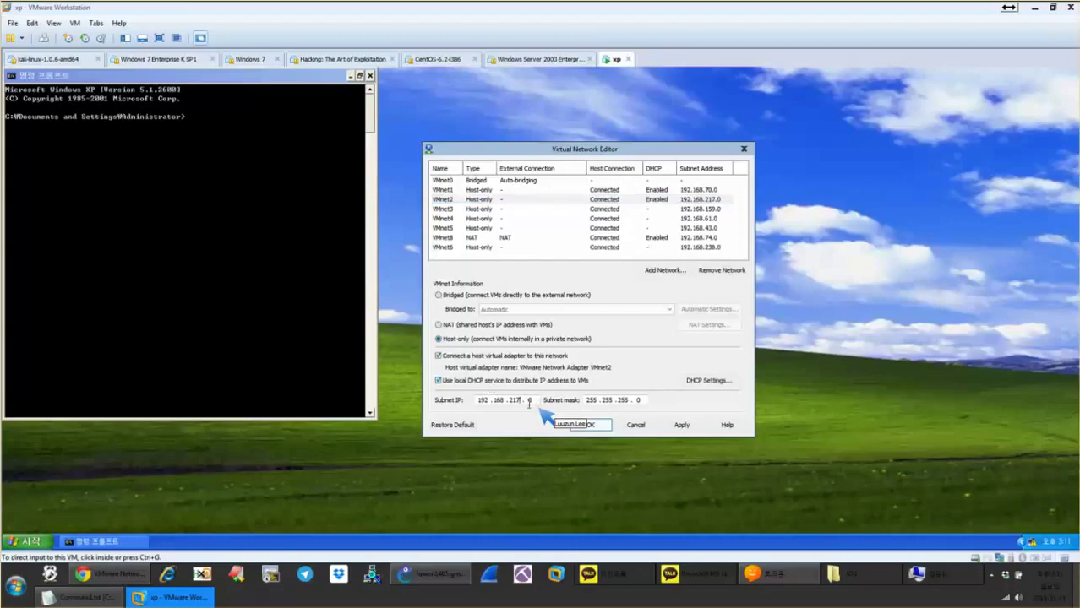
pyautogui.click(708, 380)
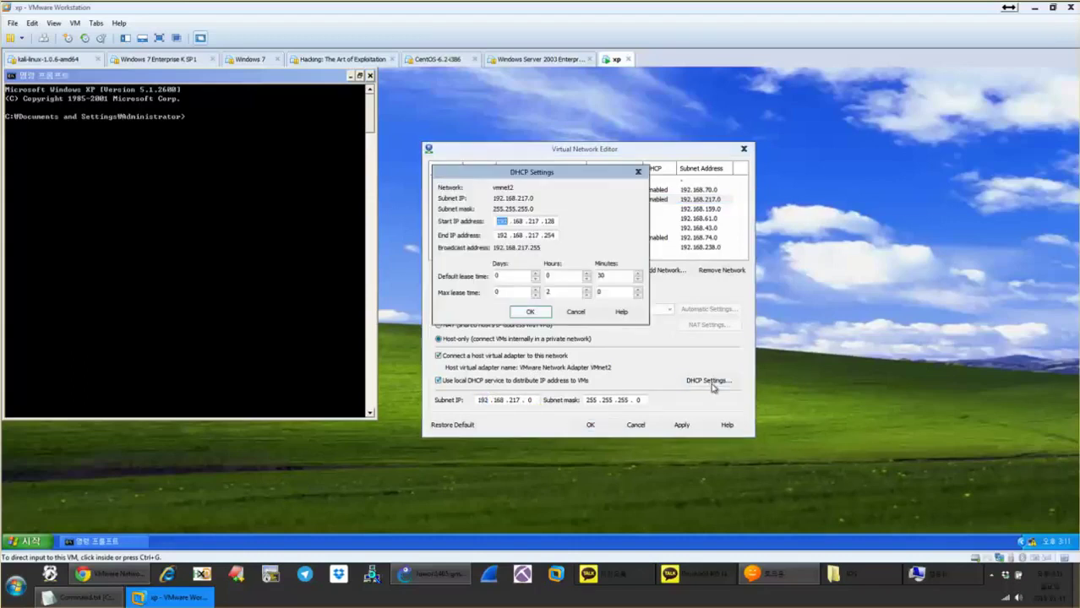
pyautogui.click(557, 222)
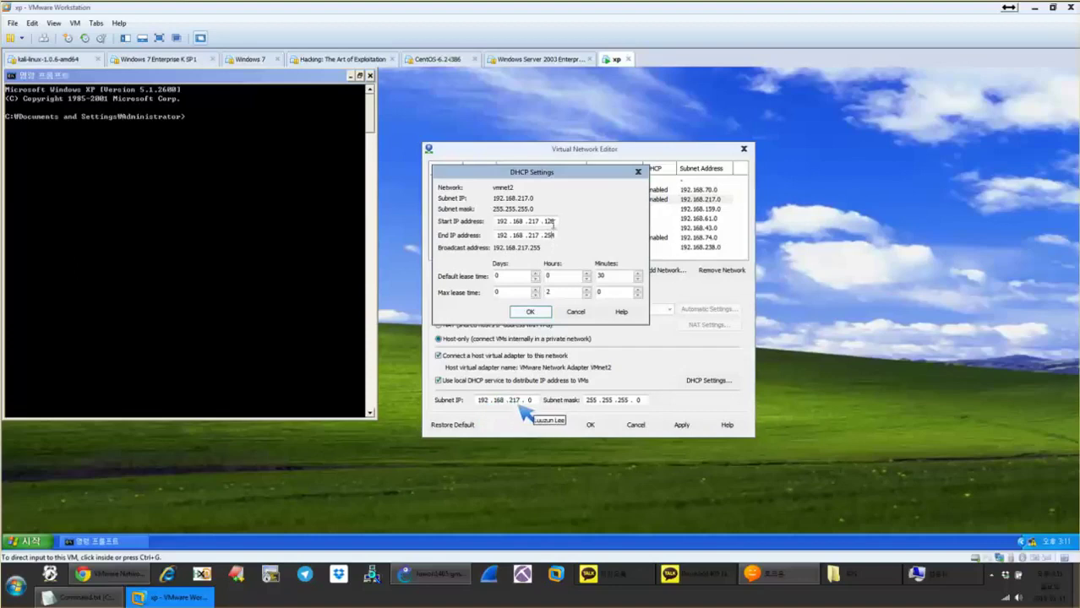
pyautogui.click(578, 312)
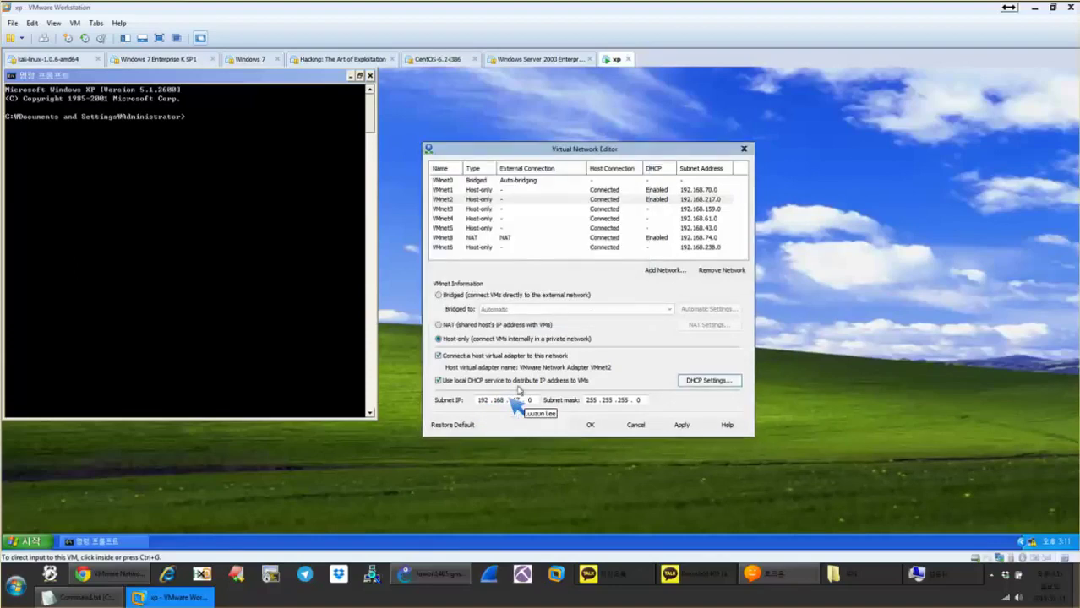
# Reposition the Virtual Network Editor and set the subnet IP of VMnet2 to 10.0.0.0.
pyautogui.moveTo(535, 153); pyautogui.dragTo(497, 99)
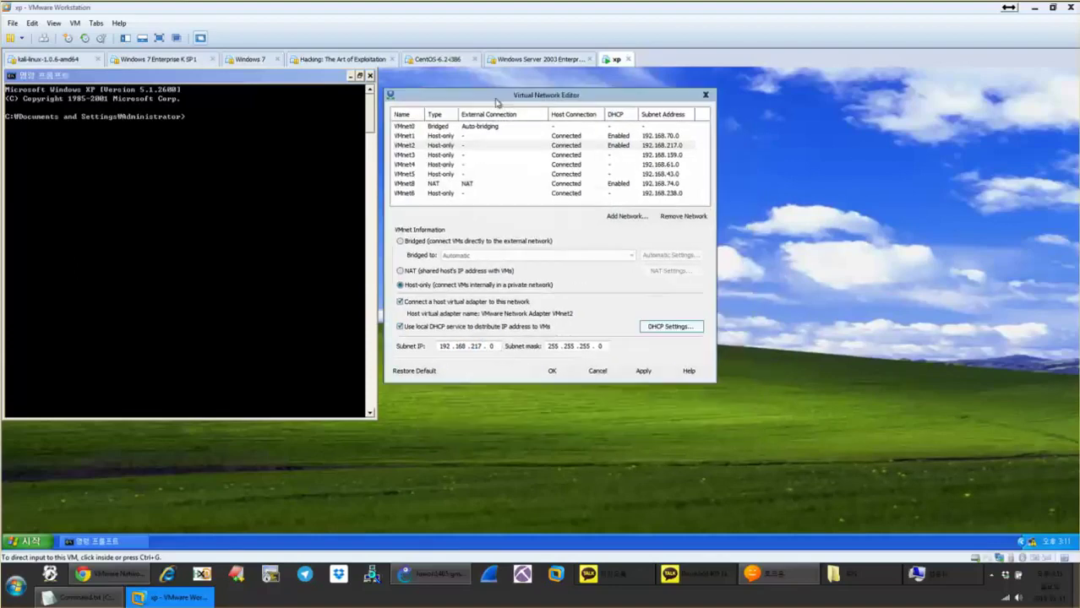
pyautogui.click(491, 346)
pyautogui.press('BackSpace')
pyautogui.press('BackSpace')
pyautogui.press('BackSpace')
pyautogui.press('BackSpace')
pyautogui.press('BackSpace')
pyautogui.press('BackSpace')
pyautogui.press('BackSpace')
pyautogui.press('BackSpace')
pyautogui.press('BackSpace')
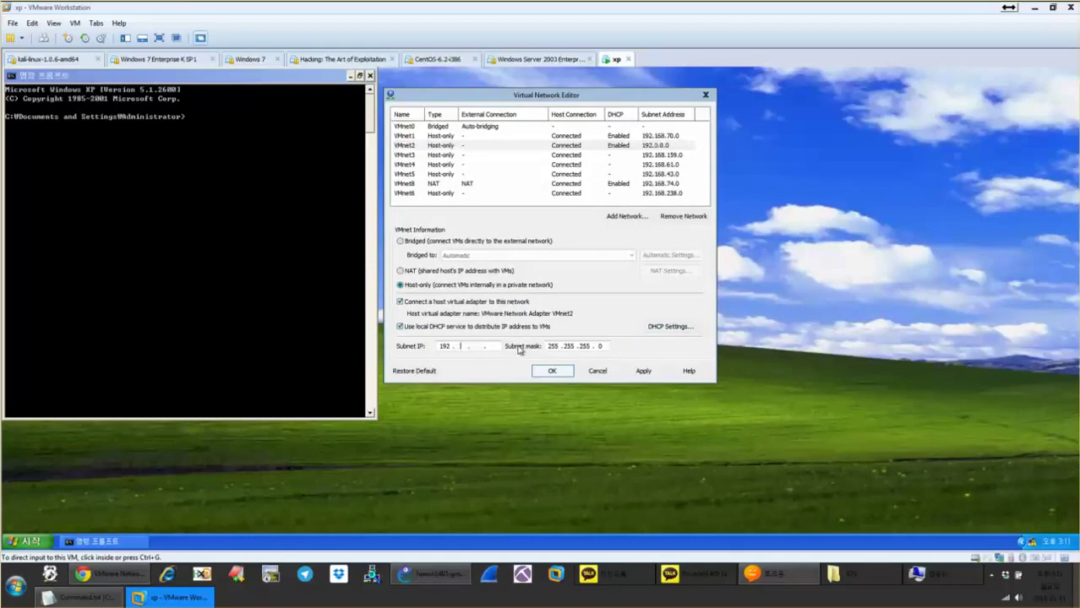
pyautogui.write('10 . 0 . 0 . 0')
# Set VMnet2's DHCP range from 10.0.0.10 to 10.0.0.20 and apply the network configuration.
pyautogui.click(670, 326)
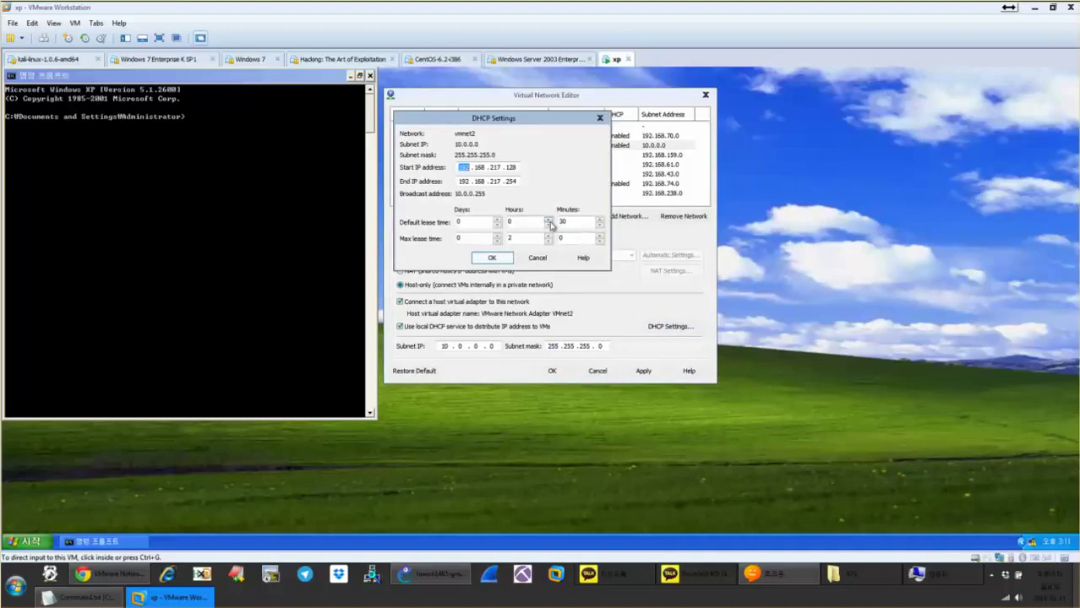
pyautogui.write('10 . 0 . 0 . 10')
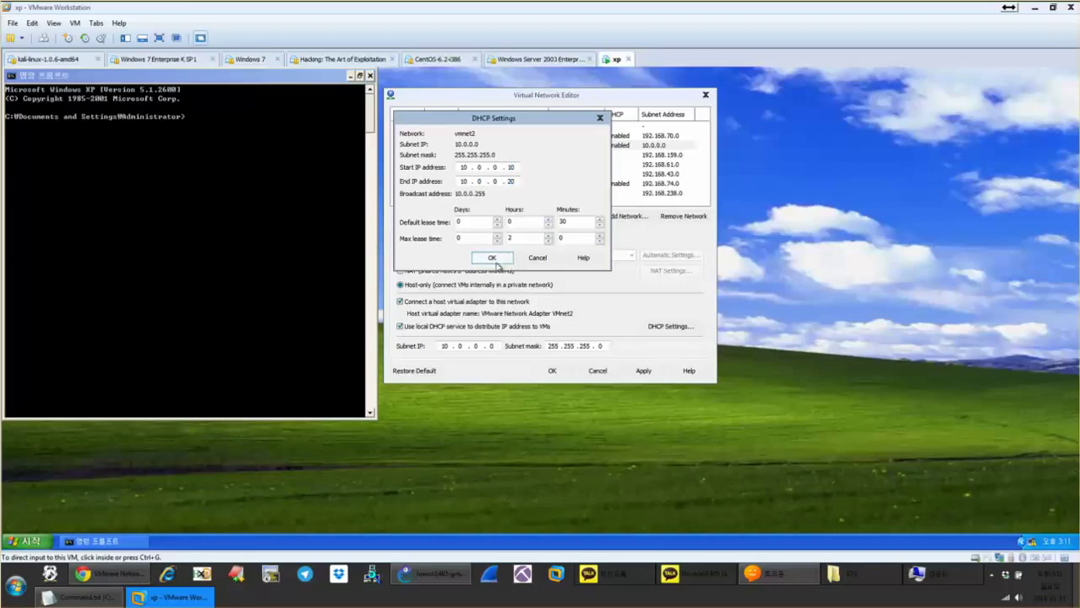
pyautogui.click(492, 258)
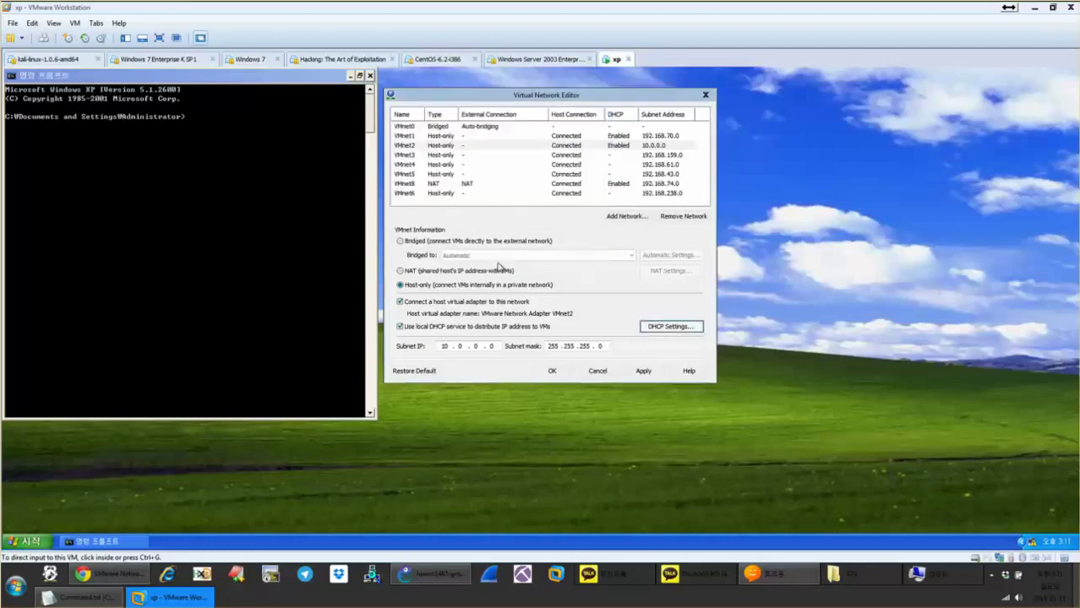
pyautogui.click(442, 149)
pyautogui.click(646, 373)
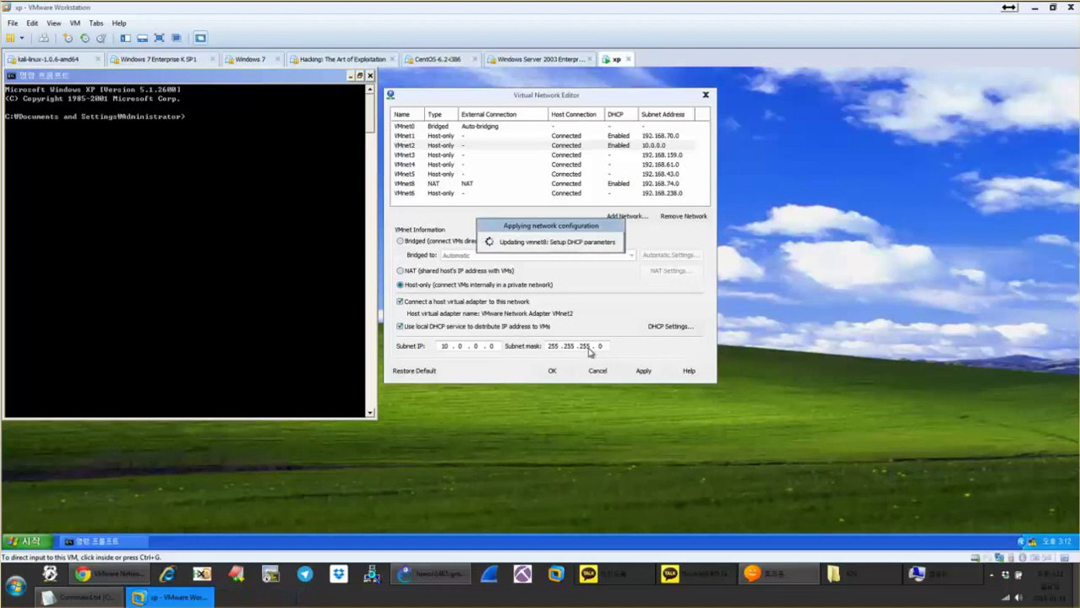
# Switch to GNS3 to view the 10.0.0.0/24 topology with the VPCs.
pyautogui.click(431, 574)
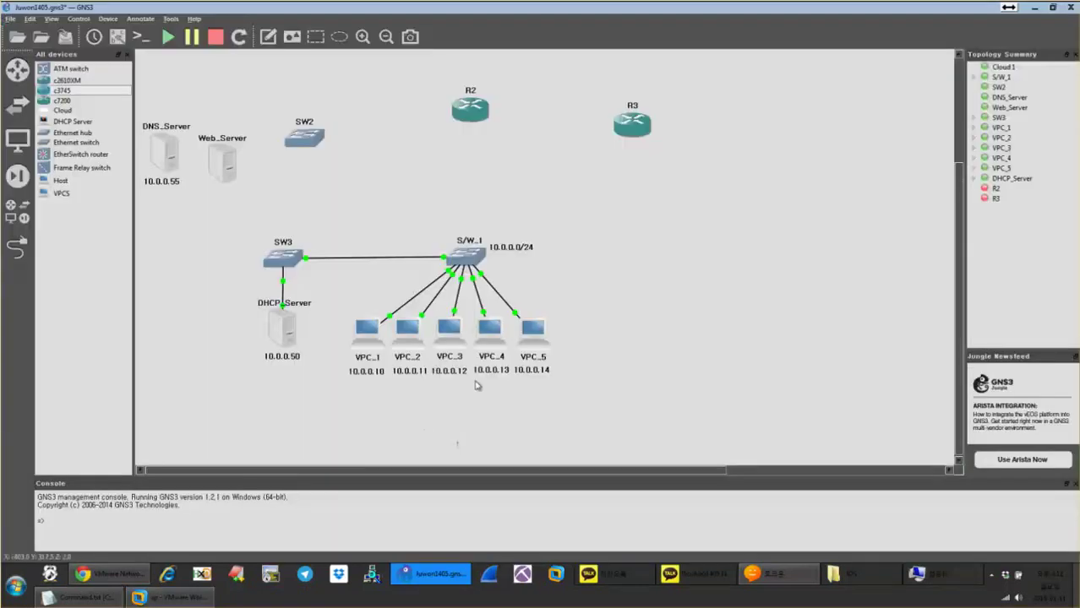
# Switch to VMware Workstation and connect the xp virtual machine's network adapter to the custom network VMnet2 (Host-only).
pyautogui.click(433, 574)
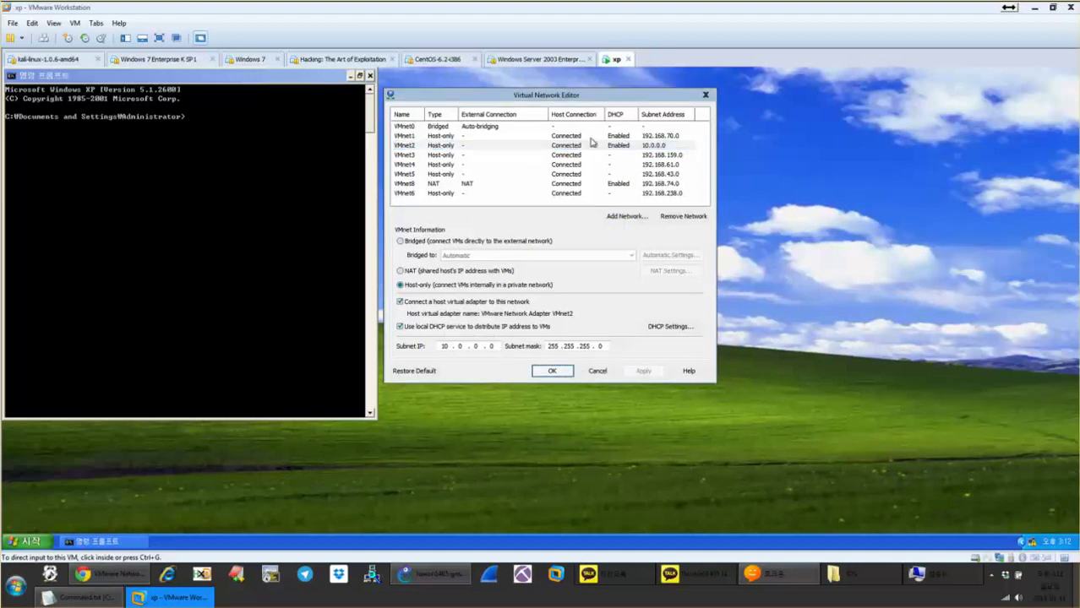
pyautogui.press('Return')
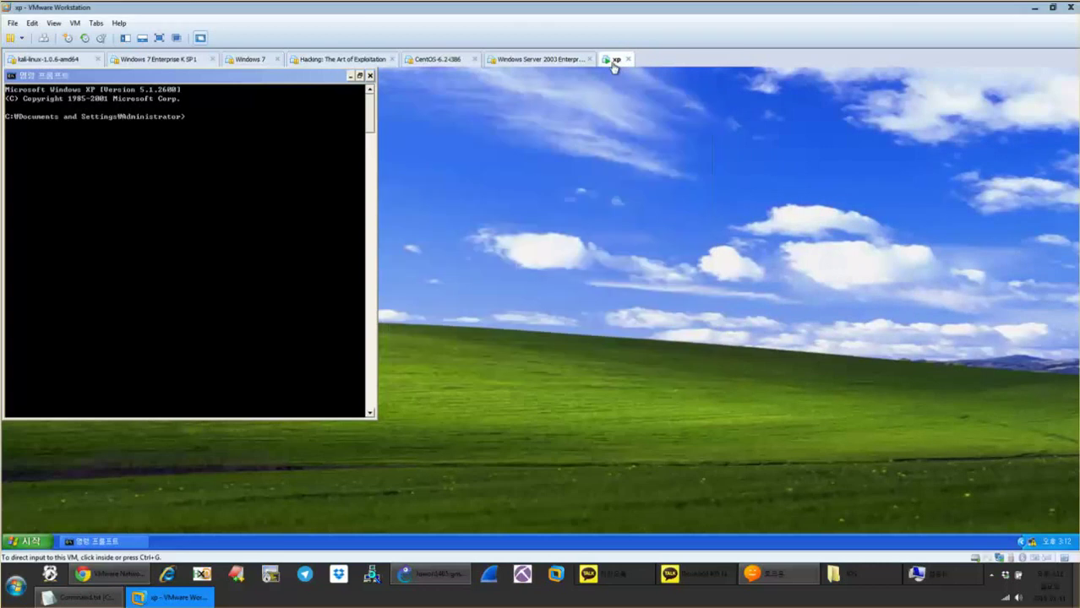
pyautogui.rightClick(615, 64)
pyautogui.click(661, 230)
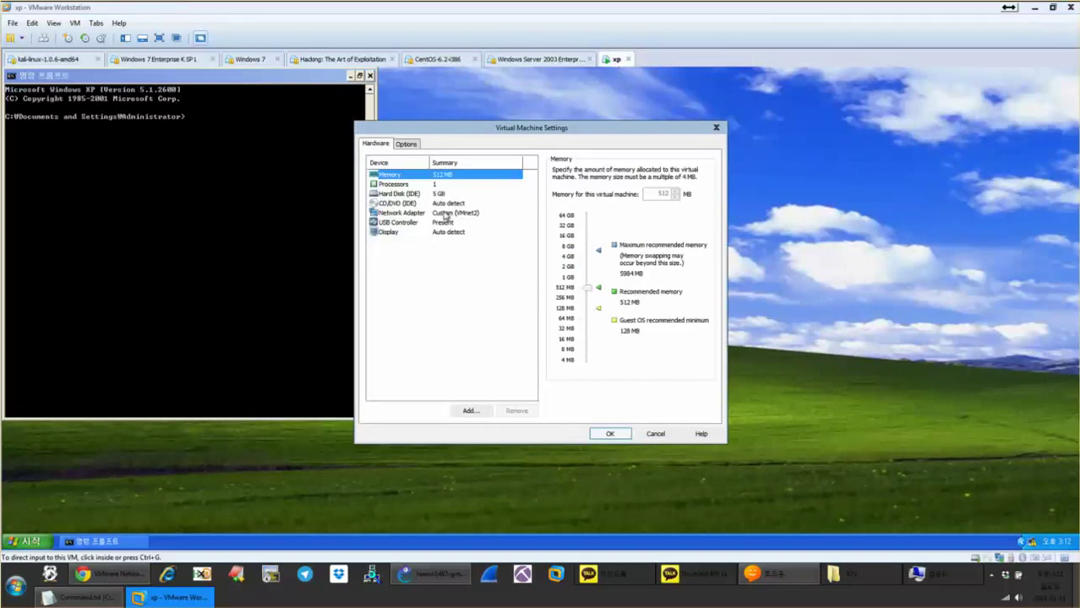
pyautogui.click(441, 213)
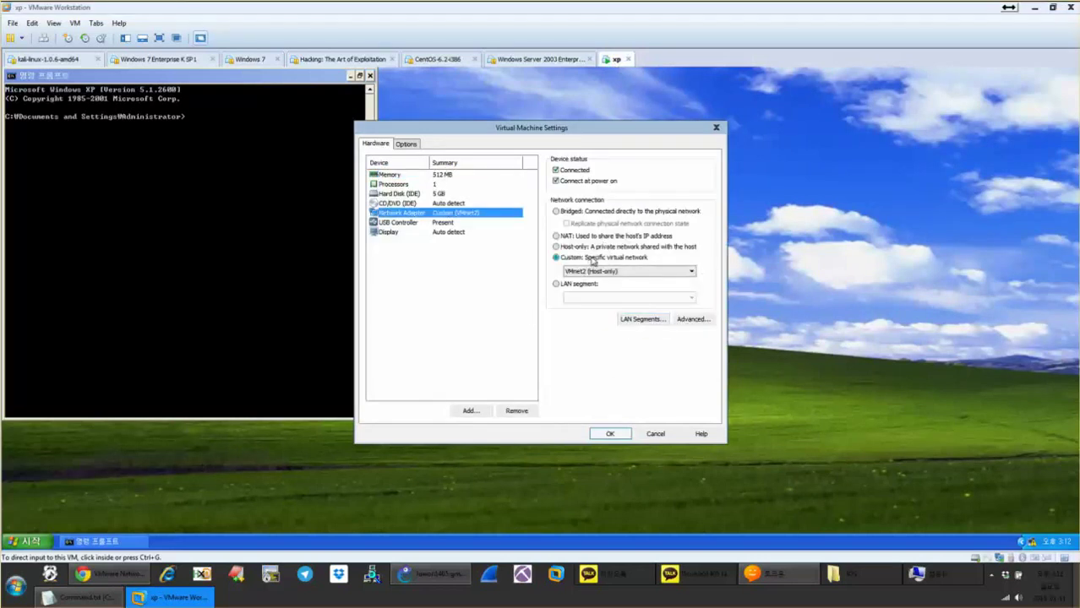
pyautogui.click(593, 259)
pyautogui.click(614, 273)
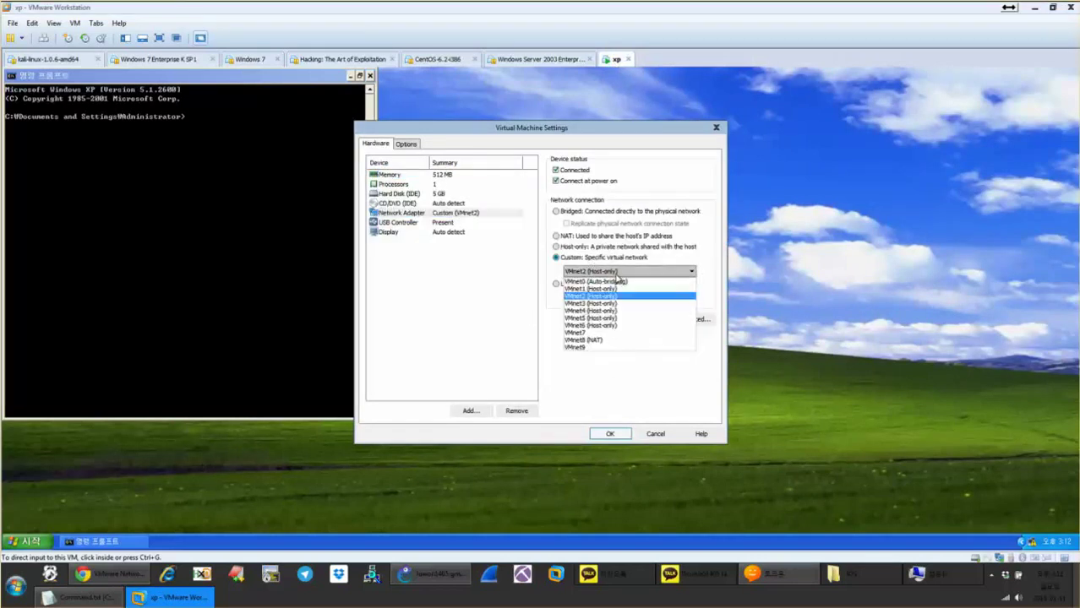
pyautogui.click(615, 275)
pyautogui.click(609, 434)
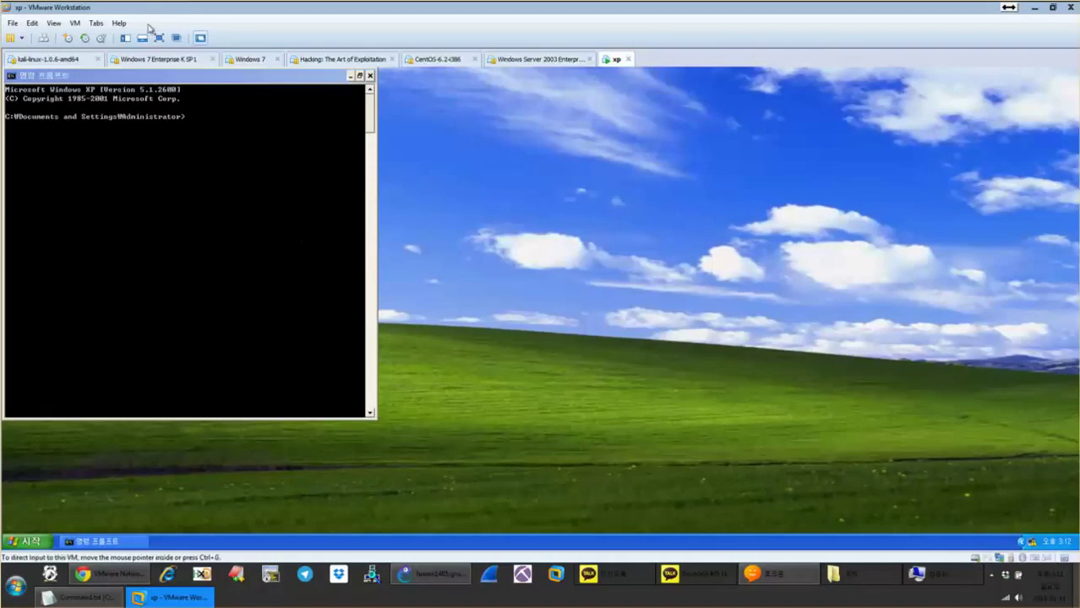
# Display the XP guest's IP configuration with ipconfig and renew its DHCP lease with ipconfig /renew.
pyautogui.moveTo(170, 77); pyautogui.dragTo(490, 128)
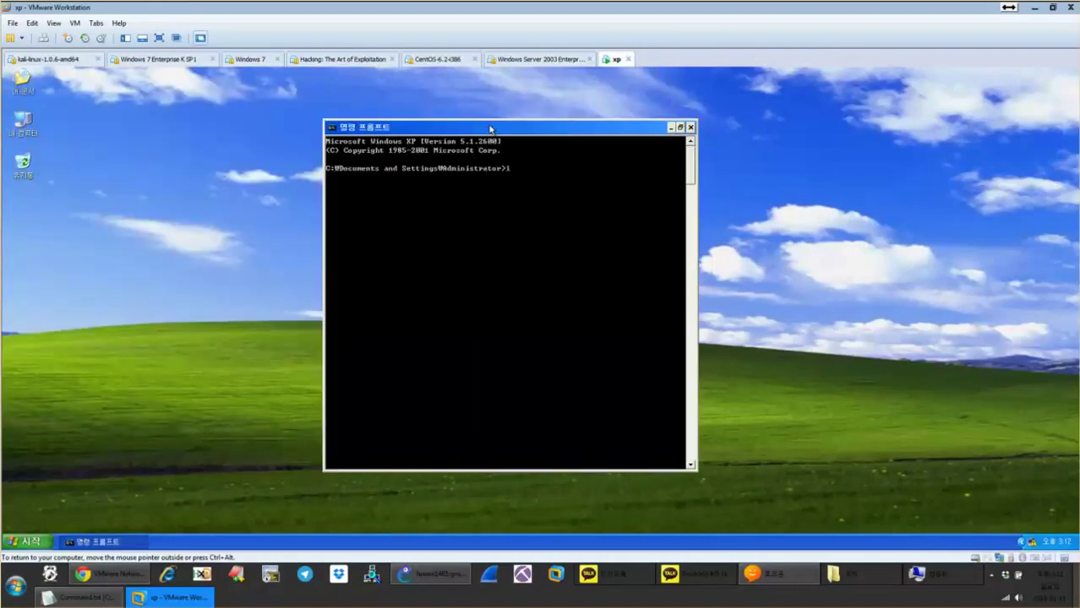
pyautogui.write('ipconfig')
pyautogui.press('Return')
pyautogui.write('ipconfig /re')
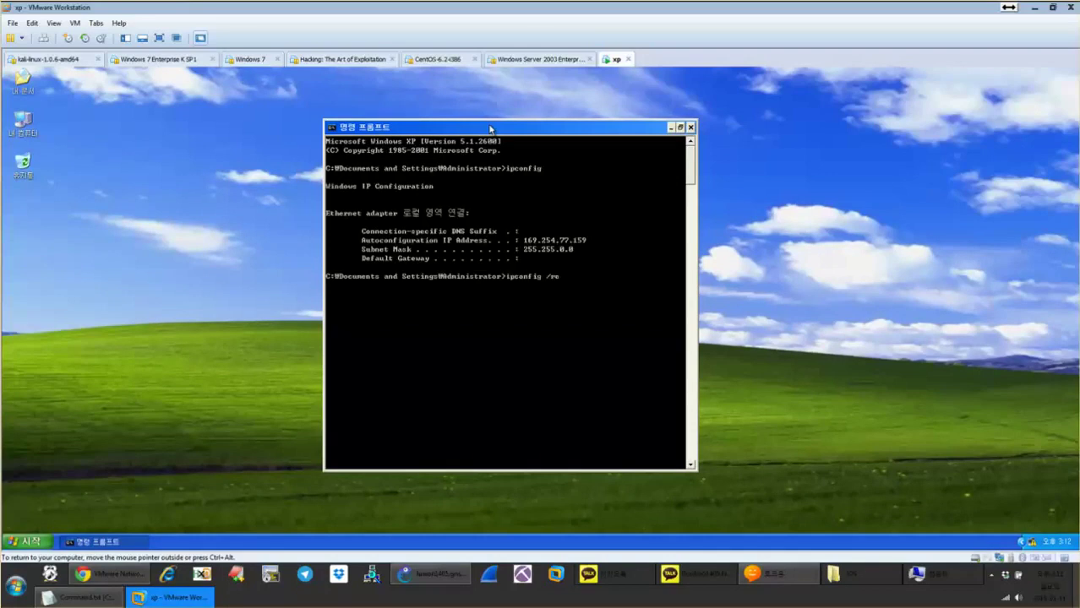
pyautogui.write('new')
pyautogui.press('Return')
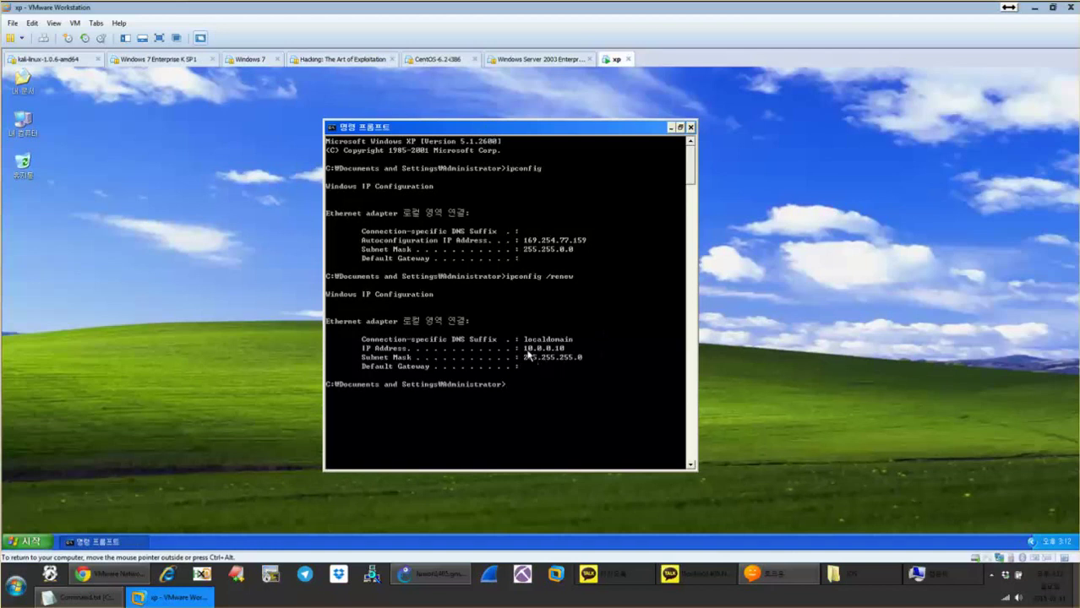
pyautogui.rightClick(563, 349)
pyautogui.press('Escape')
# Check which virtual network the xp virtual machine's network adapter uses, leaving the settings unchanged.
pyautogui.rightClick(613, 59)
pyautogui.click(650, 223)
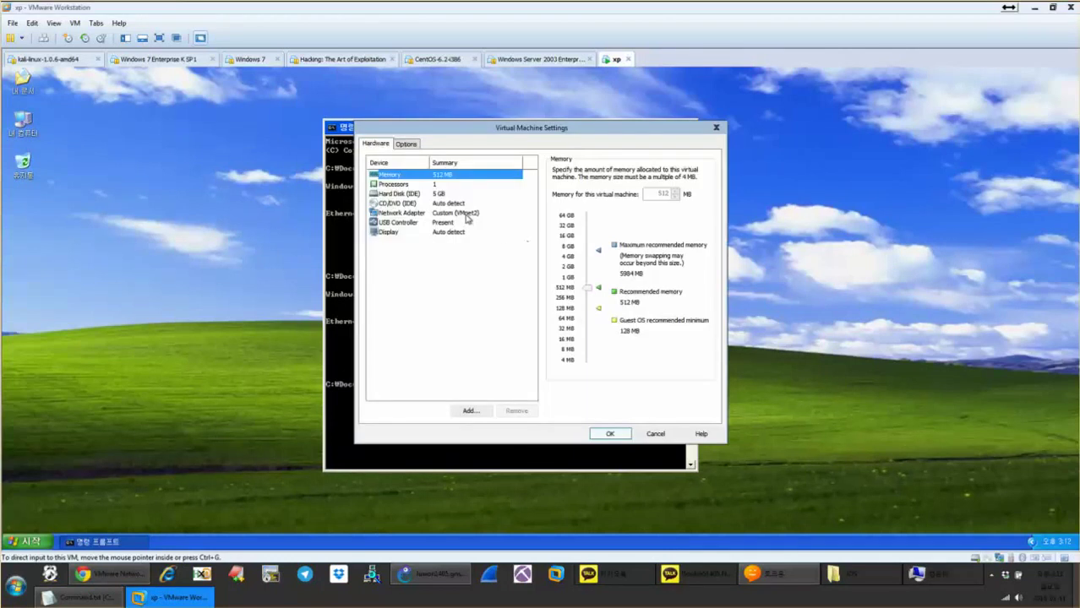
pyautogui.click(465, 214)
pyautogui.click(656, 434)
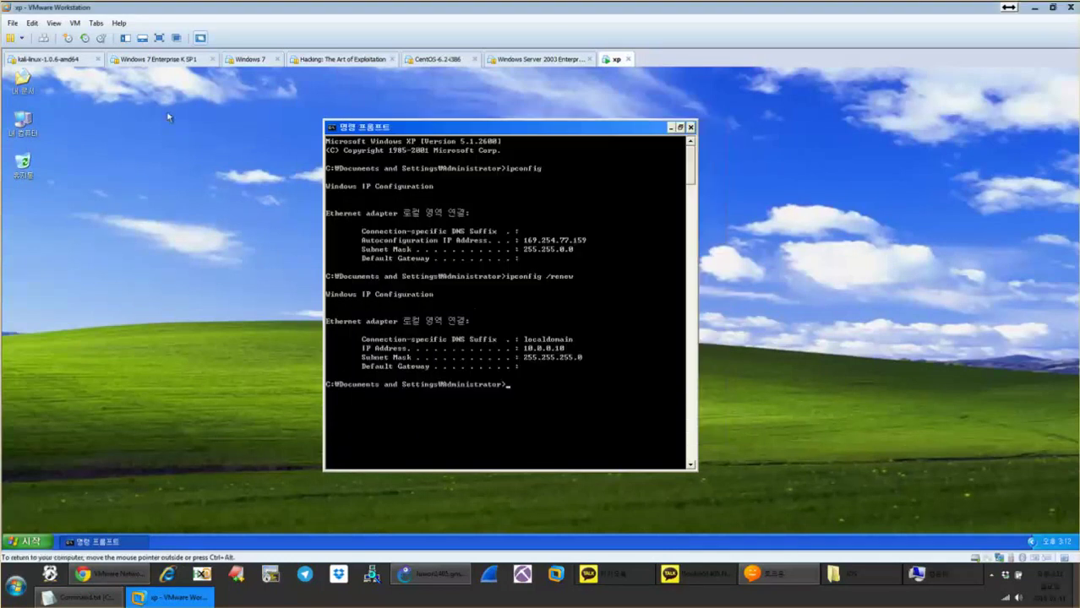
# Turn off the local DHCP service for VMnet2 in the Virtual Network Editor.
pyautogui.click(32, 24)
pyautogui.click(76, 80)
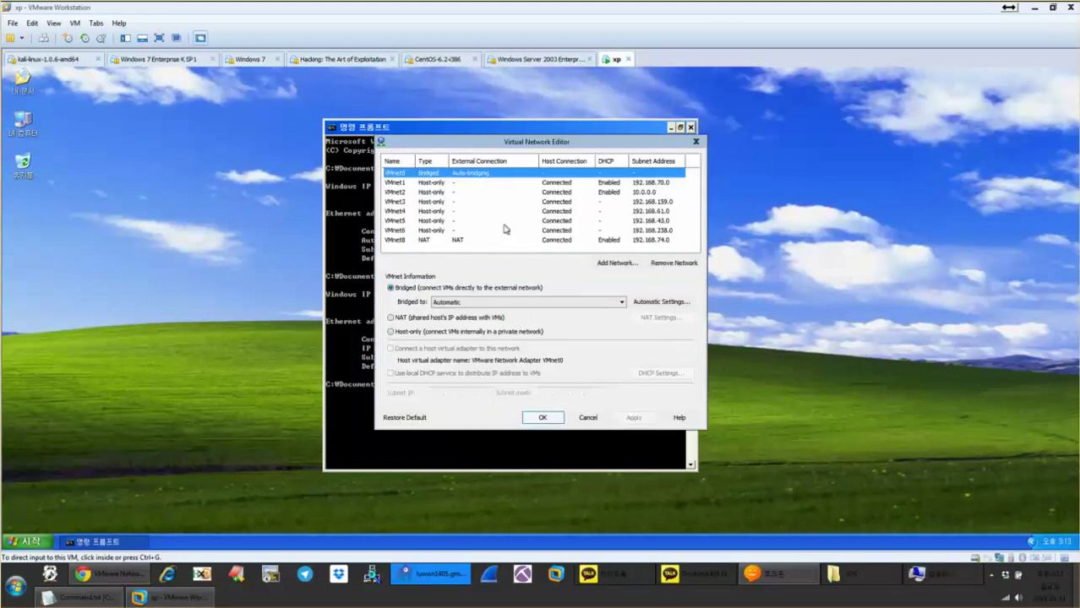
pyautogui.click(494, 230)
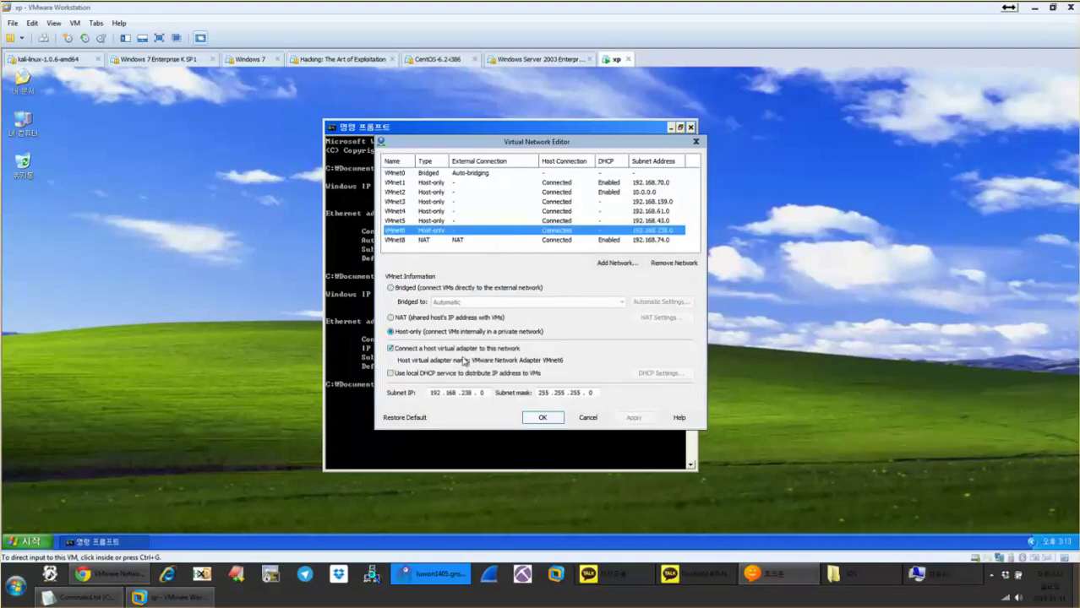
pyautogui.click(456, 242)
pyautogui.click(457, 231)
pyautogui.click(423, 193)
pyautogui.click(457, 373)
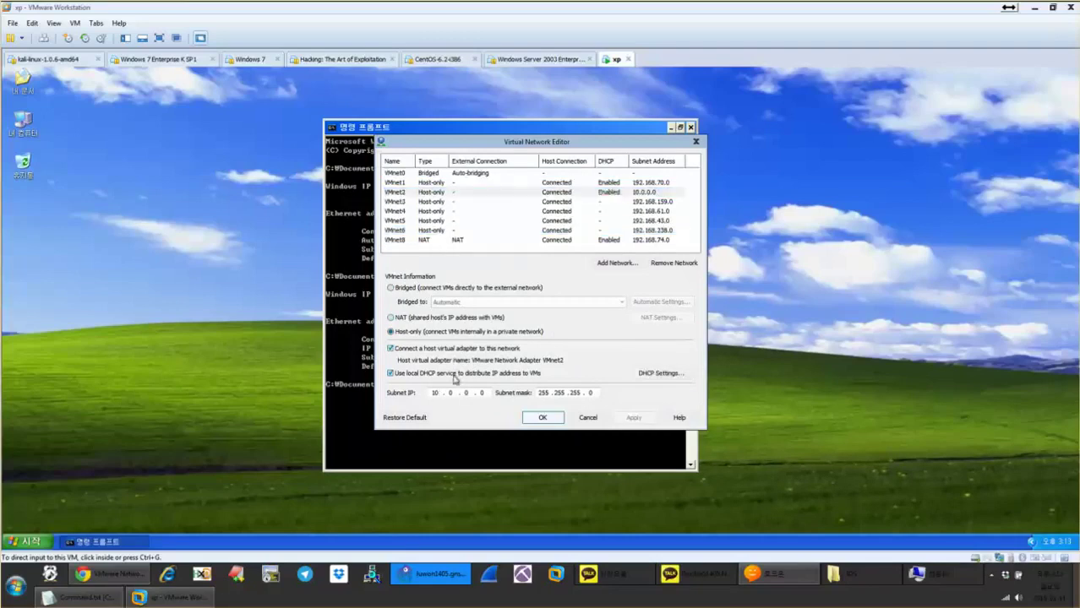
# Review the DHCP, host adapter and subnet settings of the virtual networks VMnet1 to VMnet8.
pyautogui.click(411, 203)
pyautogui.click(410, 211)
pyautogui.click(411, 221)
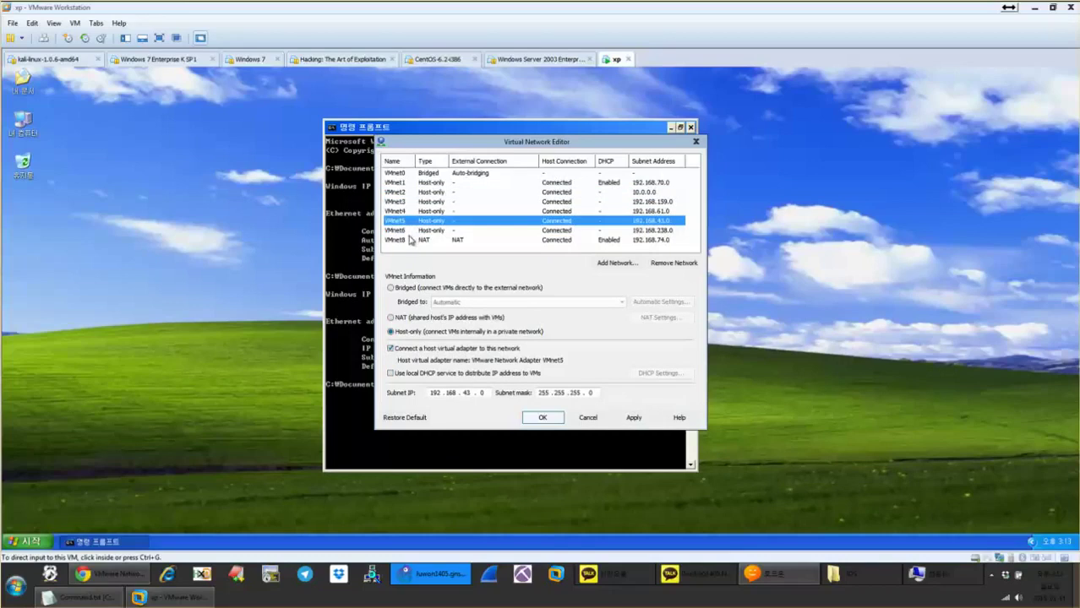
pyautogui.click(410, 230)
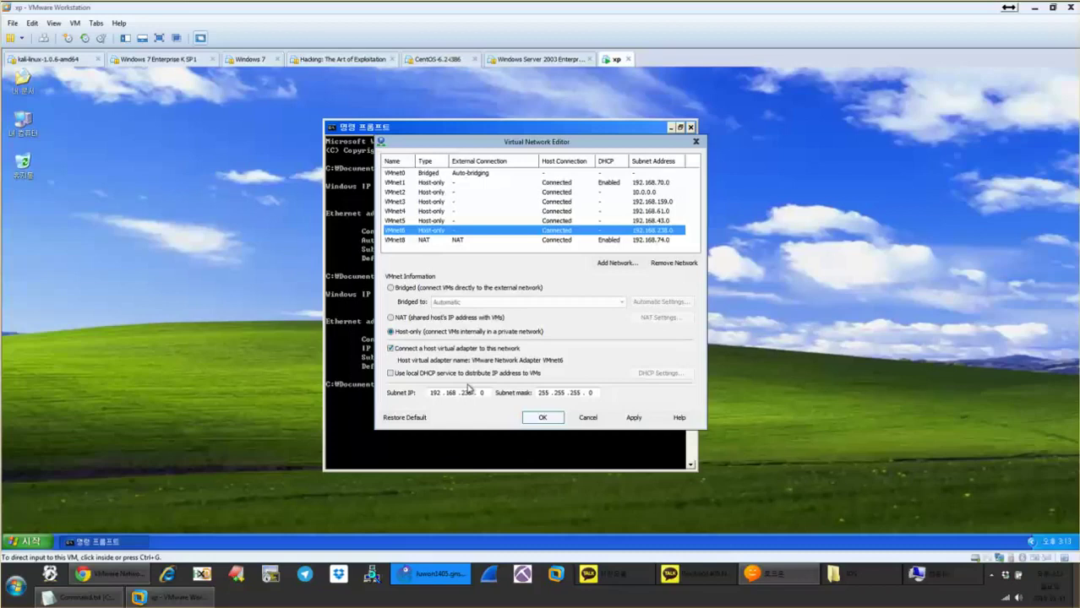
pyautogui.click(587, 193)
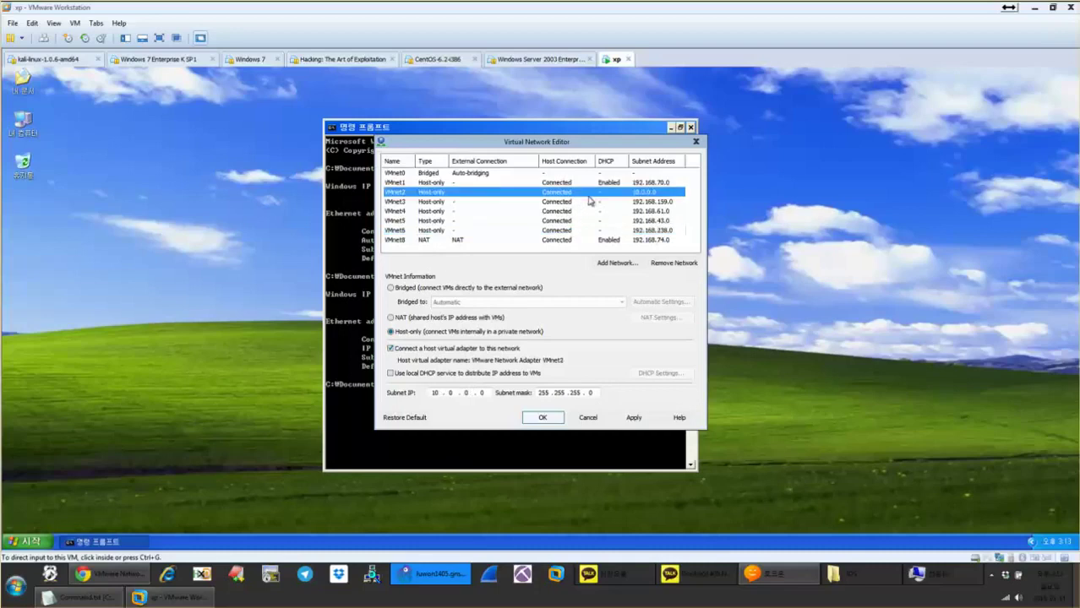
pyautogui.click(590, 203)
pyautogui.click(587, 193)
pyautogui.click(584, 204)
pyautogui.click(585, 211)
pyautogui.click(580, 221)
pyautogui.click(574, 230)
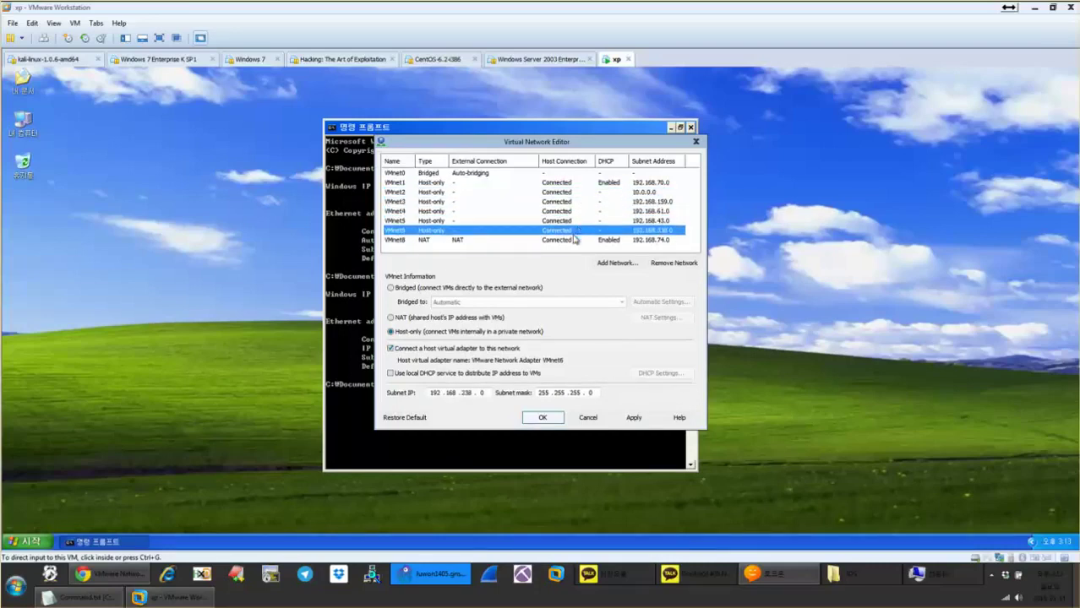
pyautogui.click(577, 240)
pyautogui.click(577, 230)
pyautogui.click(578, 220)
pyautogui.click(579, 211)
pyautogui.click(578, 202)
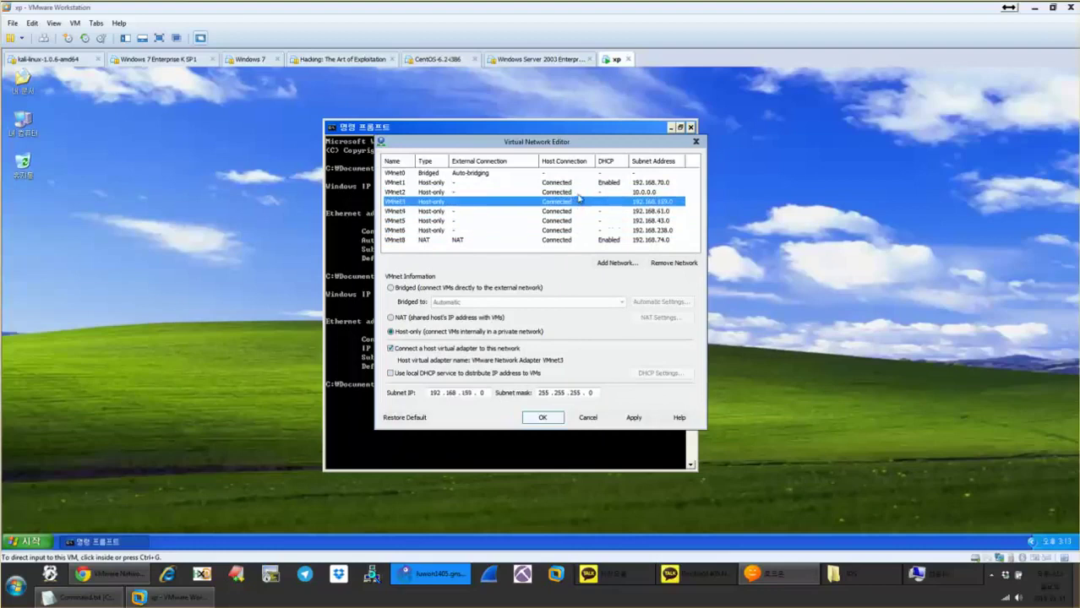
pyautogui.click(579, 194)
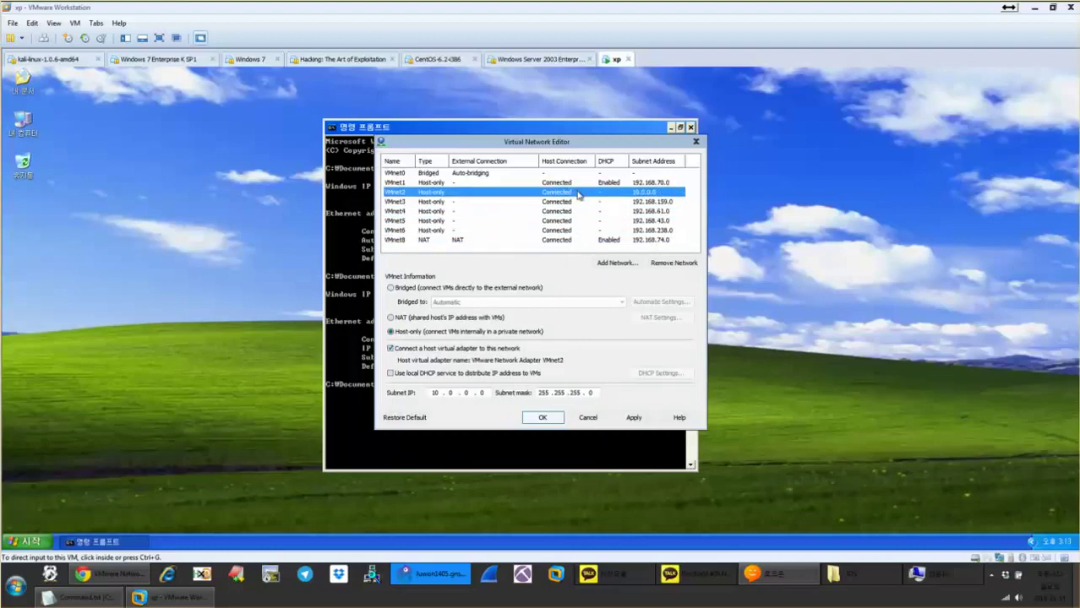
pyautogui.click(407, 201)
pyautogui.click(408, 210)
pyautogui.click(409, 221)
pyautogui.click(409, 232)
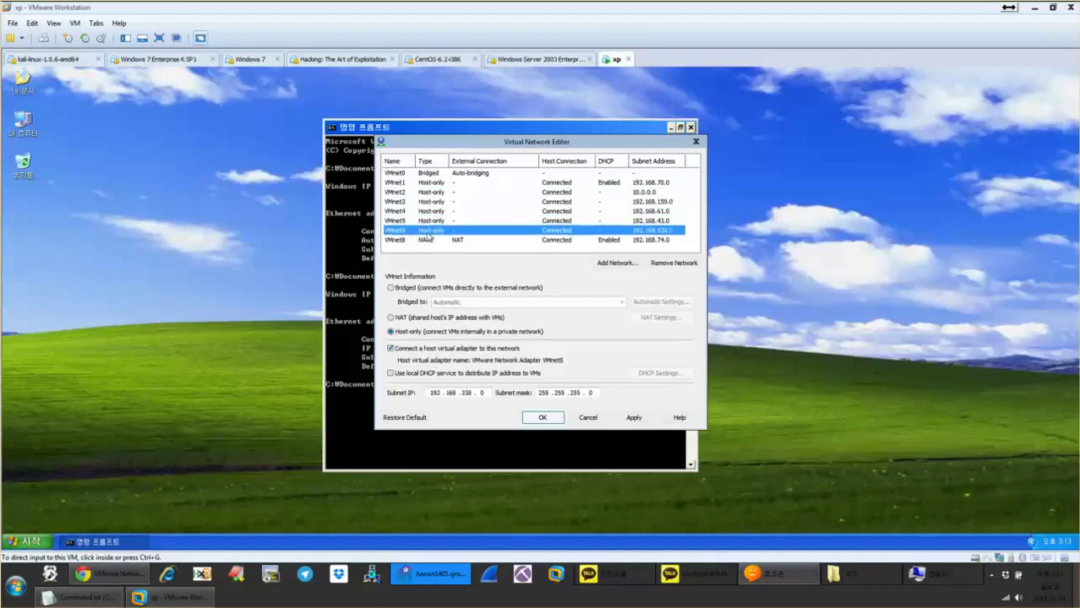
pyautogui.click(408, 221)
pyautogui.click(407, 212)
pyautogui.click(405, 203)
pyautogui.click(403, 185)
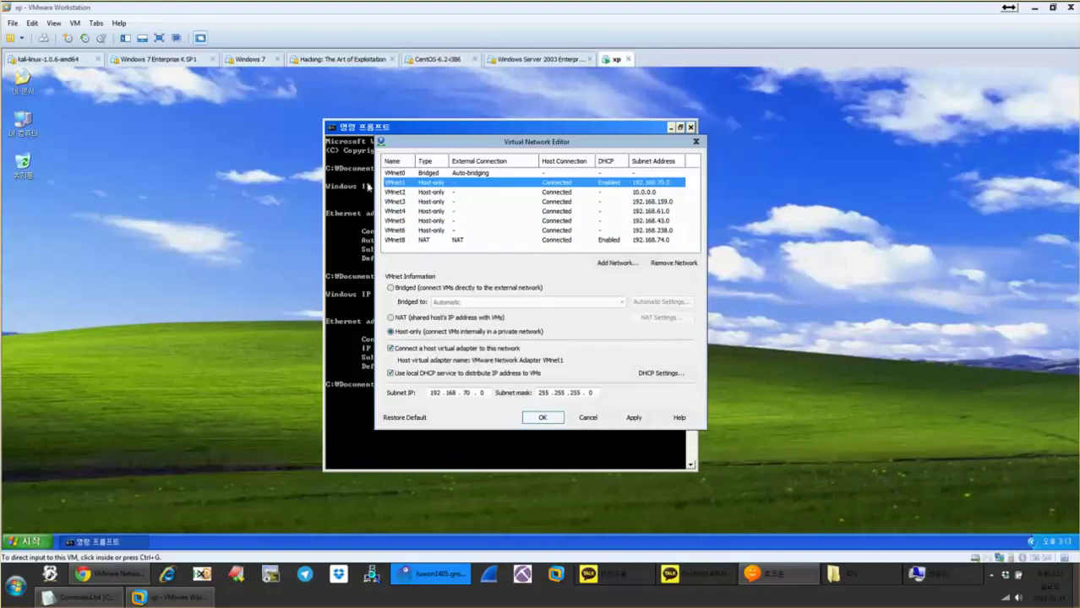
# Compare the DHCP and subnet settings of VMnet1 with those of VMnet2.
pyautogui.click(403, 193)
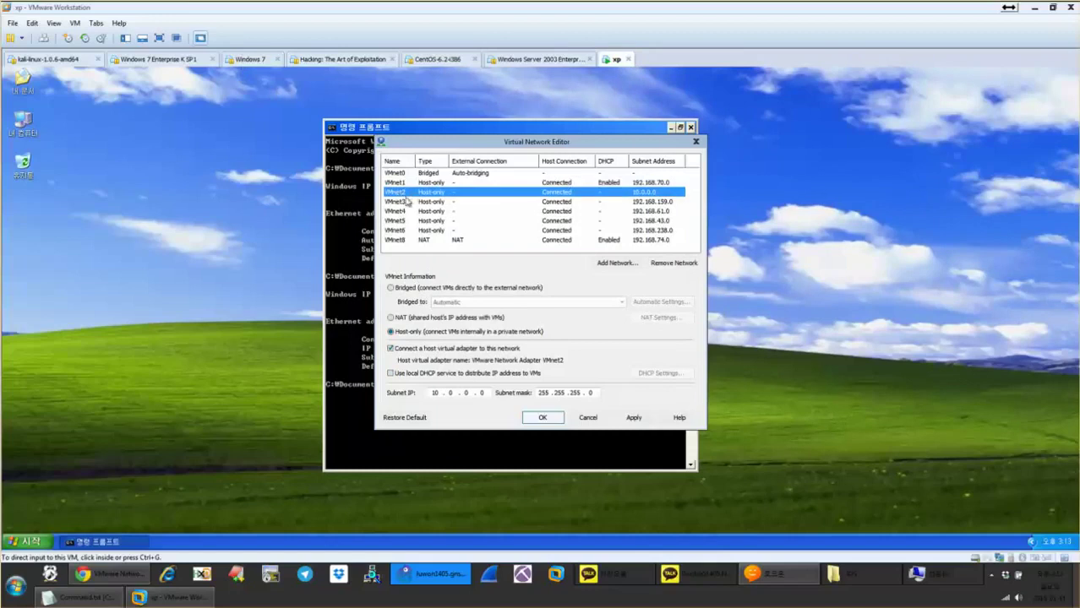
pyautogui.click(418, 181)
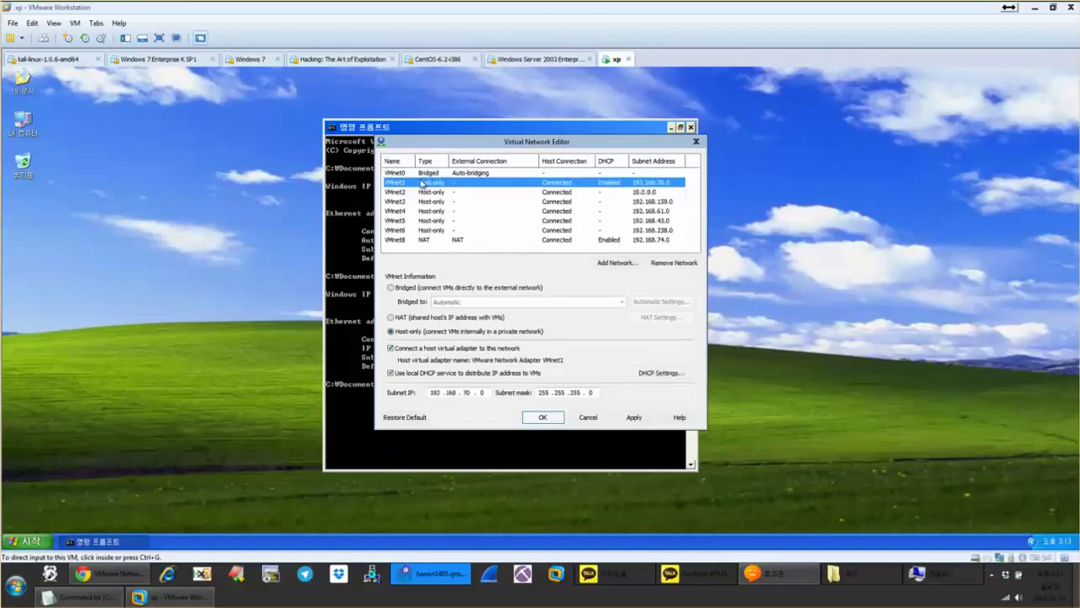
pyautogui.click(419, 191)
pyautogui.click(418, 183)
pyautogui.click(417, 191)
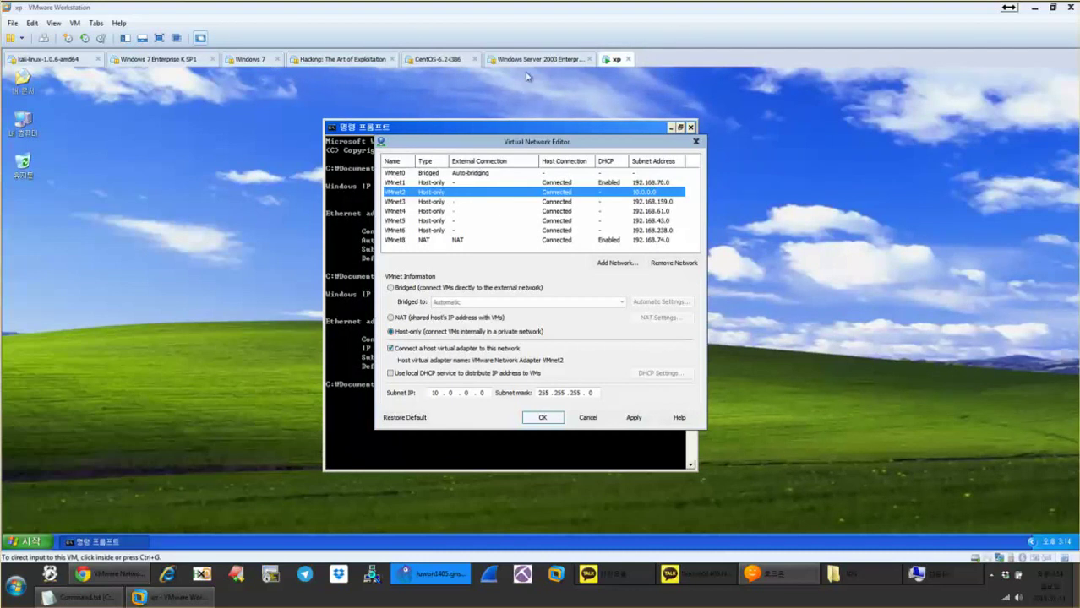
pyautogui.click(430, 185)
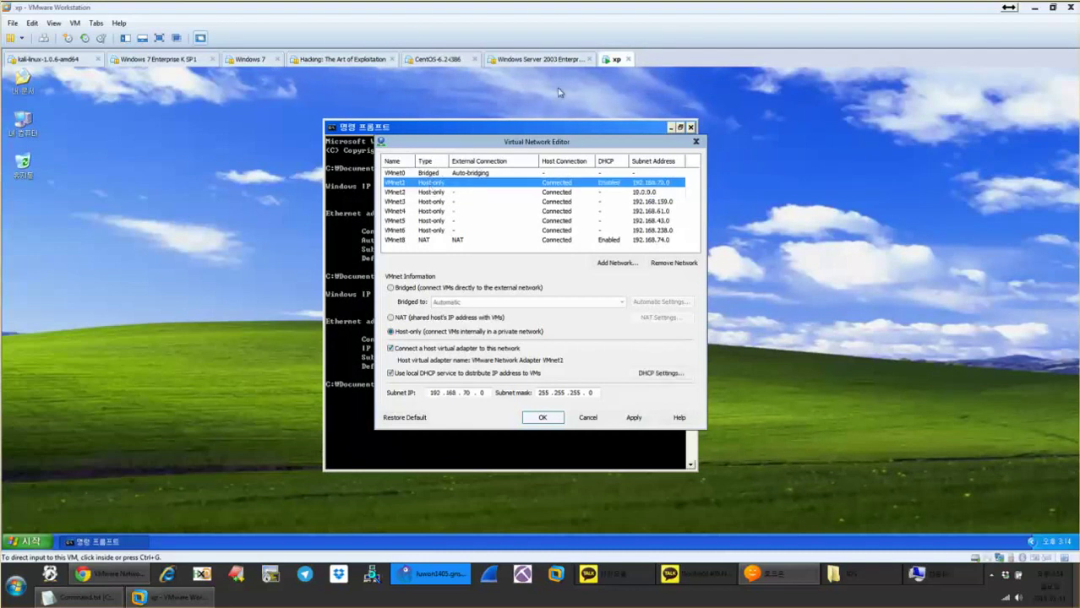
pyautogui.click(426, 193)
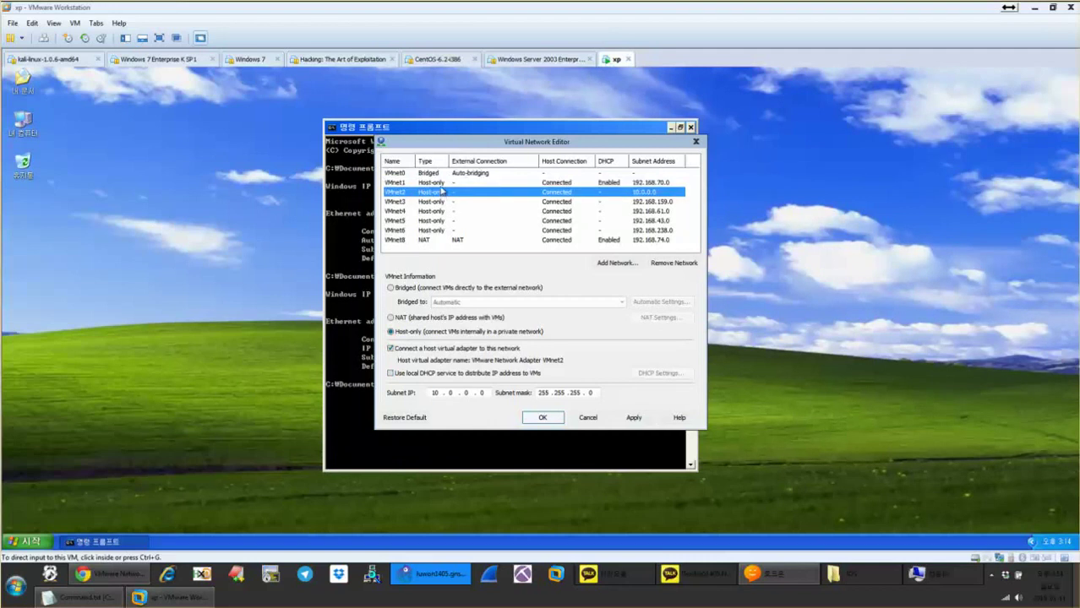
pyautogui.click(441, 182)
pyautogui.click(441, 193)
pyautogui.click(441, 182)
pyautogui.click(441, 193)
pyautogui.click(441, 183)
pyautogui.click(441, 201)
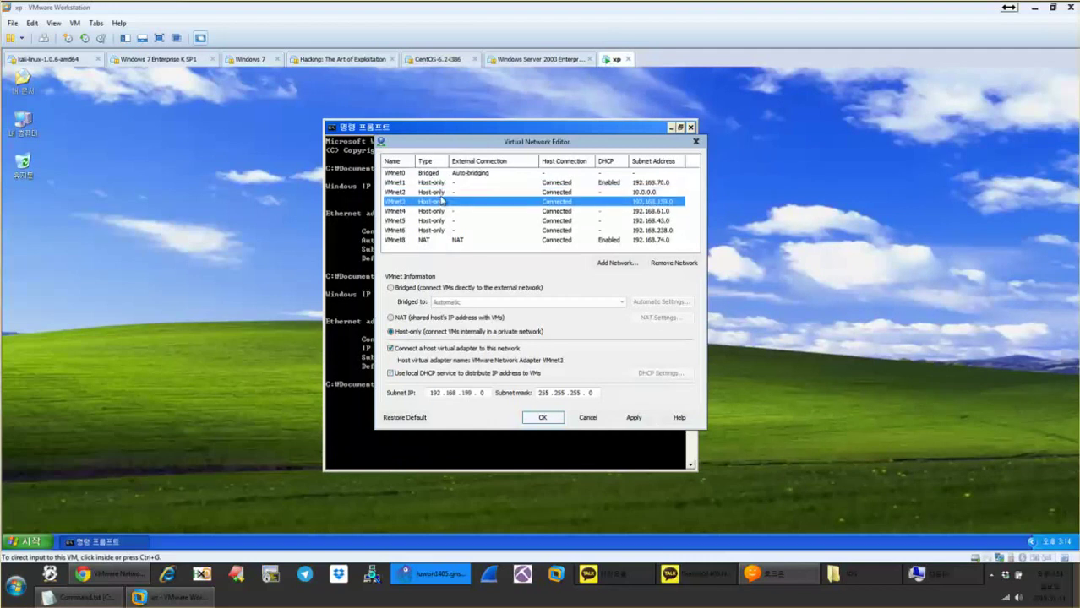
pyautogui.click(442, 193)
pyautogui.click(443, 182)
pyautogui.click(444, 193)
pyautogui.click(444, 182)
pyautogui.click(447, 193)
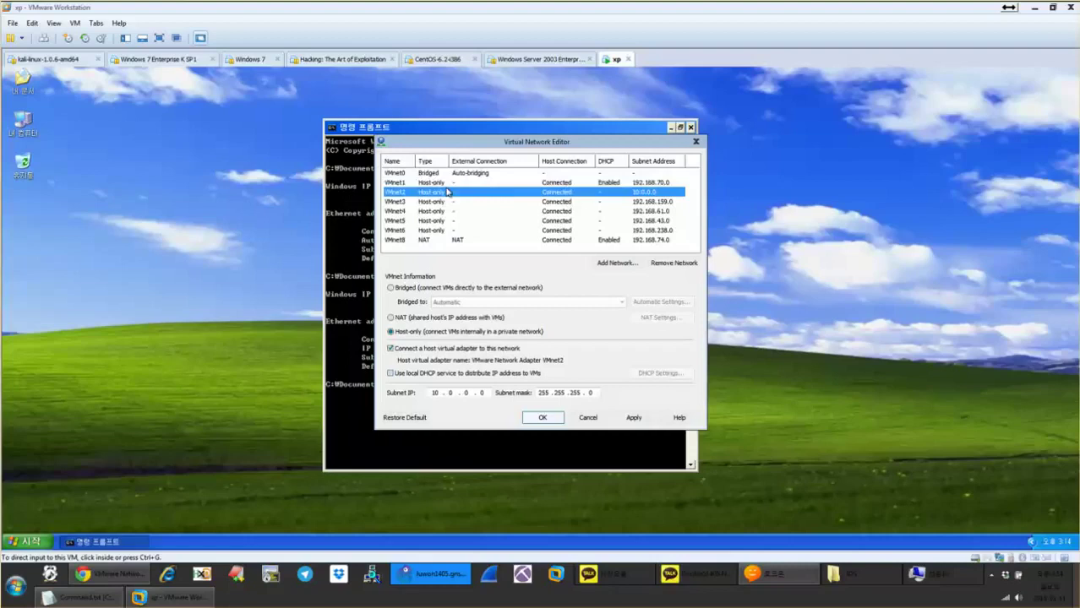
# Check the subnet addresses of the host-only networks and apply the changed virtual network configuration.
pyautogui.click(653, 203)
pyautogui.click(655, 220)
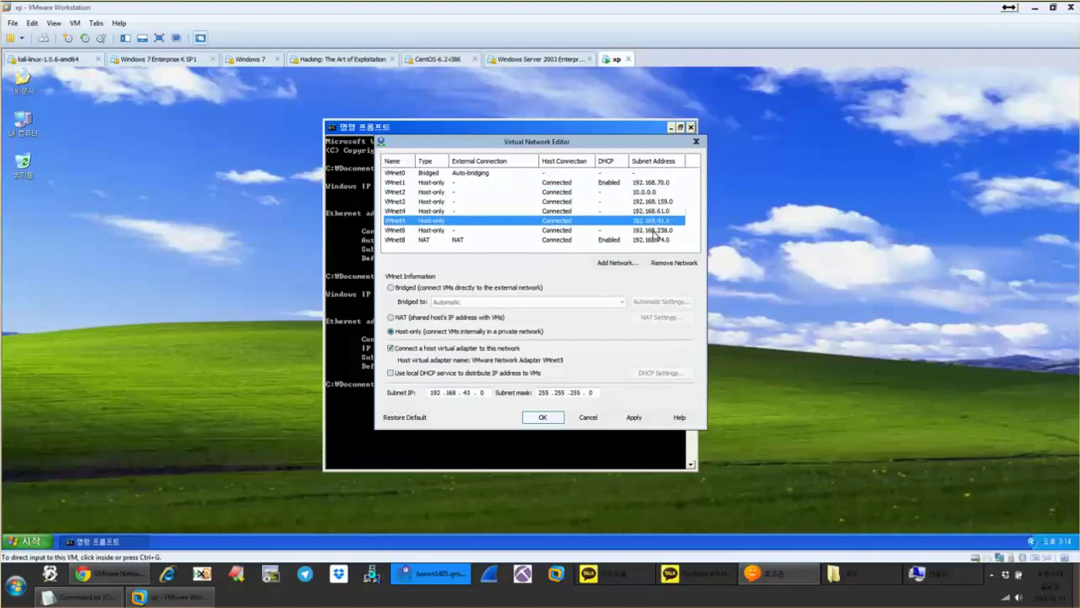
pyautogui.click(658, 210)
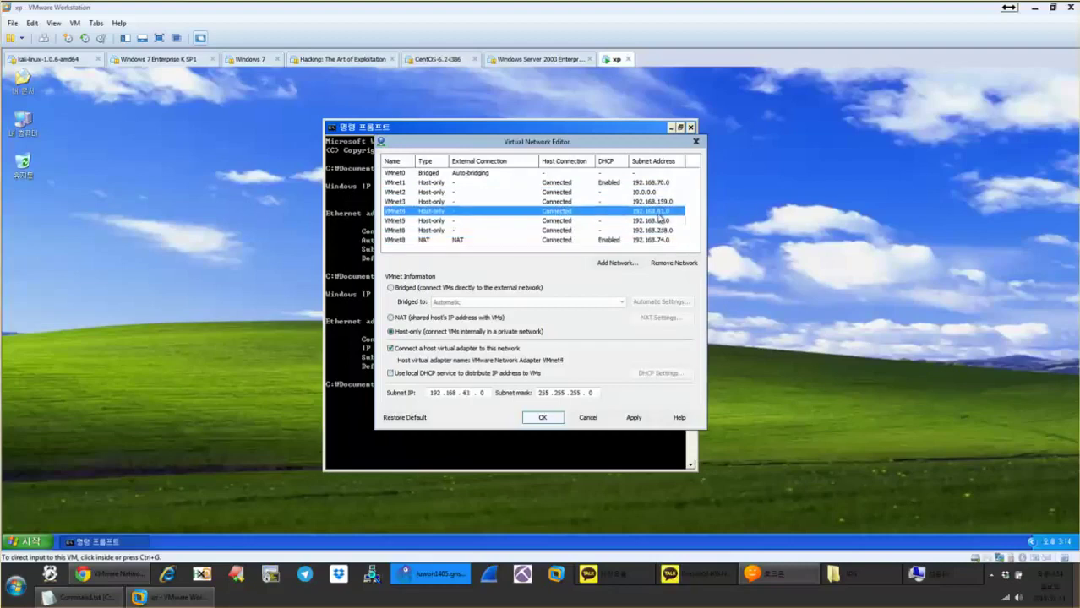
pyautogui.click(657, 201)
pyautogui.click(655, 192)
pyautogui.click(654, 183)
pyautogui.click(655, 192)
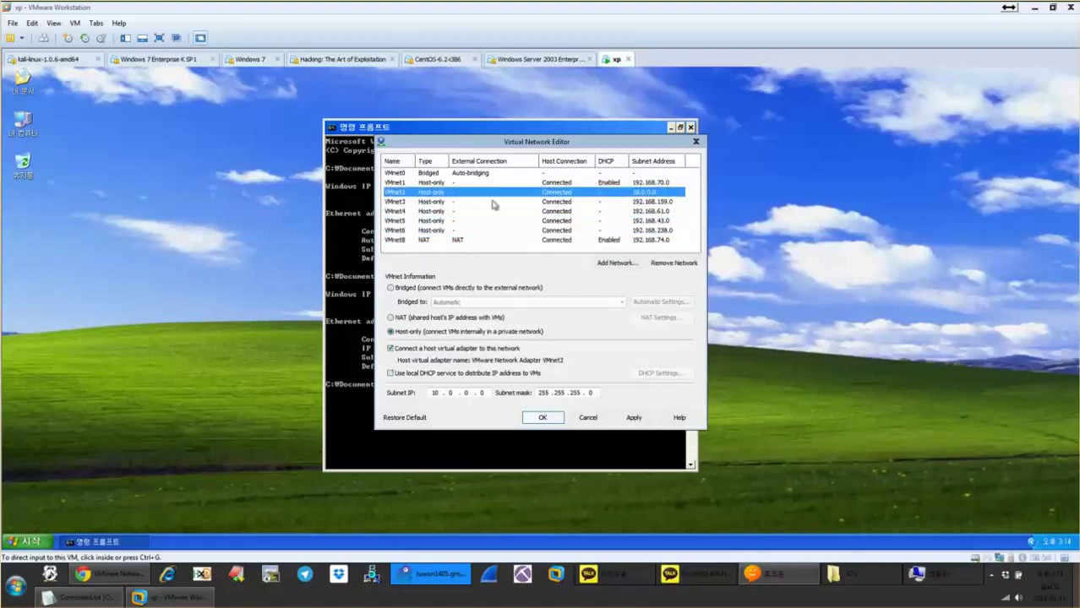
pyautogui.click(641, 420)
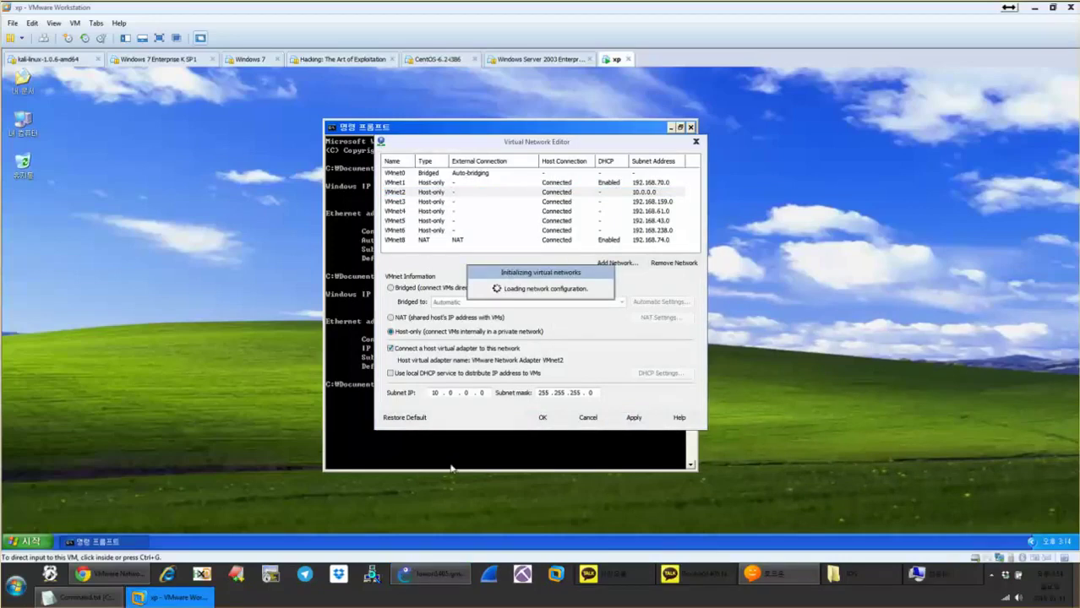
# Open the host computer's network connections and inspect the connection details of VMware Network Adapter VMnet5.
pyautogui.click(15, 586)
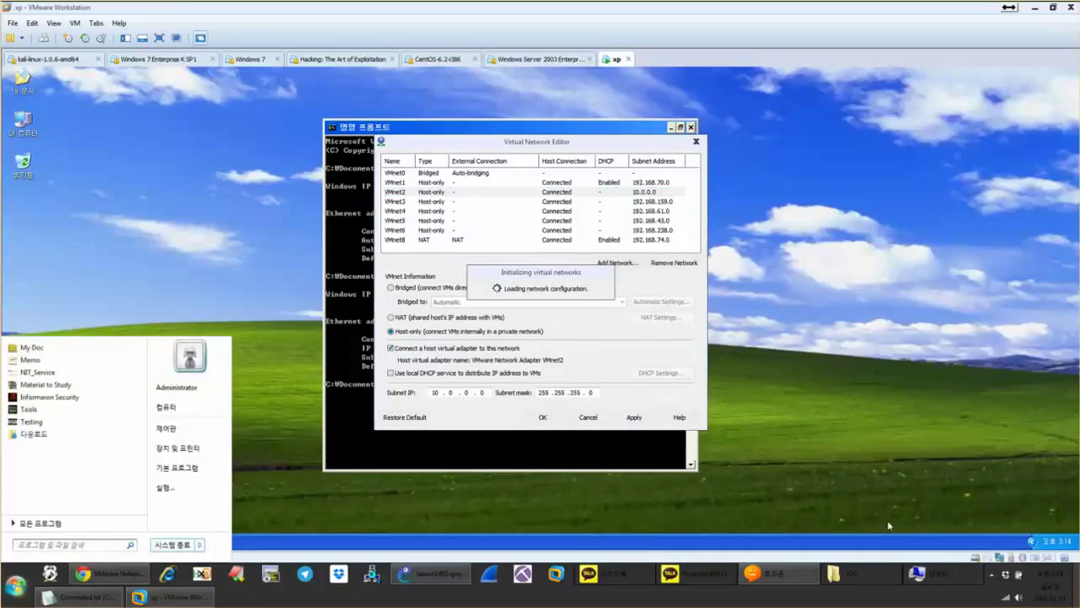
pyautogui.rightClick(1017, 599)
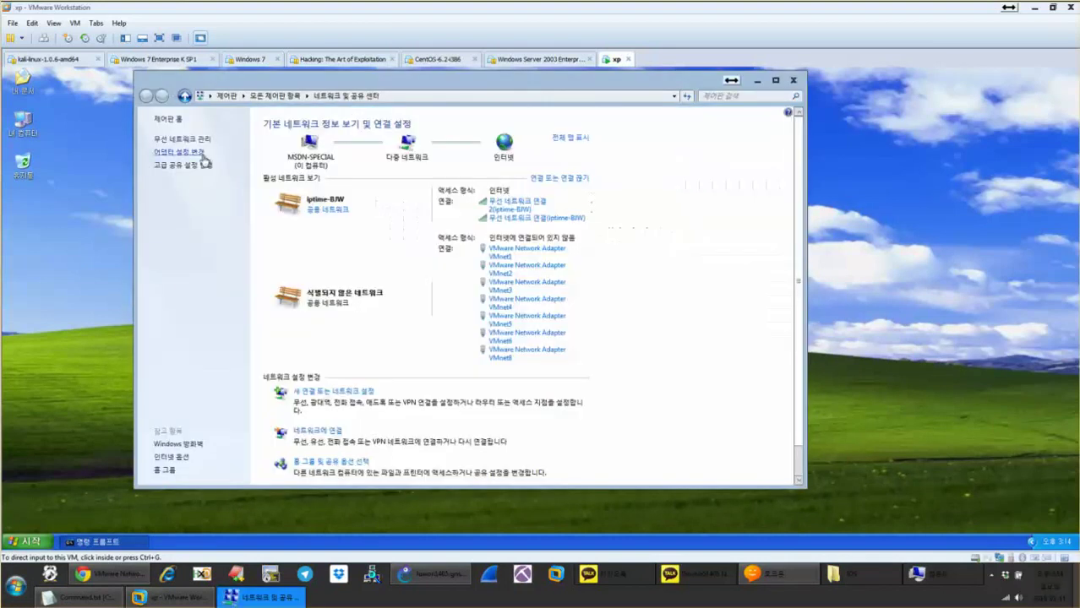
pyautogui.click(191, 153)
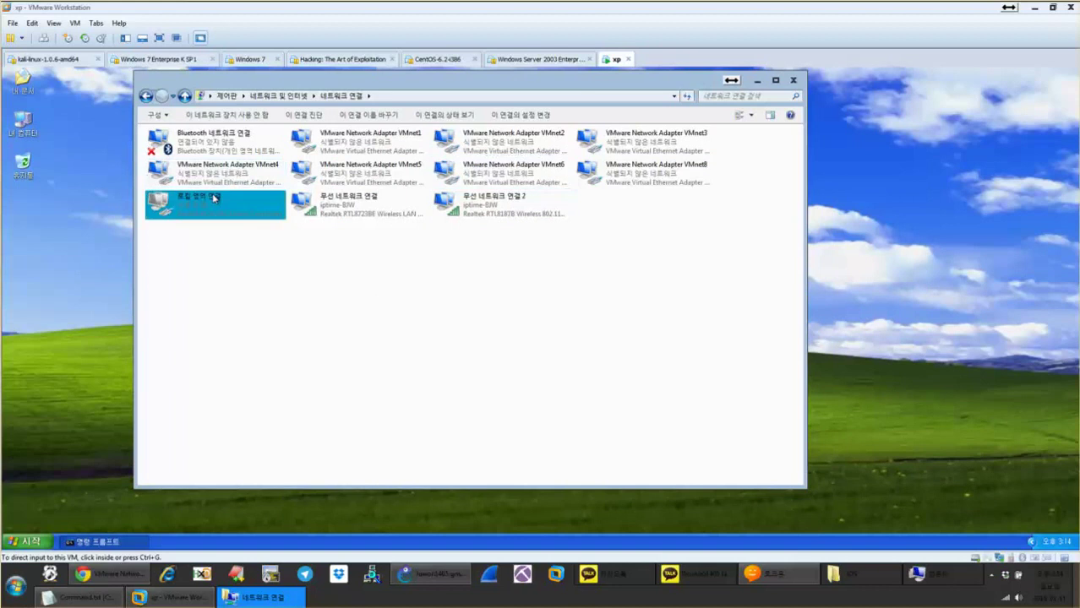
pyautogui.doubleClick(314, 173)
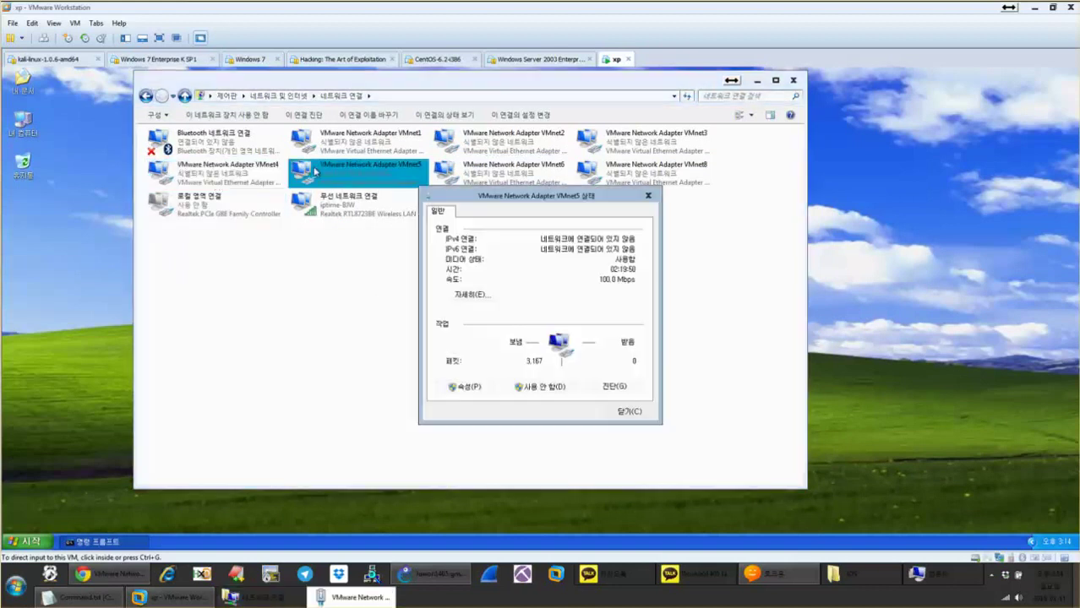
pyautogui.click(501, 296)
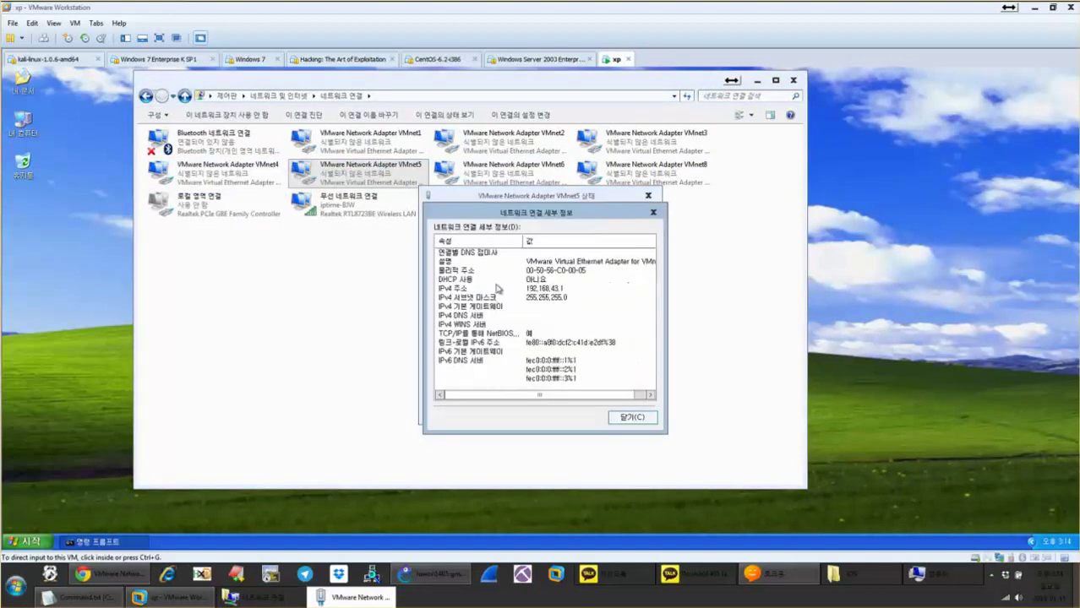
pyautogui.click(632, 417)
pyautogui.click(627, 410)
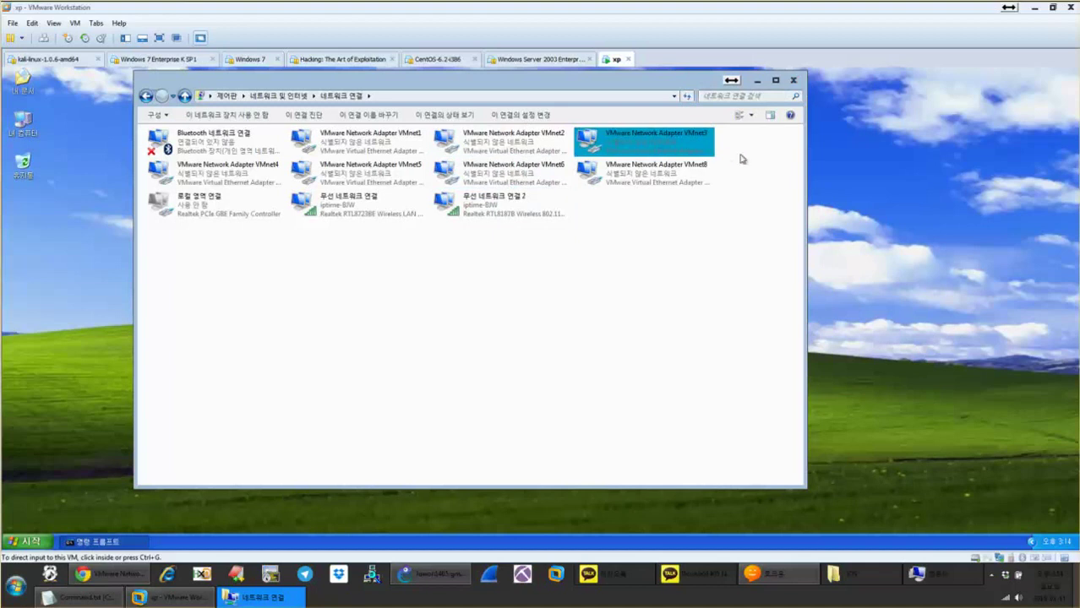
pyautogui.moveTo(772, 135); pyautogui.dragTo(148, 186)
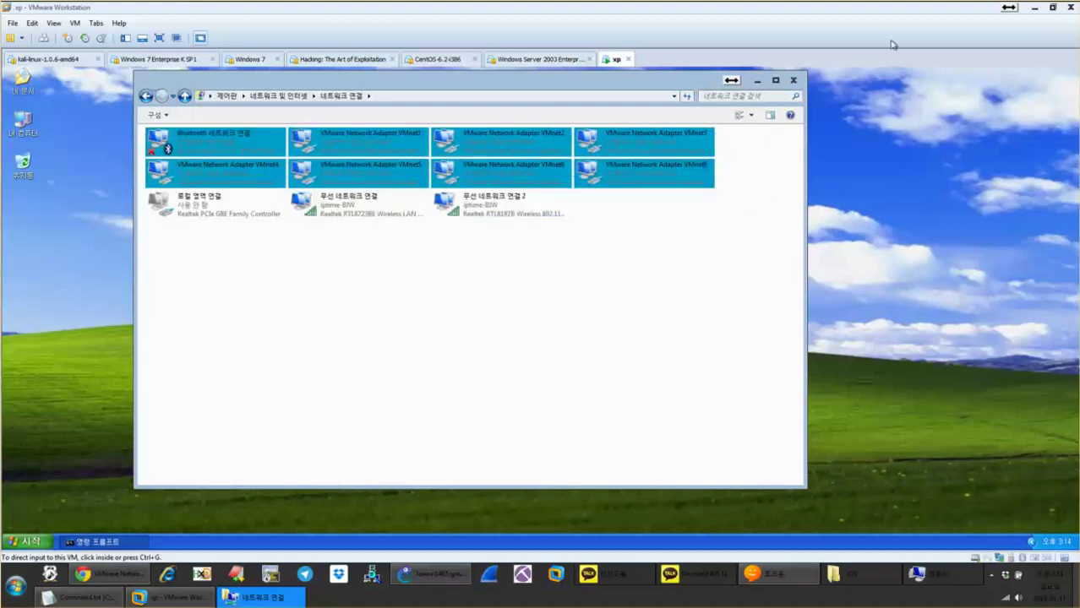
pyautogui.click(792, 81)
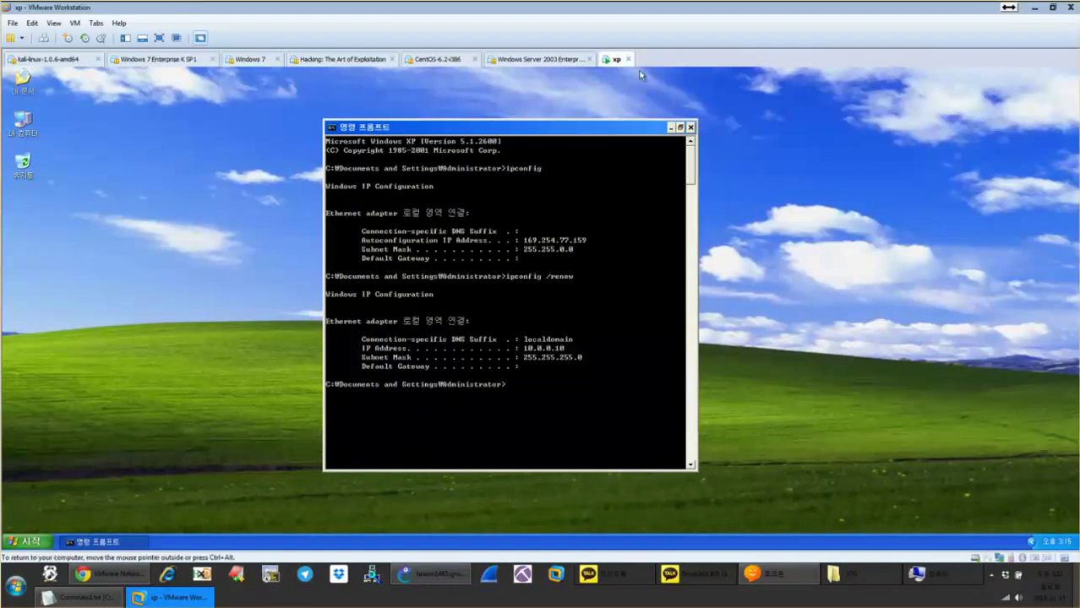
# Close the XP command prompt and confirm VMnet2 (Host-only) as the custom network for the xp virtual machine's network adapter.
pyautogui.click(691, 128)
pyautogui.rightClick(615, 60)
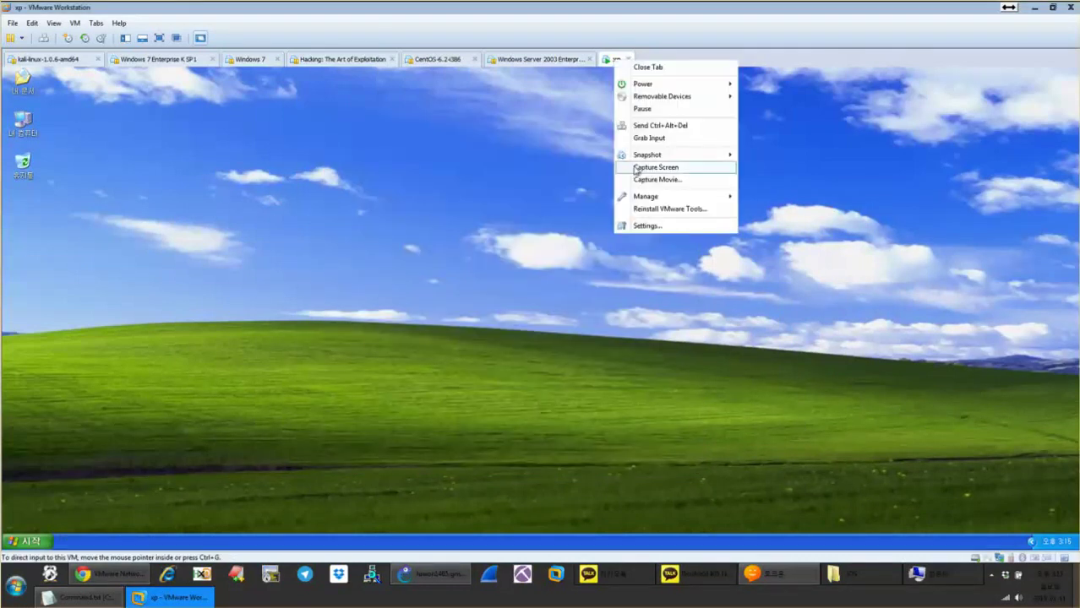
pyautogui.click(652, 227)
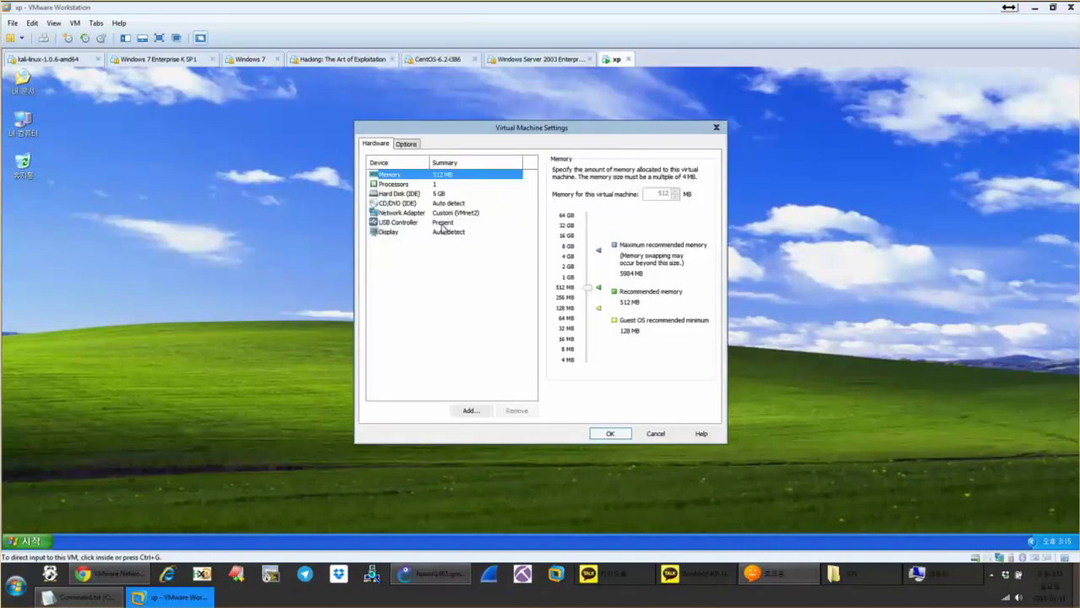
pyautogui.click(450, 223)
pyautogui.click(469, 214)
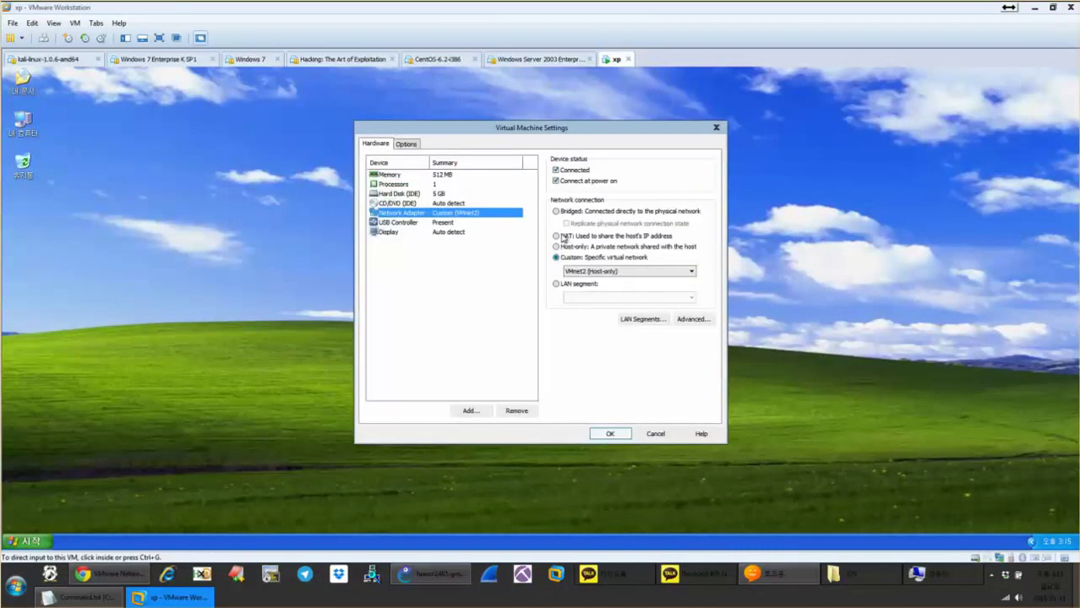
pyautogui.click(615, 271)
pyautogui.click(624, 296)
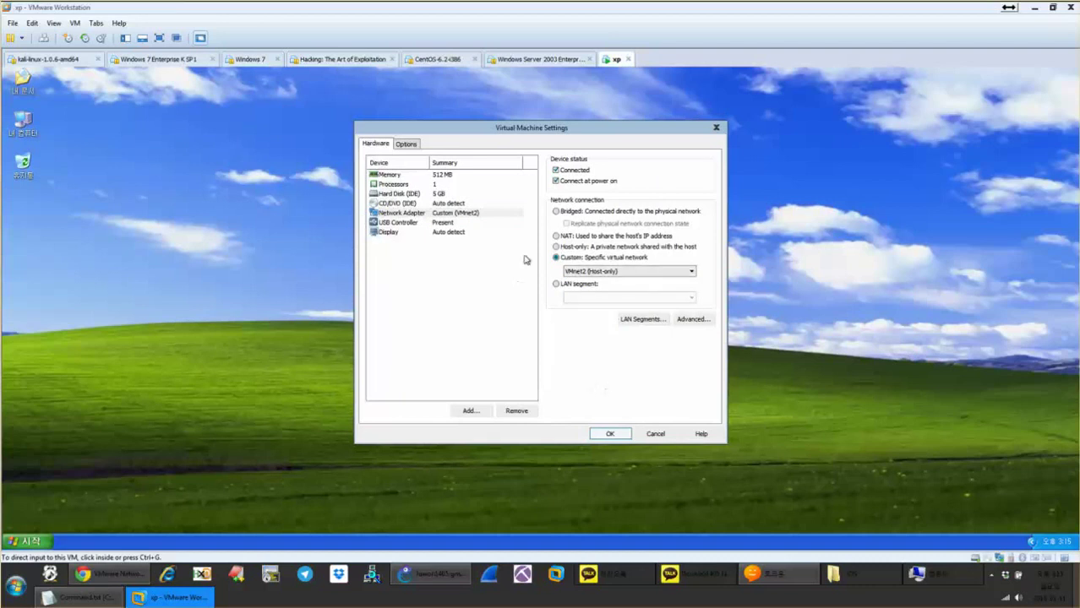
pyautogui.click(607, 434)
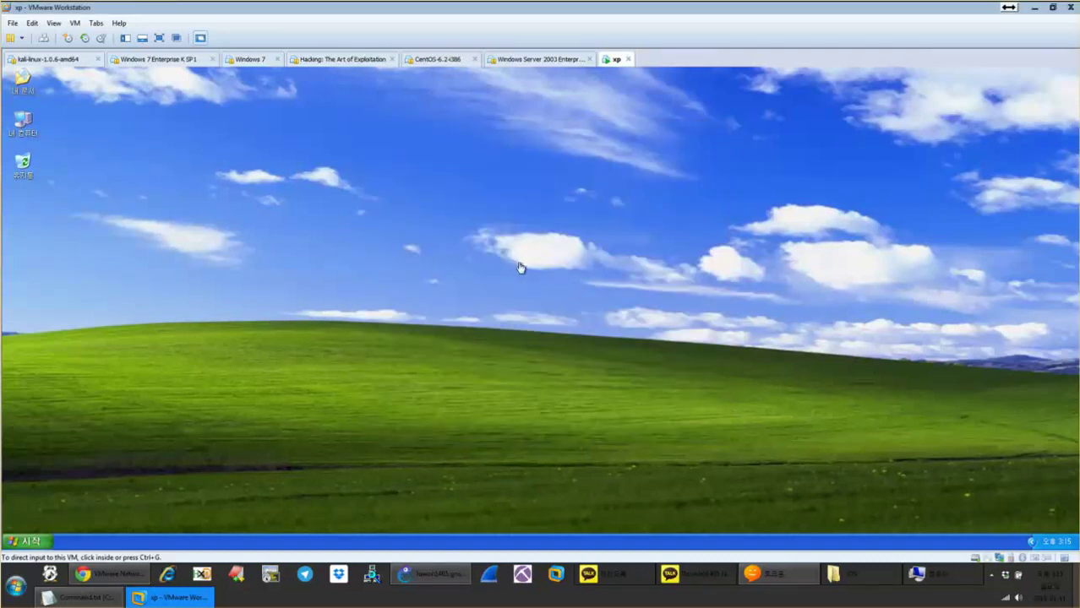
# Switch to GNS3 and place a Host device to the right of switch S/W_1.
pyautogui.click(431, 575)
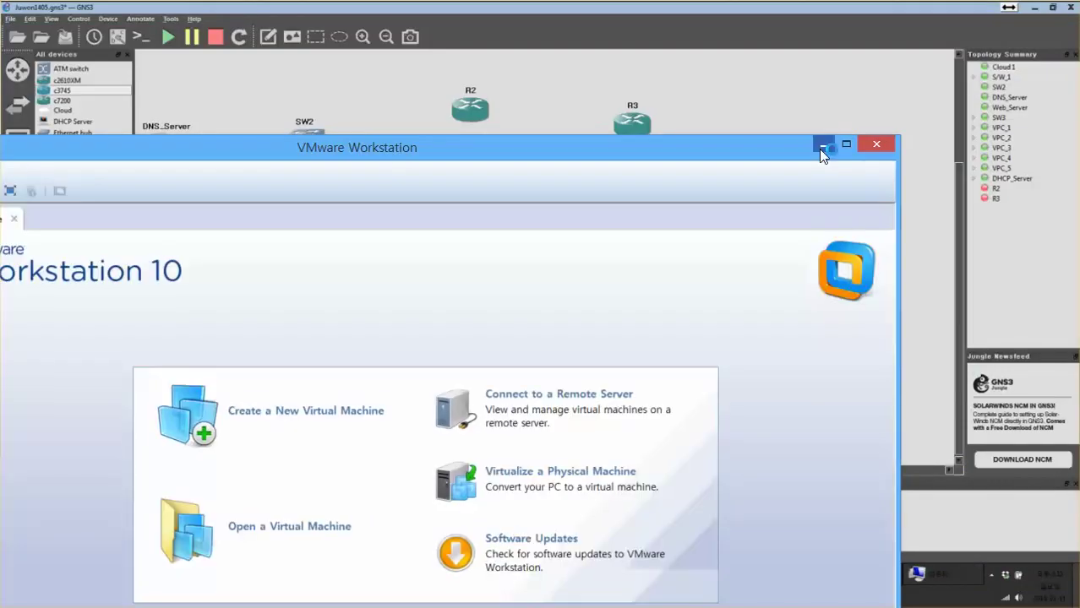
pyautogui.click(819, 147)
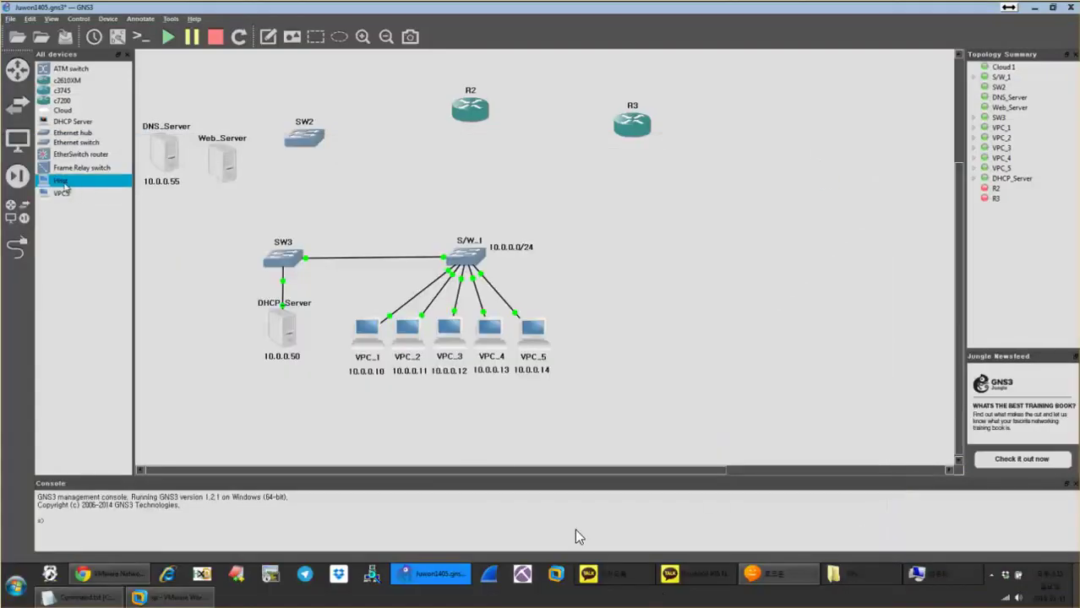
pyautogui.moveTo(245, 327); pyautogui.dragTo(609, 264)
# Link switch S/W_1 to Host4 through its nio_gen_eth:VMware Network Adapter VMnet2 interface.
pyautogui.click(17, 247)
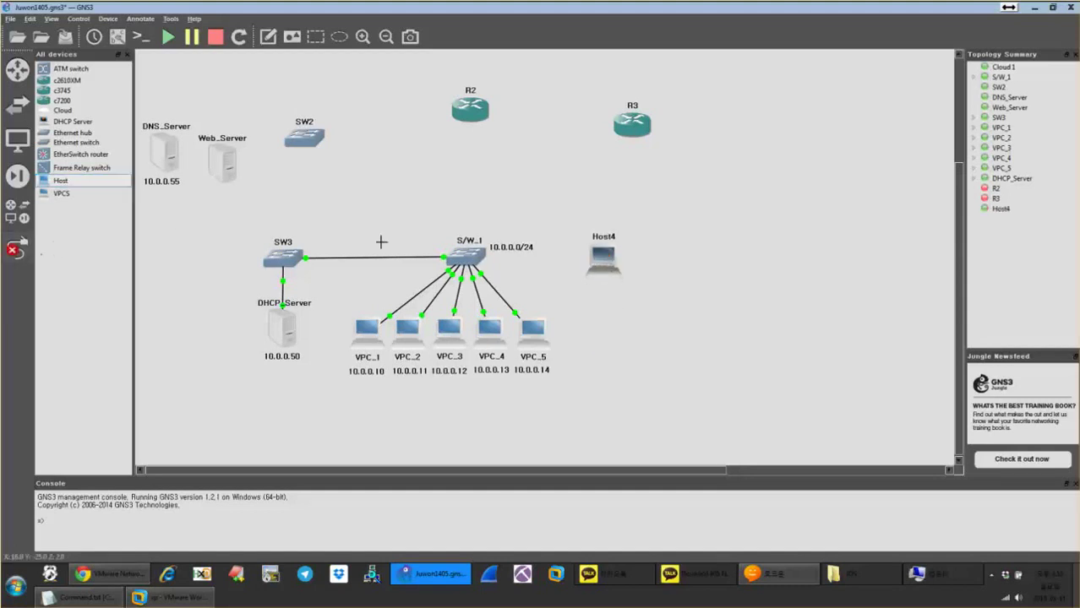
pyautogui.click(469, 264)
pyautogui.click(497, 337)
pyautogui.click(602, 258)
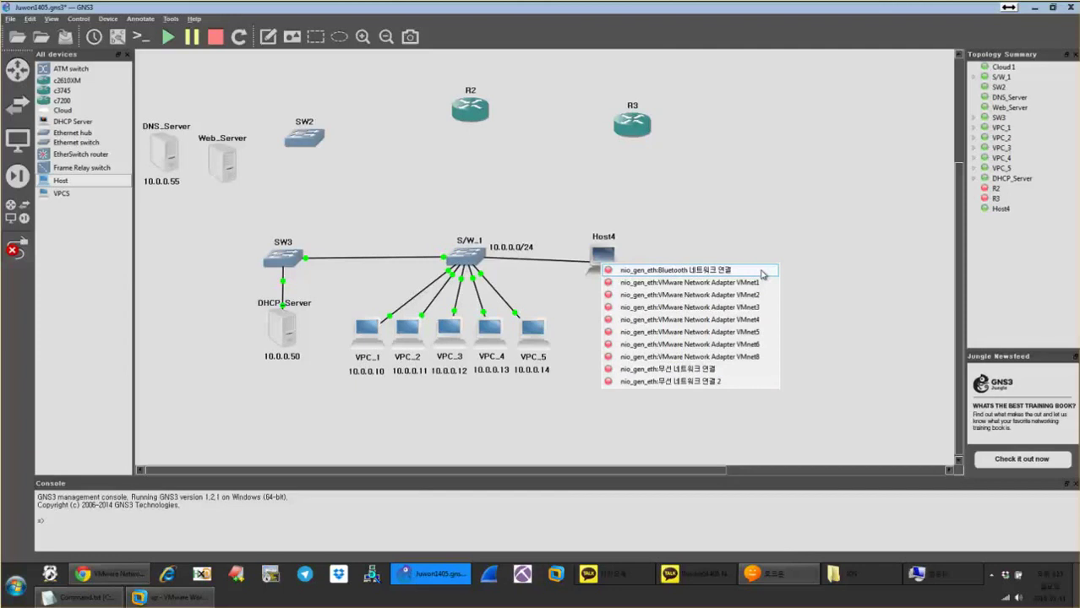
pyautogui.press('Escape')
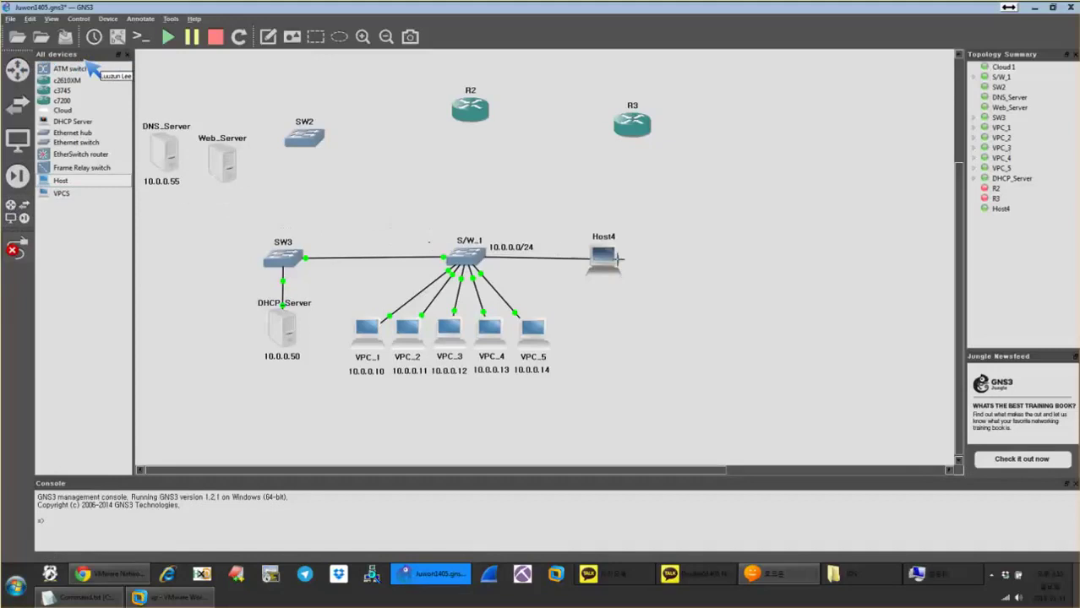
pyautogui.click(605, 272)
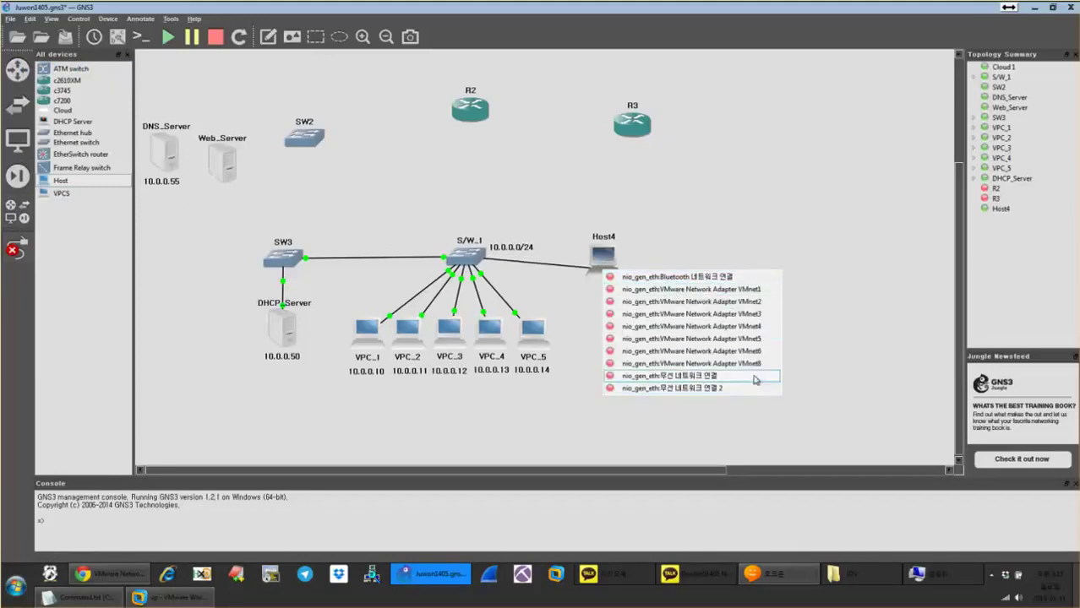
pyautogui.click(765, 304)
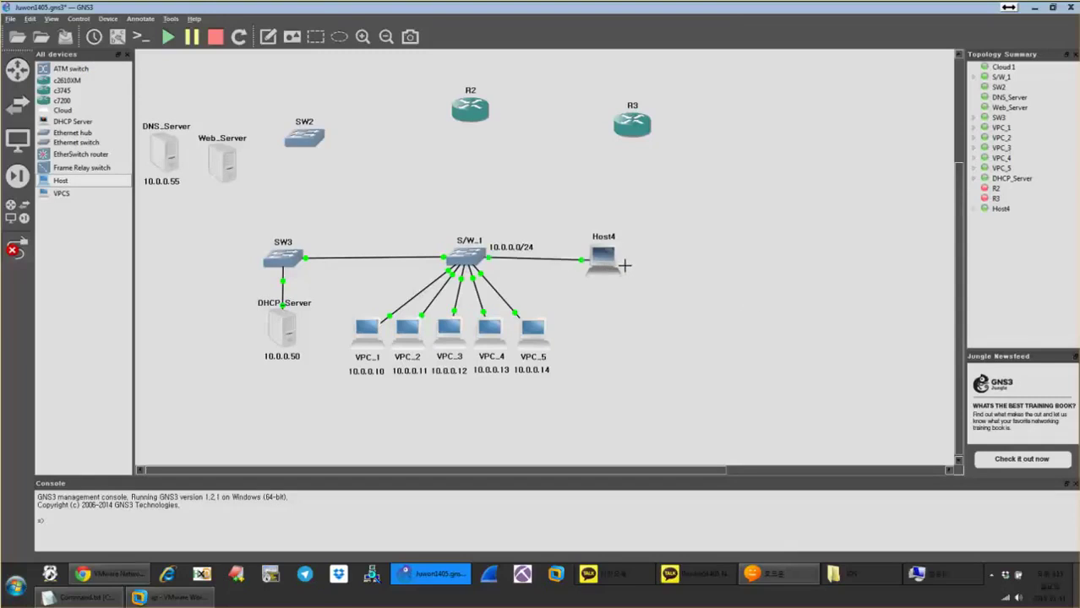
pyautogui.click(15, 249)
# Move Host4 slightly farther to the right of switch S/W_1 in the topology.
pyautogui.moveTo(594, 268); pyautogui.dragTo(615, 262)
pyautogui.rightClick(615, 261)
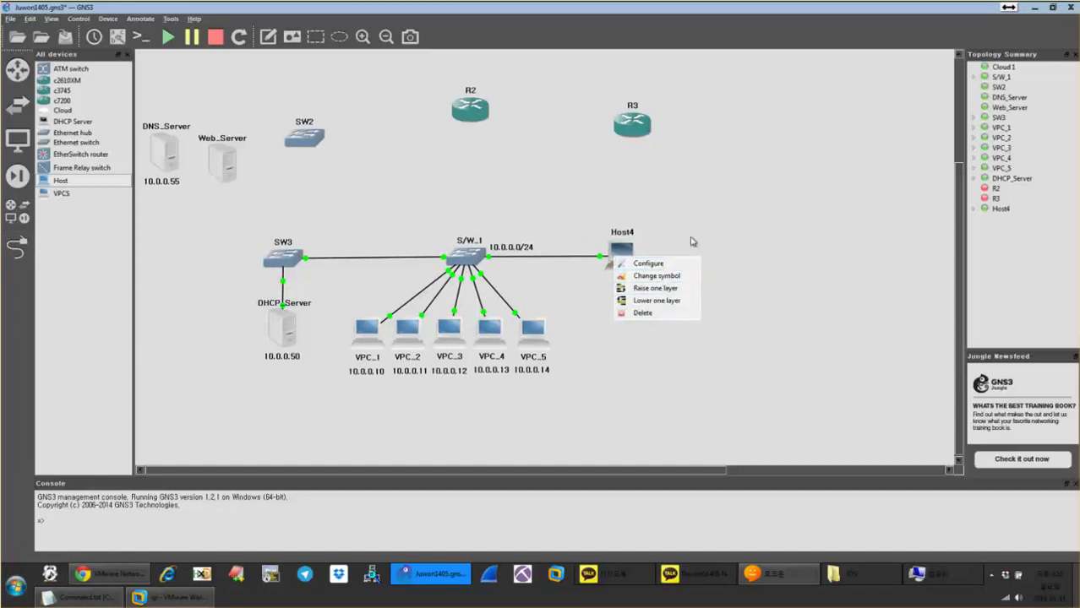
pyautogui.click(625, 269)
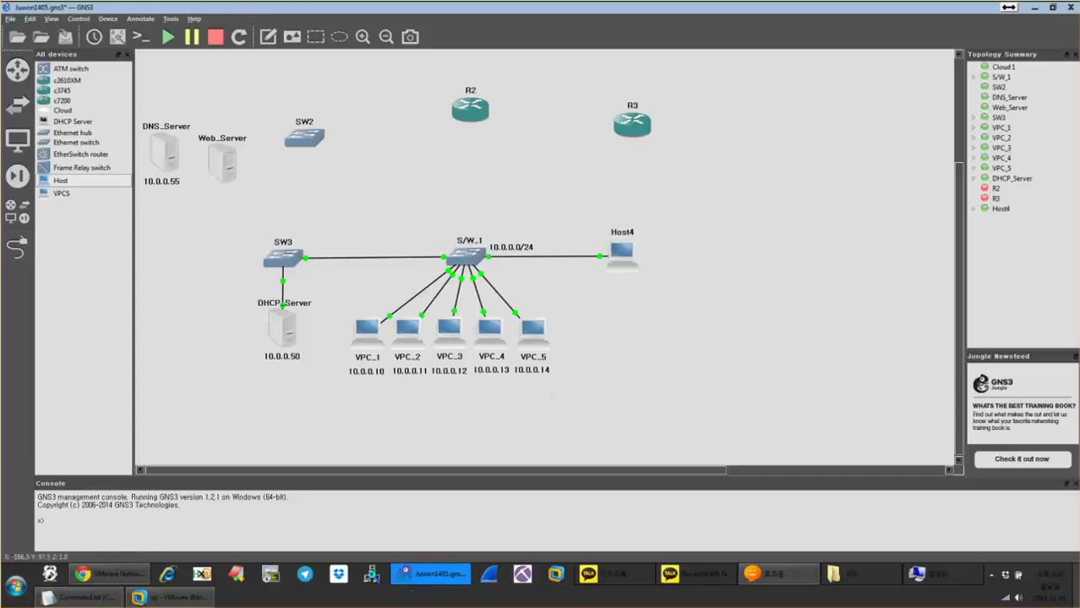
# Switch to VMware Workstation and shrink its window so the XP desktop sits beside the GNS3 topology.
pyautogui.click(169, 598)
pyautogui.moveTo(599, 6); pyautogui.dragTo(796, 123)
pyautogui.moveTo(410, 112); pyautogui.dragTo(579, 265)
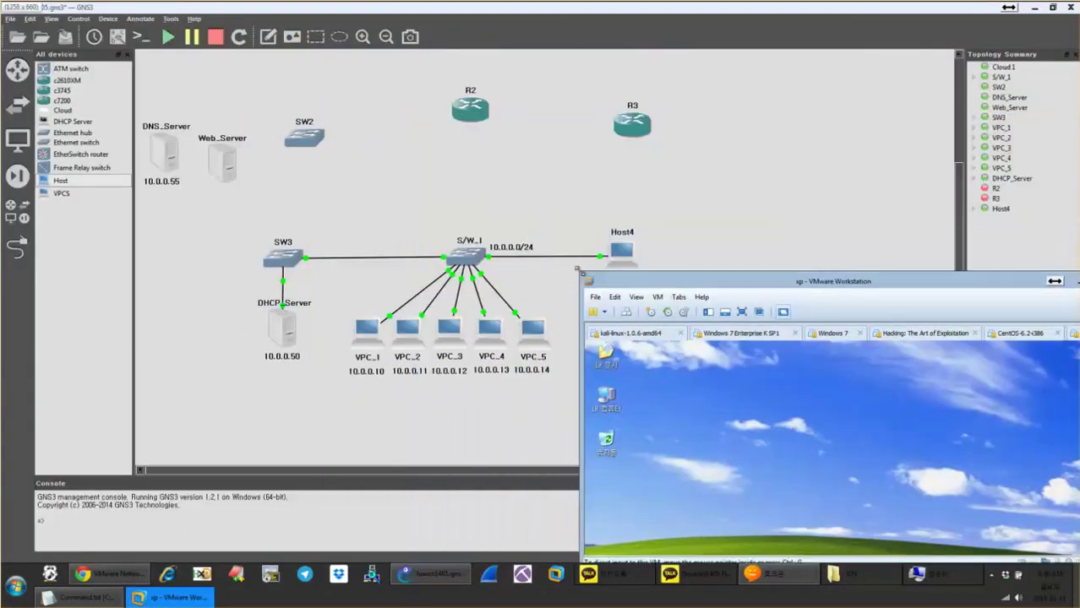
pyautogui.moveTo(642, 273); pyautogui.dragTo(699, 124)
pyautogui.click(666, 390)
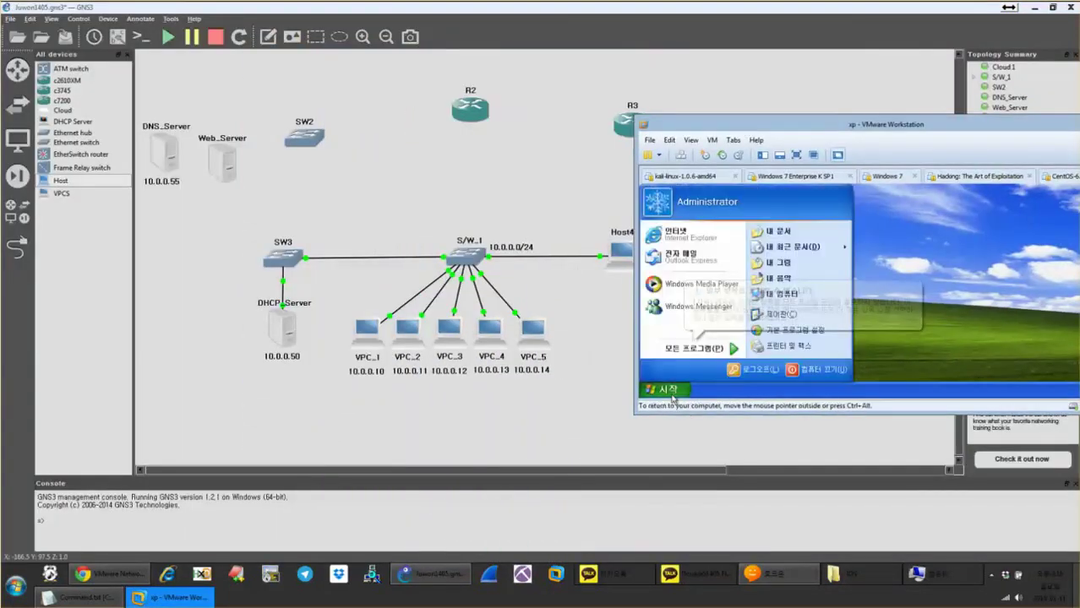
pyautogui.moveTo(718, 348)
pyautogui.click(907, 334)
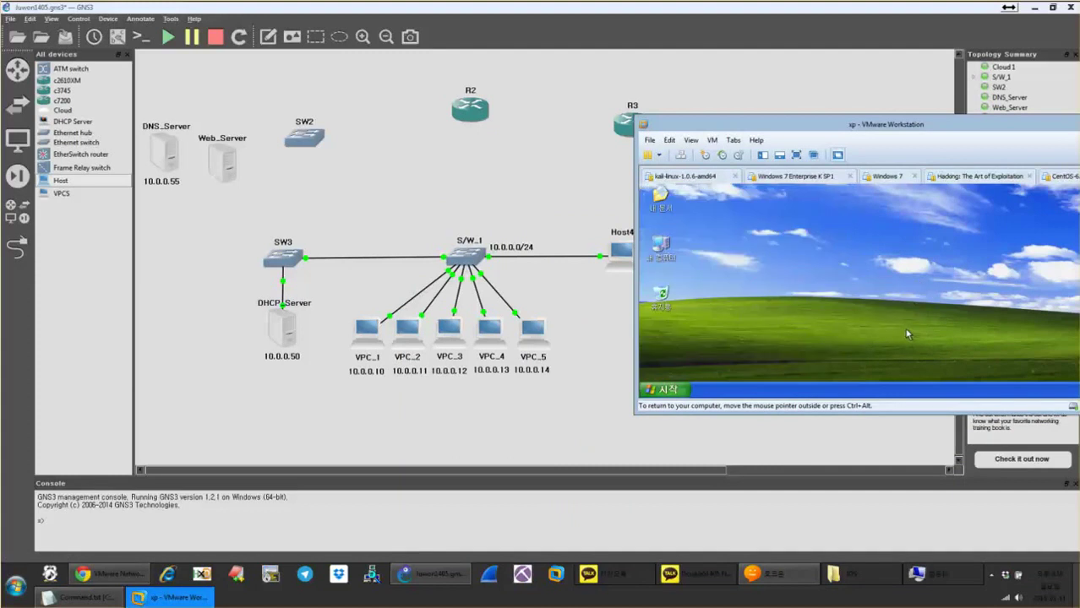
pyautogui.moveTo(758, 125); pyautogui.dragTo(753, 94)
pyautogui.click(659, 356)
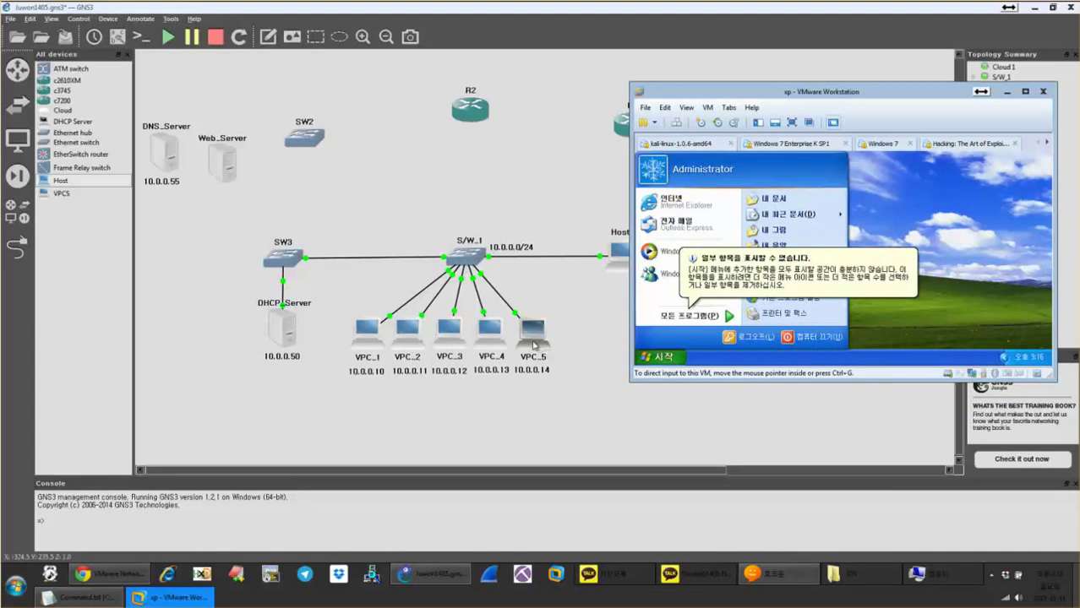
pyautogui.click(1004, 357)
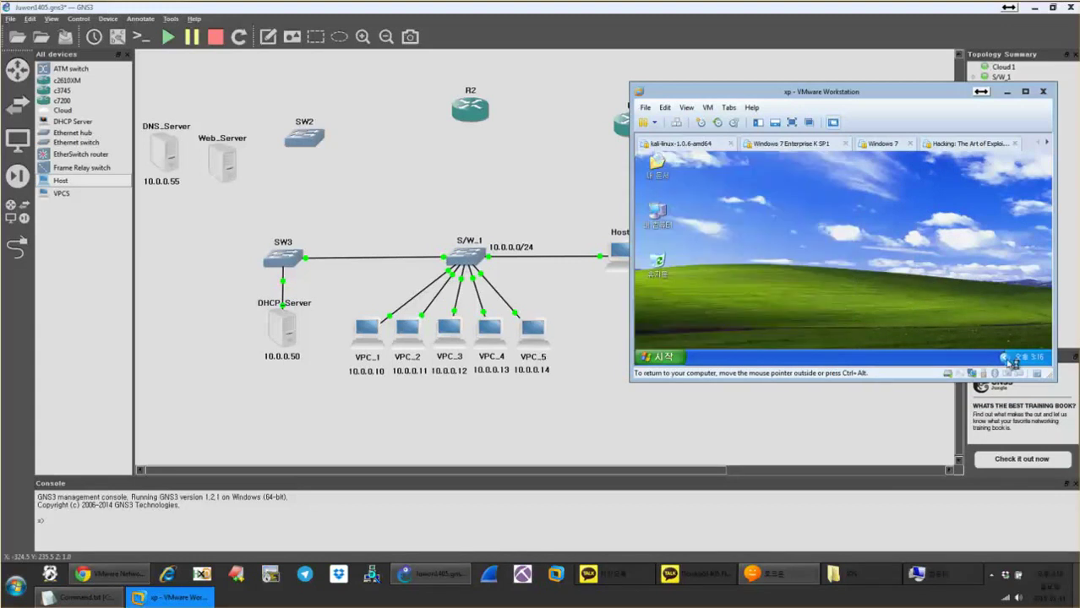
pyautogui.doubleClick(1004, 358)
pyautogui.click(883, 320)
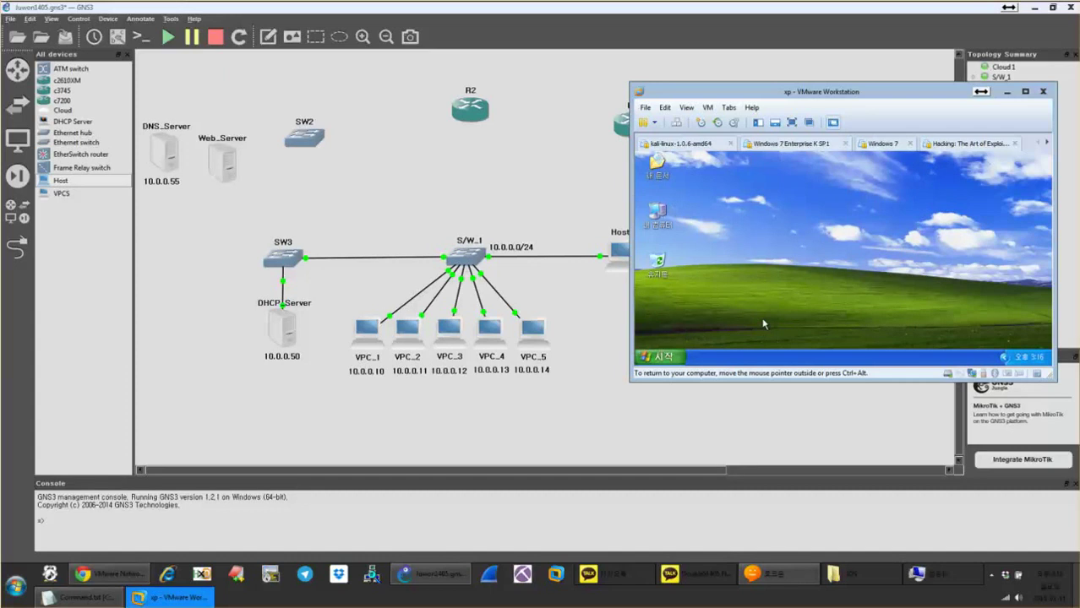
# Open a command prompt in the XP virtual machine and display its IP configuration with ipconfig.
pyautogui.press('super+r')
pyautogui.press('Return')
pyautogui.write('ip')
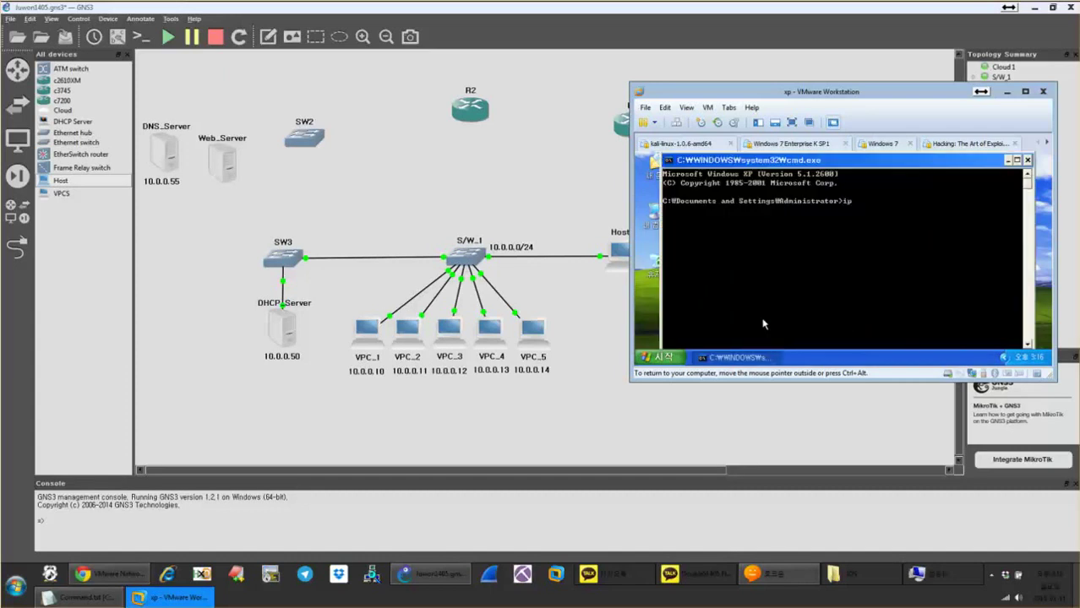
pyautogui.write('config')
pyautogui.press('Return')
# Request a new DHCP address for the XP virtual machine with ipconfig /renew.
pyautogui.write('ipconfig /re')
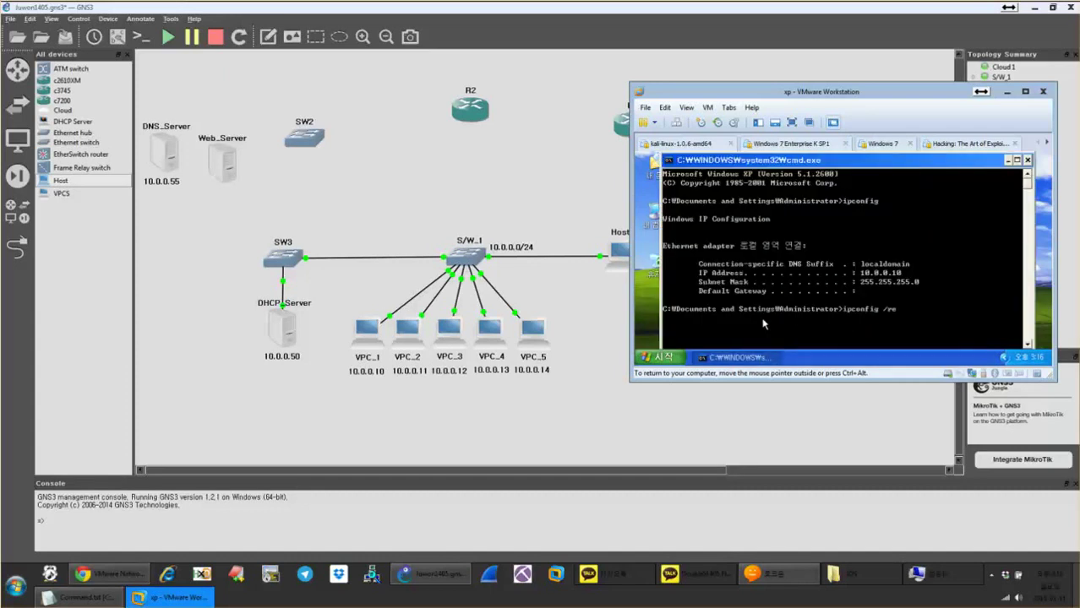
pyautogui.write('new')
pyautogui.press('Return')
# Move the command prompt to the upper-left corner of the XP desktop and make the VMware window taller beside the topology.
pyautogui.doubleClick(818, 93)
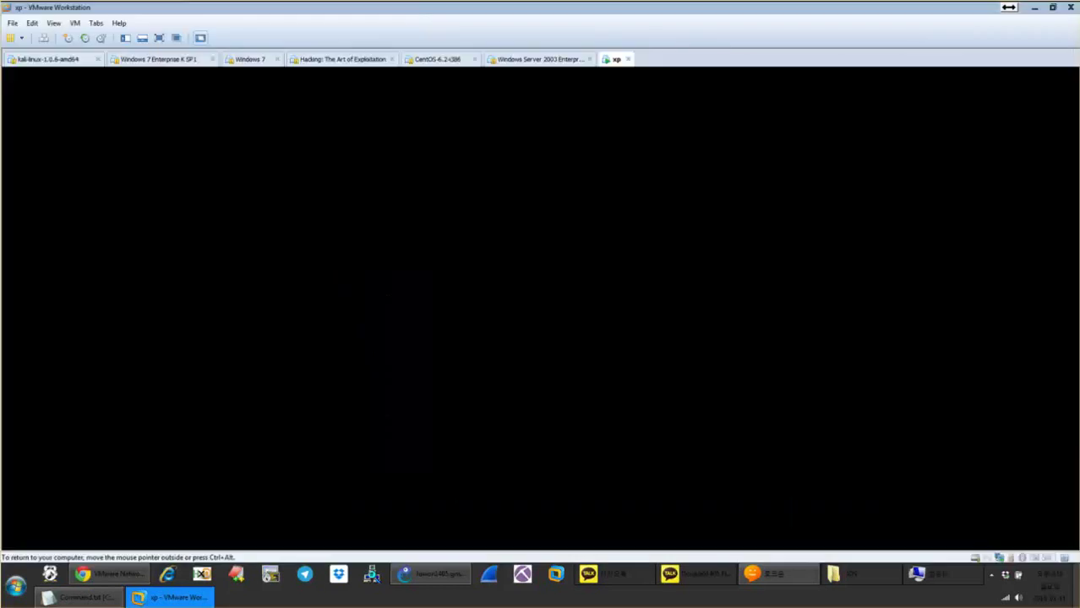
pyautogui.moveTo(308, 78); pyautogui.dragTo(237, 76)
pyautogui.moveTo(545, 7); pyautogui.dragTo(734, 34)
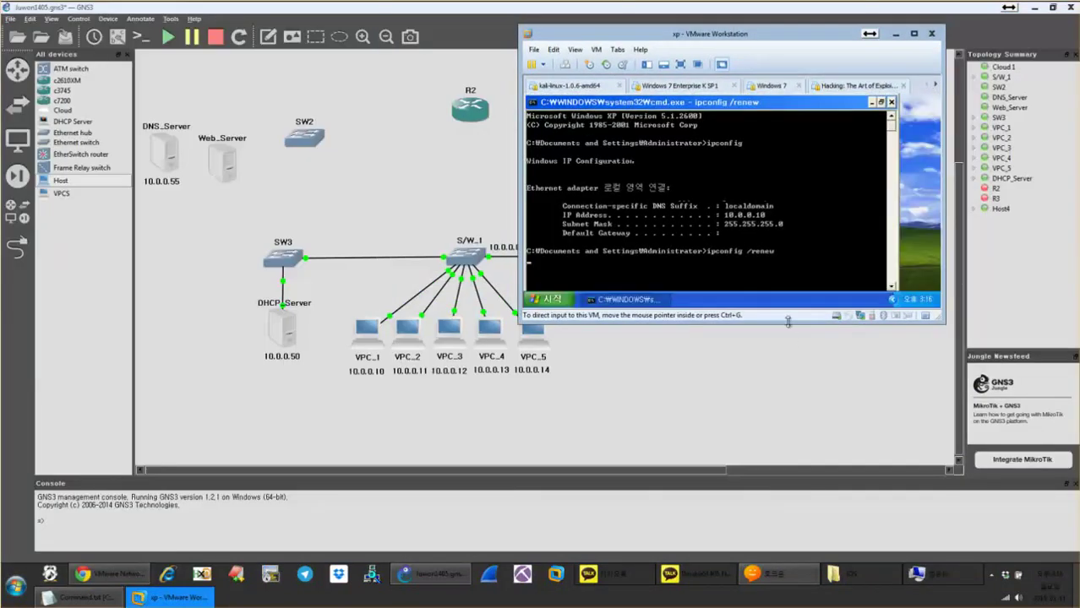
pyautogui.moveTo(787, 321); pyautogui.dragTo(787, 509)
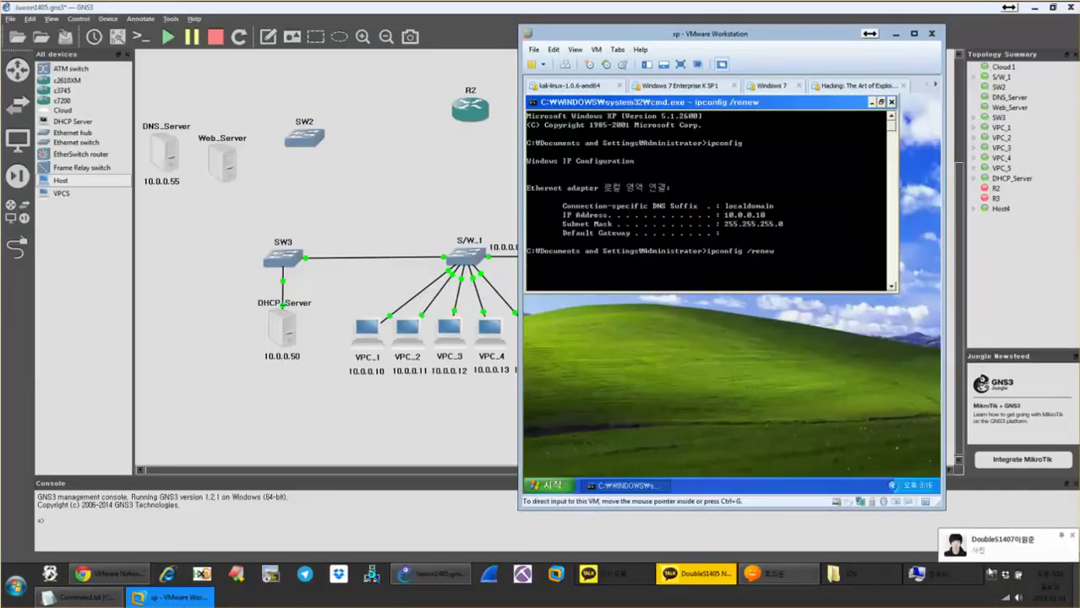
# Open the newly received chat message, view its attached picture, and close the picture viewer.
pyautogui.click(1001, 545)
pyautogui.click(850, 478)
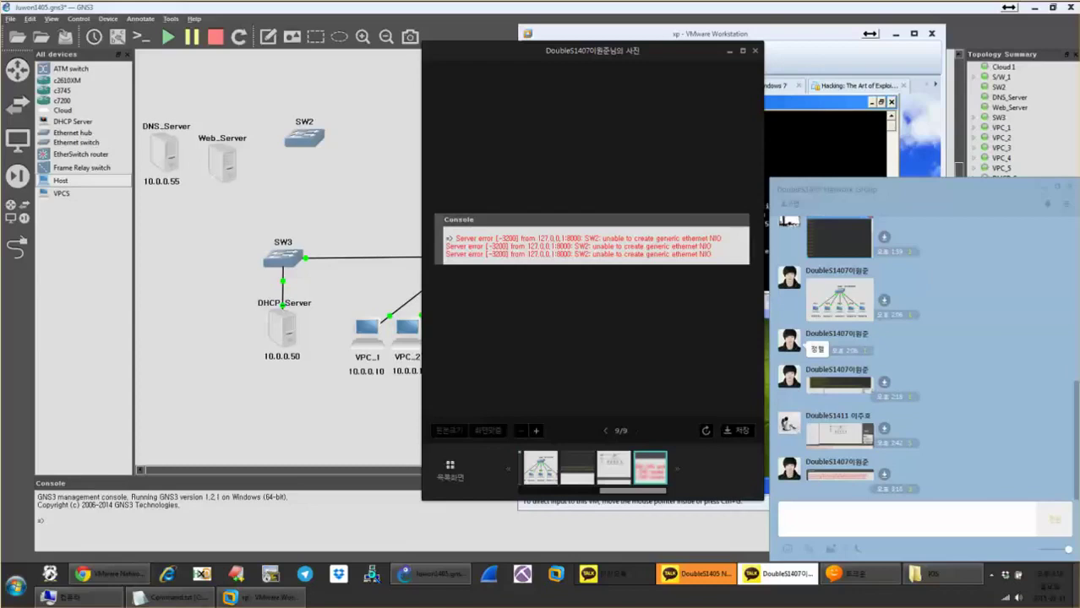
pyautogui.click(755, 51)
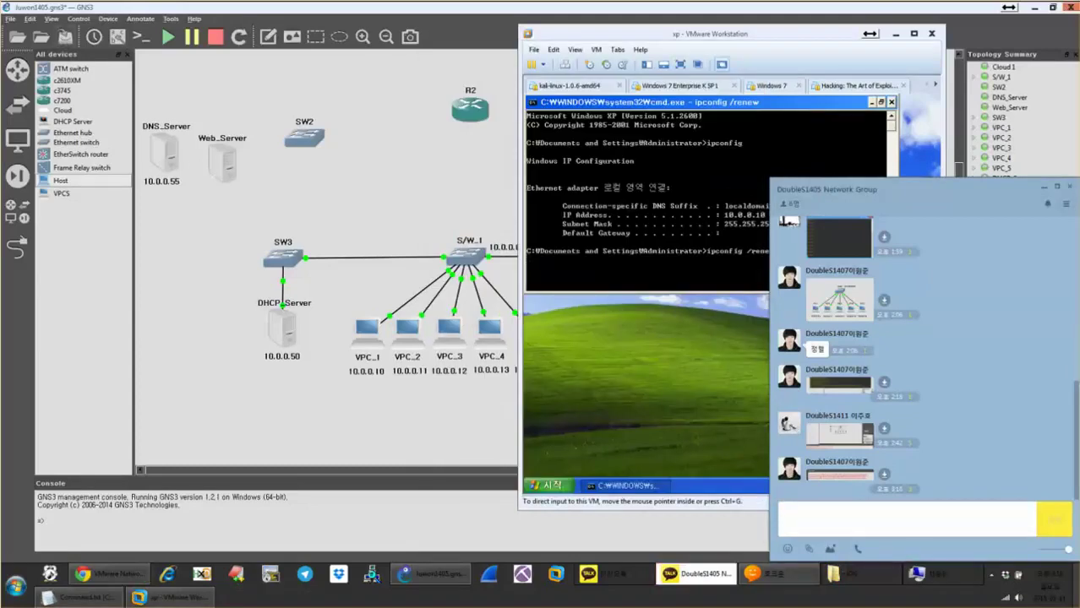
# Shift the XP command prompt aside to reveal the desktop icons and request a DHCP address again with ipconfig /renew.
pyautogui.click(689, 297)
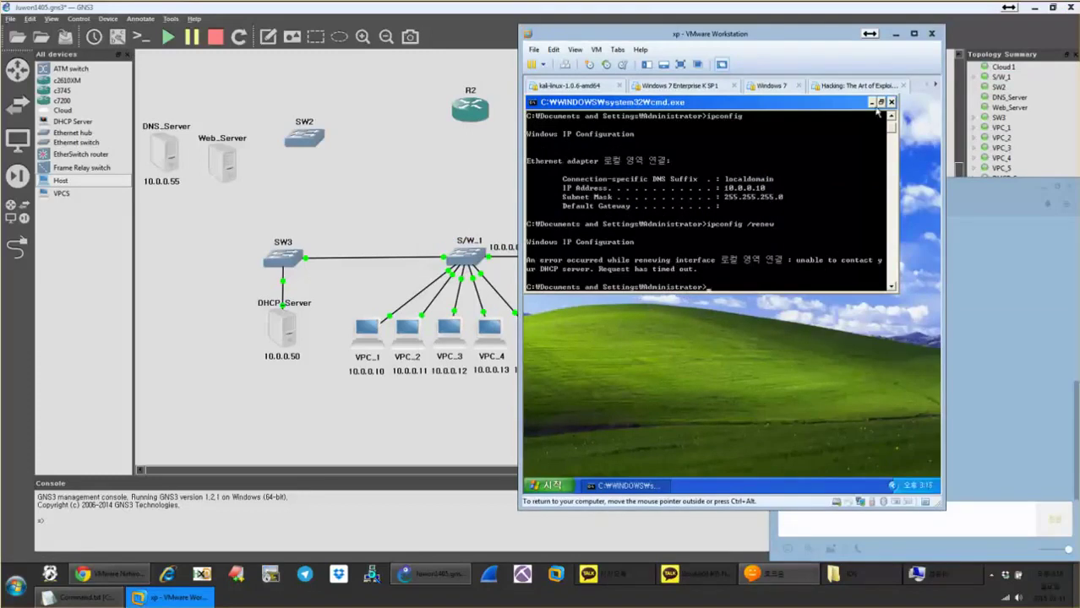
pyautogui.moveTo(822, 105); pyautogui.dragTo(863, 105)
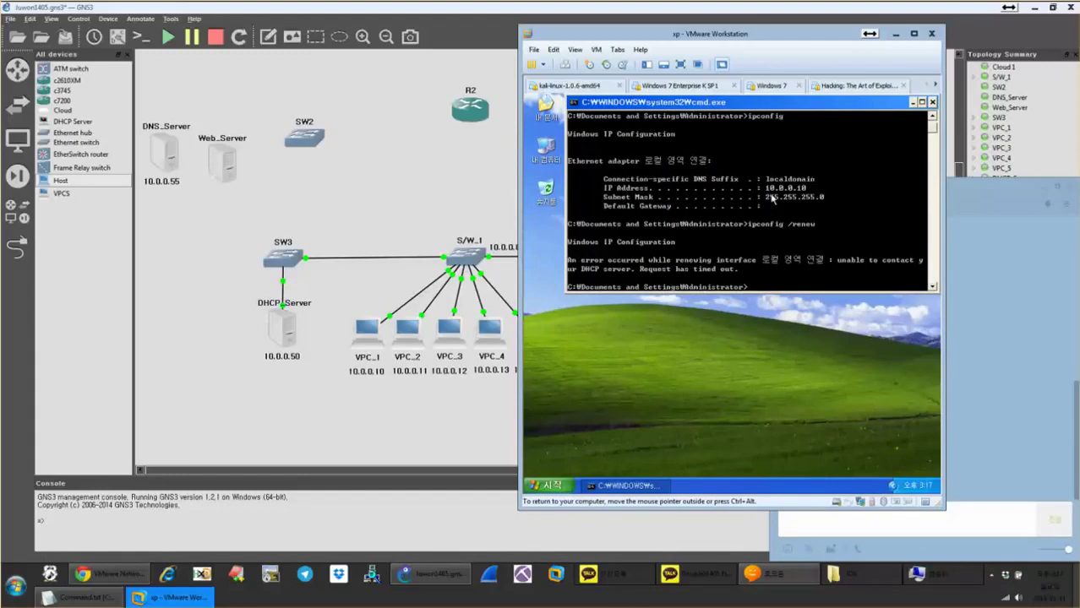
pyautogui.write('config /renew')
pyautogui.press('Return')
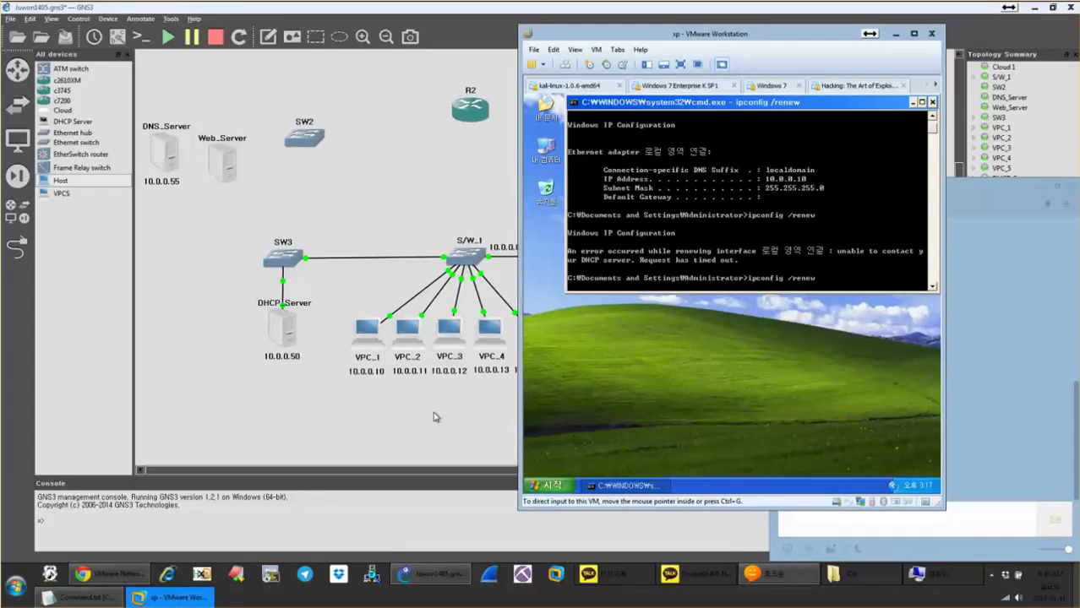
pyautogui.click(890, 485)
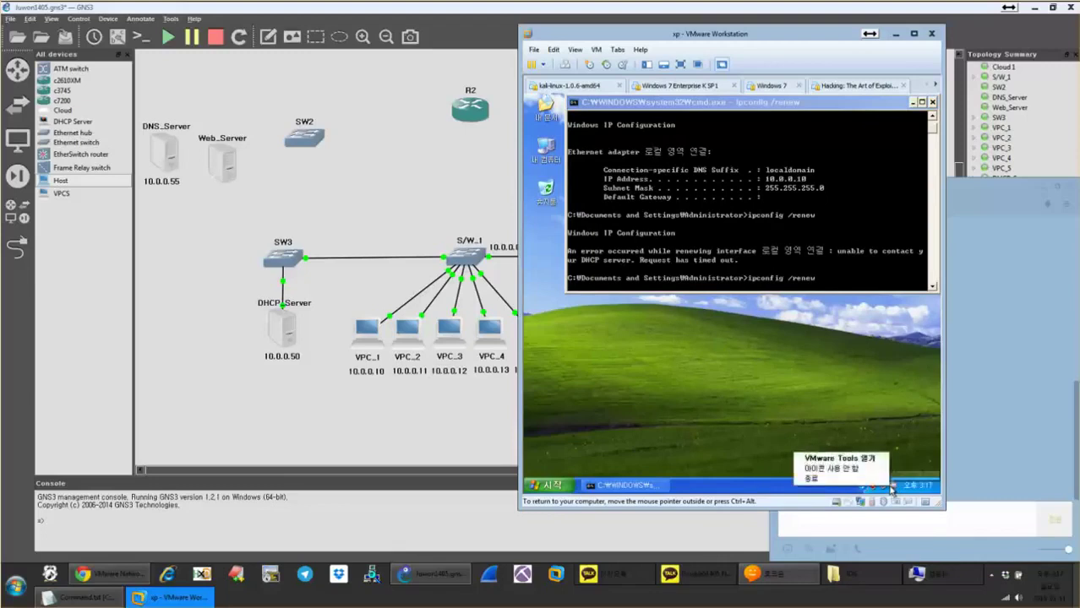
# Switch to GNS3 and start a packet capture on the link between S/W_1 and Host4, using S/W_1 port 6.
pyautogui.click(508, 296)
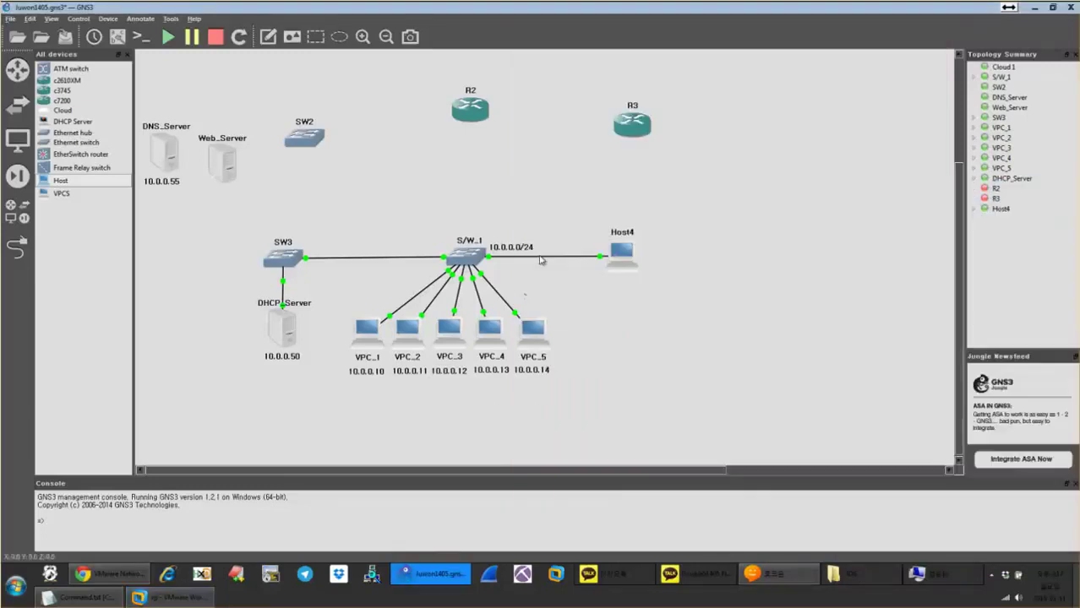
pyautogui.rightClick(541, 262)
pyautogui.click(552, 269)
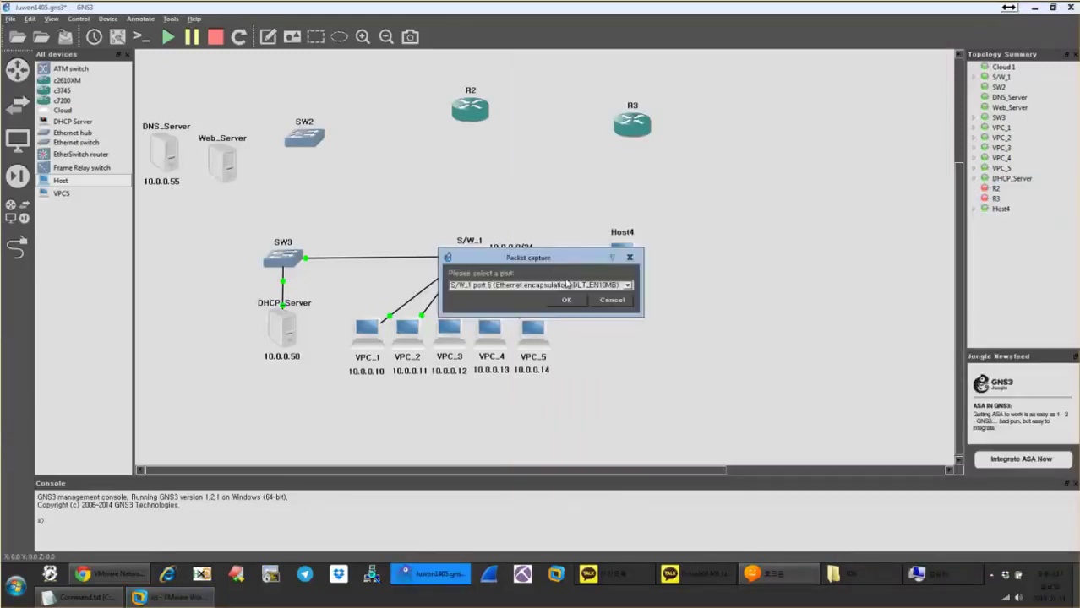
pyautogui.click(578, 301)
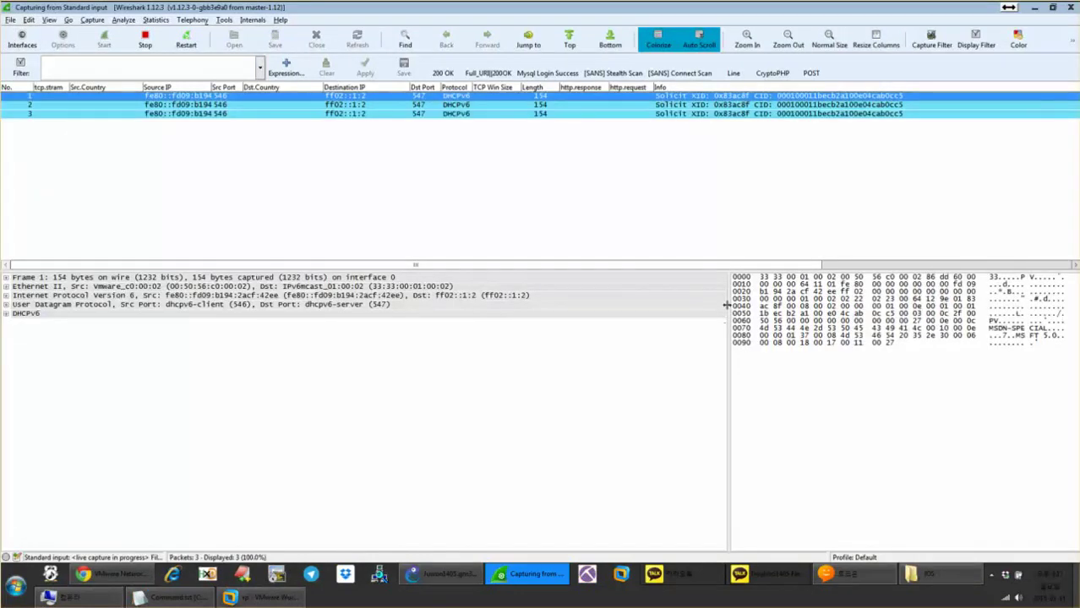
# Widen the packet bytes pane and inspect the UDP stream of the second DHCPv6 Solicit packet, closing it and clearing its filter.
pyautogui.moveTo(726, 304); pyautogui.dragTo(493, 304)
pyautogui.click(311, 105)
pyautogui.rightClick(315, 104)
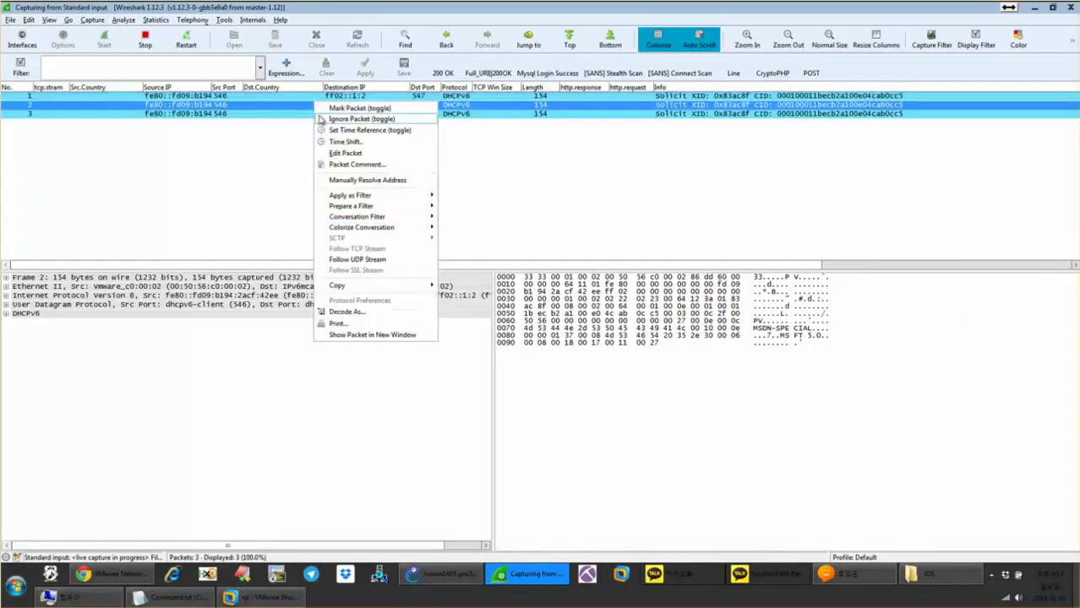
pyautogui.click(372, 259)
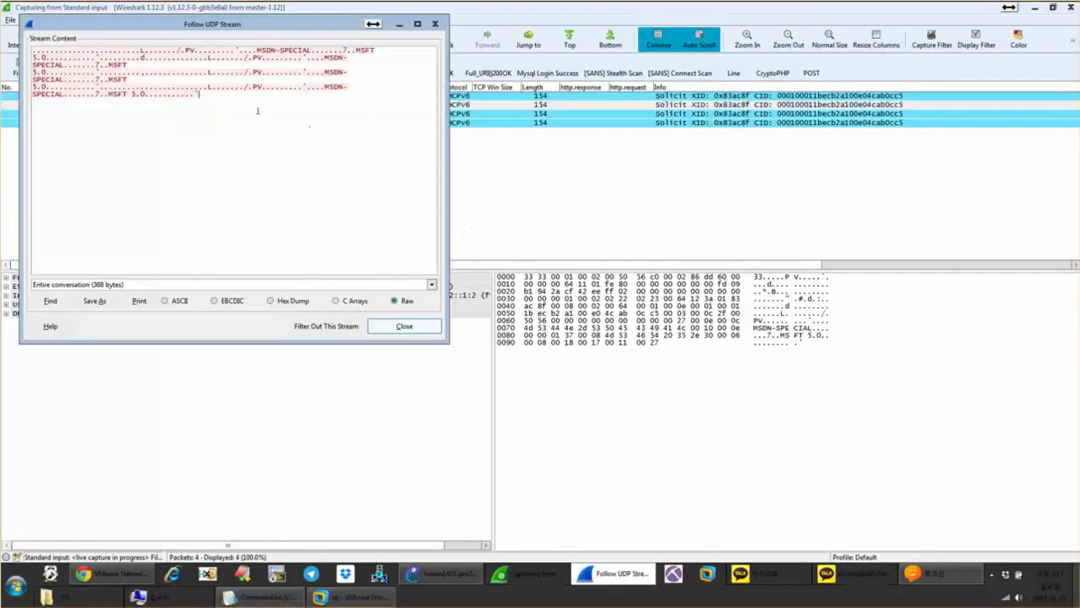
pyautogui.moveTo(34, 49); pyautogui.dragTo(201, 94)
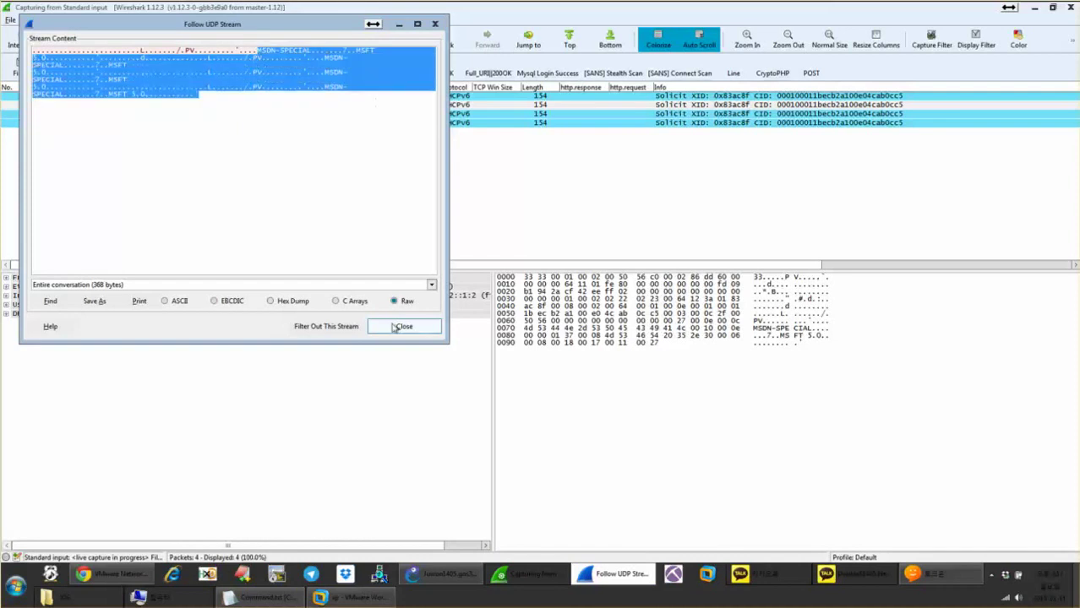
pyautogui.click(404, 327)
pyautogui.click(326, 66)
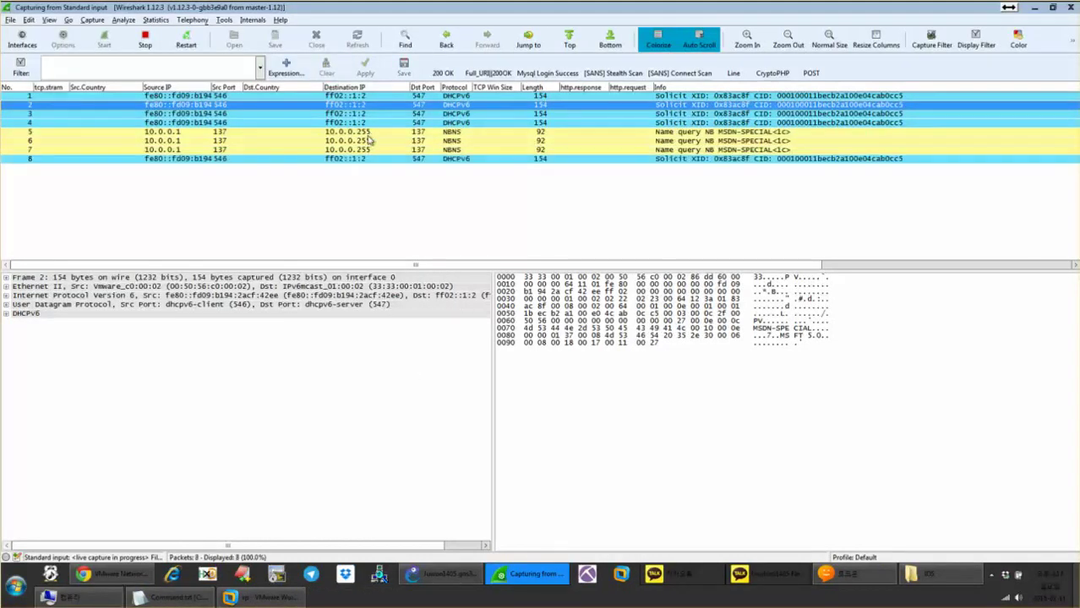
# Inspect the UDP stream of an NBNS name query from 10.0.0.1, closing it and clearing its filter.
pyautogui.click(369, 141)
pyautogui.rightClick(369, 141)
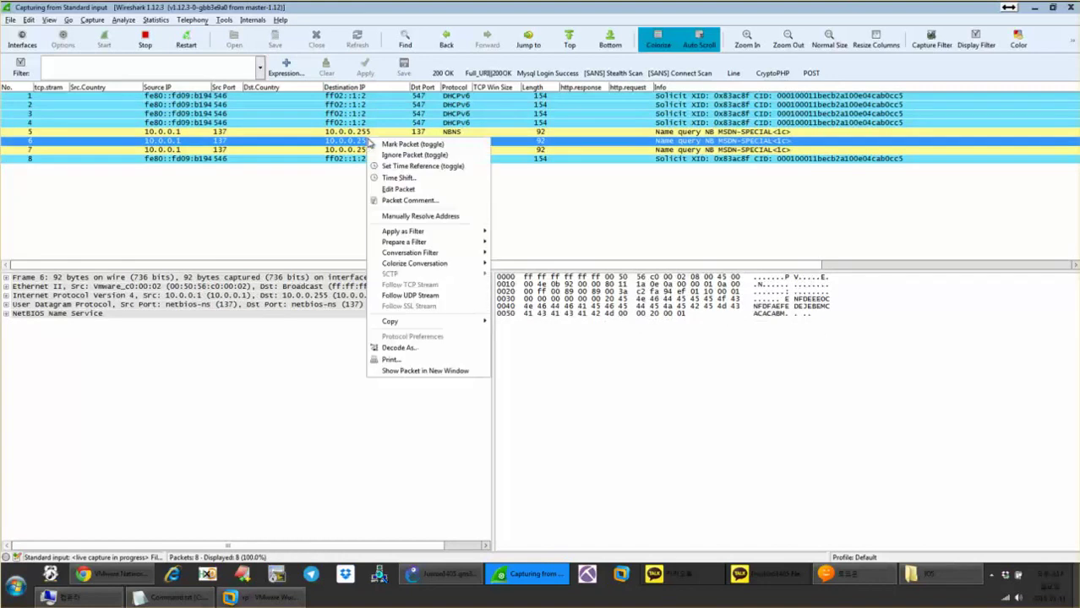
pyautogui.click(419, 296)
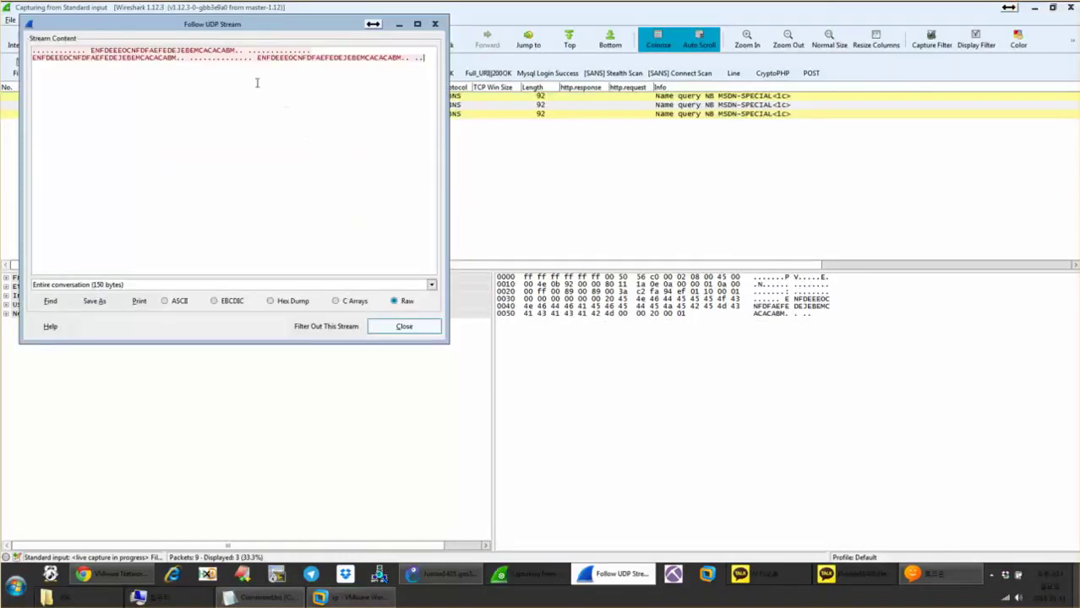
pyautogui.click(403, 326)
pyautogui.click(331, 66)
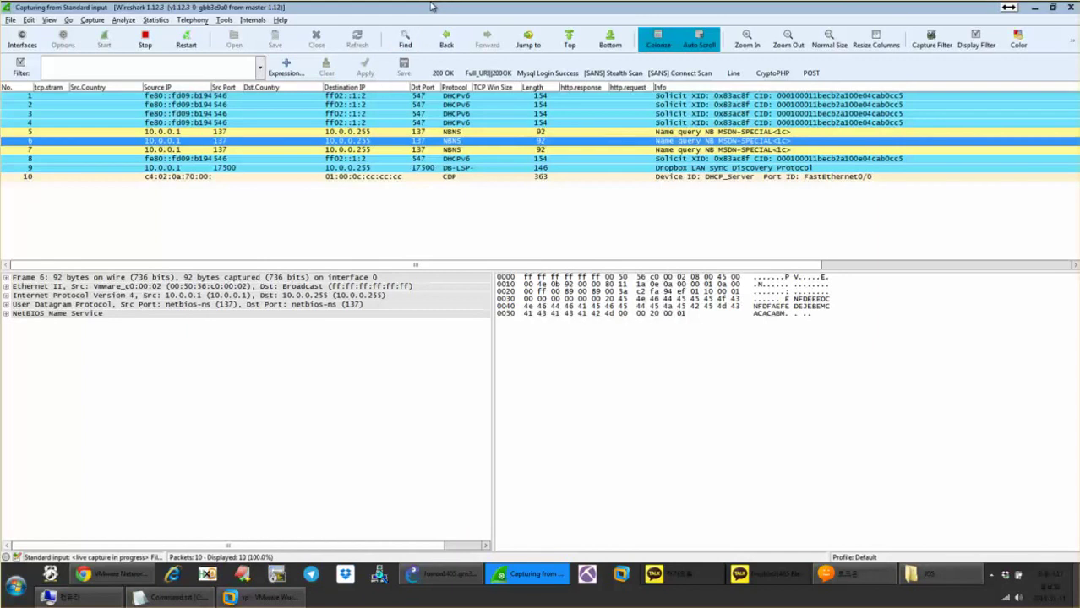
# Restore the Wireshark capture window from full screen, reposition it and resize it over the GNS3 topology.
pyautogui.moveTo(431, 7); pyautogui.dragTo(163, 55)
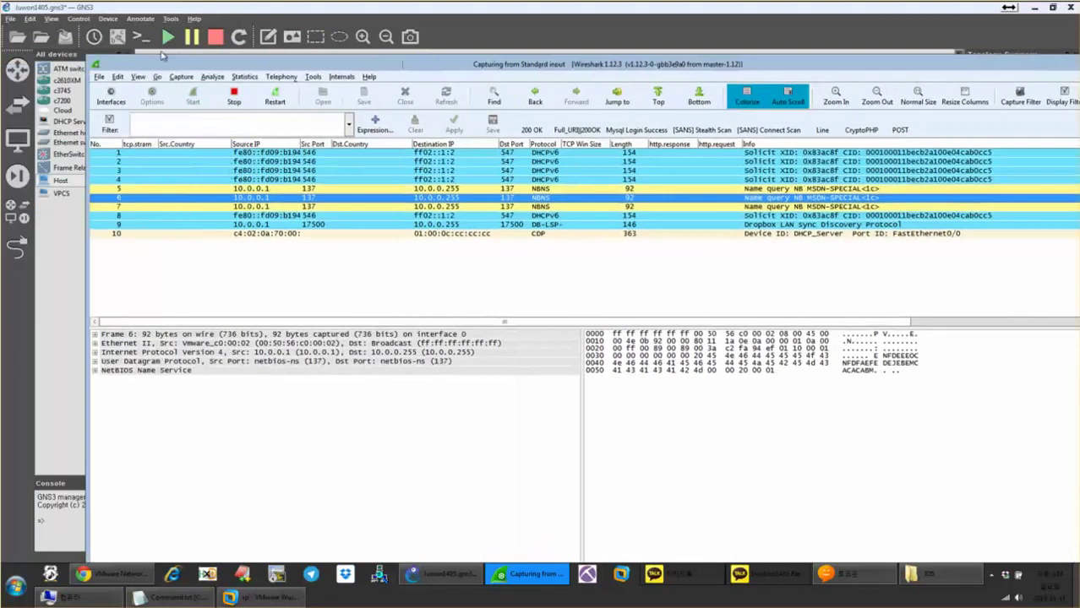
pyautogui.moveTo(91, 57); pyautogui.dragTo(736, 377)
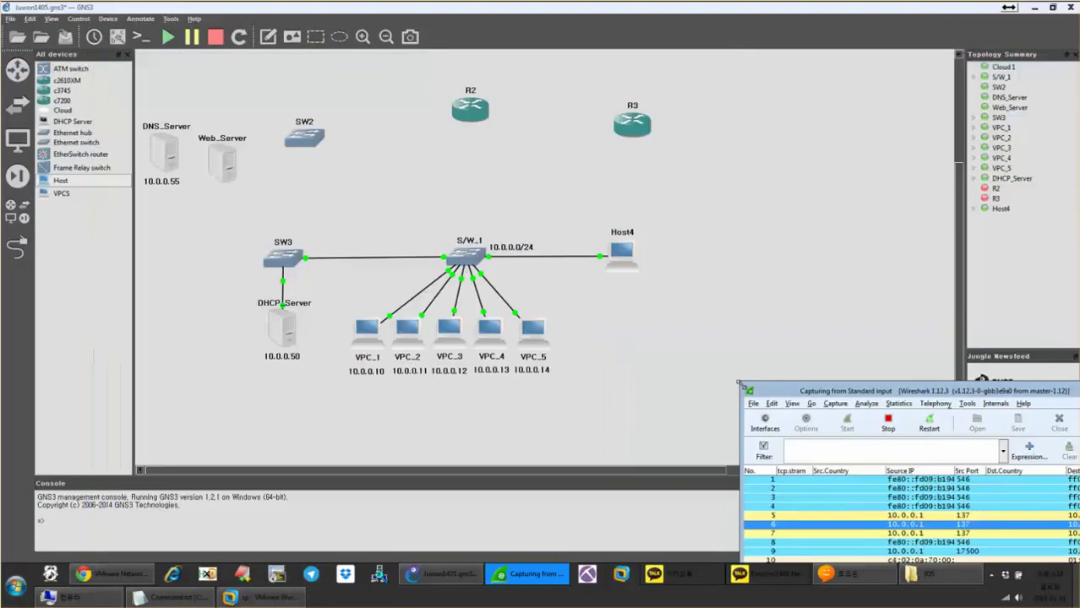
pyautogui.moveTo(818, 380); pyautogui.dragTo(280, 124)
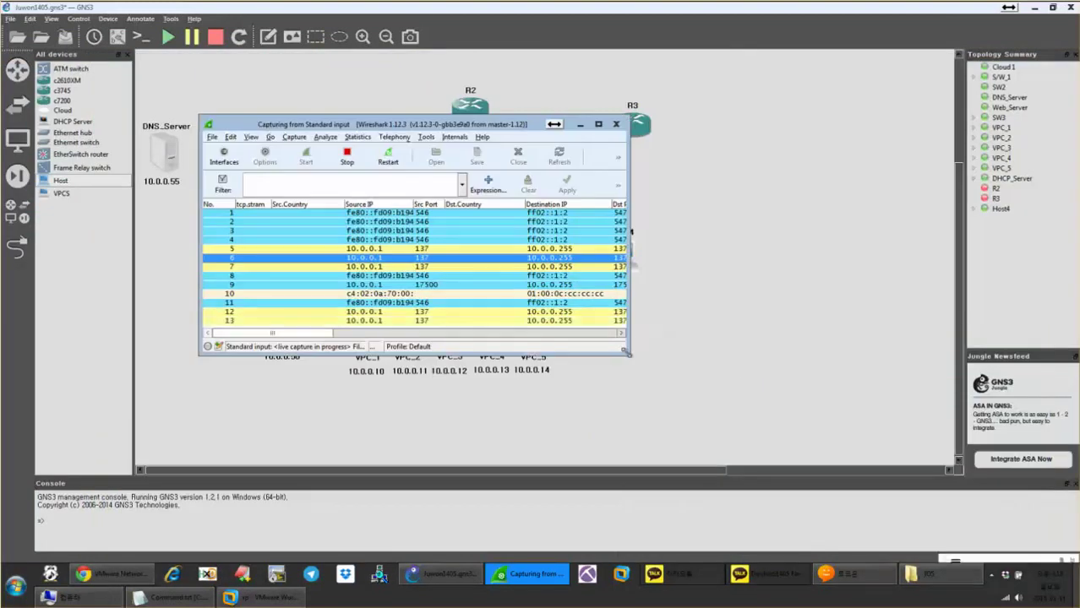
pyautogui.moveTo(627, 346); pyautogui.dragTo(958, 502)
# View the latest topology picture in the group chat, close the picture viewer and minimize the Wireshark capture window.
pyautogui.click(1013, 553)
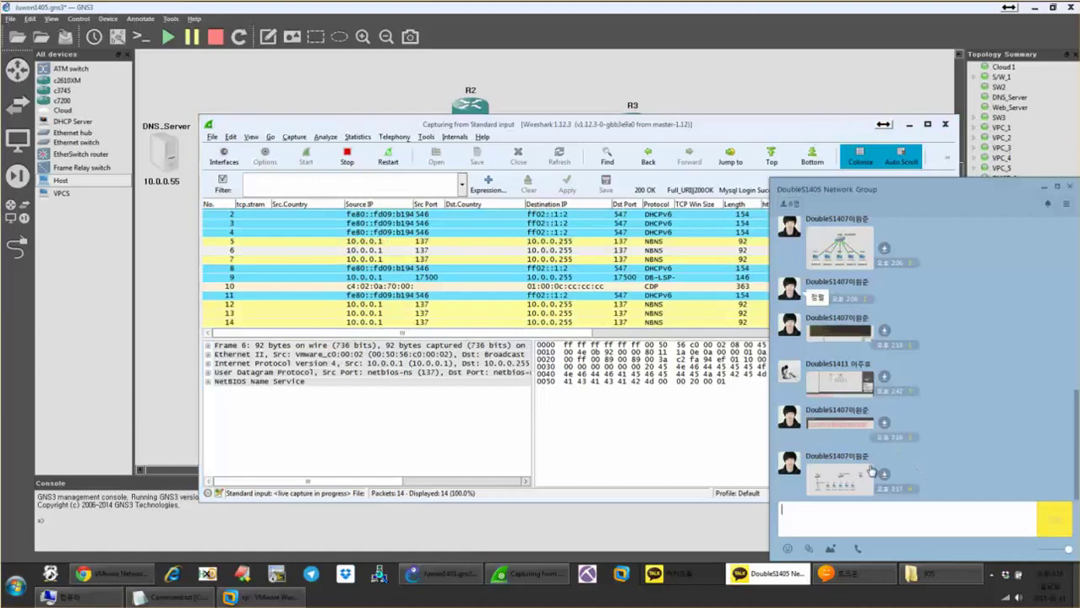
pyautogui.click(845, 480)
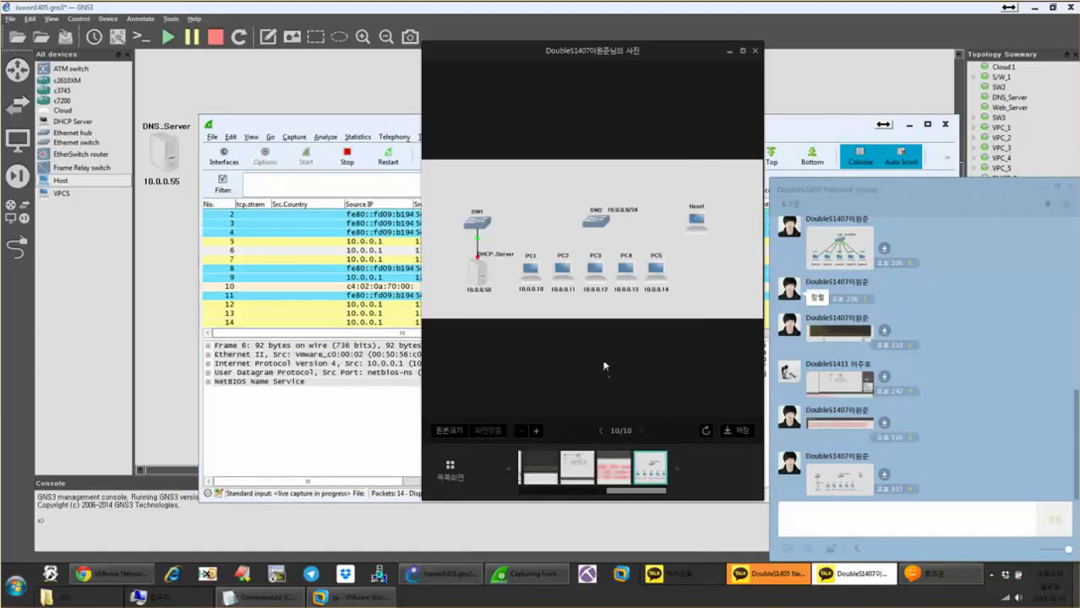
pyautogui.click(756, 52)
pyautogui.click(733, 137)
pyautogui.click(910, 124)
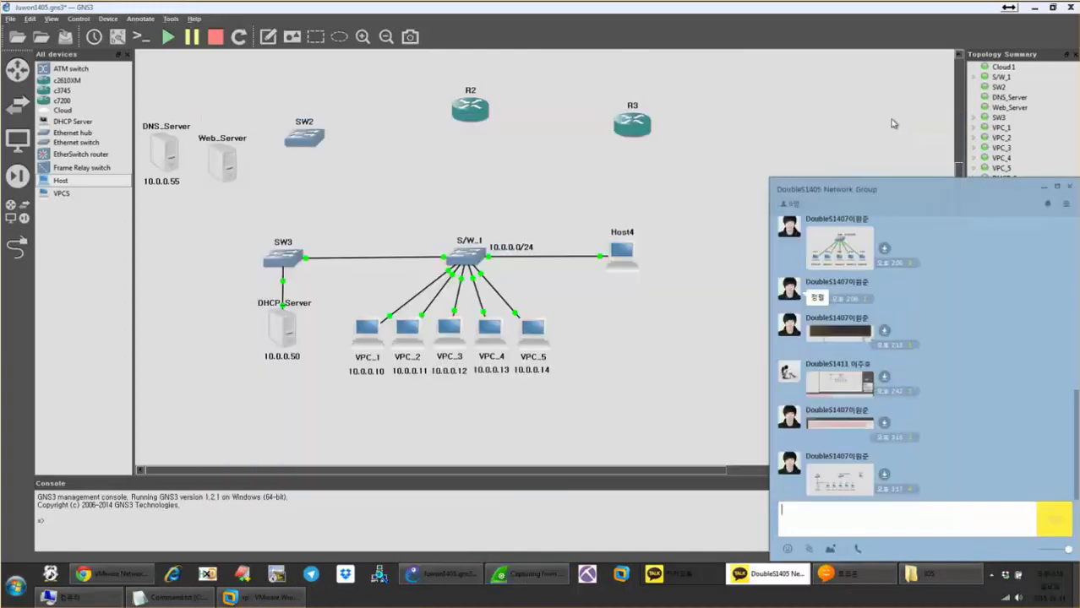
# Open Host4's configuration and delete the generic Ethernet NIOs listed ahead of VMware Network Adapter VMnet2.
pyautogui.click(879, 120)
pyautogui.rightClick(625, 254)
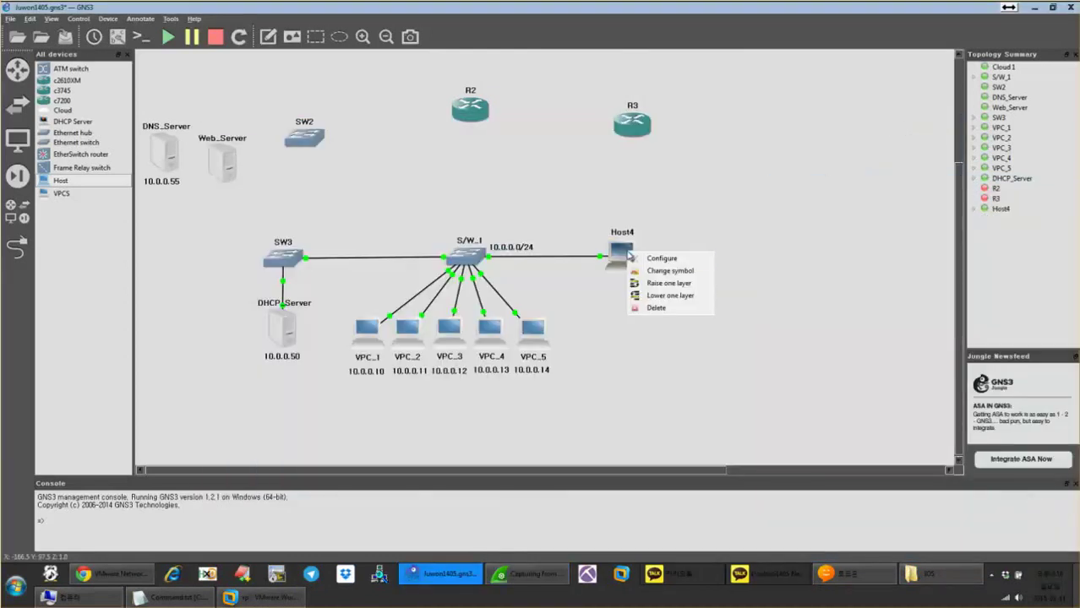
pyautogui.click(678, 260)
pyautogui.click(387, 182)
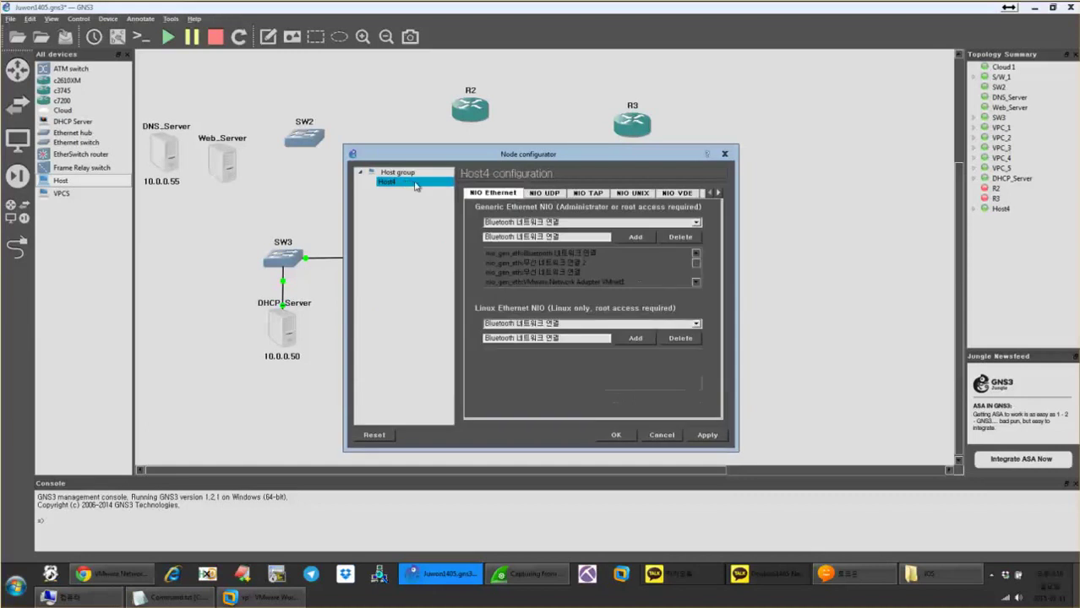
pyautogui.click(624, 255)
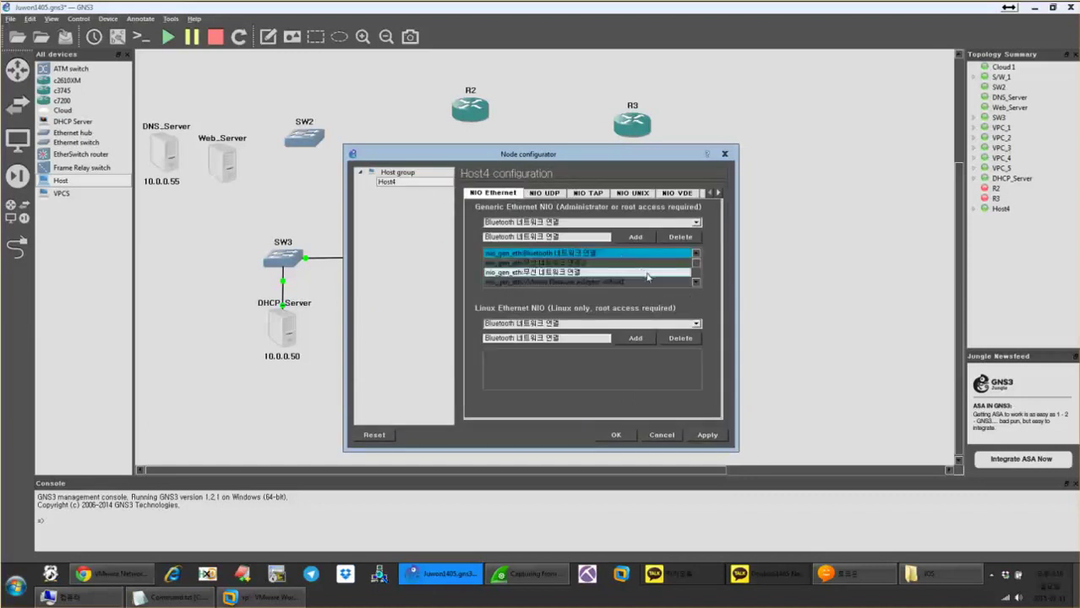
pyautogui.click(696, 282)
pyautogui.click(696, 282)
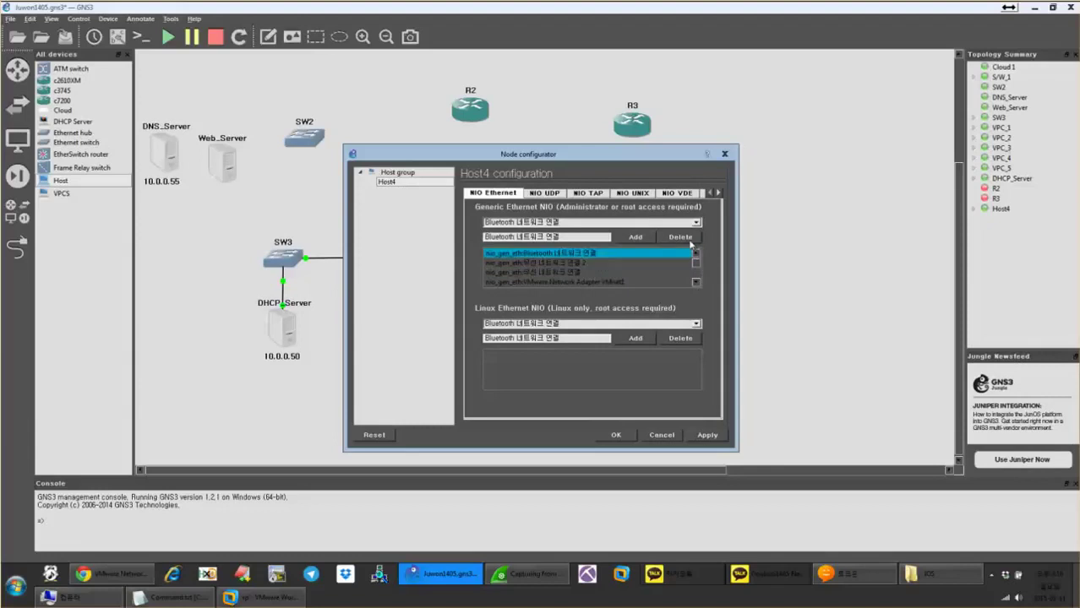
pyautogui.click(680, 253)
pyautogui.click(689, 240)
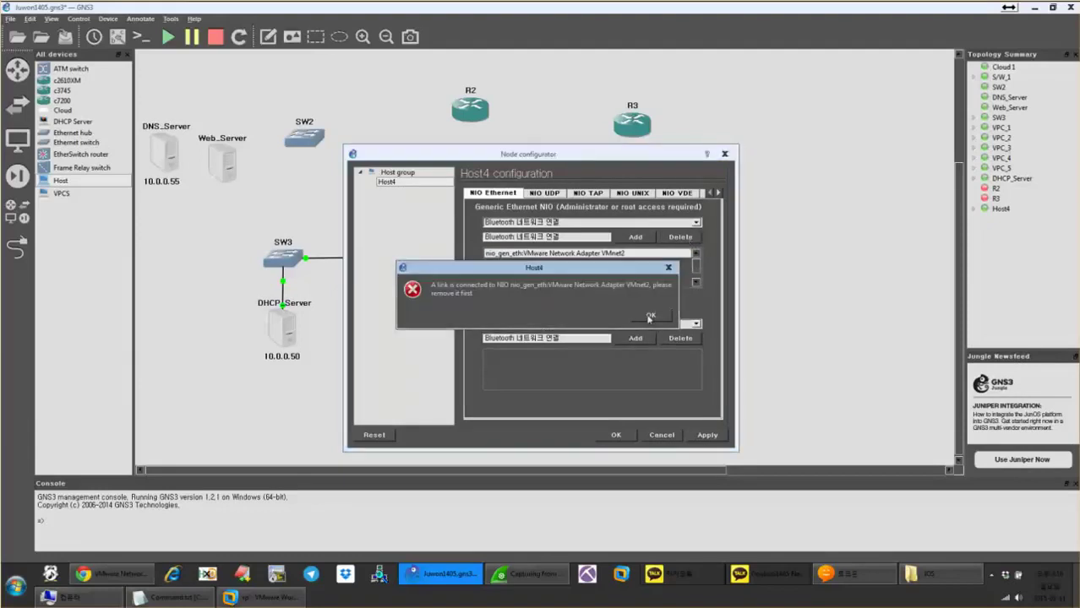
pyautogui.click(676, 319)
# Delete the remaining generic Ethernet NIOs below VMnet2, leaving only VMware Network Adapter VMnet2 on Host4.
pyautogui.click(604, 263)
pyautogui.click(693, 239)
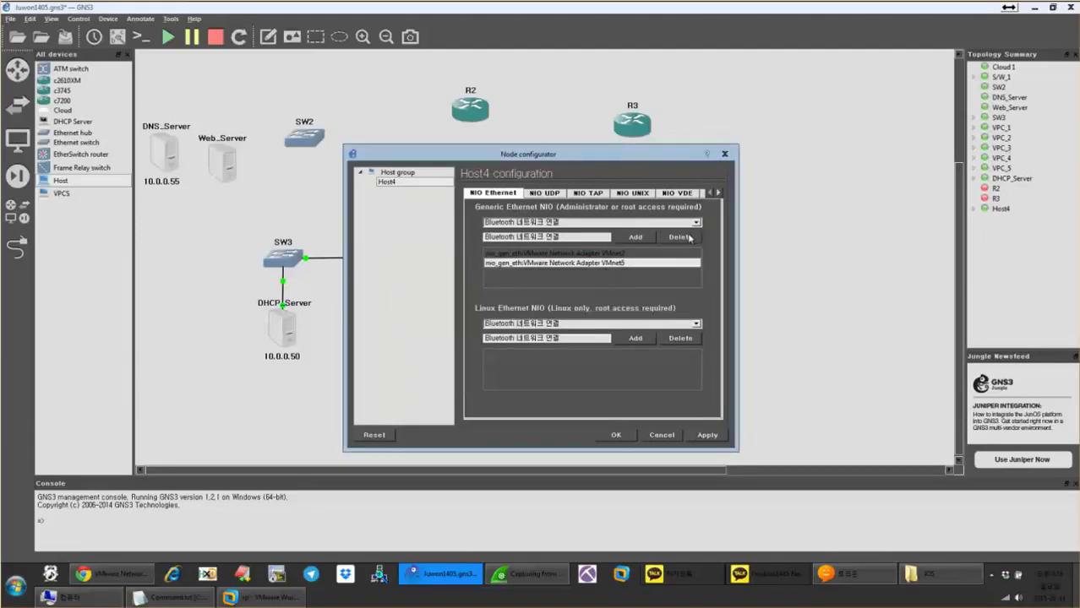
pyautogui.click(693, 239)
pyautogui.click(693, 240)
pyautogui.click(651, 316)
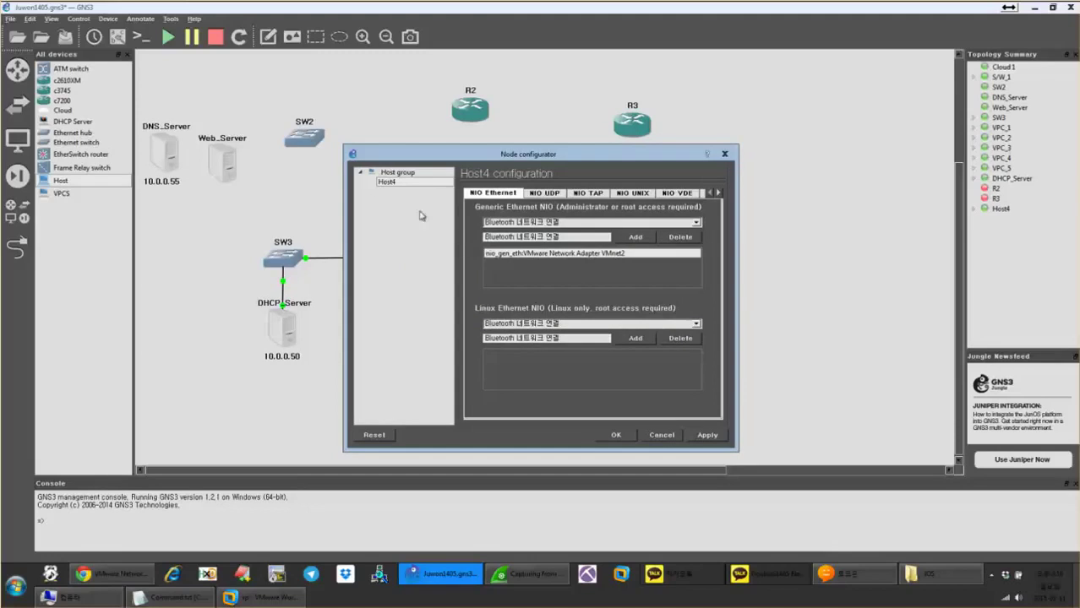
# Check Host4's UDP, TAP, UNIX and VDE NIO settings for other entries and return to the Ethernet NIOs.
pyautogui.click(584, 269)
pyautogui.click(545, 193)
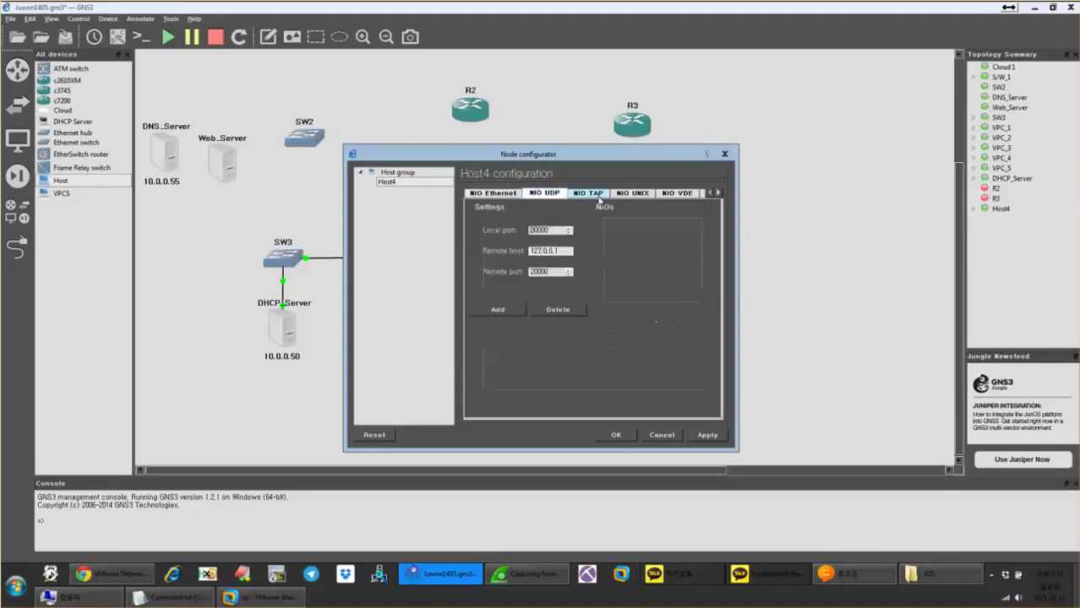
pyautogui.click(633, 194)
pyautogui.click(677, 193)
pyautogui.click(494, 194)
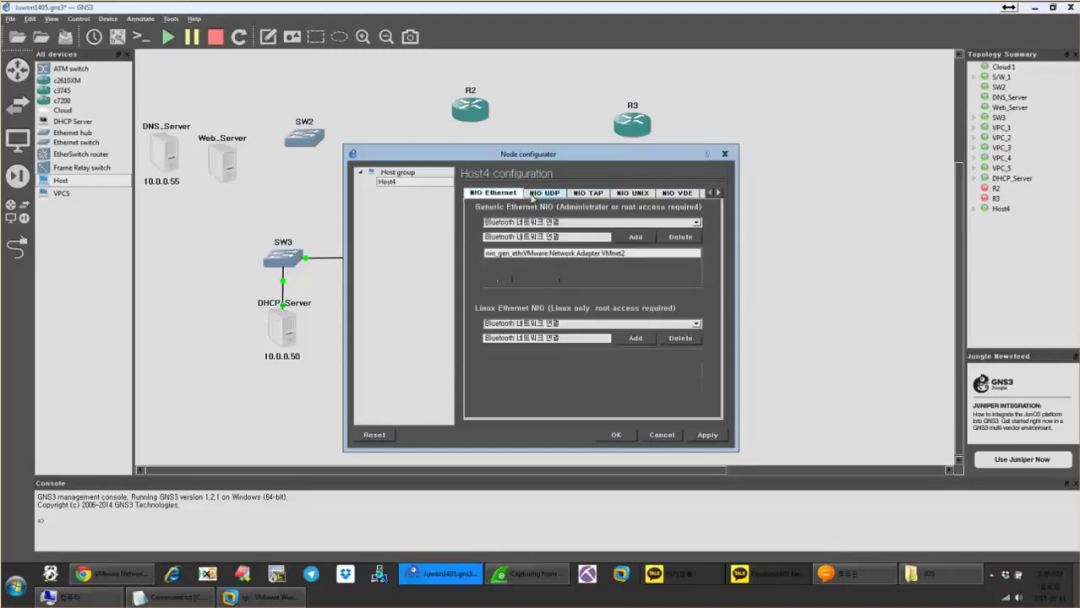
pyautogui.click(534, 194)
pyautogui.click(588, 193)
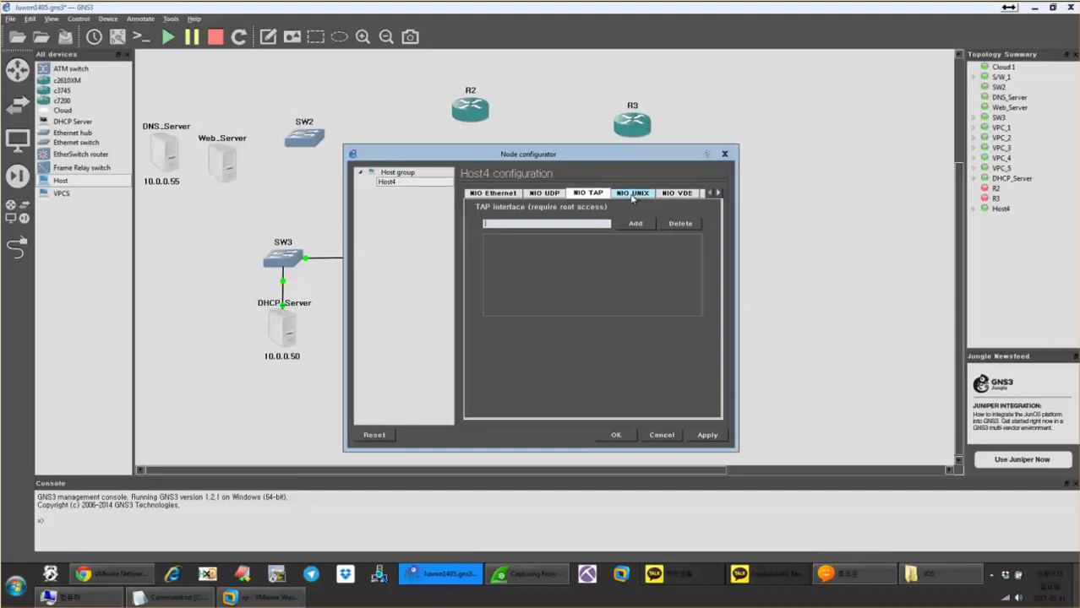
pyautogui.click(632, 194)
pyautogui.click(665, 193)
pyautogui.click(509, 194)
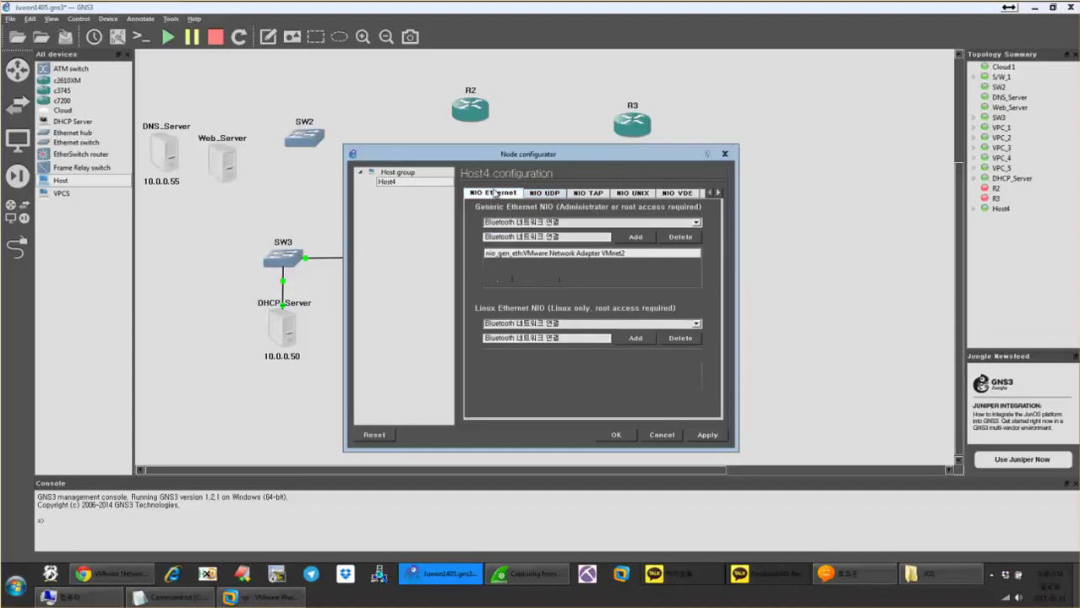
# Apply the Host4 configuration with the VMnet2 Ethernet NIO, move the dialog off the topology and accept it.
pyautogui.click(631, 255)
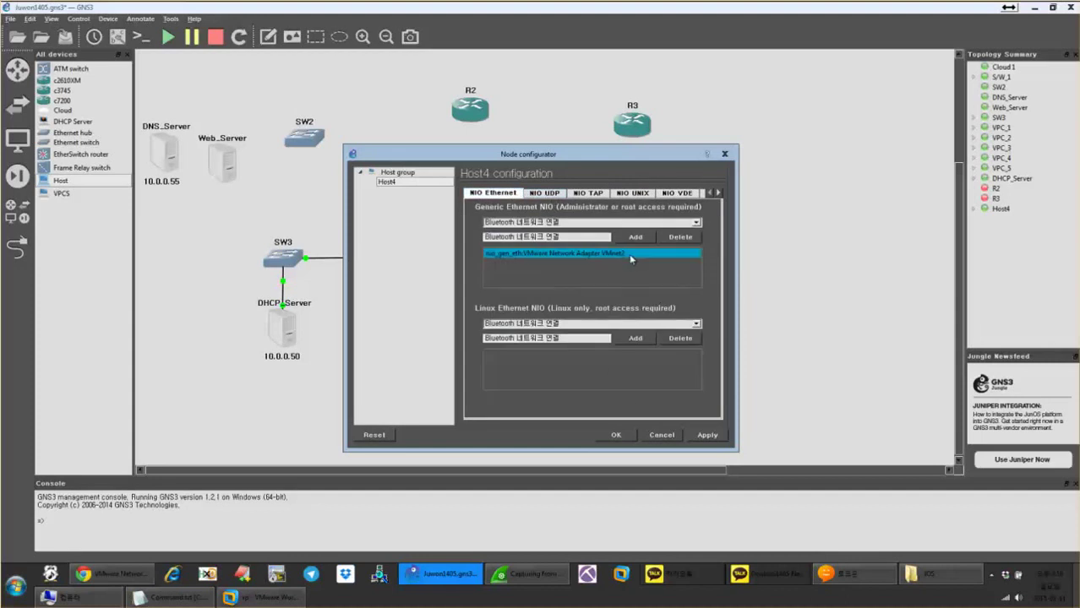
pyautogui.click(704, 436)
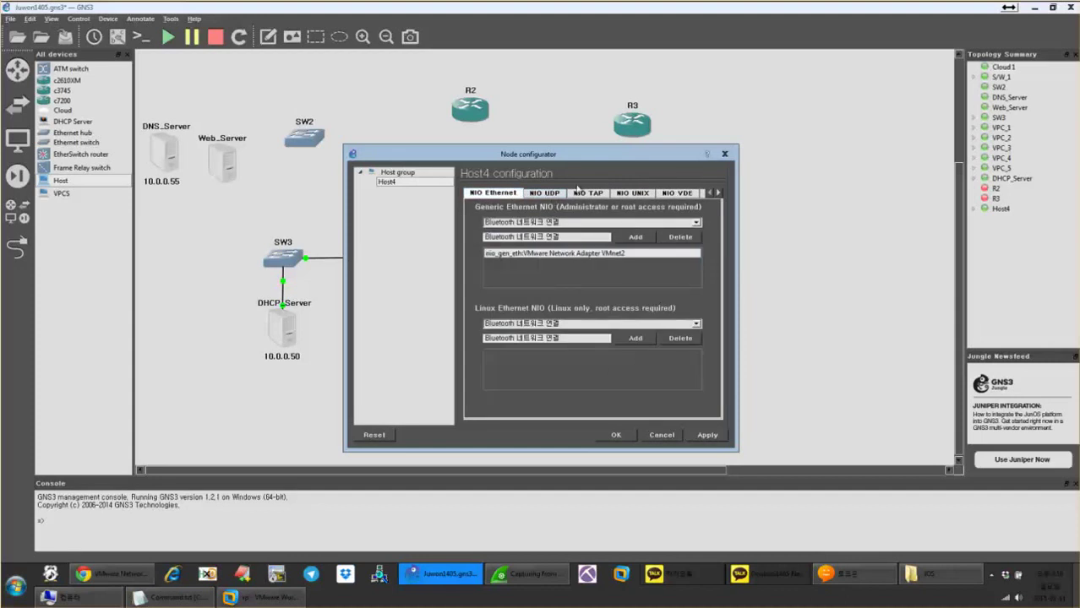
pyautogui.moveTo(576, 159); pyautogui.dragTo(696, 128)
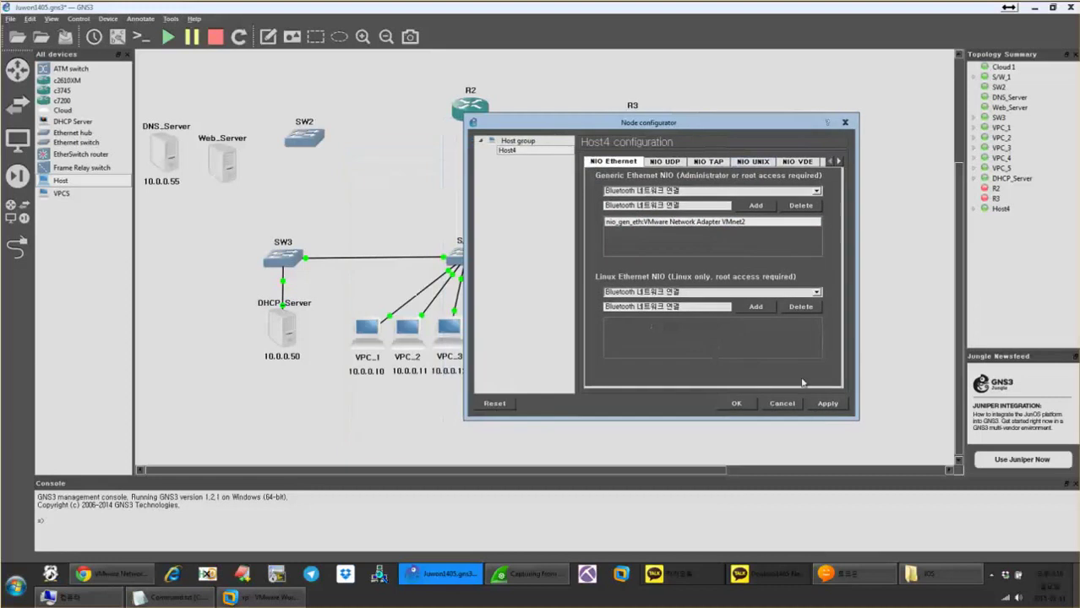
pyautogui.click(737, 404)
# Reopen Host4's configuration to check its generic Ethernet NIO list and accept it.
pyautogui.rightClick(616, 246)
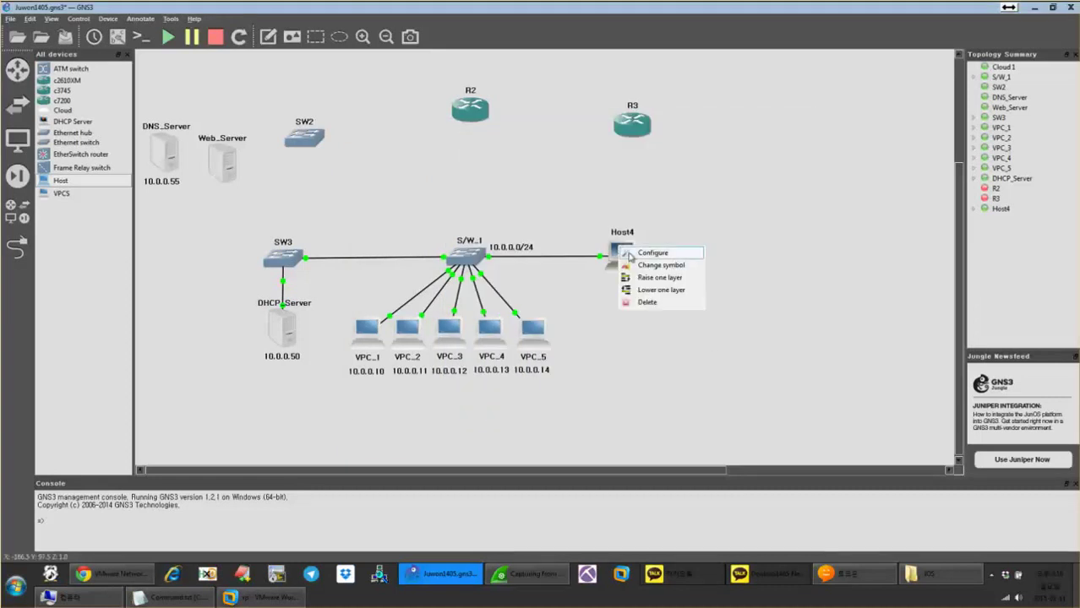
pyautogui.click(644, 252)
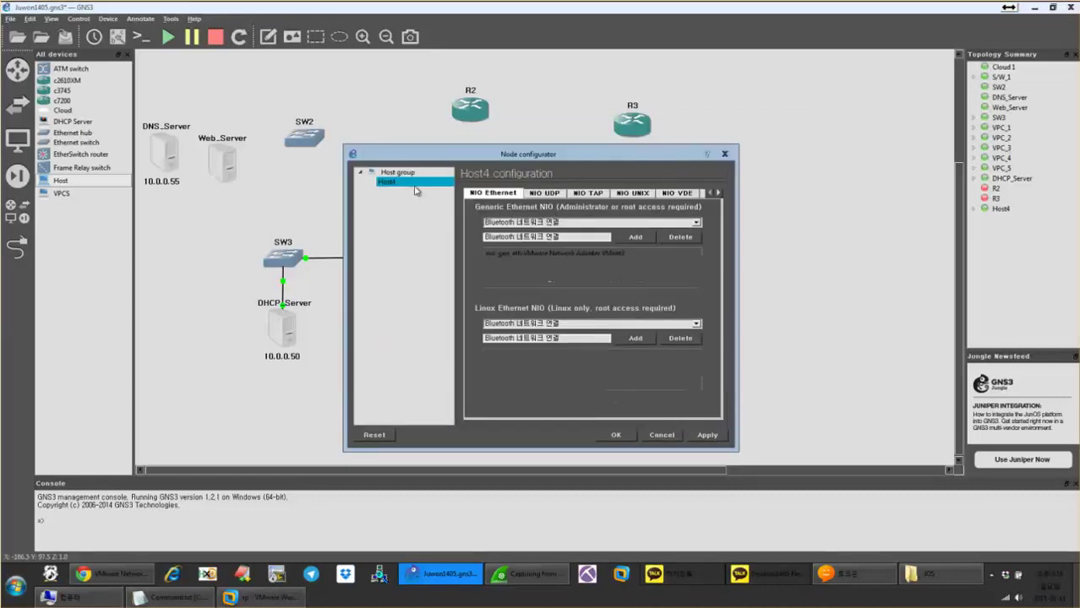
pyautogui.click(616, 436)
# Switch to the XP virtual machine in VMware Workstation and rerun ipconfig /renew in its command prompt.
pyautogui.click(254, 598)
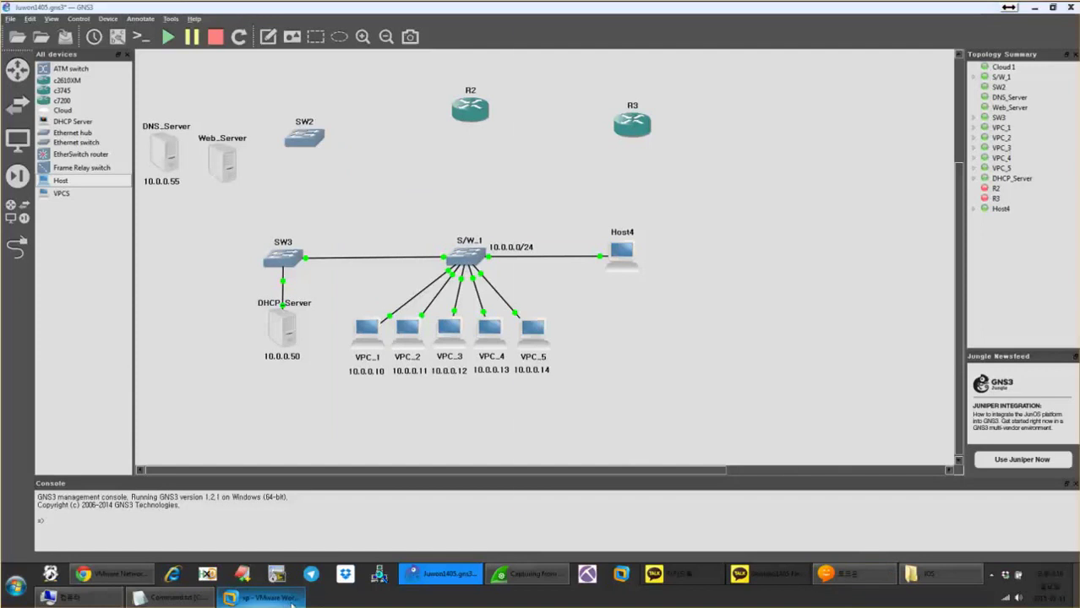
pyautogui.press('Up')
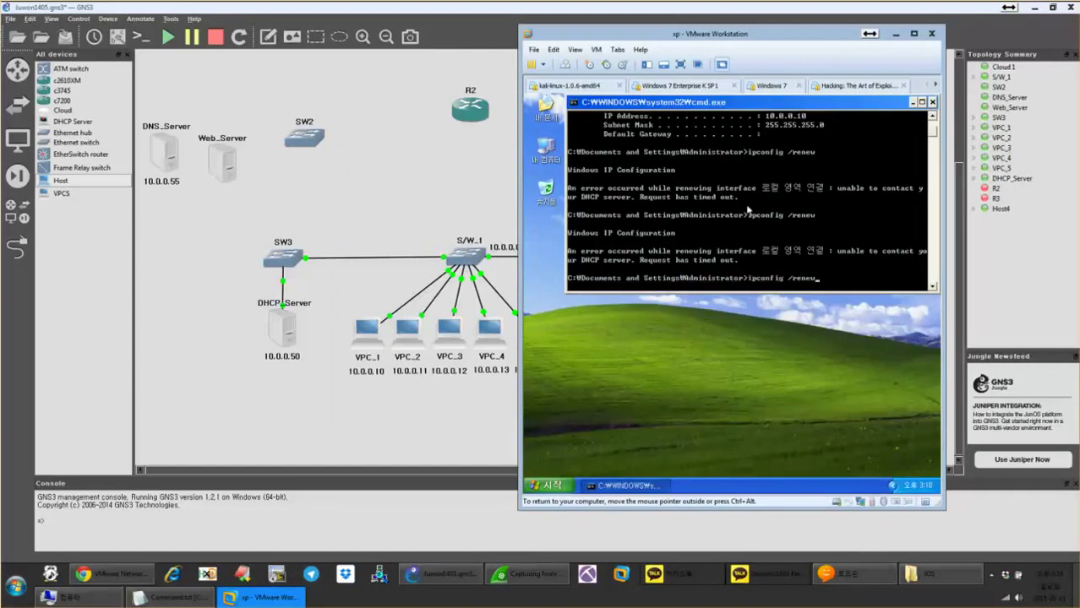
pyautogui.press('Return')
# Open Network Connections through the XP machine's Control Panel.
pyautogui.click(545, 485)
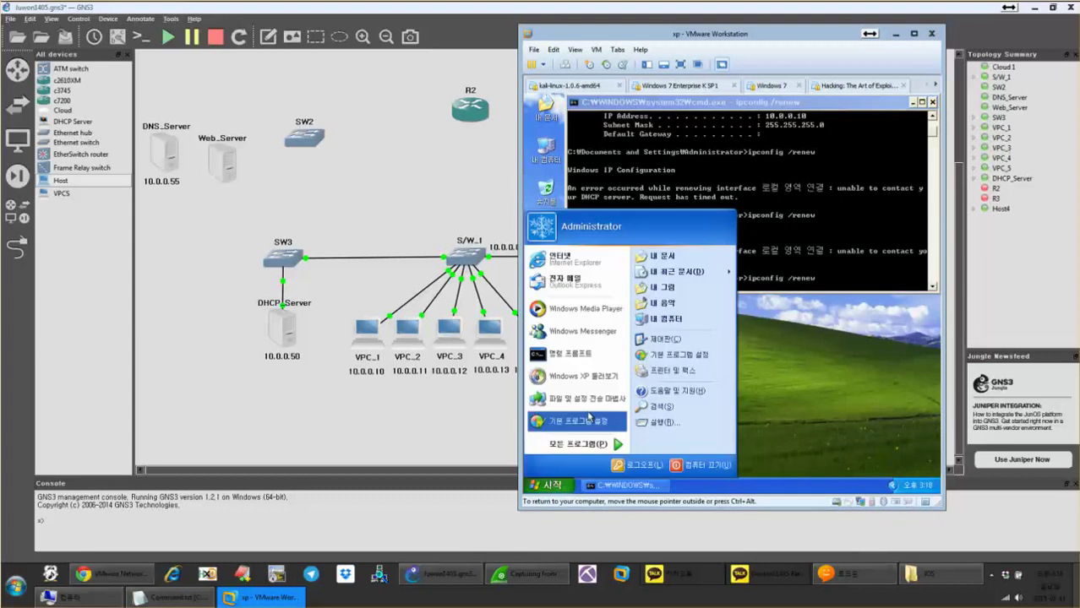
pyautogui.click(672, 339)
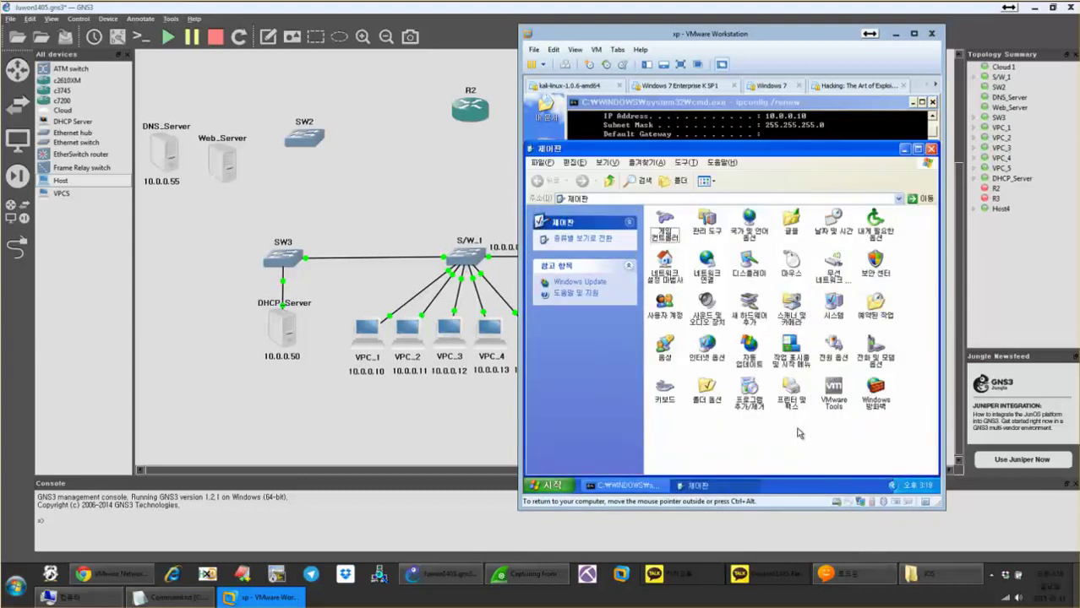
pyautogui.rightClick(798, 429)
pyautogui.click(763, 437)
pyautogui.click(710, 279)
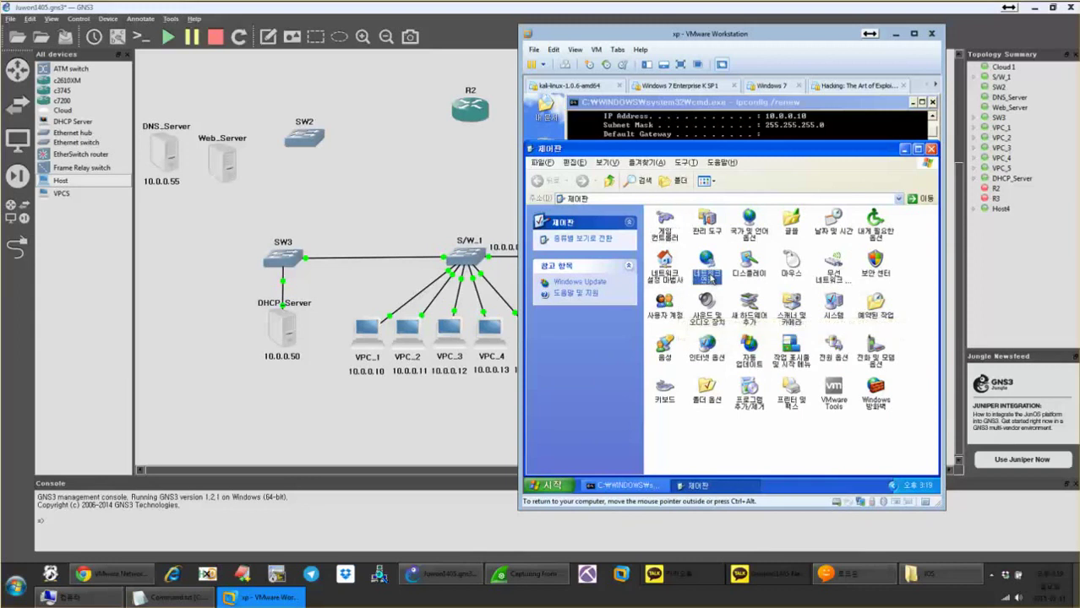
pyautogui.doubleClick(710, 277)
# Check the local area connection's status and TCP/IP properties, and close them without changes.
pyautogui.click(708, 237)
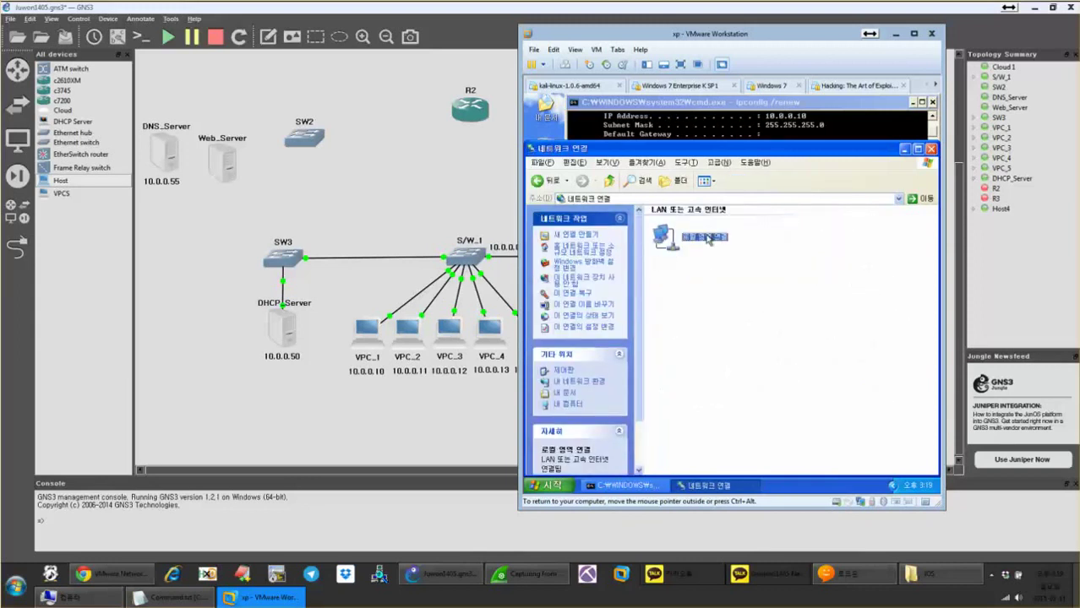
pyautogui.doubleClick(708, 238)
pyautogui.click(651, 376)
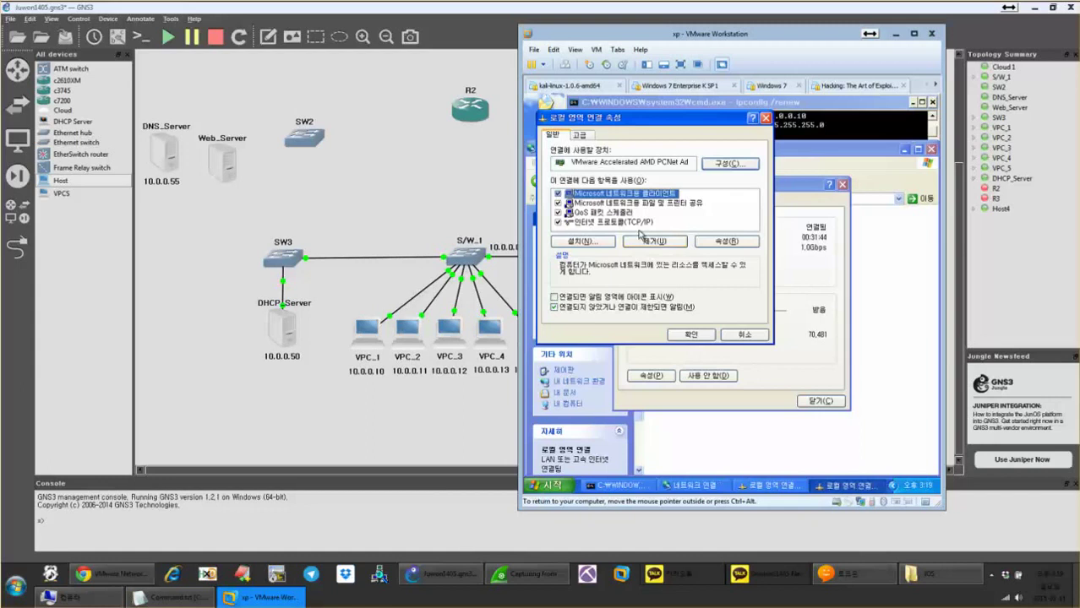
pyautogui.doubleClick(636, 228)
pyautogui.click(769, 381)
pyautogui.click(735, 350)
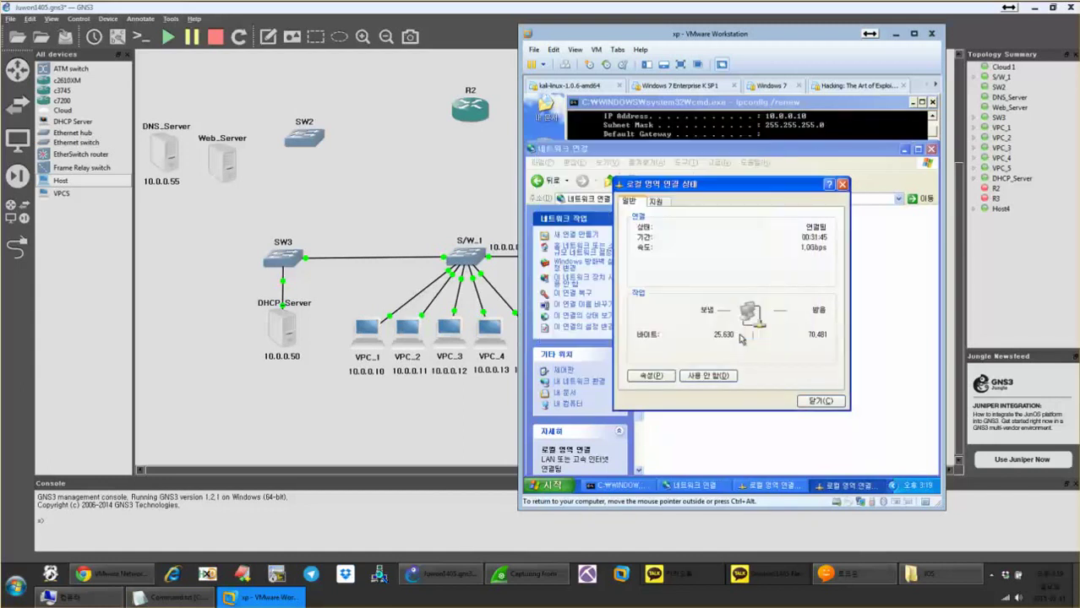
pyautogui.click(820, 402)
# Move the Network Connections window up and review the connection's general and alternate TCP/IP settings, leaving them unchanged.
pyautogui.moveTo(709, 153); pyautogui.dragTo(710, 104)
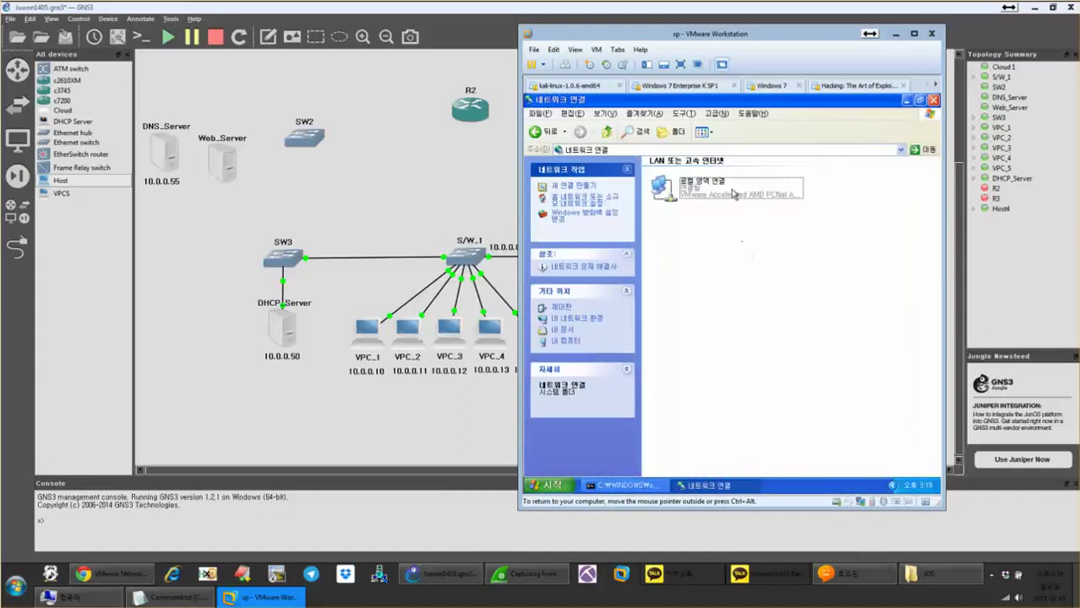
pyautogui.rightClick(732, 188)
pyautogui.click(765, 282)
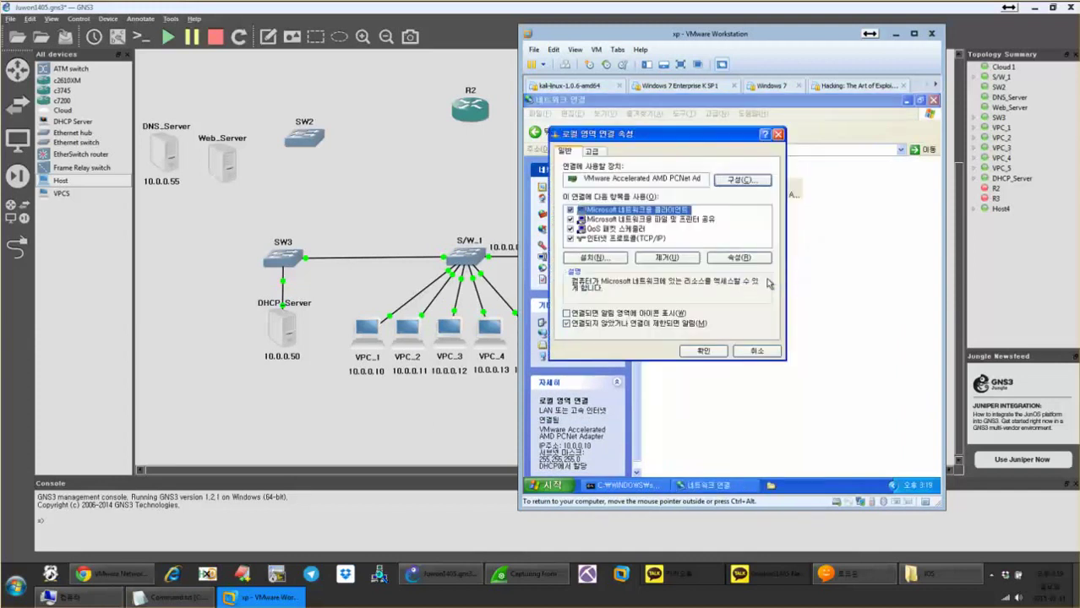
pyautogui.doubleClick(644, 240)
pyautogui.click(616, 192)
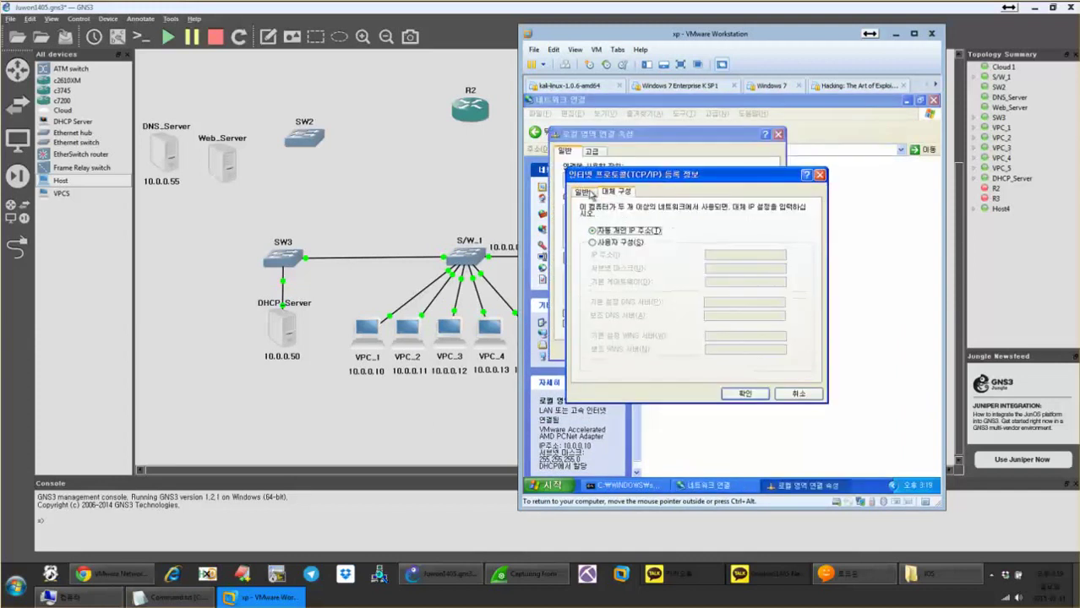
pyautogui.click(591, 193)
pyautogui.click(788, 394)
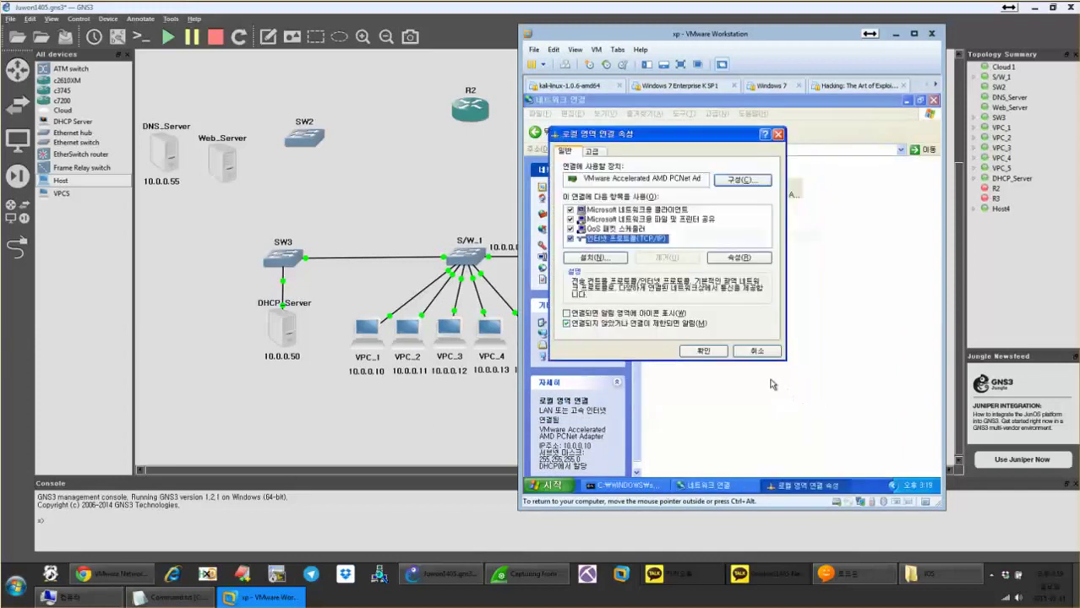
pyautogui.click(754, 353)
# Disable the XP local area connection, close the command prompt, and re-enable the connection to request a new address.
pyautogui.rightClick(704, 191)
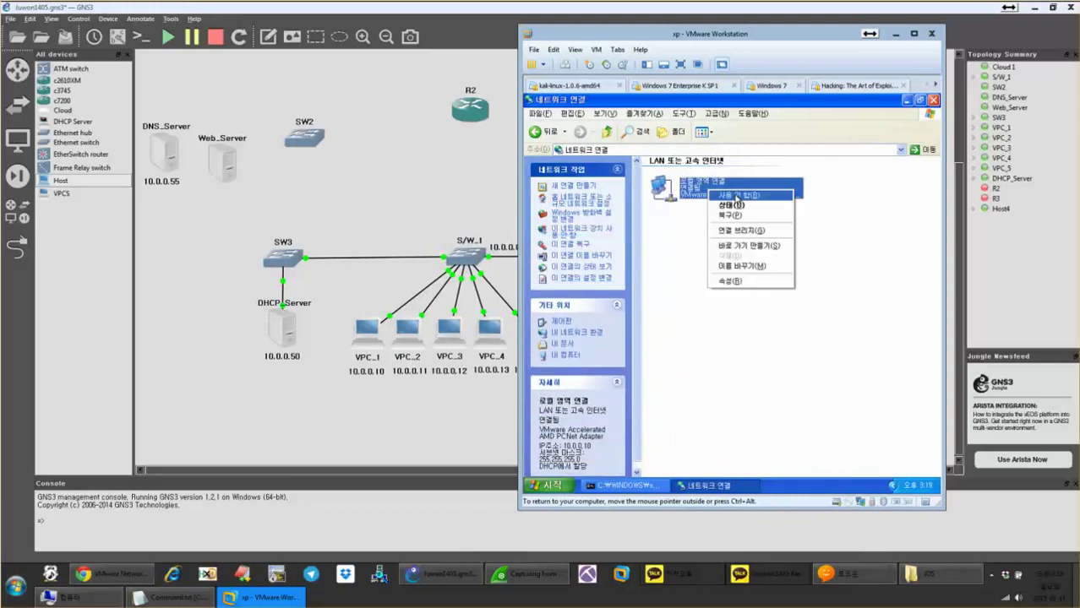
pyautogui.click(737, 241)
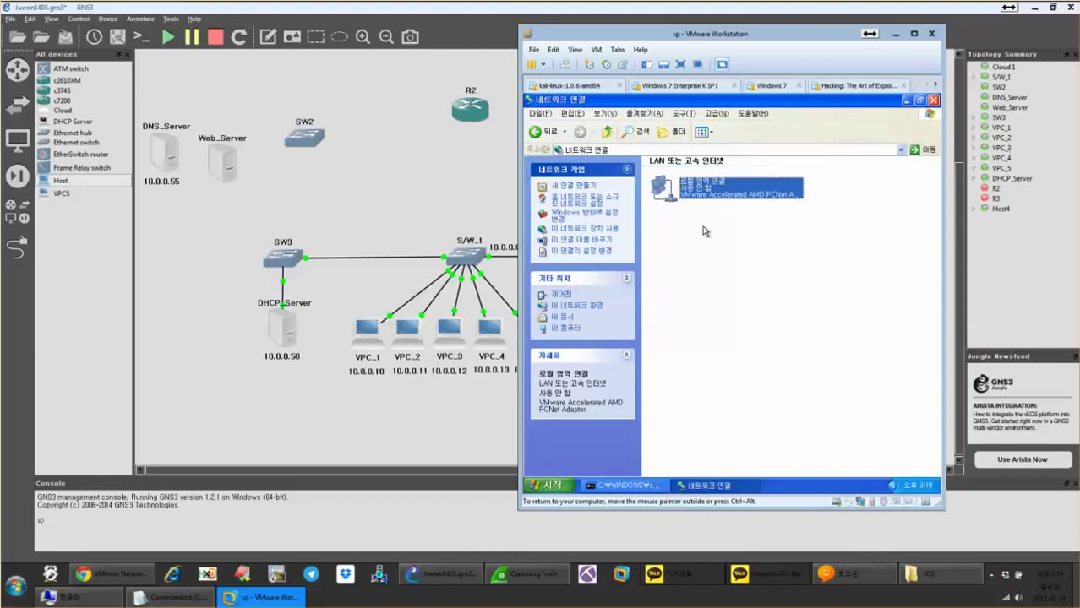
pyautogui.click(624, 486)
pyautogui.rightClick(629, 485)
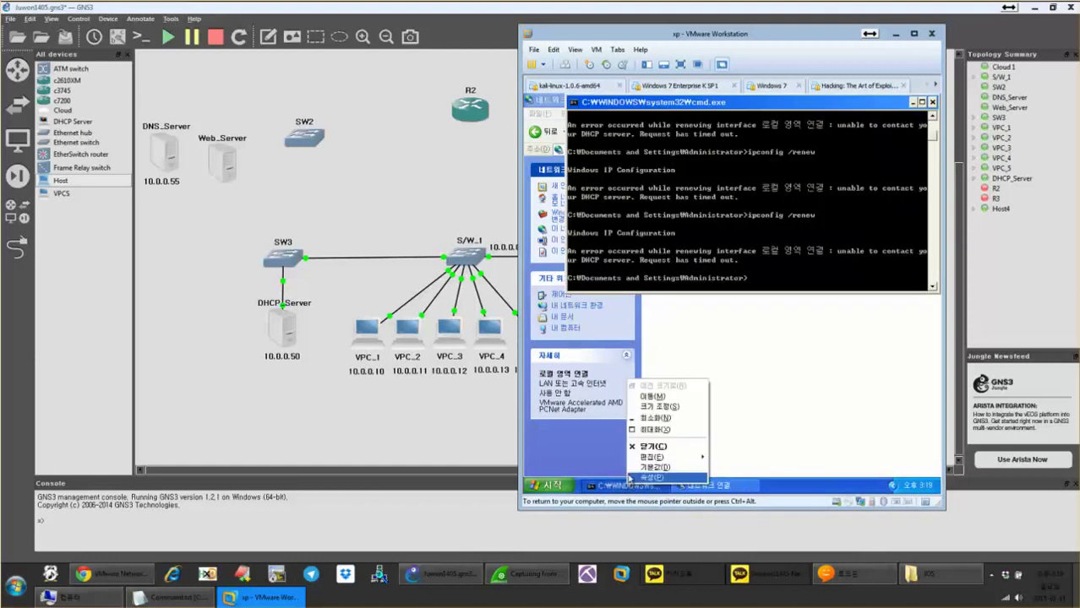
pyautogui.click(651, 447)
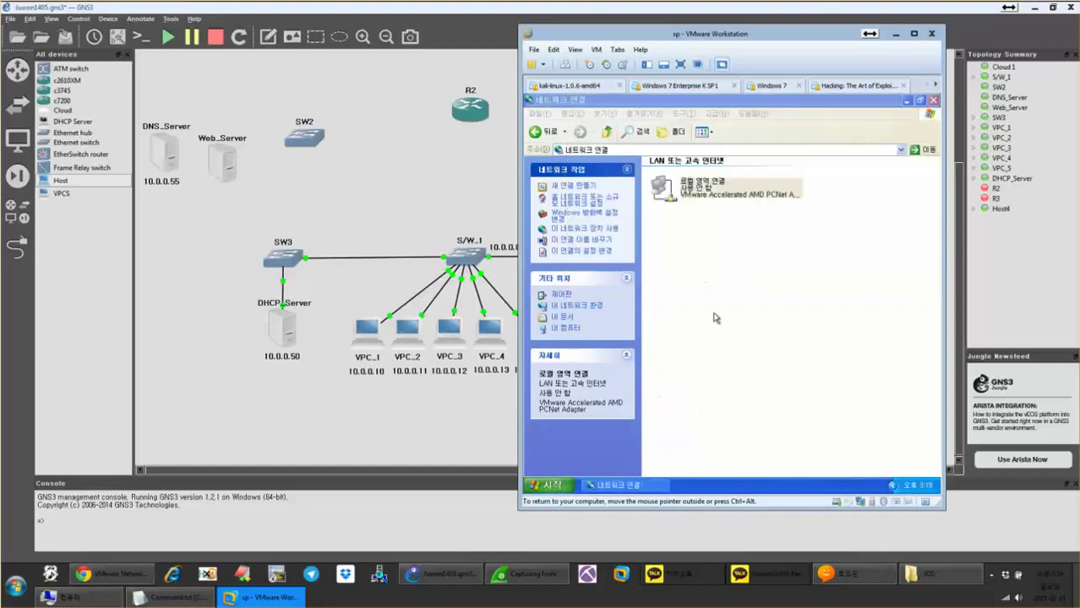
pyautogui.doubleClick(663, 187)
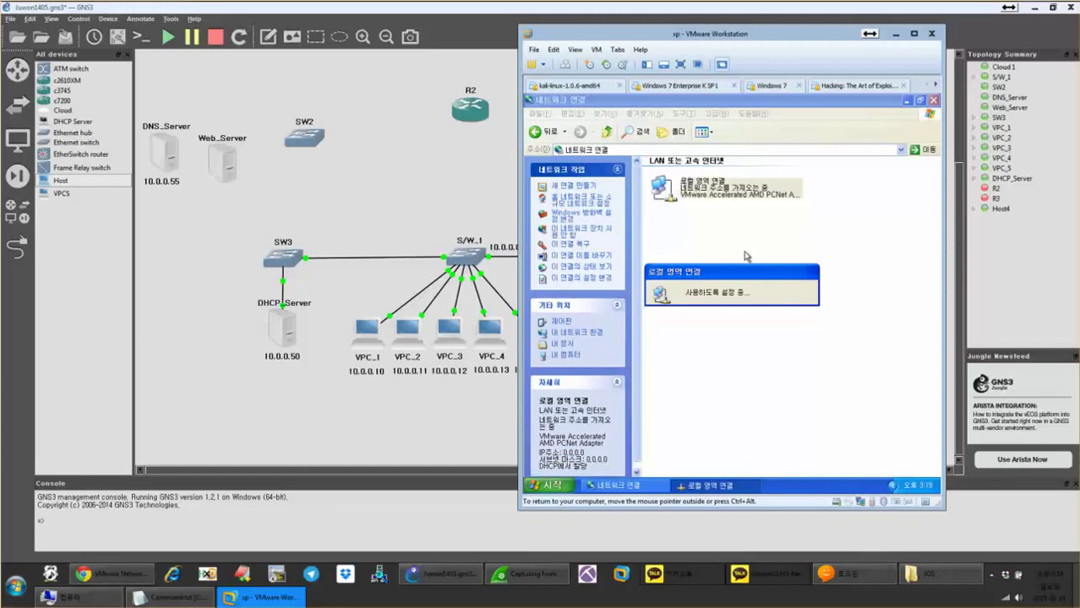
# Inspect the re-enabled connection's status, adapter properties and TCP/IP settings without changing them.
pyautogui.doubleClick(725, 196)
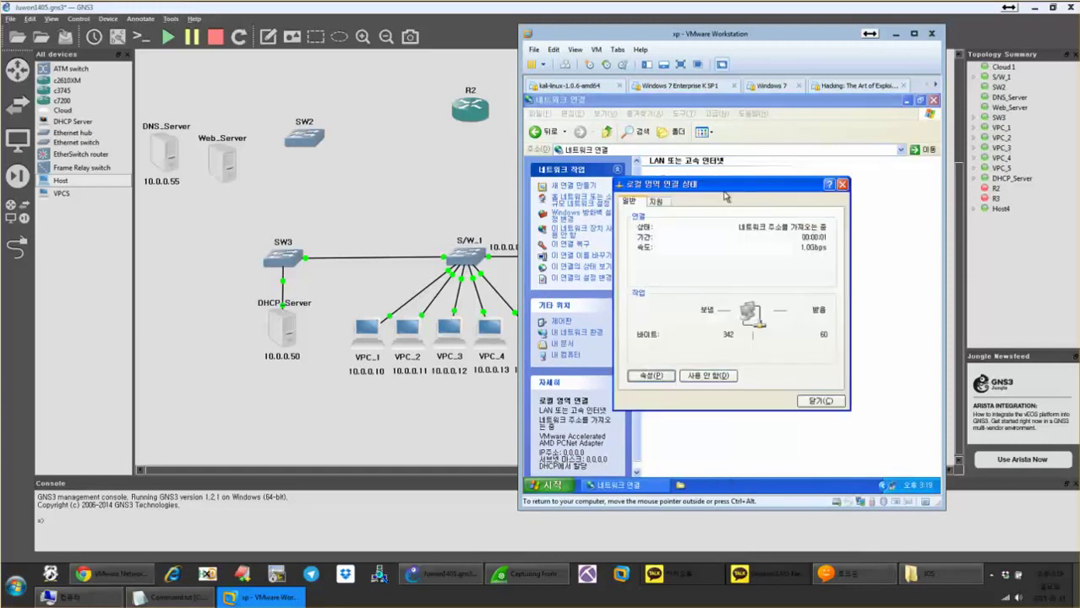
pyautogui.click(651, 376)
pyautogui.click(663, 287)
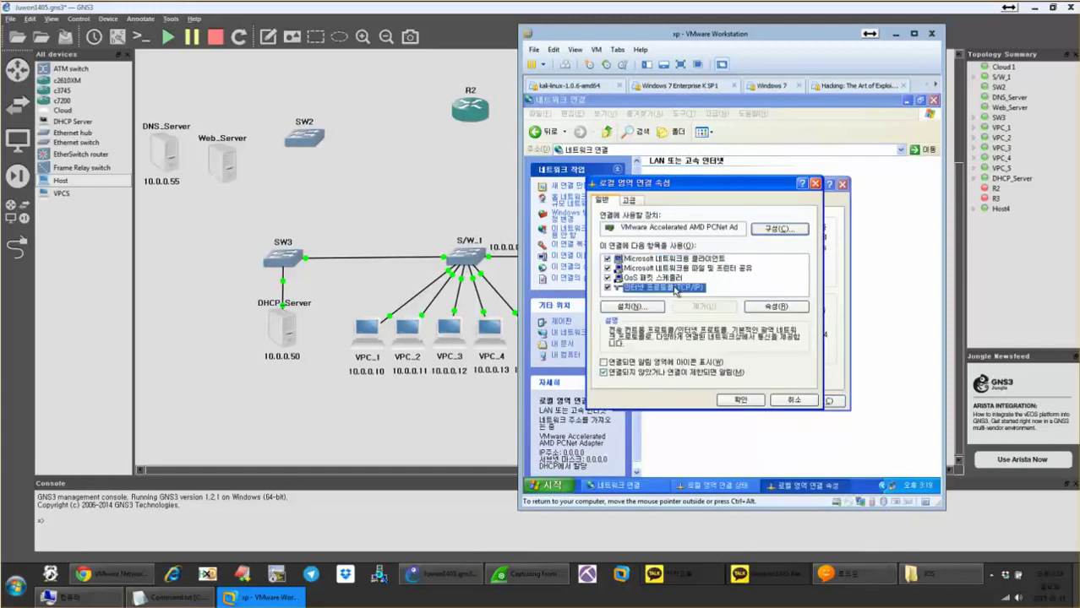
pyautogui.click(776, 307)
pyautogui.click(834, 440)
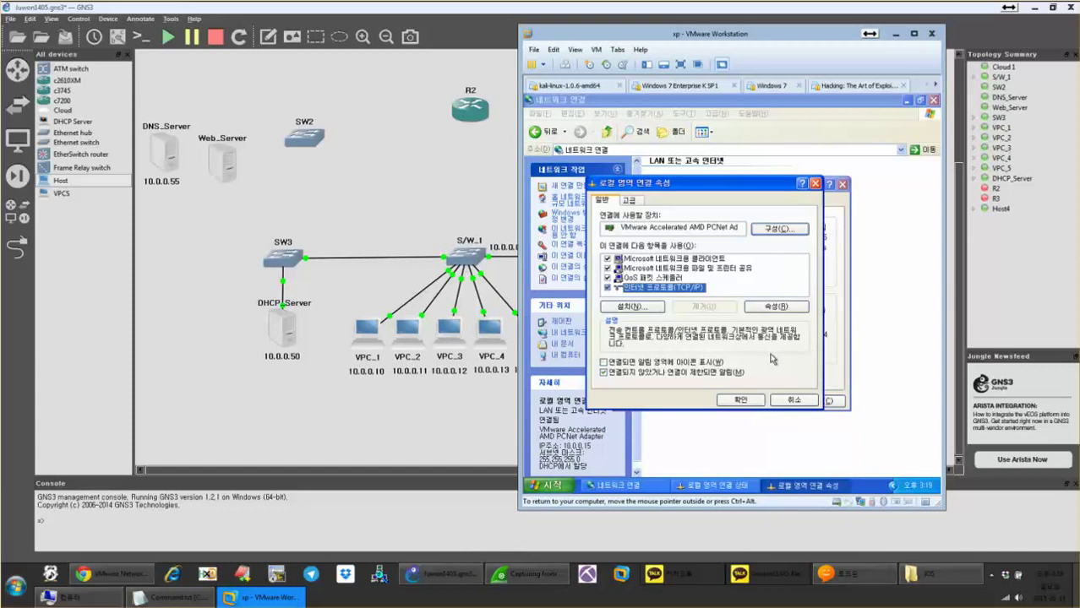
pyautogui.click(793, 400)
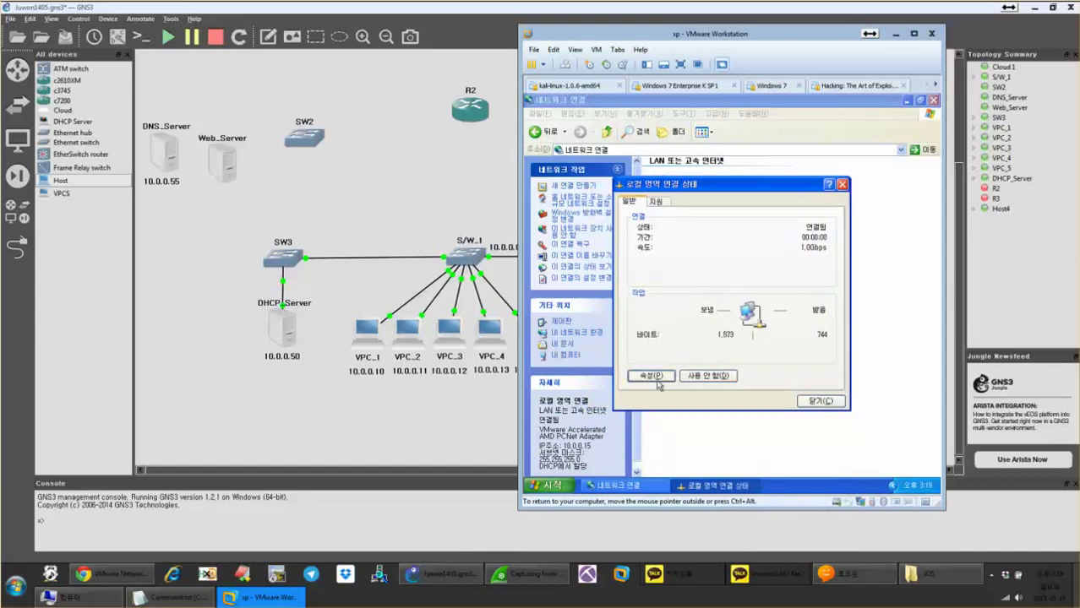
pyautogui.click(651, 376)
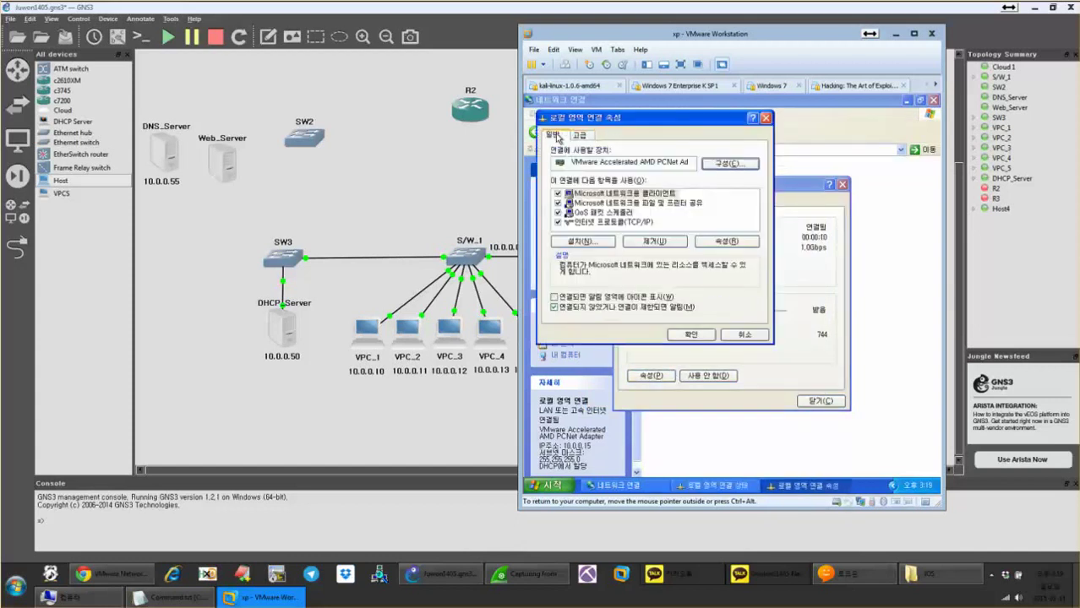
pyautogui.click(744, 335)
pyautogui.click(441, 193)
pyautogui.moveTo(656, 253); pyautogui.dragTo(314, 391)
pyautogui.moveTo(722, 192); pyautogui.dragTo(247, 456)
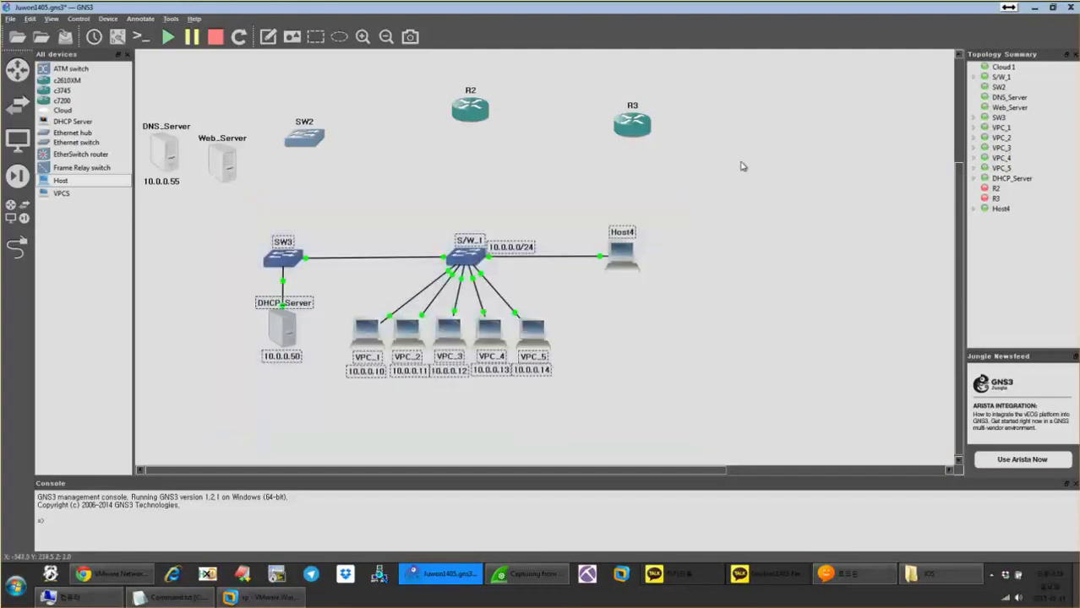
pyautogui.moveTo(733, 197); pyautogui.dragTo(219, 424)
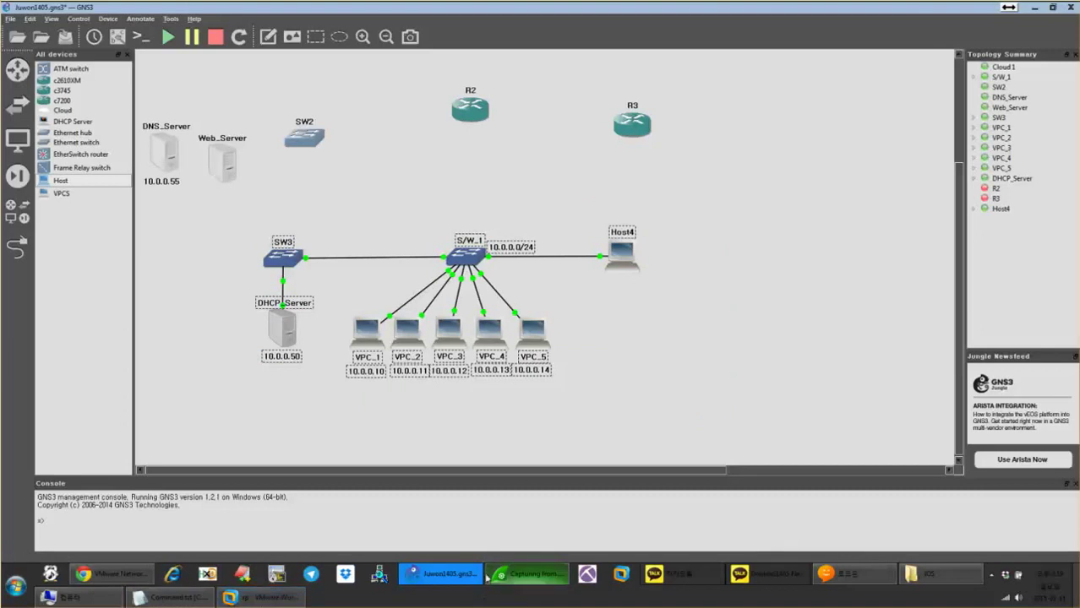
pyautogui.moveTo(696, 214); pyautogui.dragTo(227, 407)
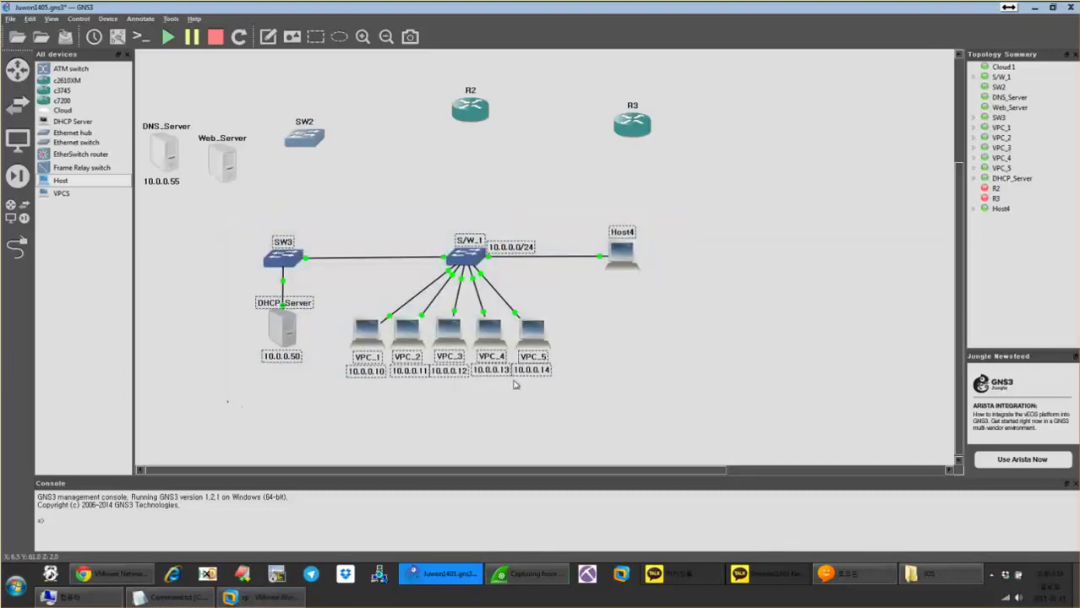
pyautogui.click(676, 359)
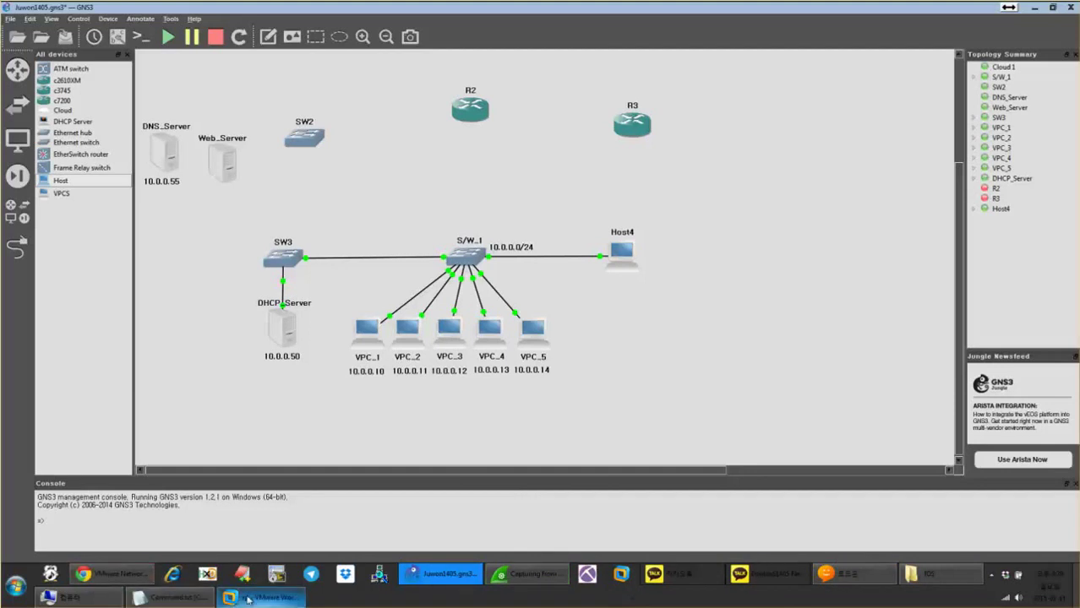
# Switch to the KakaoTalk DoubleS1405 Network Group chat and enlarge its window.
pyautogui.click(765, 574)
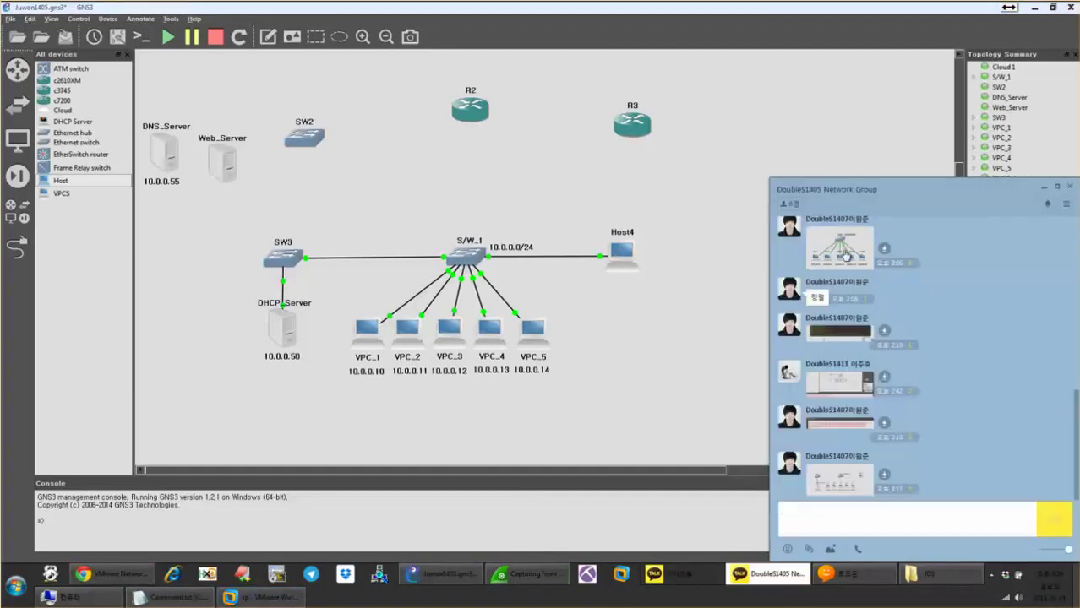
pyautogui.click(765, 178)
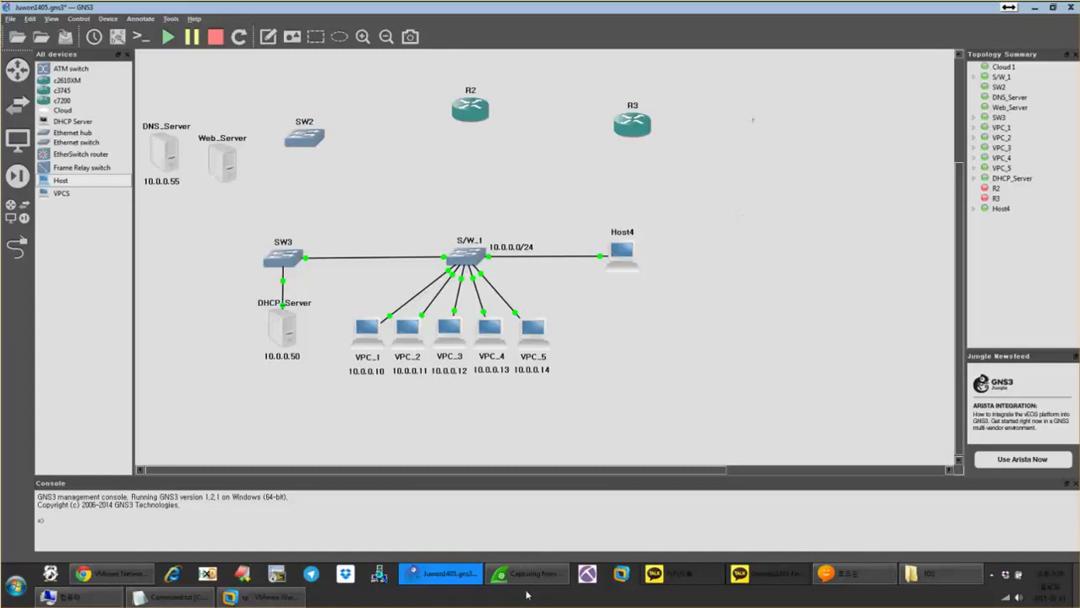
pyautogui.click(764, 575)
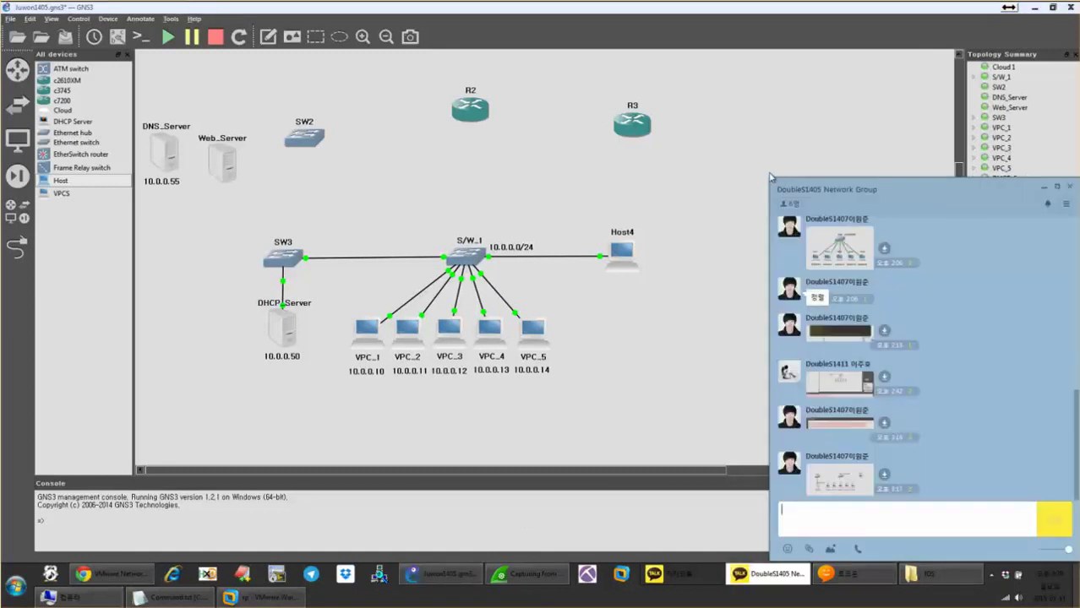
pyautogui.moveTo(767, 178); pyautogui.dragTo(702, 57)
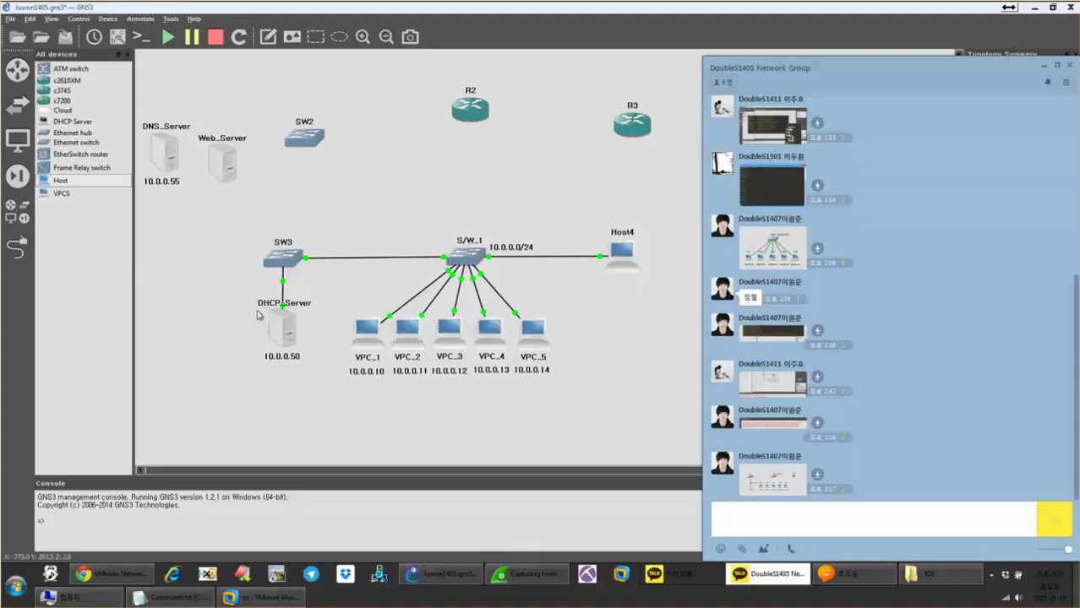
pyautogui.moveTo(630, 310); pyautogui.dragTo(358, 395)
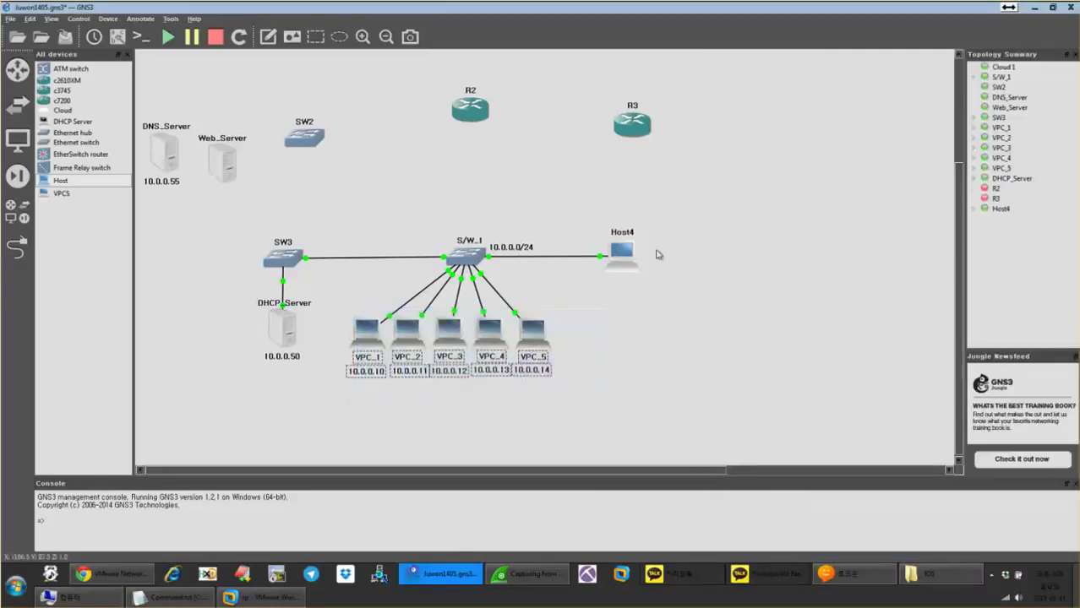
pyautogui.click(633, 263)
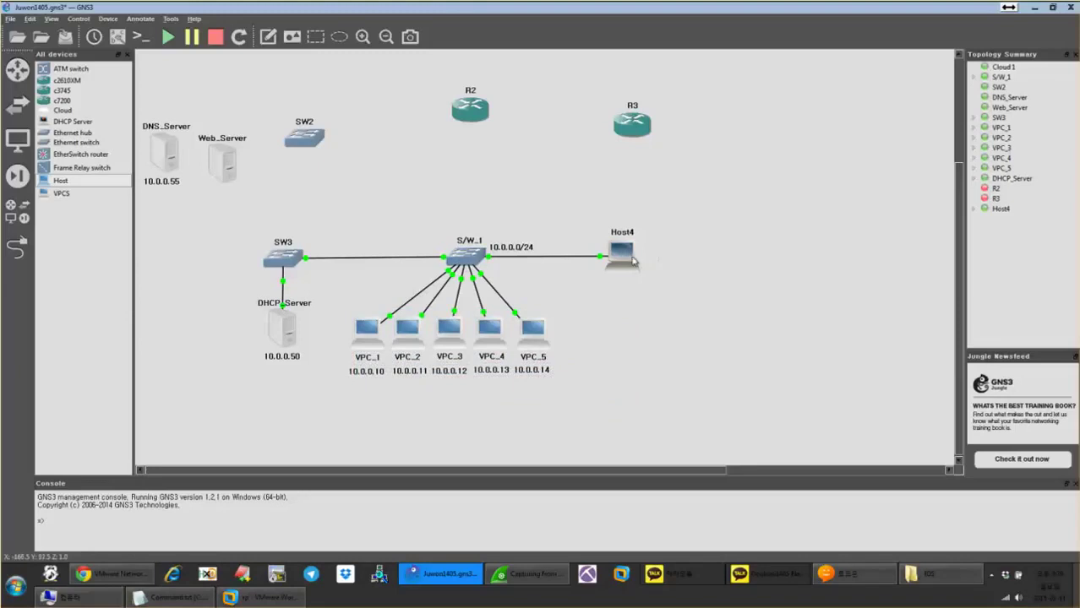
pyautogui.click(284, 267)
pyautogui.click(466, 255)
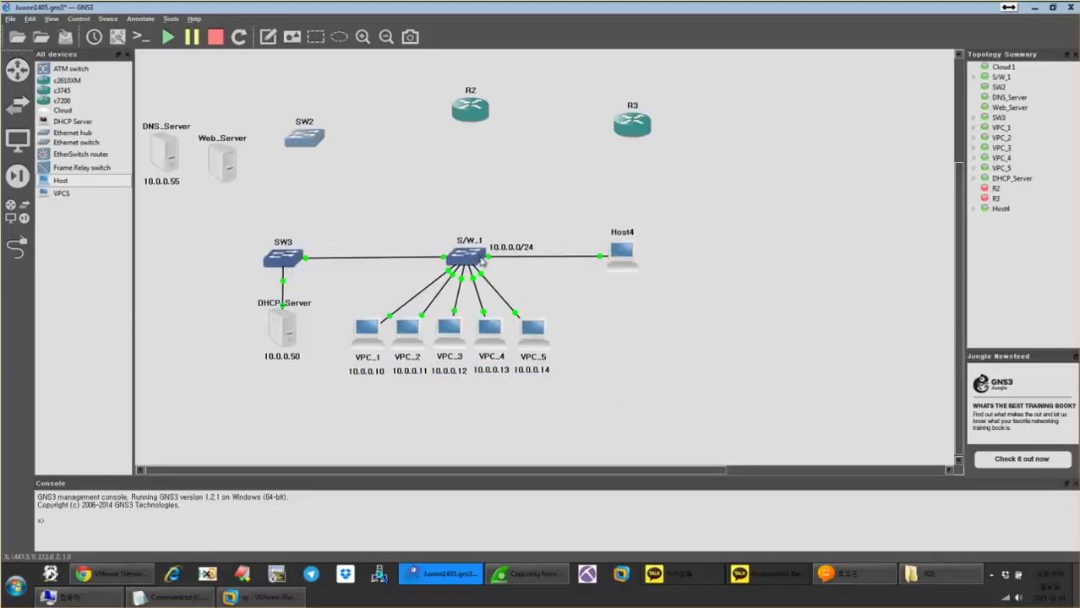
# Switch to the DoubleS1405 Network Group chat, view the most recently shared topology picture, and close it.
pyautogui.moveTo(466, 255)
pyautogui.mouseDown()
pyautogui.moveTo(429, 233)
pyautogui.moveTo(447, 155)
pyautogui.moveTo(462, 256)
pyautogui.mouseUp()
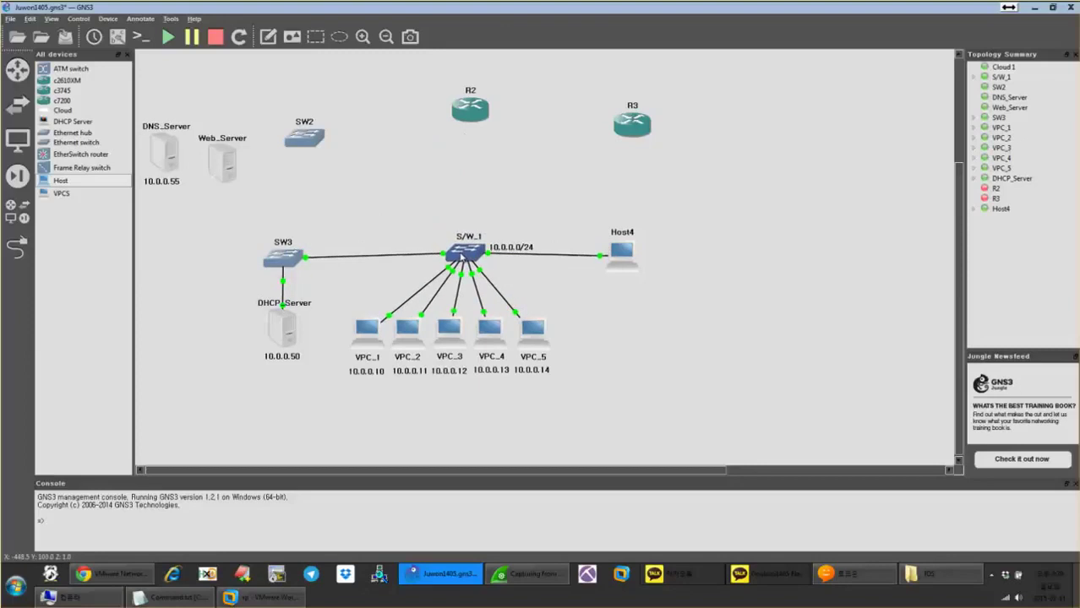
pyautogui.hotkey('alt', 'Tab')
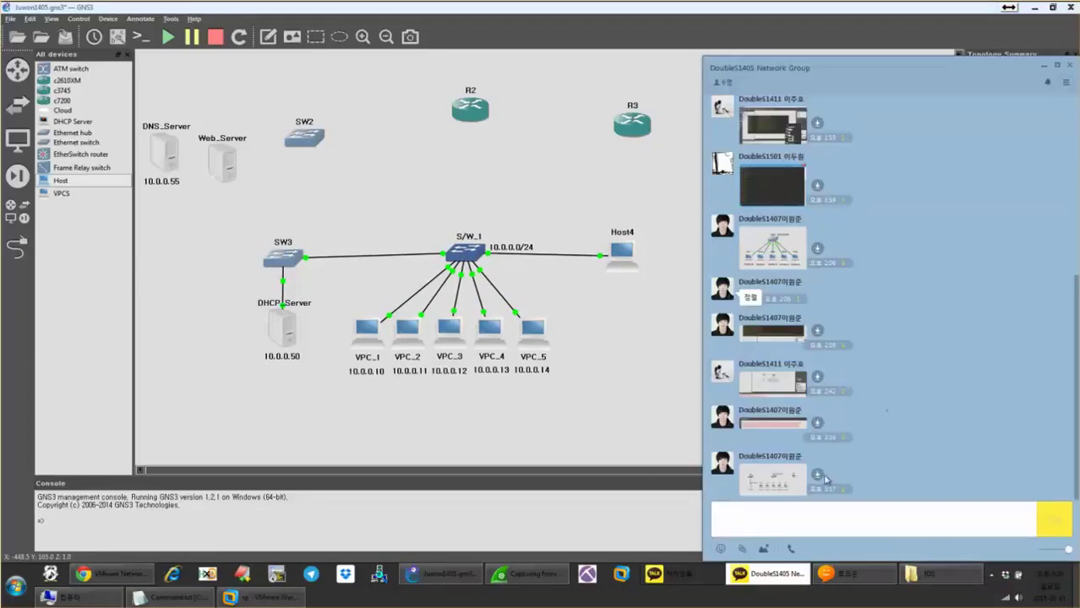
pyautogui.click(774, 483)
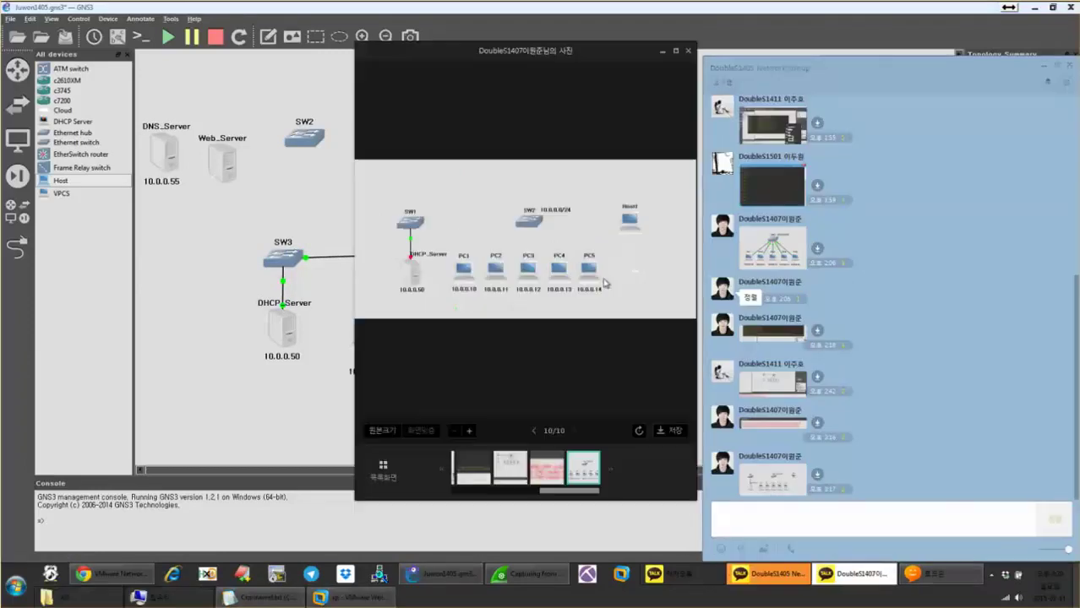
pyautogui.click(689, 52)
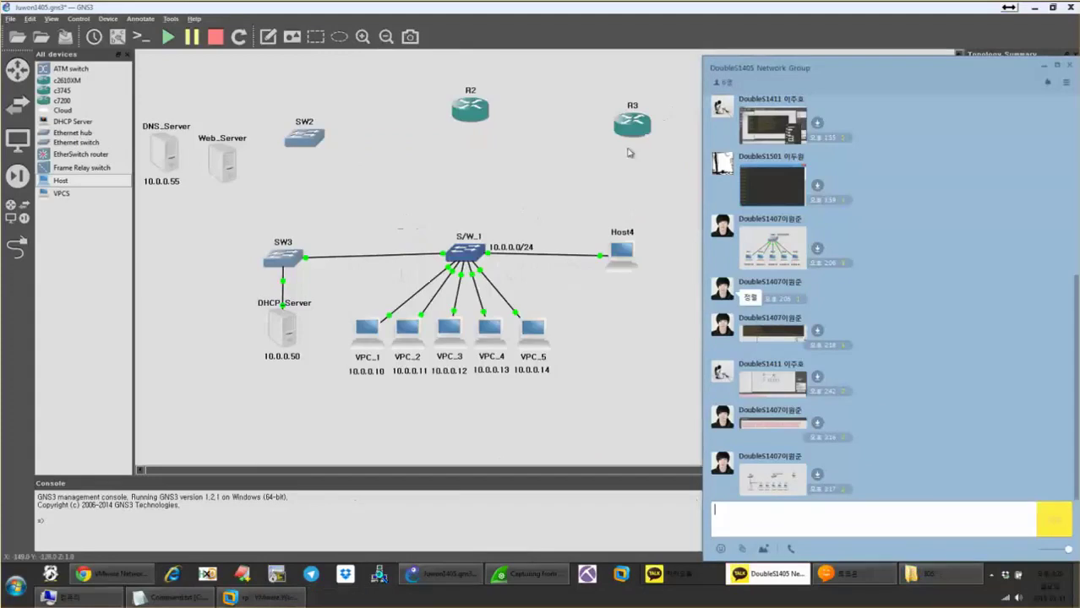
# Align the S/W_1 switch with its SW3 and Host4 links and save the project.
pyautogui.moveTo(472, 253); pyautogui.dragTo(466, 256)
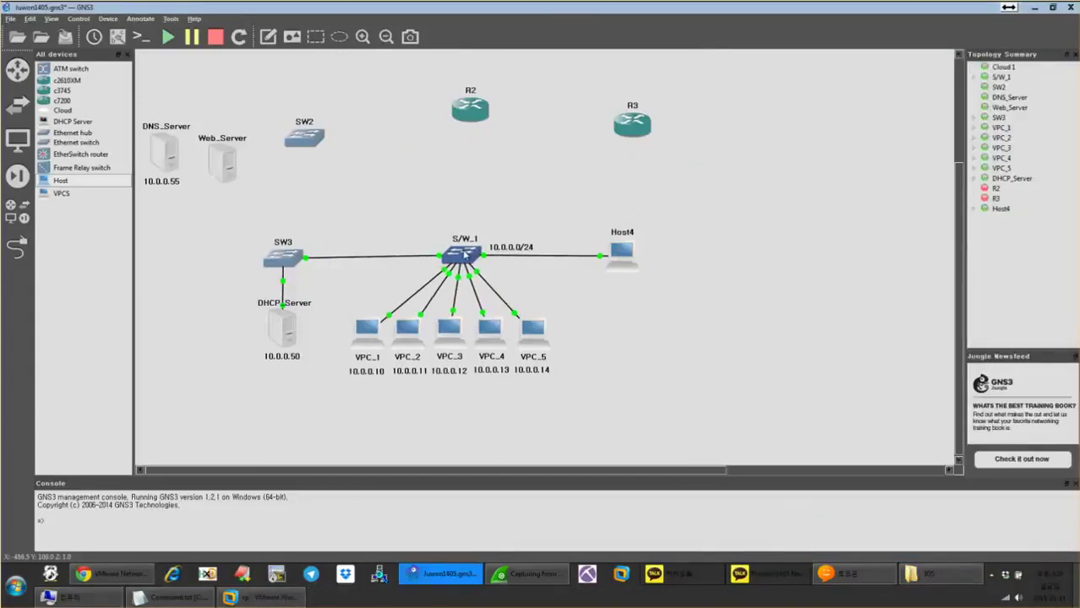
pyautogui.click(65, 37)
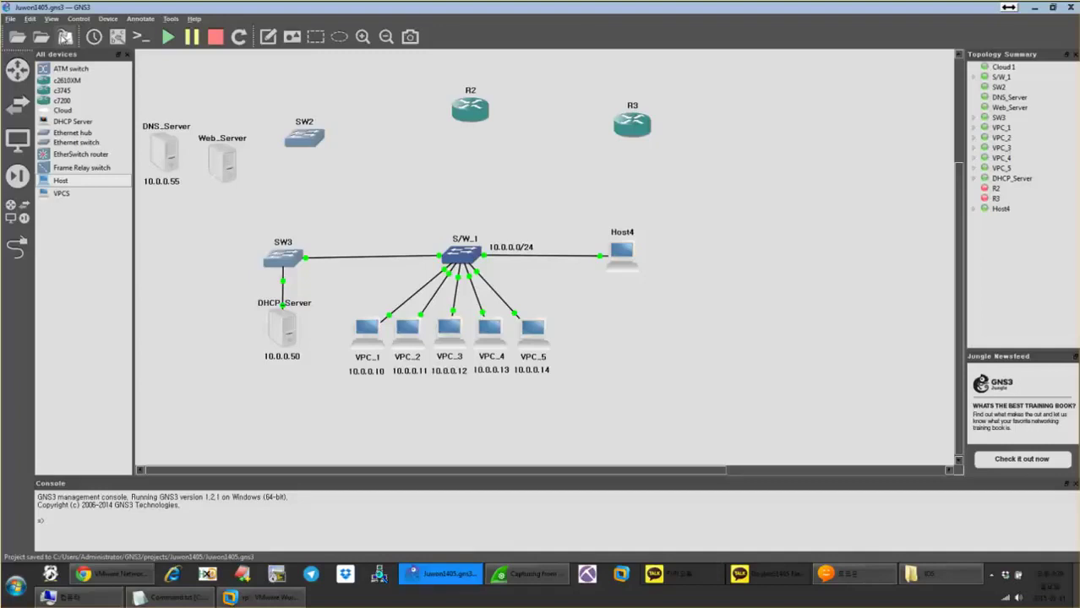
# Try to delete the unlinked nodes Cloud 1, R2, R3, SW2, DNS_Server and Web_Server together.
pyautogui.scroll(3, 188, 330)
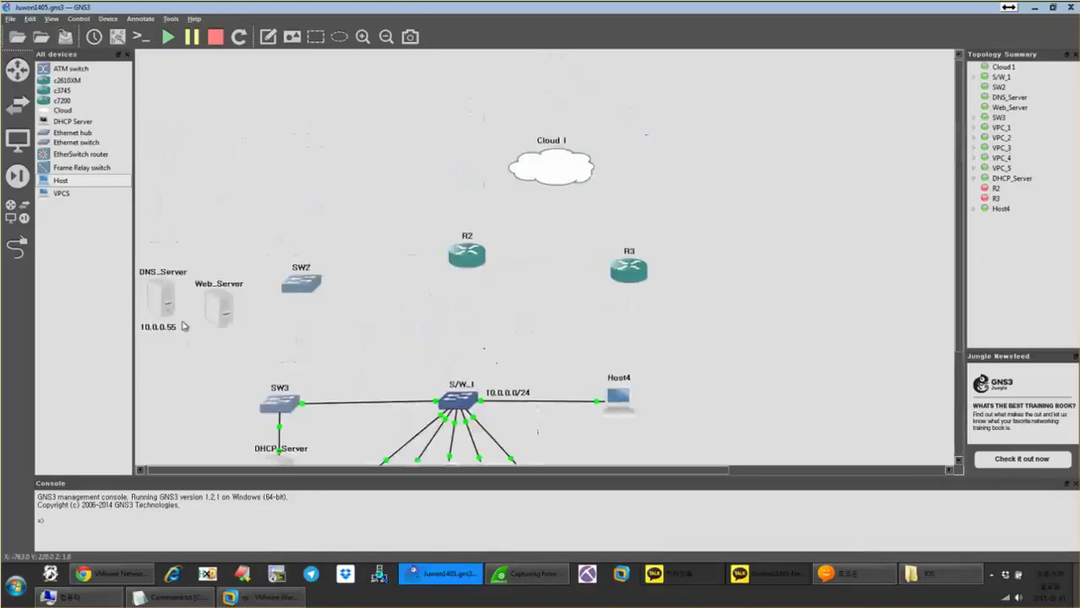
pyautogui.moveTo(701, 109); pyautogui.dragTo(140, 343)
pyautogui.click(281, 169)
pyautogui.moveTo(772, 135); pyautogui.dragTo(142, 376)
pyautogui.rightClick(313, 281)
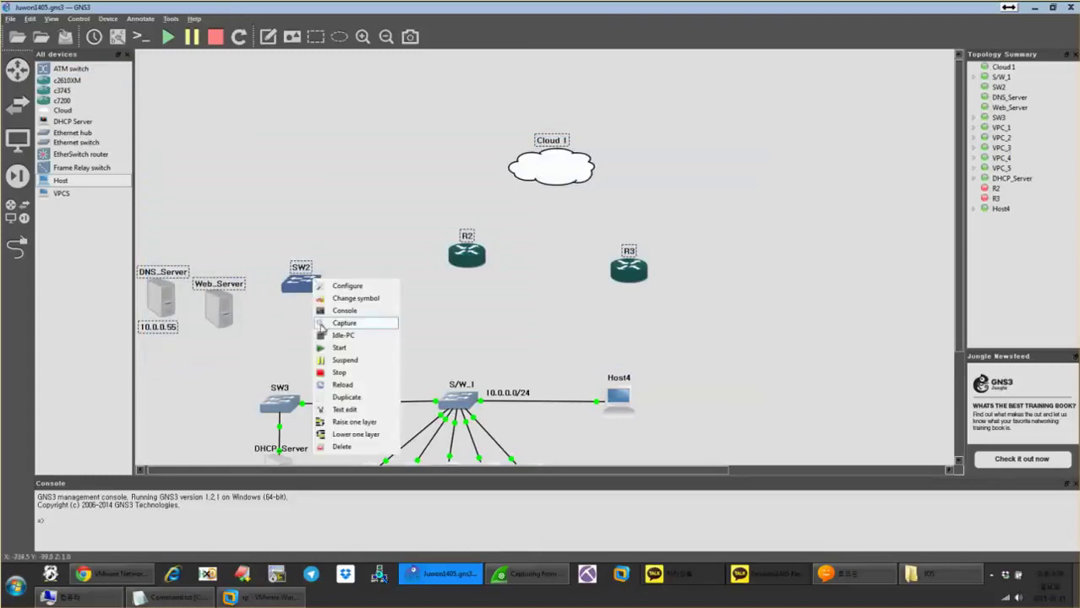
pyautogui.click(343, 447)
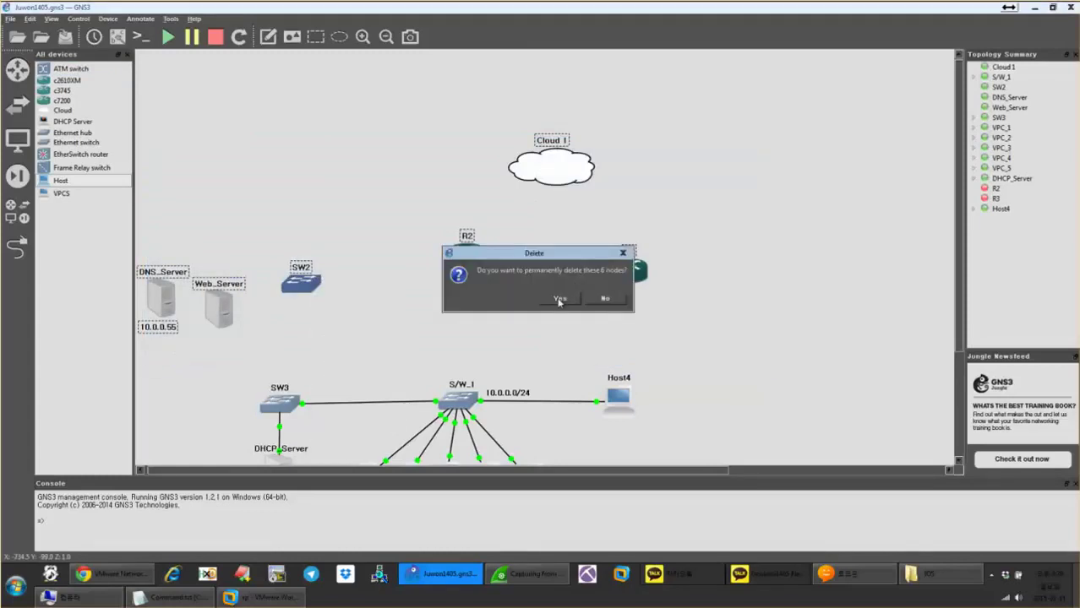
pyautogui.click(560, 298)
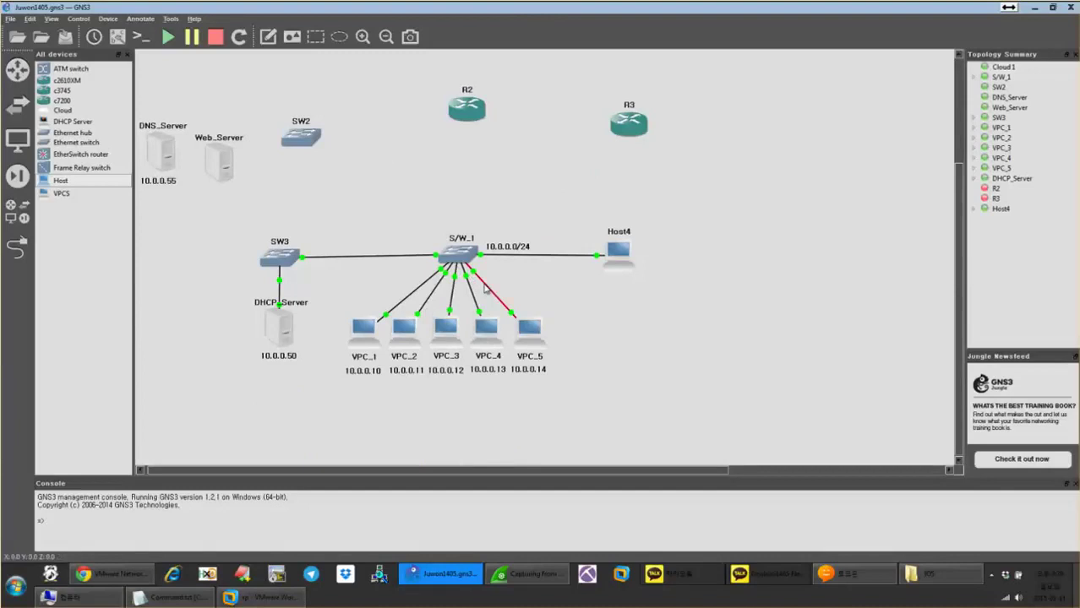
# Fit the topology in the view and show the interface labels on its links.
pyautogui.click(52, 18)
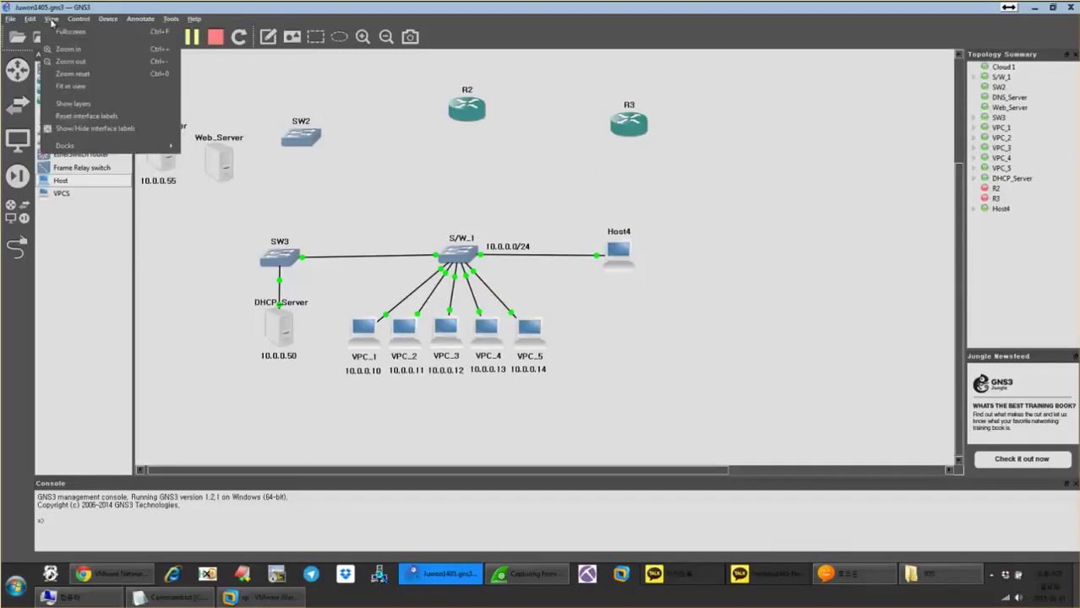
pyautogui.click(119, 88)
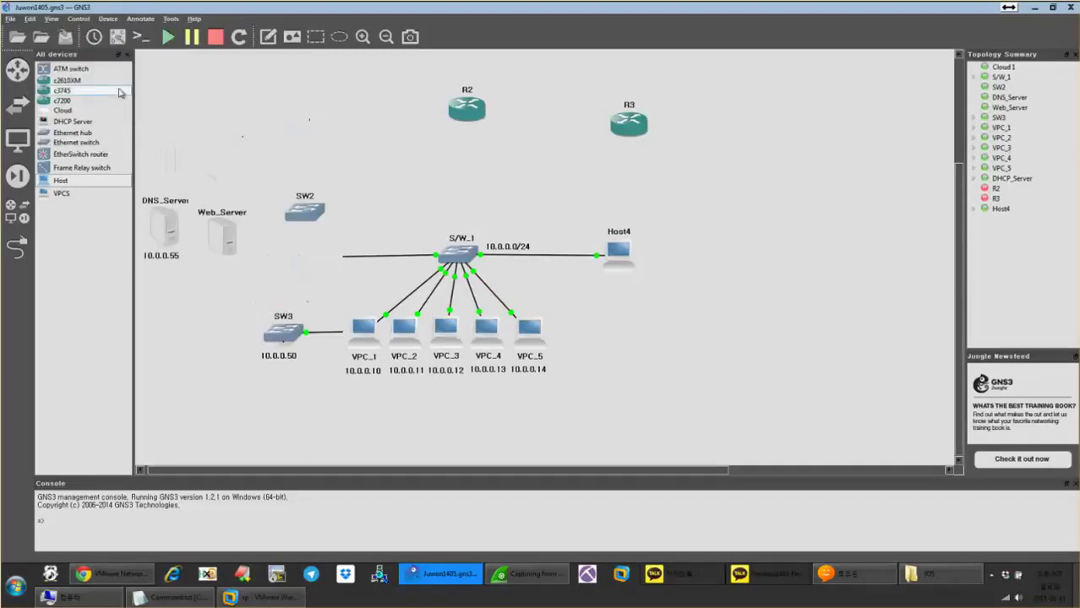
pyautogui.click(51, 18)
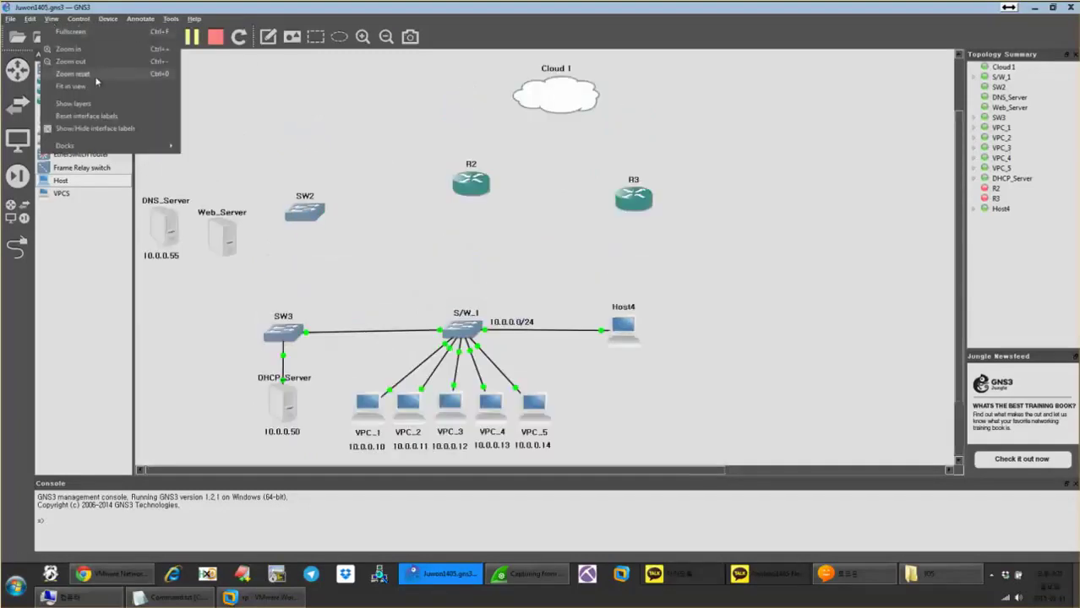
pyautogui.click(95, 129)
pyautogui.scroll(-1, 457, 318)
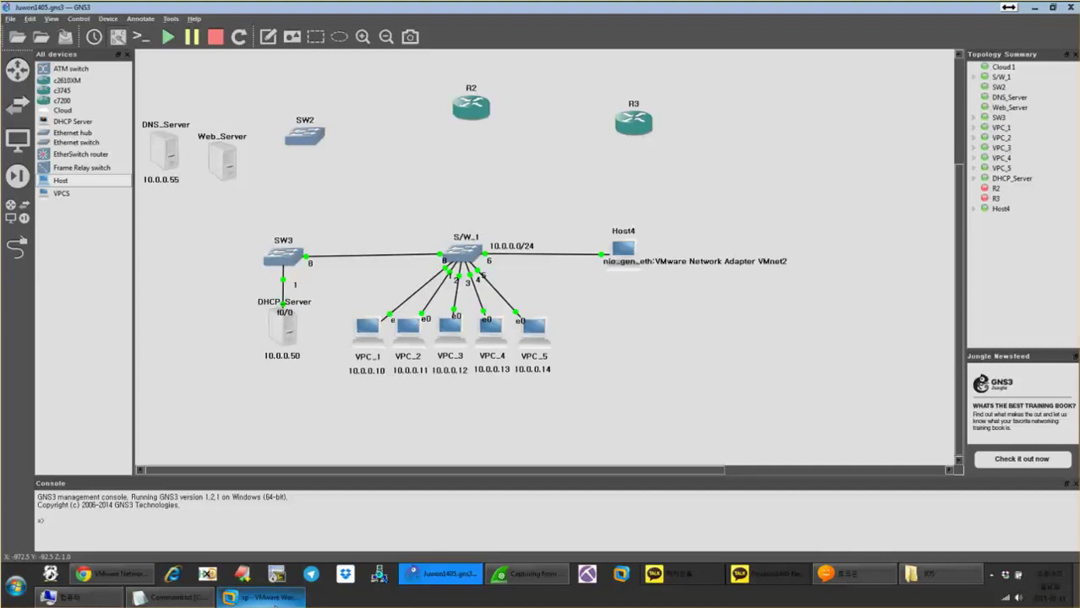
# Switch to the XP virtual machine in VMware Workstation and open the local area connection's detailed network information.
pyautogui.click(271, 598)
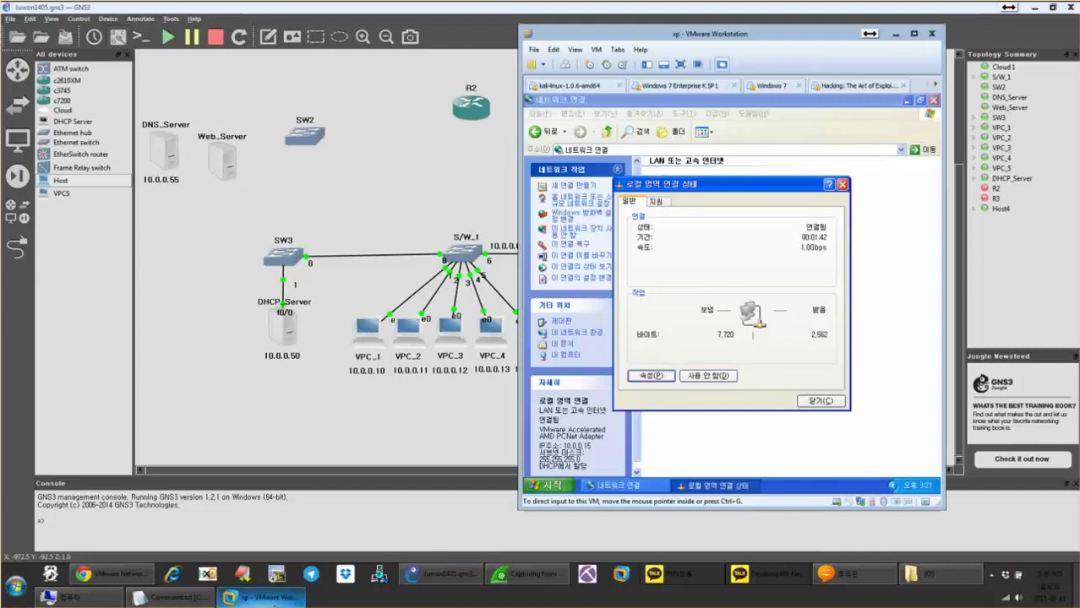
pyautogui.click(652, 376)
pyautogui.click(743, 343)
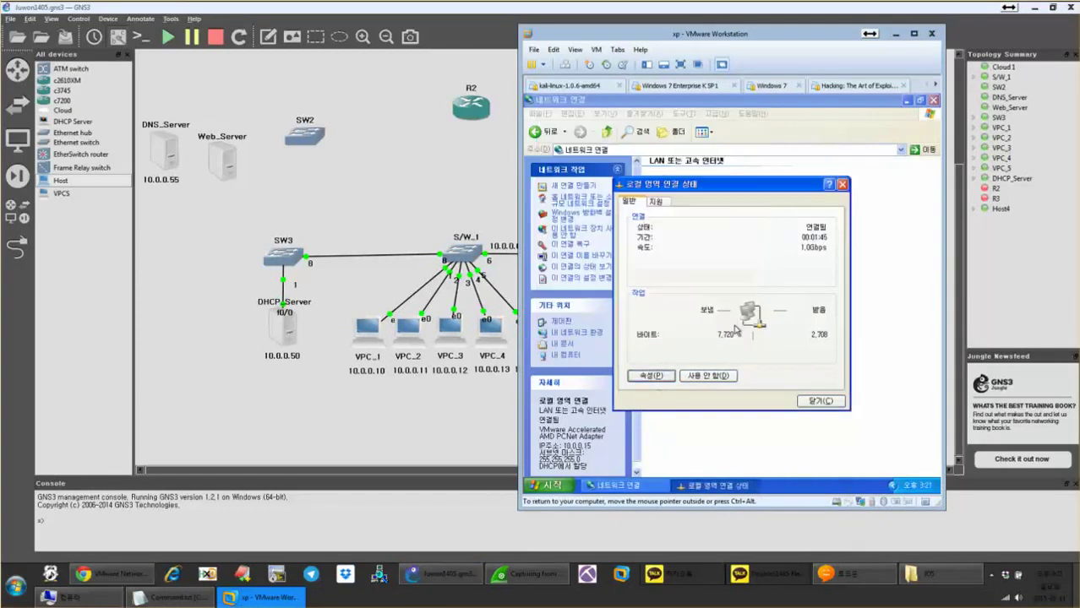
pyautogui.click(647, 203)
pyautogui.click(640, 203)
pyautogui.click(656, 203)
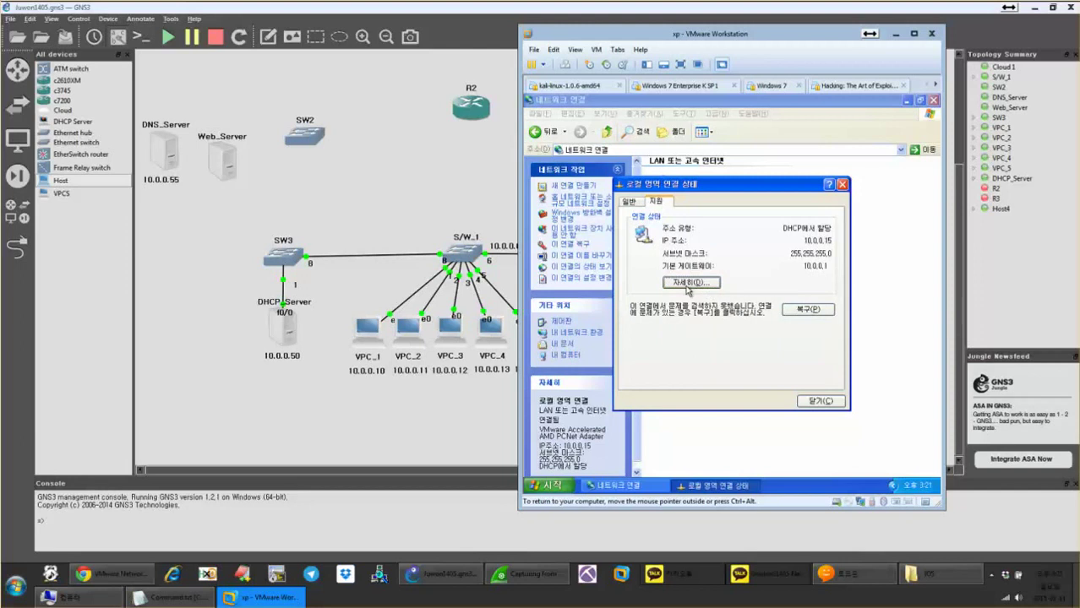
pyautogui.click(689, 285)
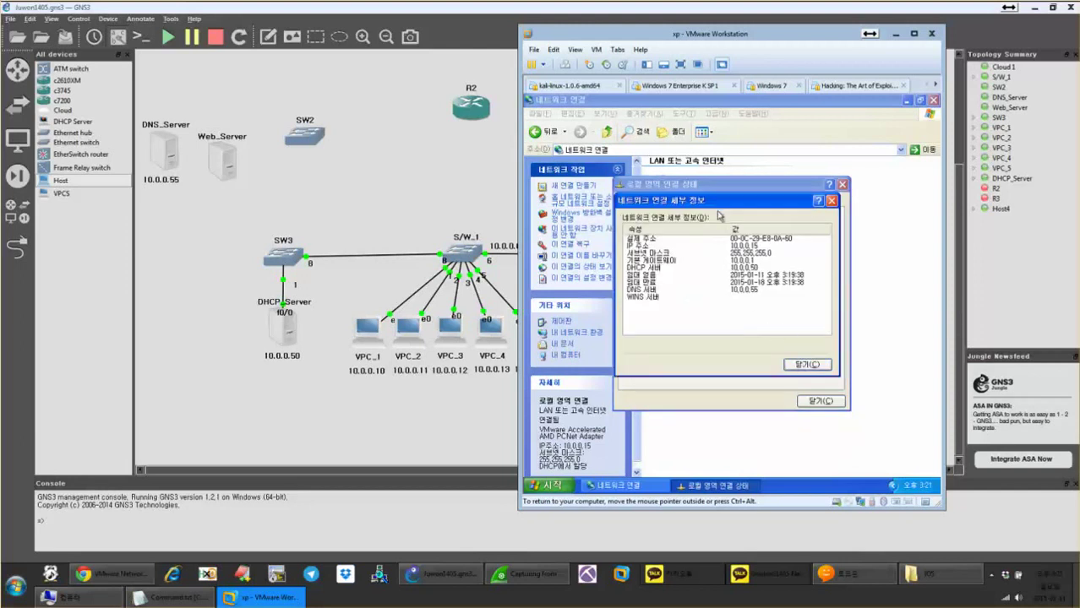
# Compare the connection's IP address, DHCP server and DNS server entries with the topology, and close the connection windows.
pyautogui.moveTo(792, 36); pyautogui.dragTo(681, 50)
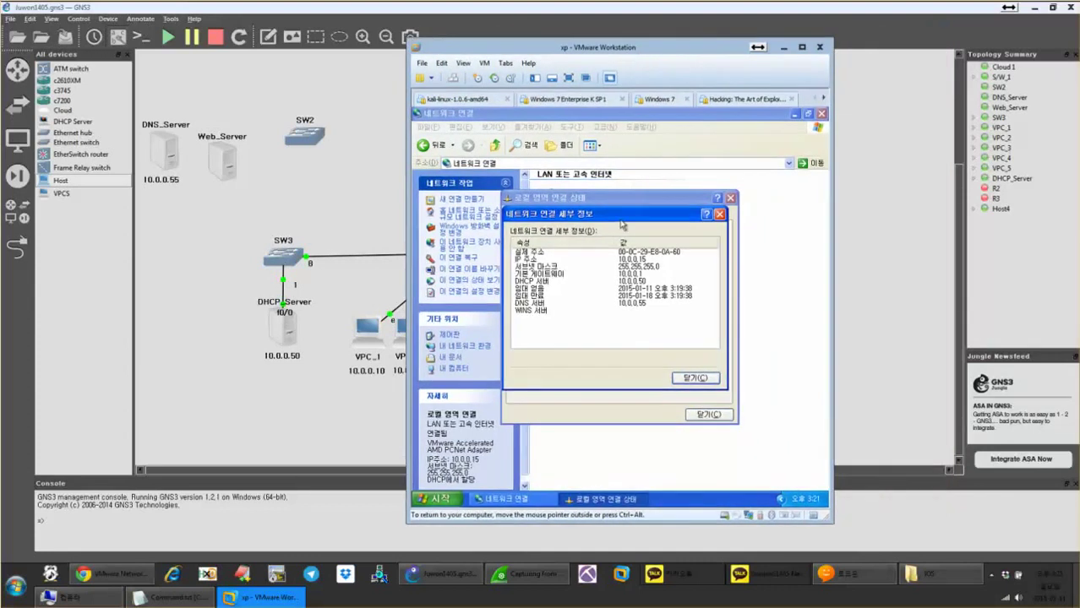
pyautogui.moveTo(621, 222); pyautogui.dragTo(688, 220)
pyautogui.click(714, 258)
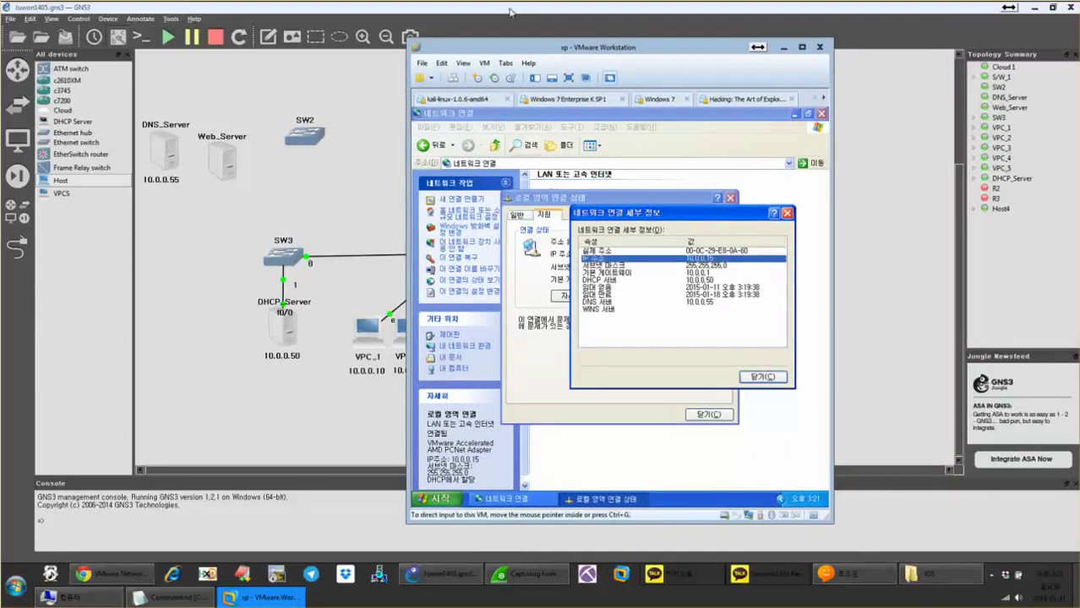
pyautogui.moveTo(535, 49); pyautogui.dragTo(926, 40)
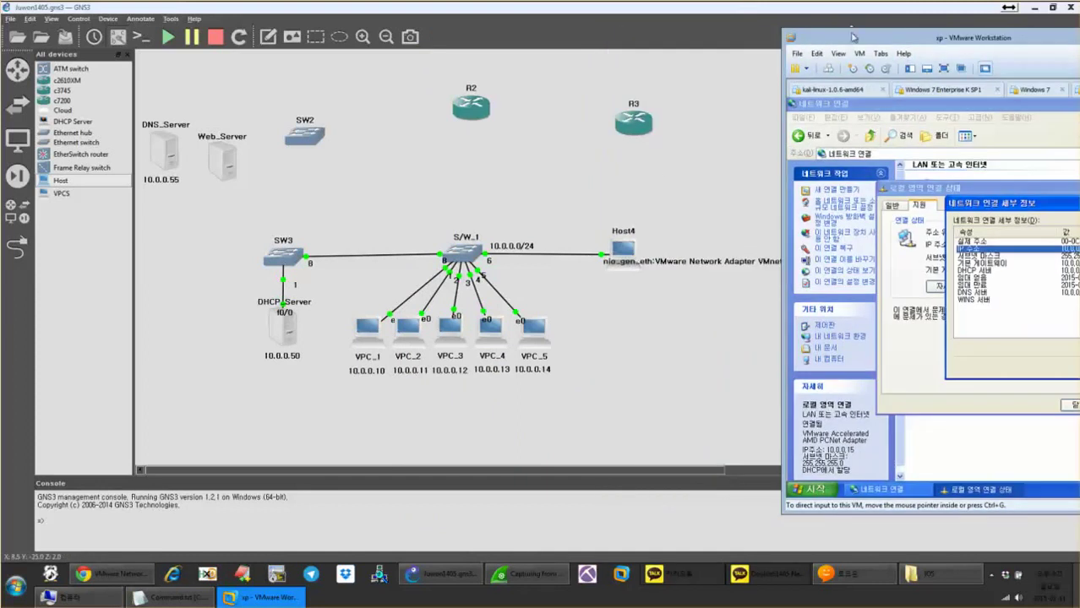
pyautogui.moveTo(857, 45); pyautogui.dragTo(582, 68)
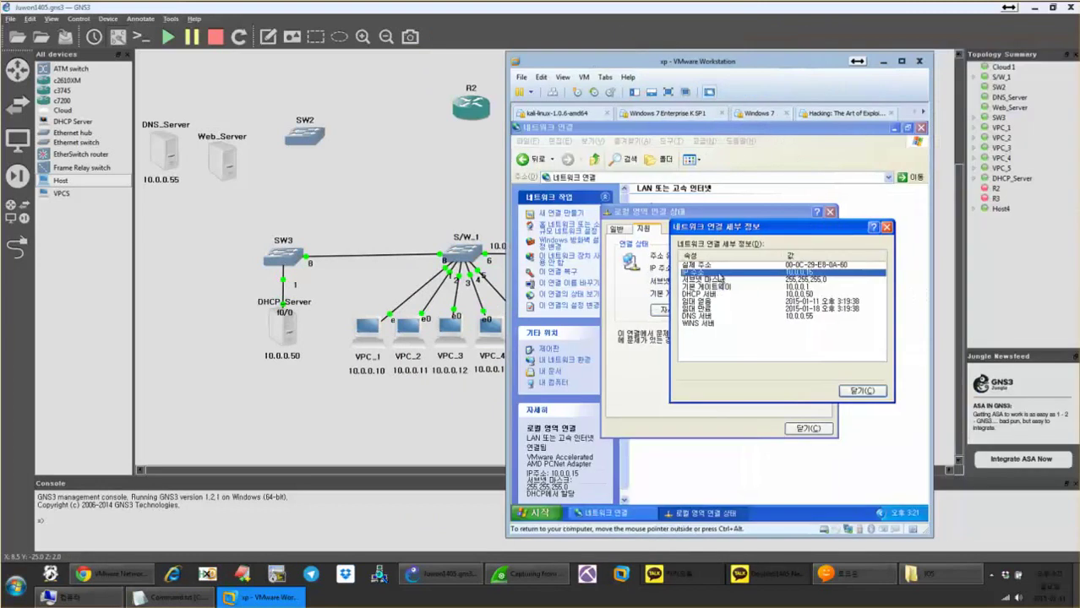
pyautogui.click(834, 296)
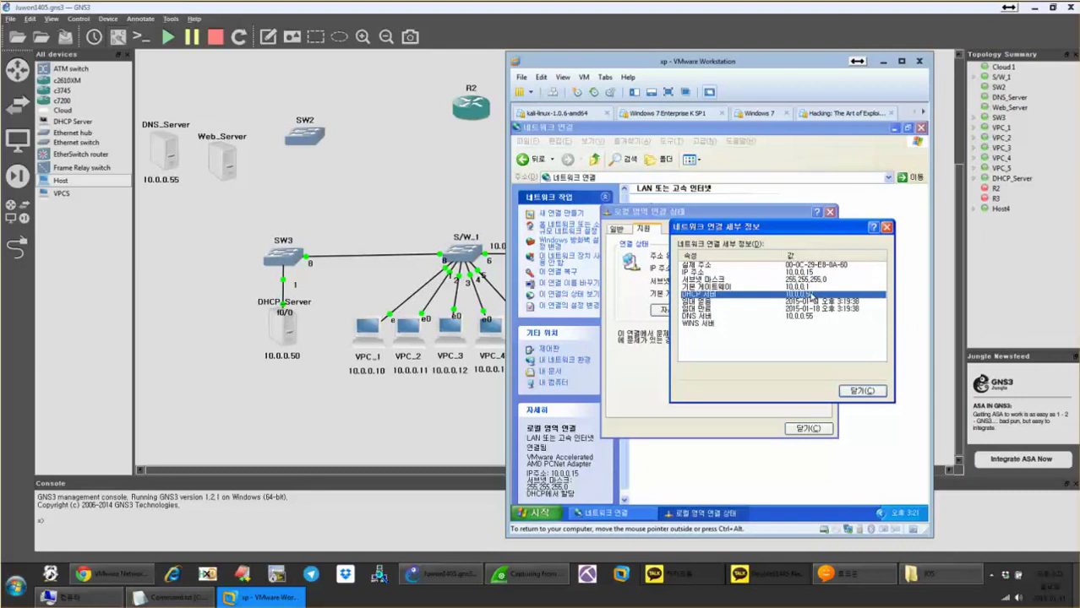
pyautogui.click(815, 317)
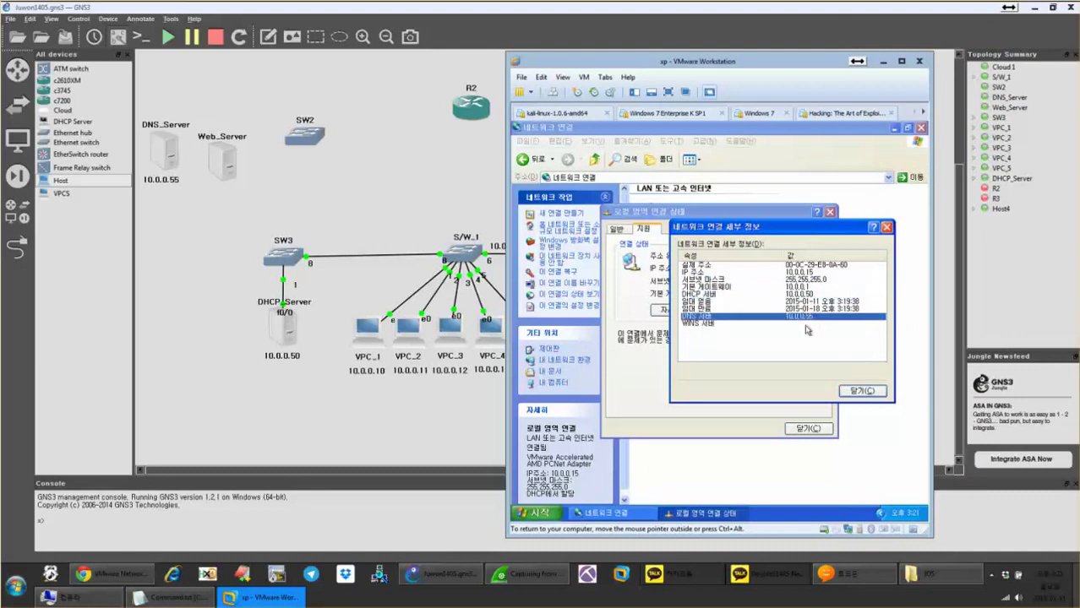
pyautogui.click(860, 393)
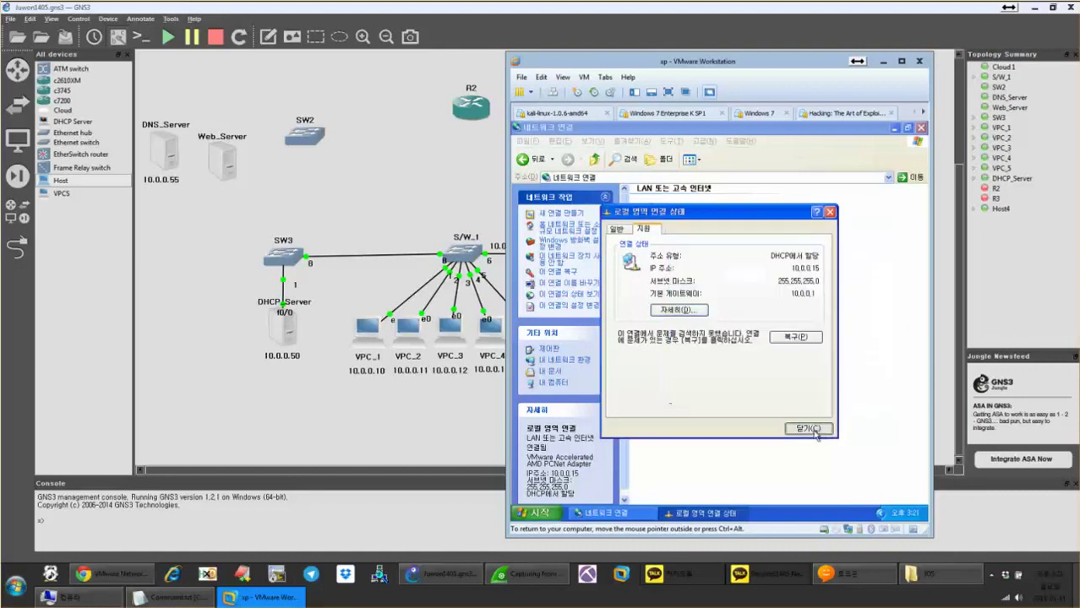
pyautogui.click(808, 428)
pyautogui.click(921, 129)
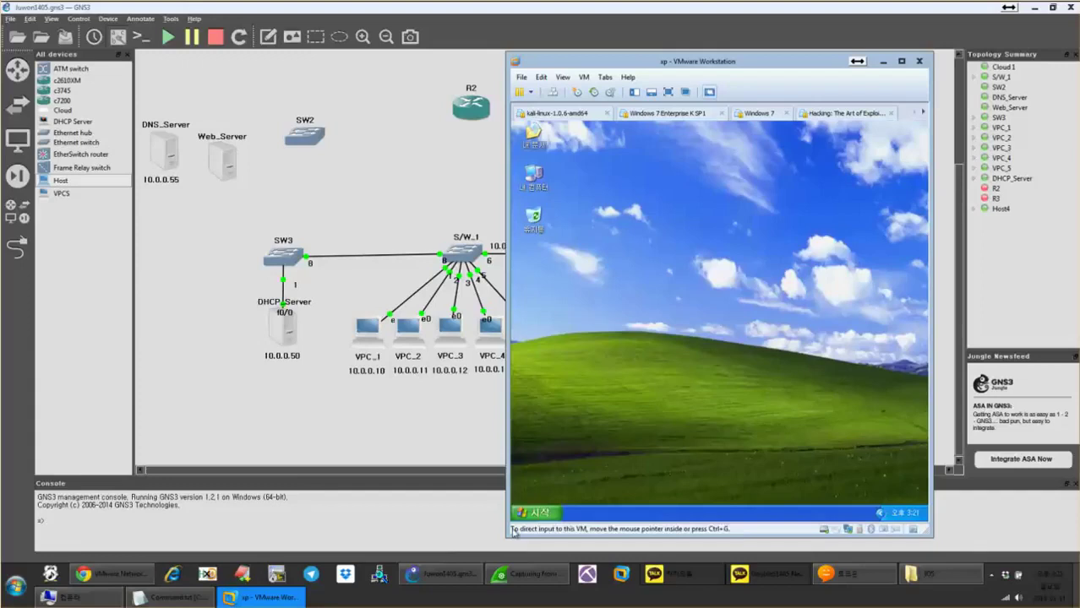
# Open a command prompt in XP and start a continuous ping to VPC_1 with ping 10.0.0.10 -t.
pyautogui.click(538, 513)
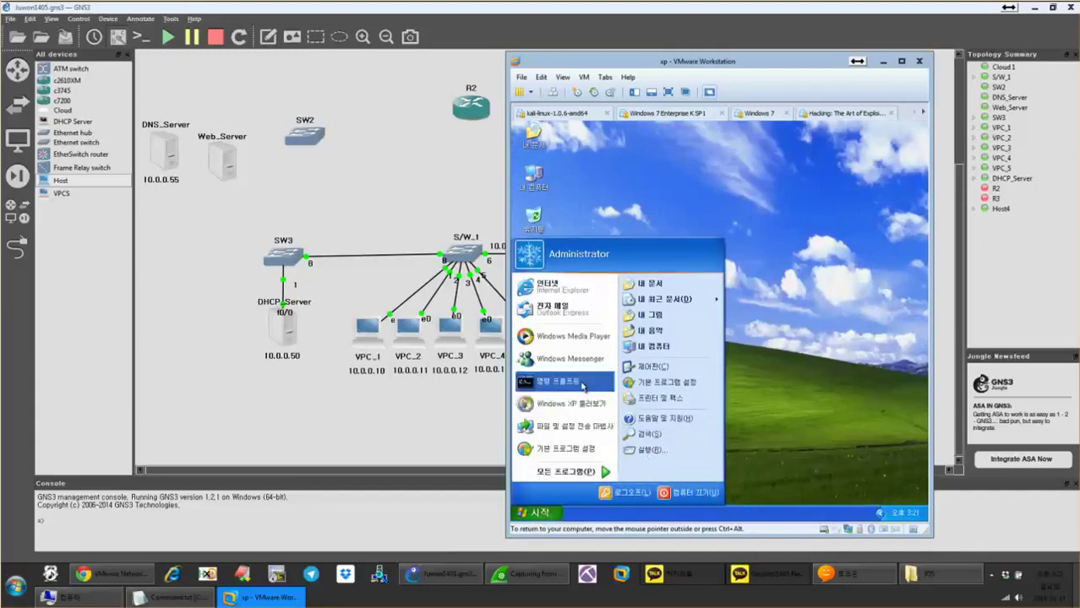
pyautogui.click(553, 381)
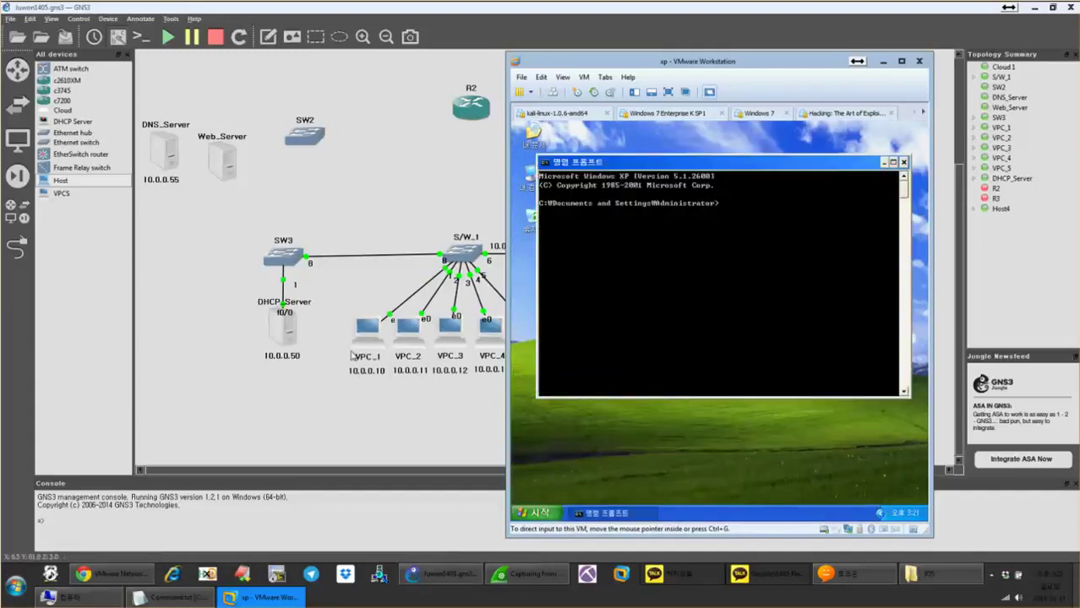
pyautogui.write('pi')
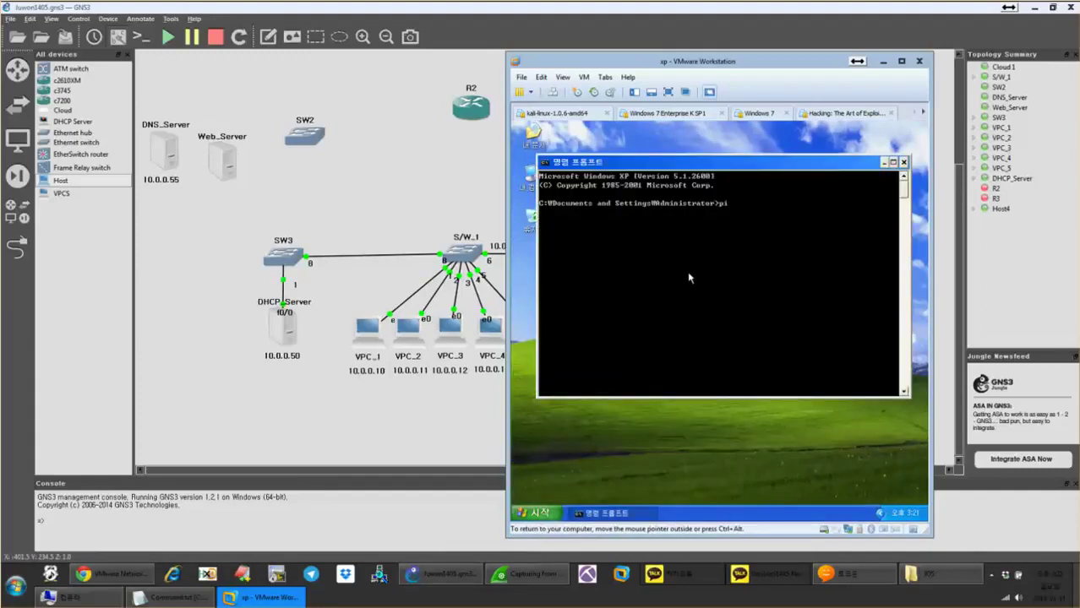
pyautogui.write('n')
pyautogui.write('g 192.16')
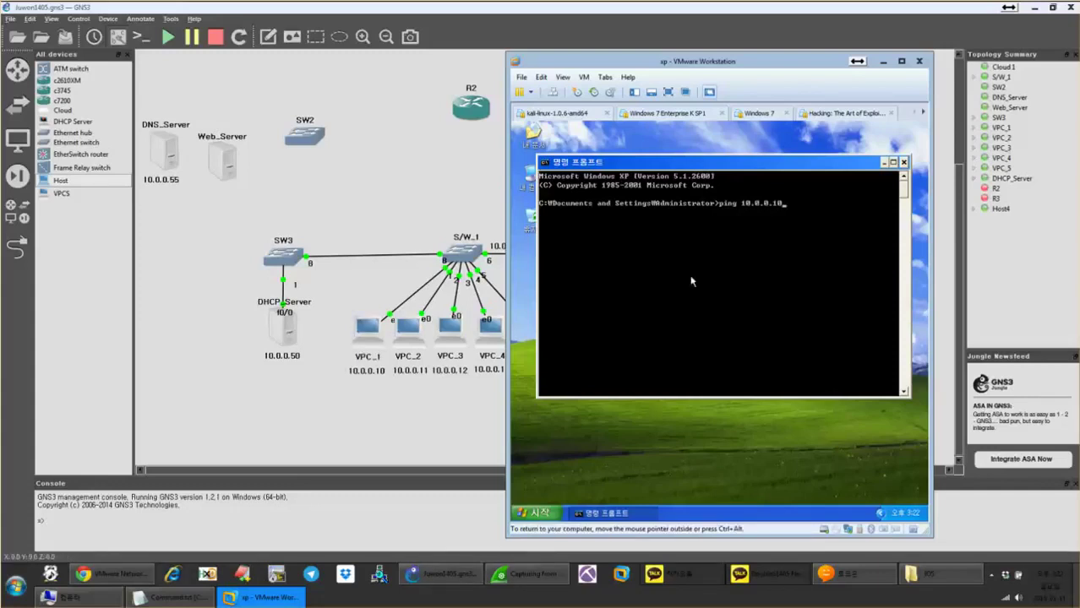
pyautogui.write('-t')
pyautogui.press('Return')
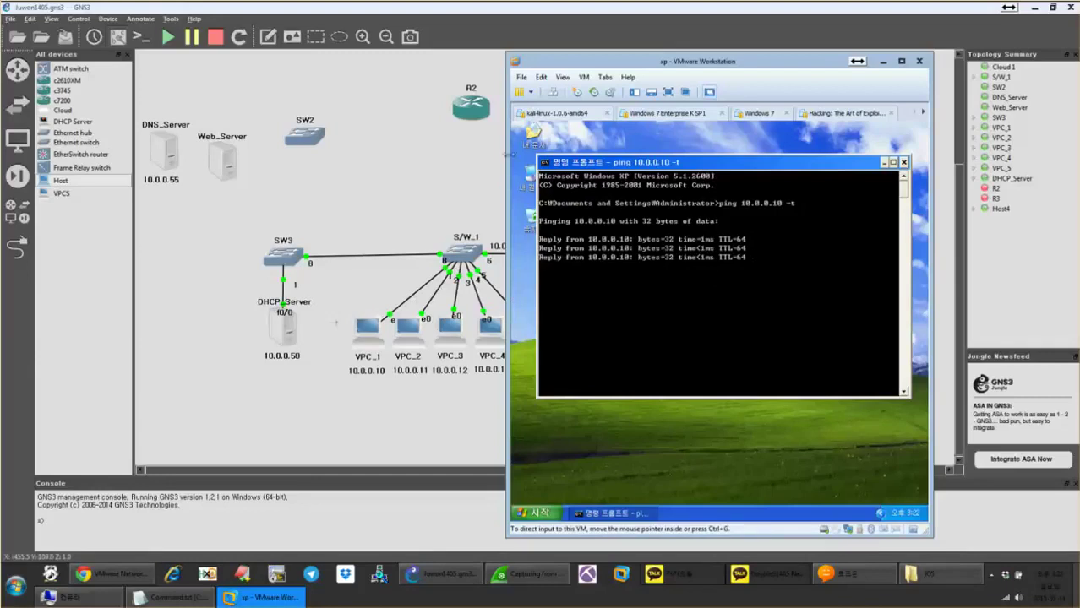
# Try to start a packet capture on the link between S/W_1 and VPC_1 in GNS3.
pyautogui.rightClick(422, 292)
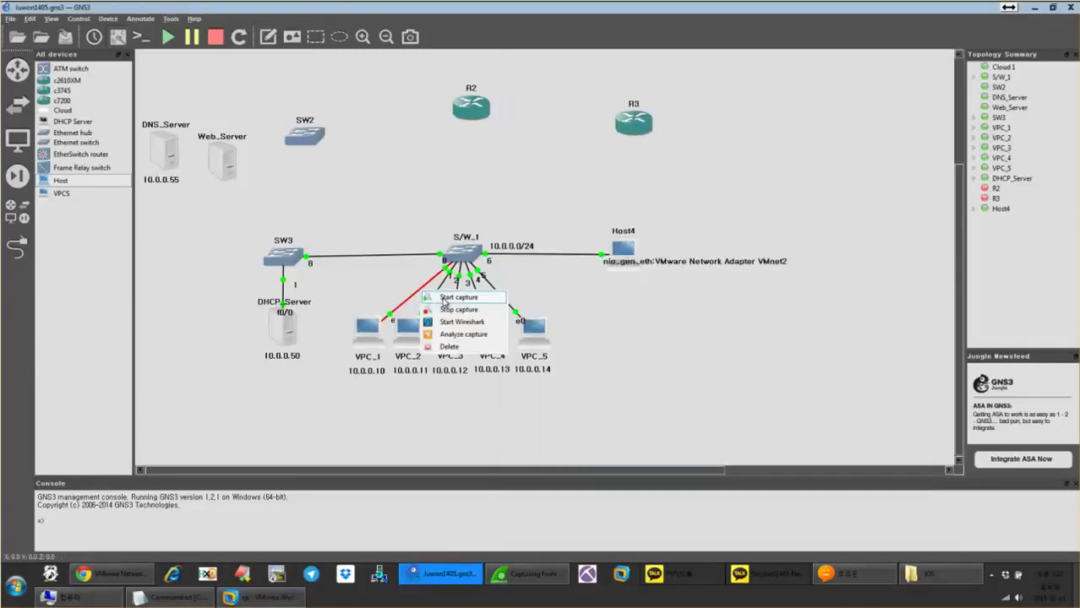
pyautogui.click(456, 298)
pyautogui.click(590, 365)
# Close the already running Wireshark capture window, stopping the capture without saving its packets.
pyautogui.rightClick(453, 578)
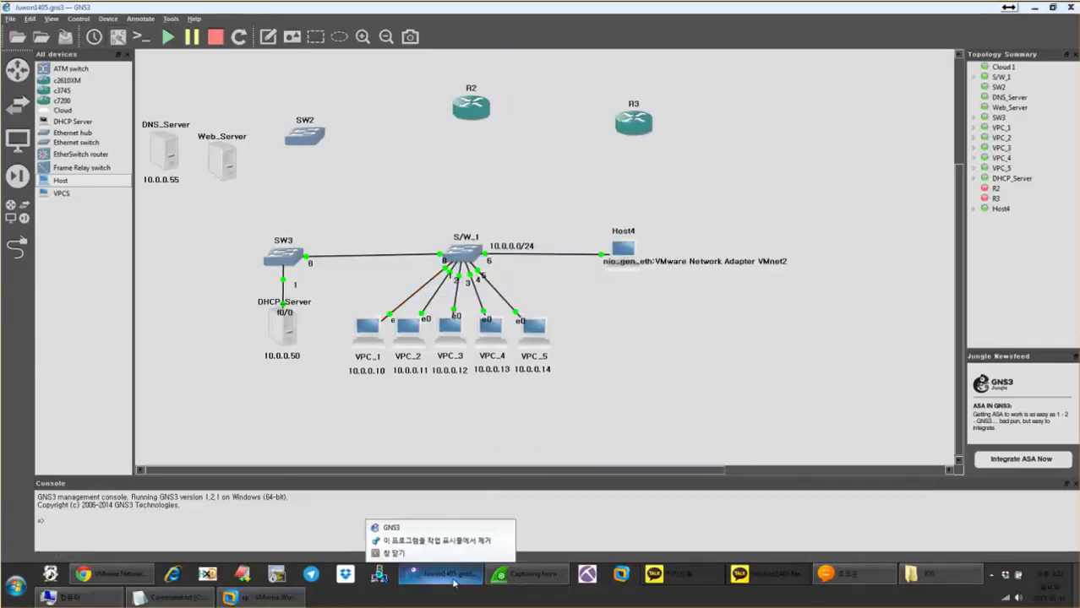
pyautogui.click(394, 553)
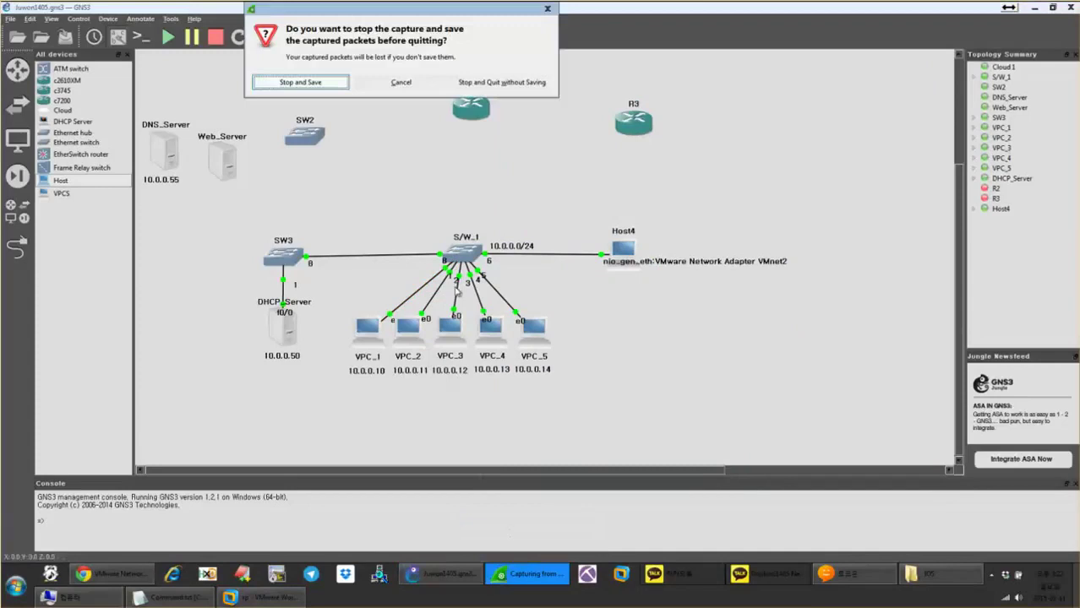
pyautogui.click(481, 83)
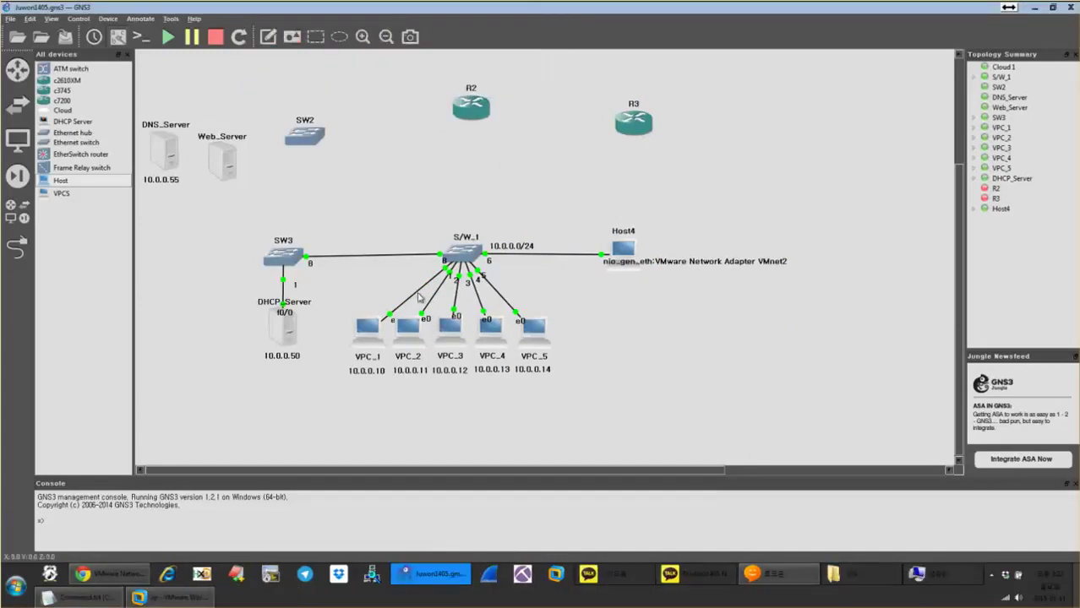
# Try to start a packet capture on the link between S/W_1 and VPC_1, and on the link between S/W_1 and Host4.
pyautogui.rightClick(420, 293)
pyautogui.click(441, 298)
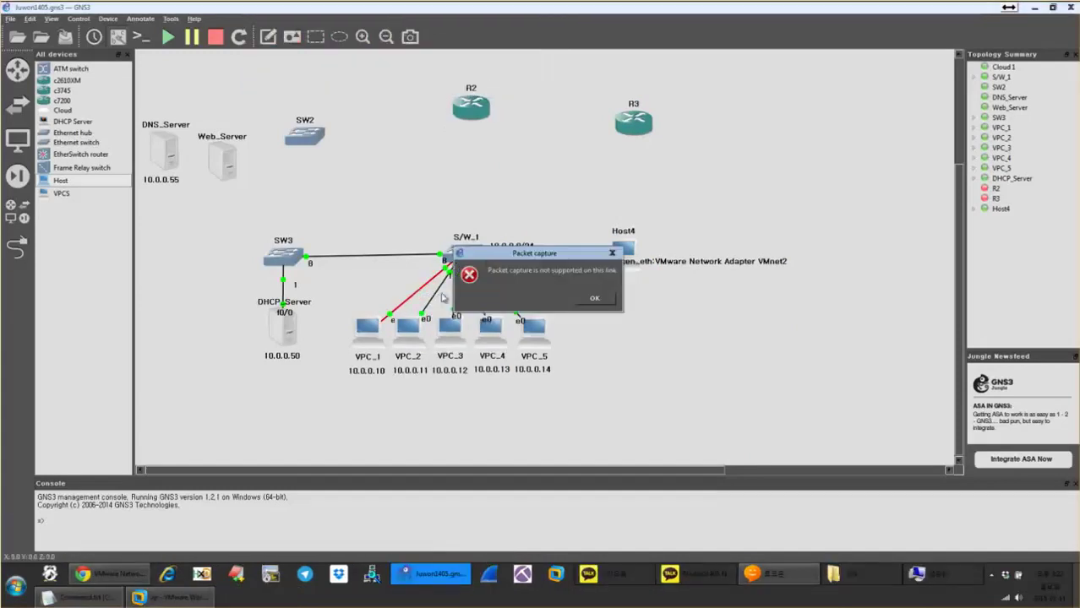
pyautogui.click(592, 300)
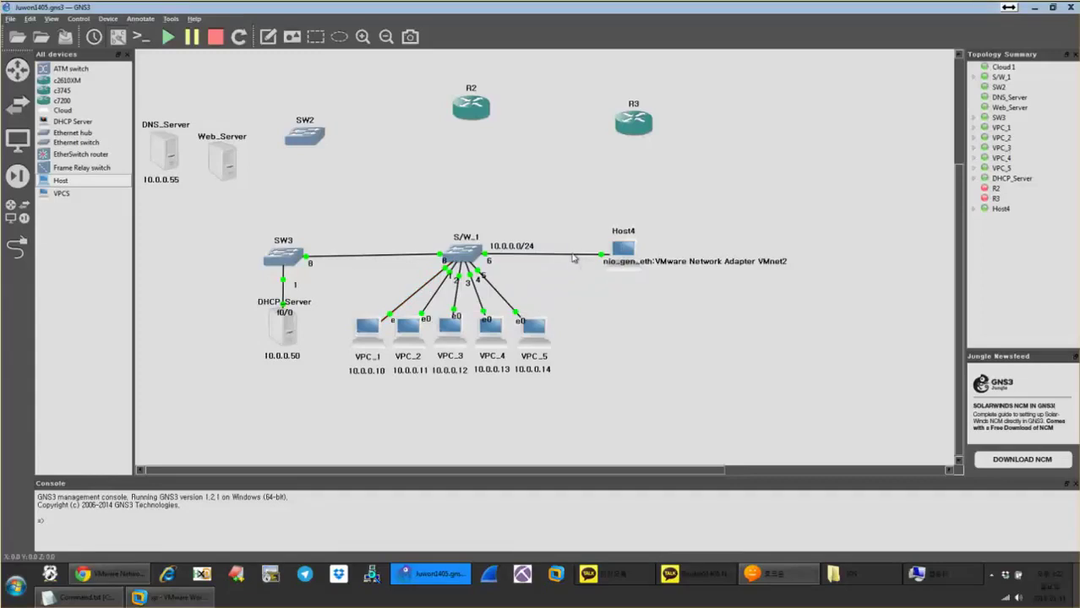
pyautogui.rightClick(575, 254)
pyautogui.click(588, 263)
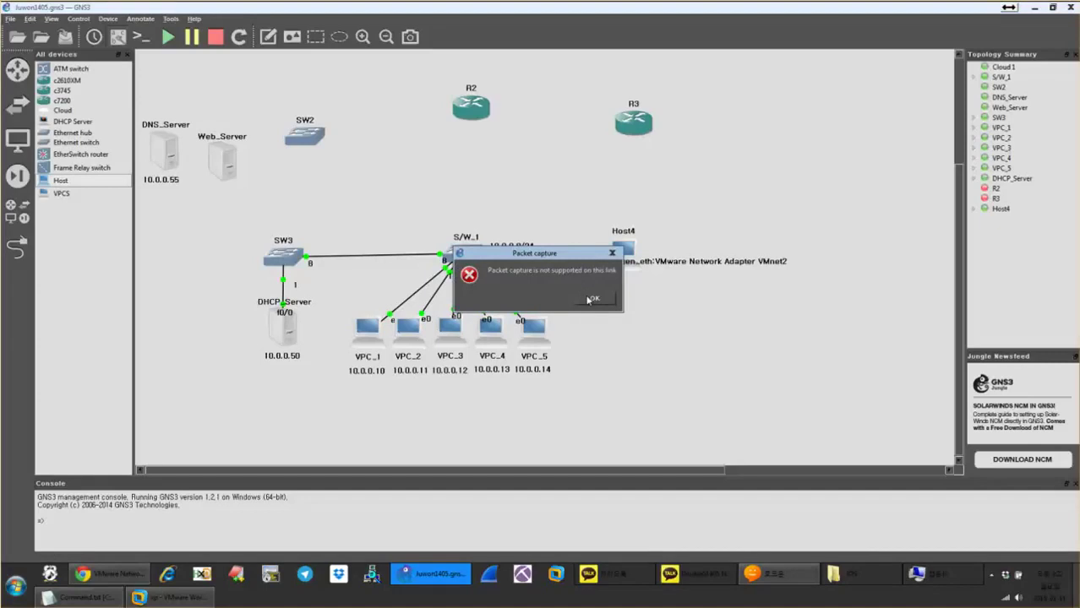
pyautogui.click(591, 300)
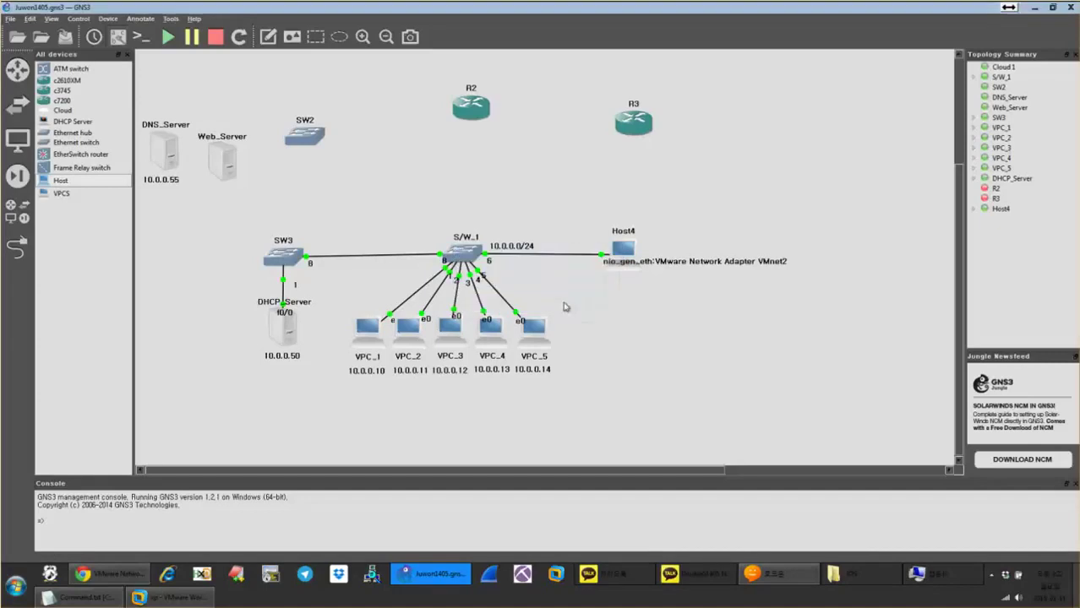
# Start a packet capture on Port 8 of S/W_1, and close its Wireshark window without saving the packets.
pyautogui.rightClick(465, 260)
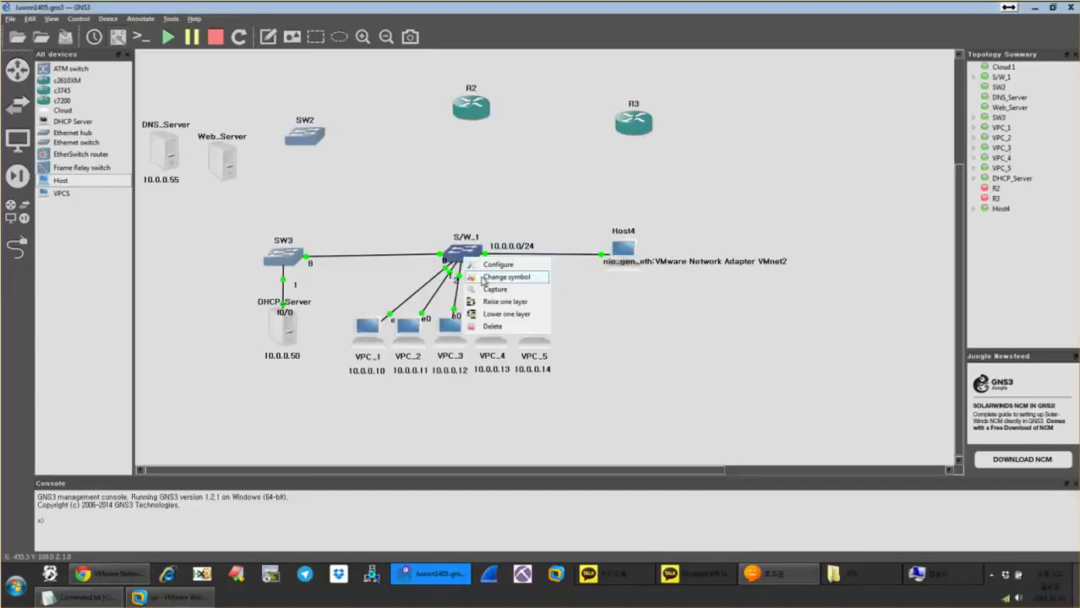
pyautogui.click(490, 289)
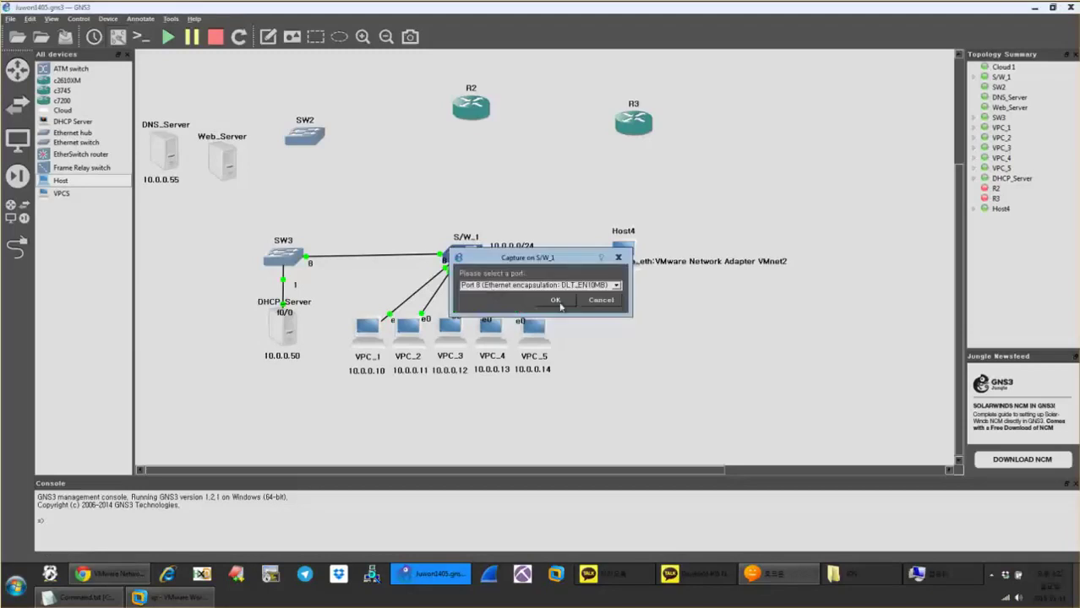
pyautogui.click(562, 306)
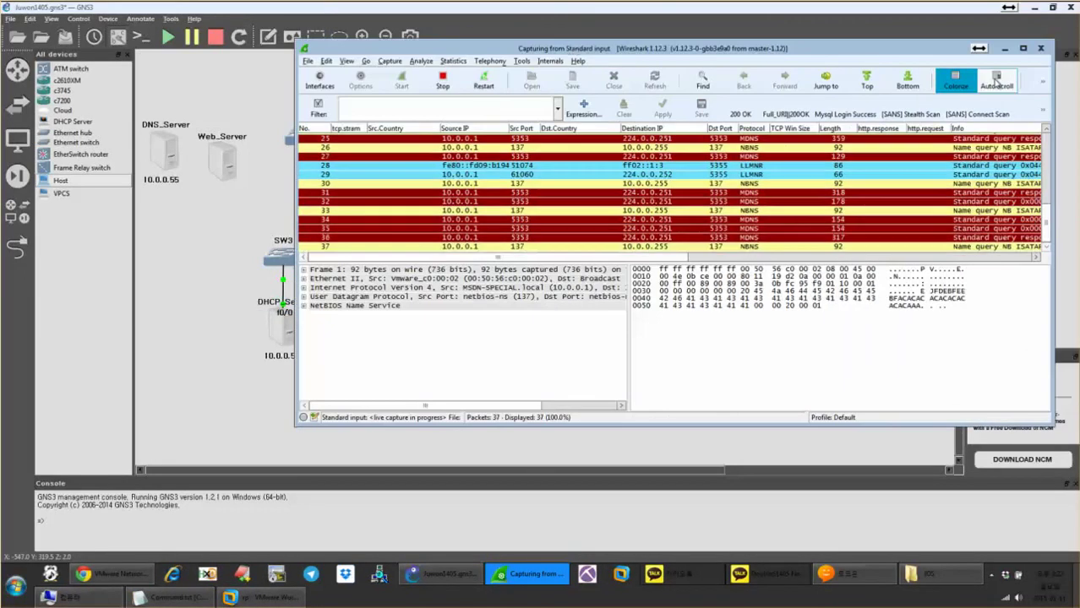
pyautogui.click(1041, 49)
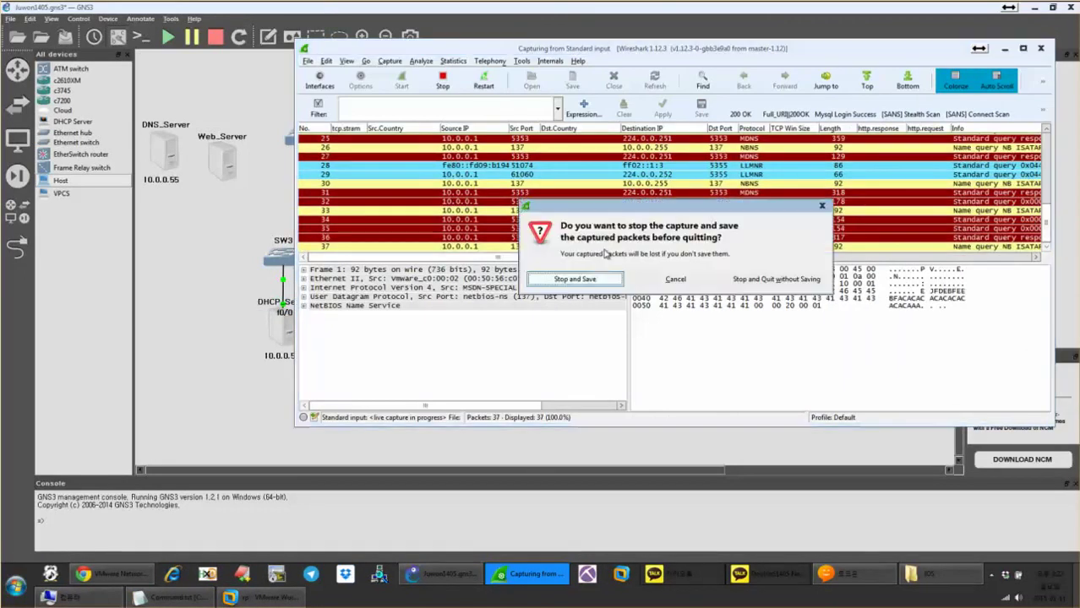
pyautogui.click(776, 279)
# Start Wireshark for the link between S/W_1 and Host4.
pyautogui.rightClick(370, 346)
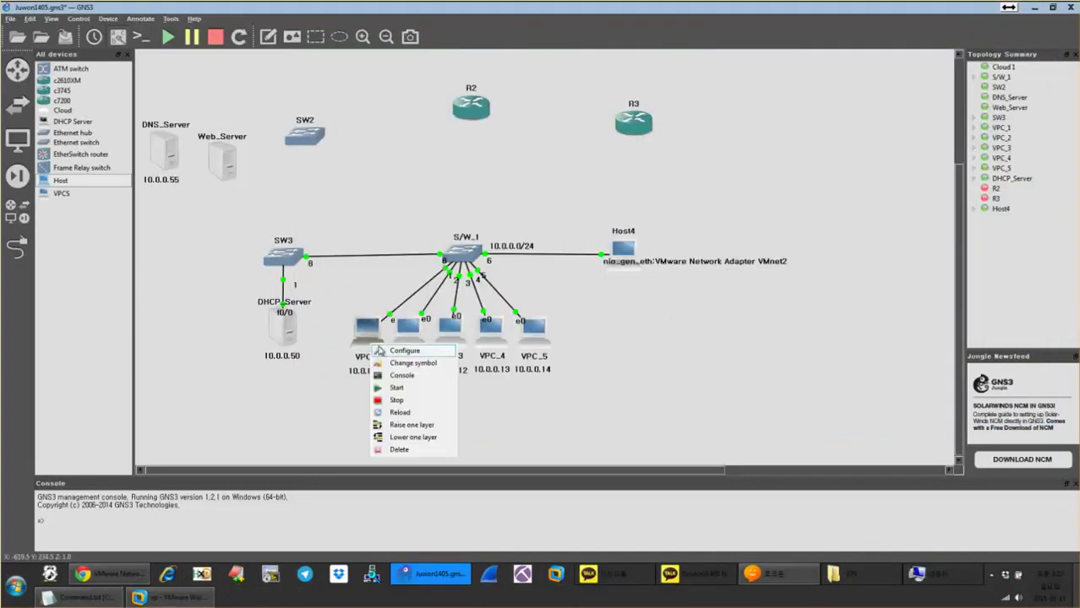
pyautogui.click(512, 433)
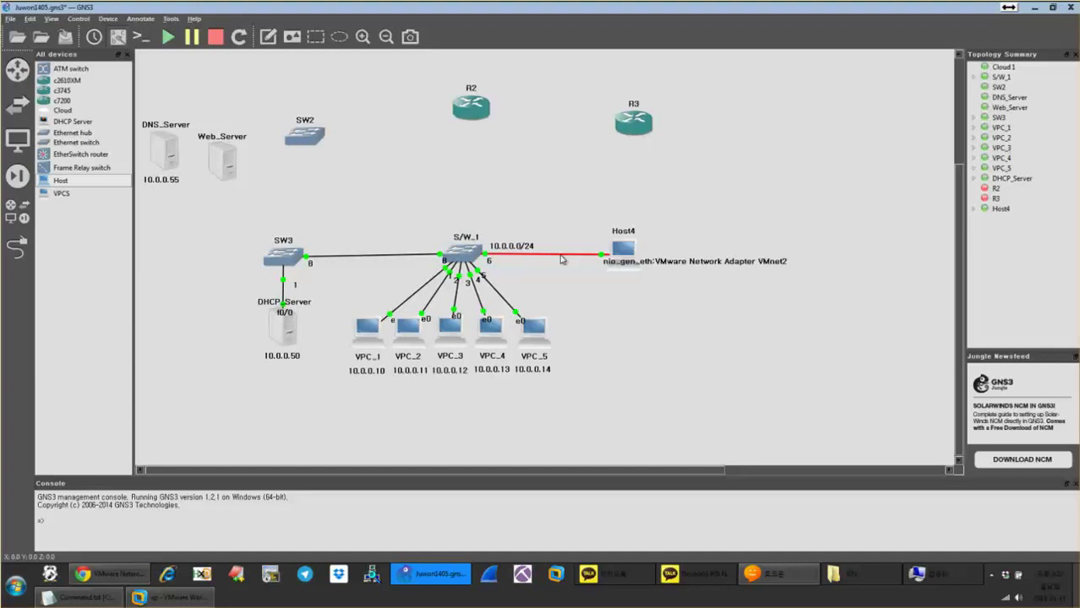
pyautogui.rightClick(562, 260)
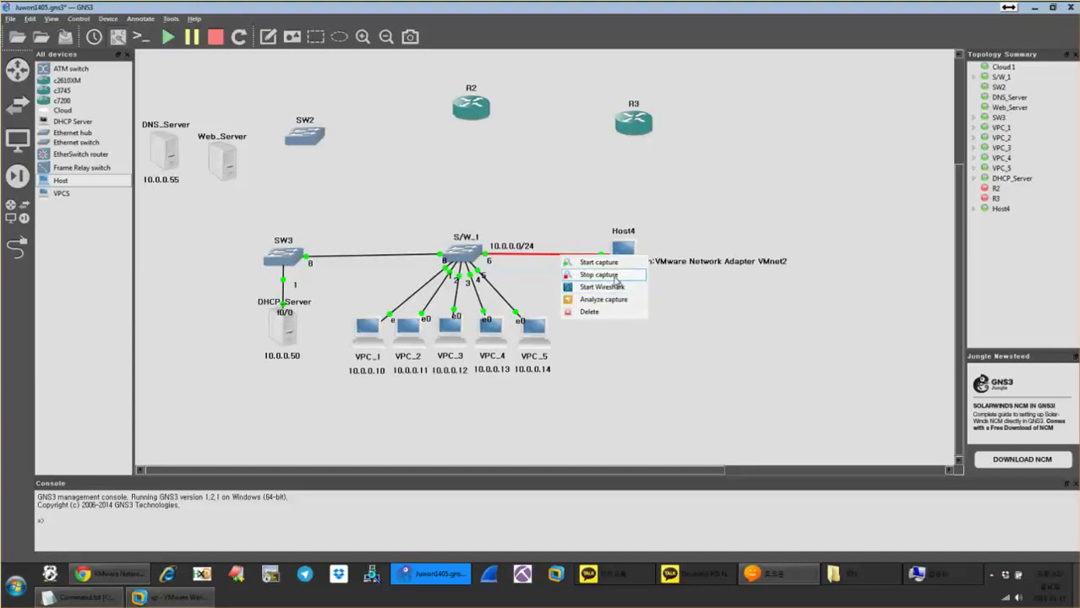
pyautogui.click(616, 263)
pyautogui.click(599, 296)
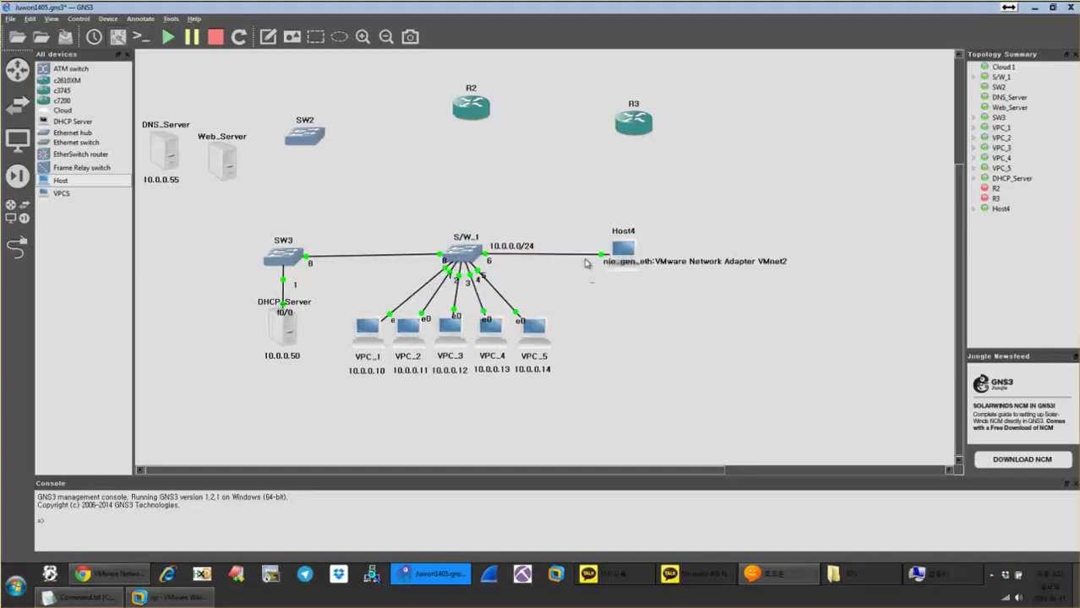
pyautogui.rightClick(585, 253)
pyautogui.click(604, 288)
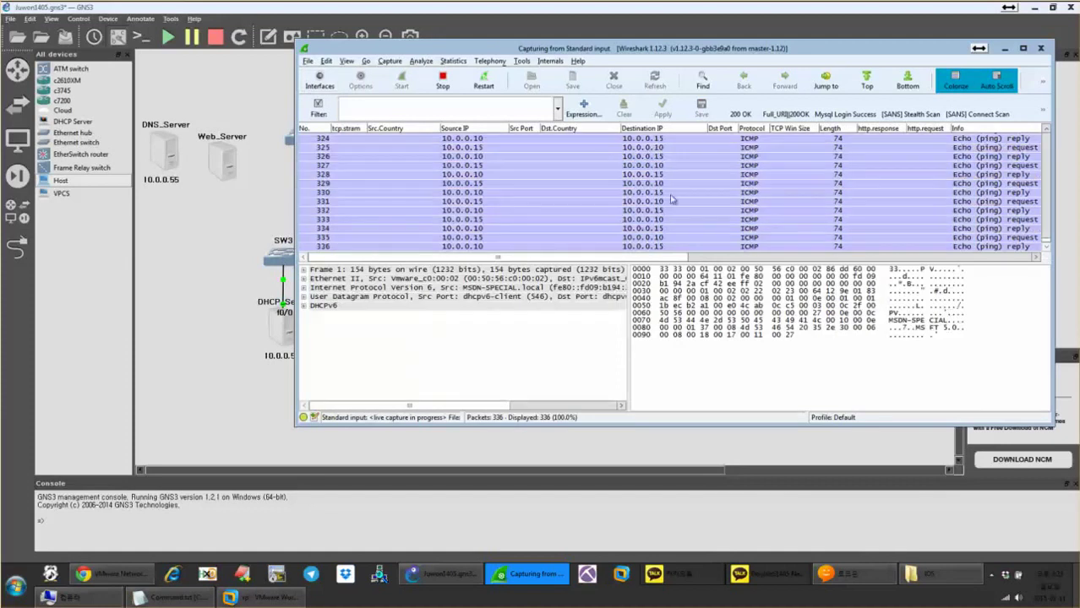
# Enlarge the packet list and examine the source and destination addresses of the live ICMP echo requests and replies.
pyautogui.click(672, 199)
pyautogui.moveTo(692, 52); pyautogui.dragTo(605, 62)
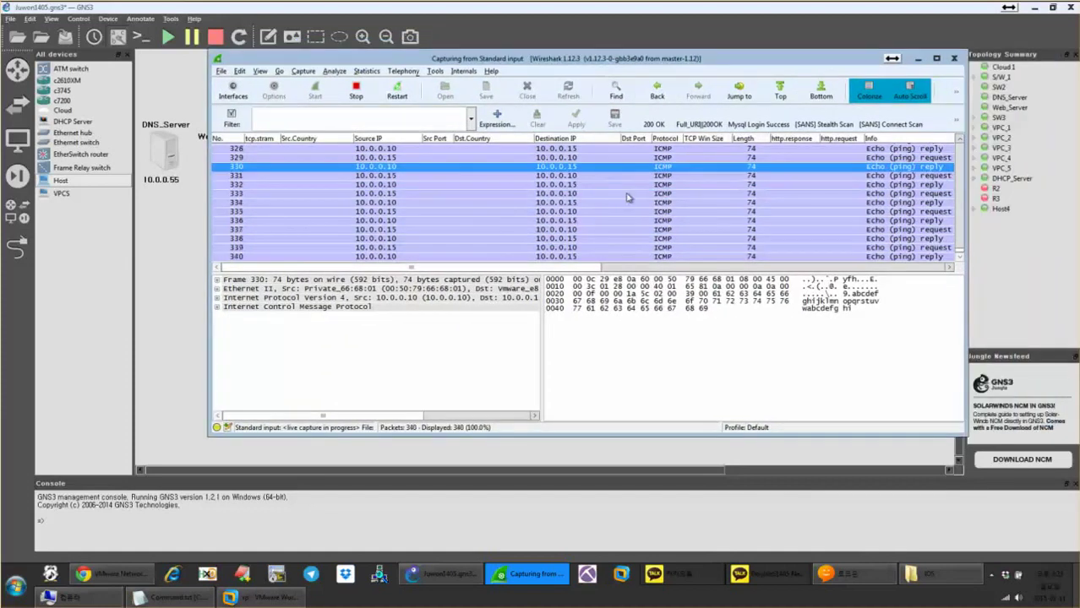
pyautogui.moveTo(606, 272); pyautogui.dragTo(607, 372)
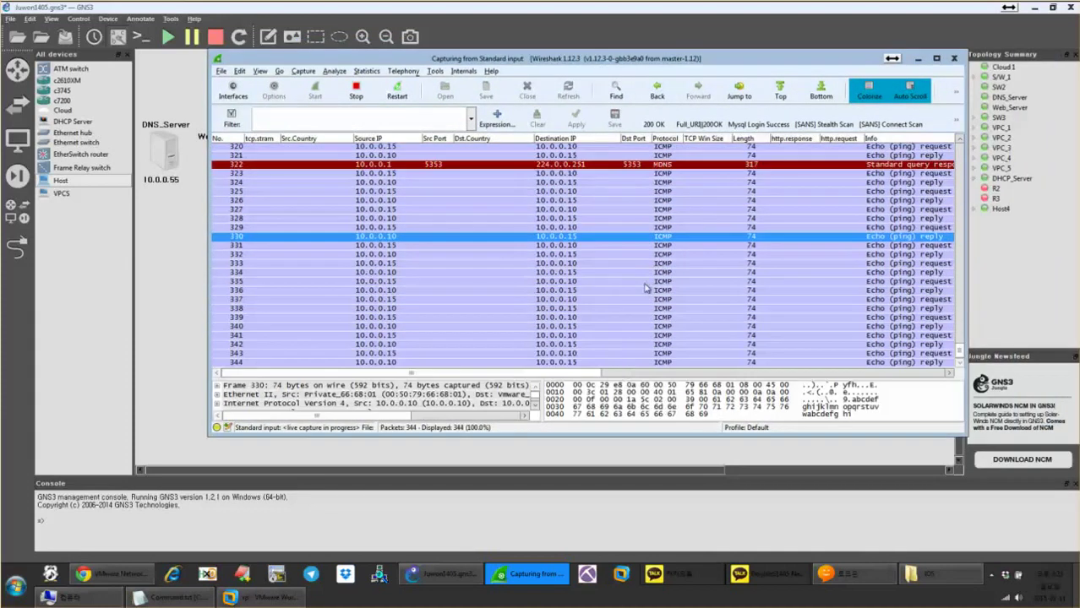
pyautogui.rightClick(564, 253)
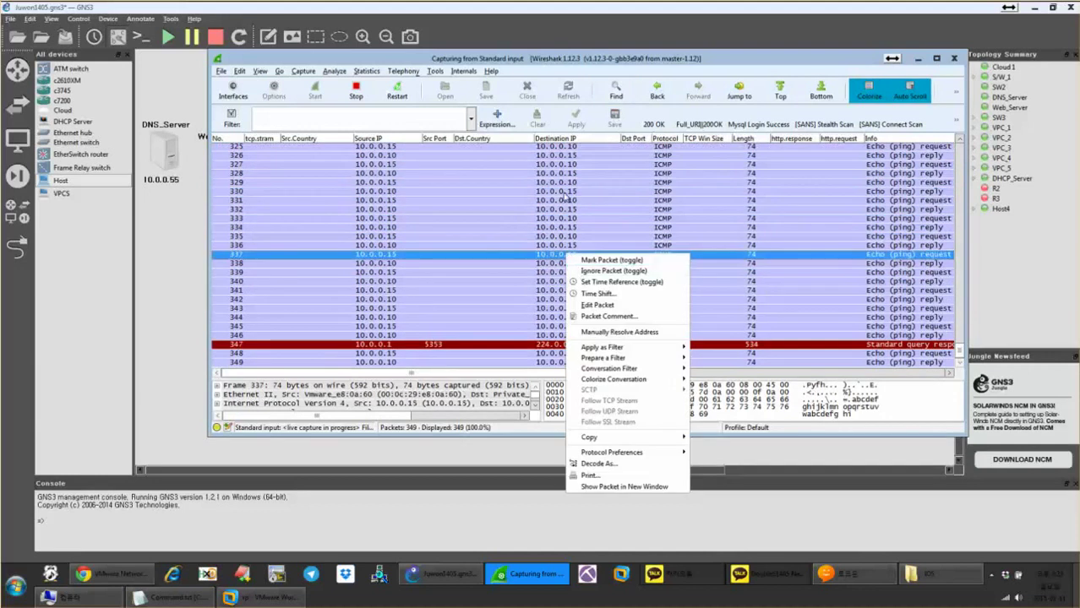
pyautogui.click(562, 197)
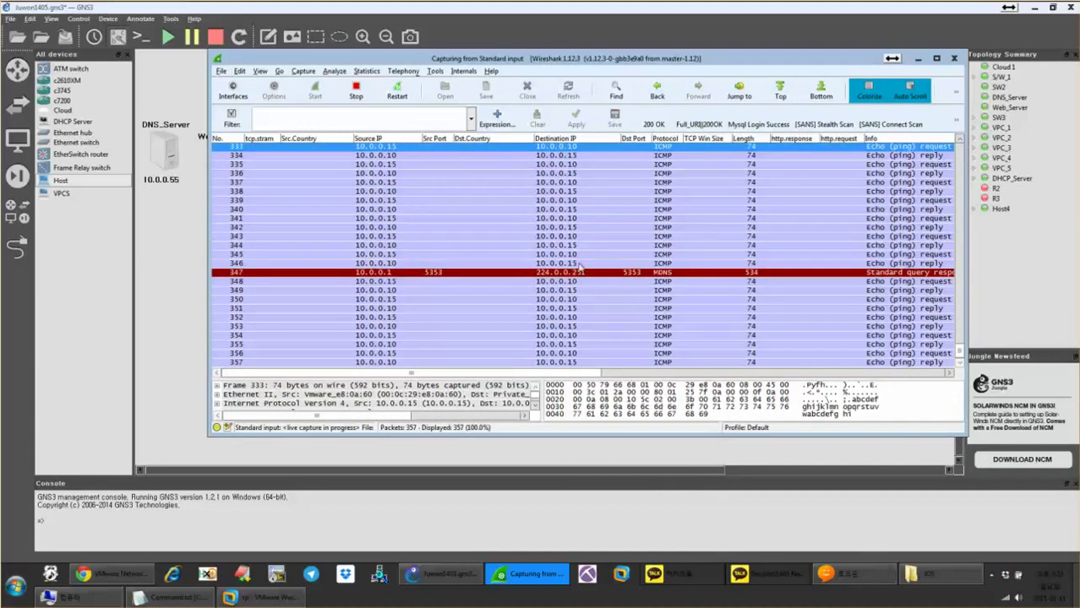
pyautogui.click(381, 255)
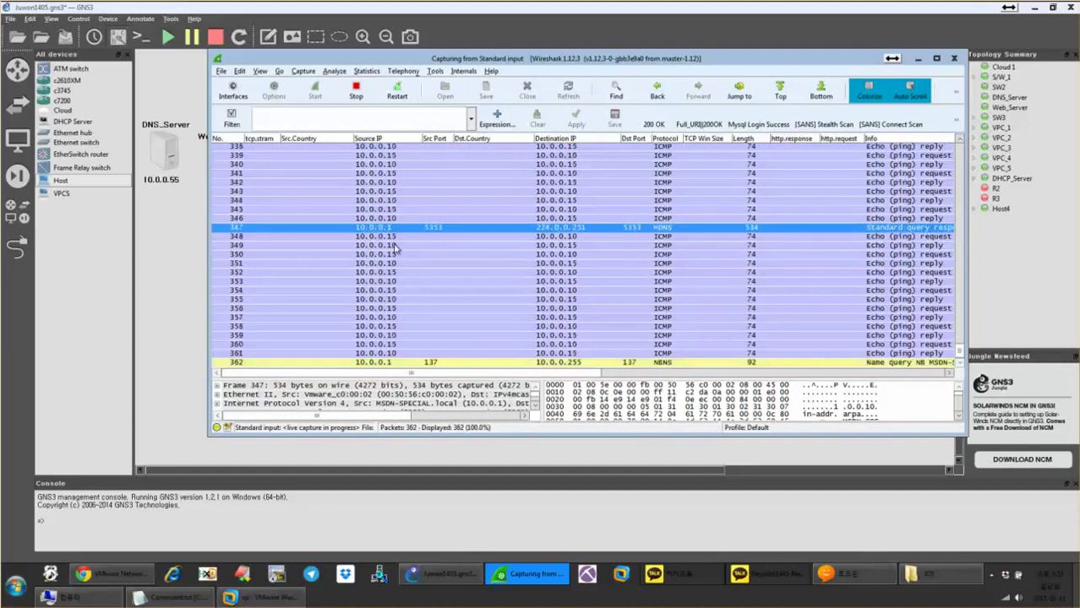
pyautogui.scroll(3, 639, 247)
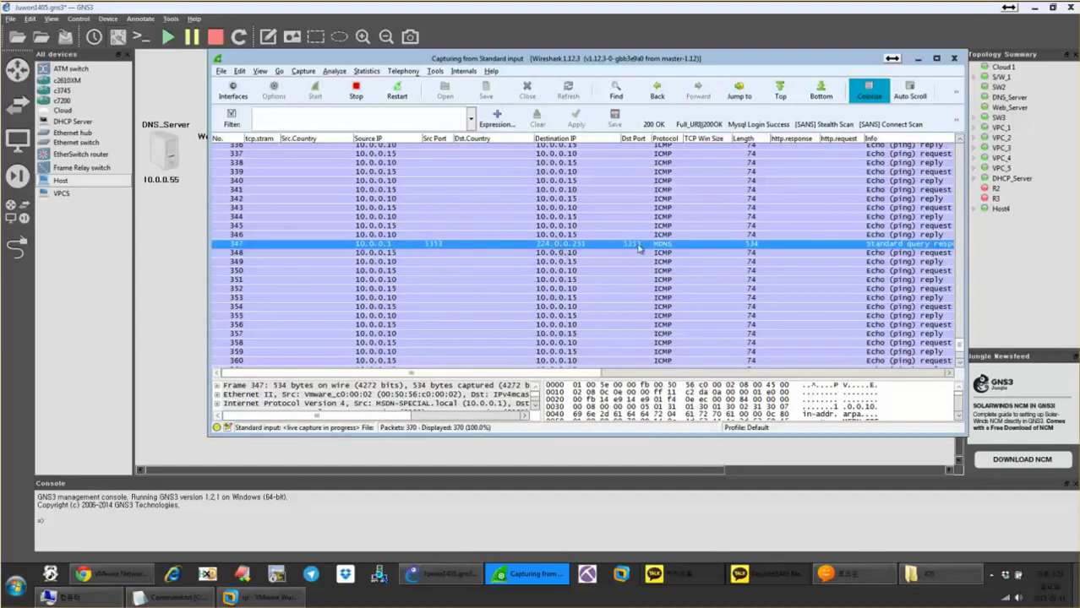
pyautogui.scroll(-5, 272, 297)
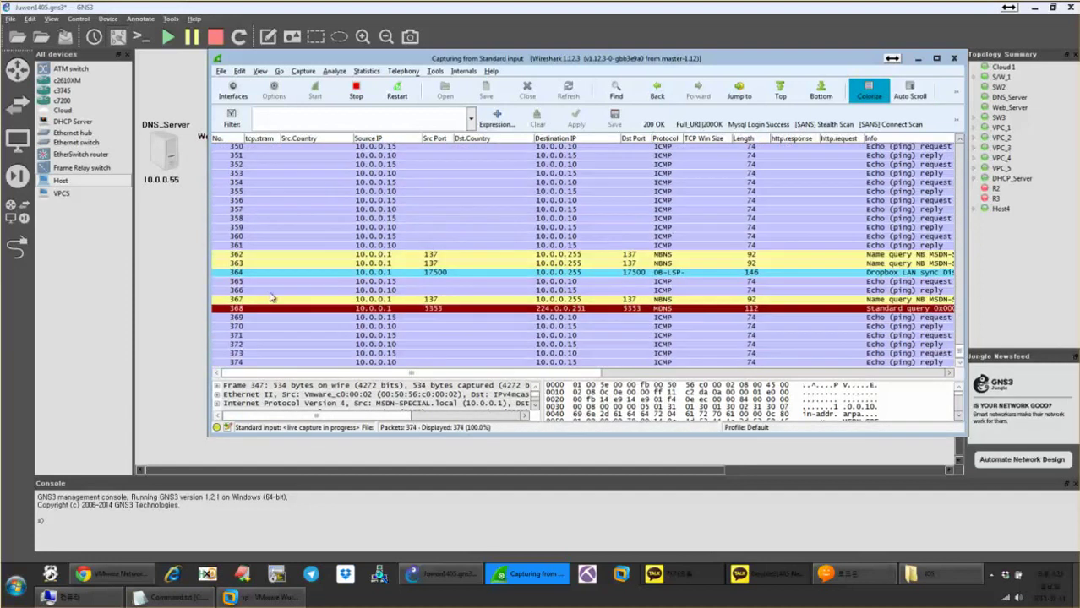
# Compare the captured ping packets with the topology, and close Wireshark without saving the capture.
pyautogui.moveTo(432, 59); pyautogui.dragTo(714, 73)
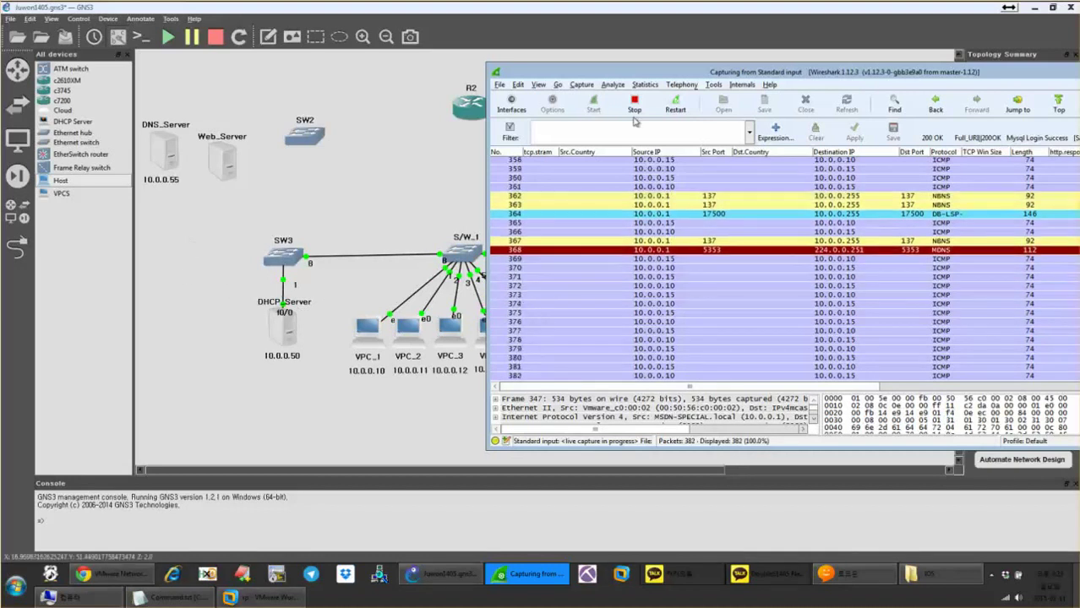
pyautogui.moveTo(688, 74); pyautogui.dragTo(454, 73)
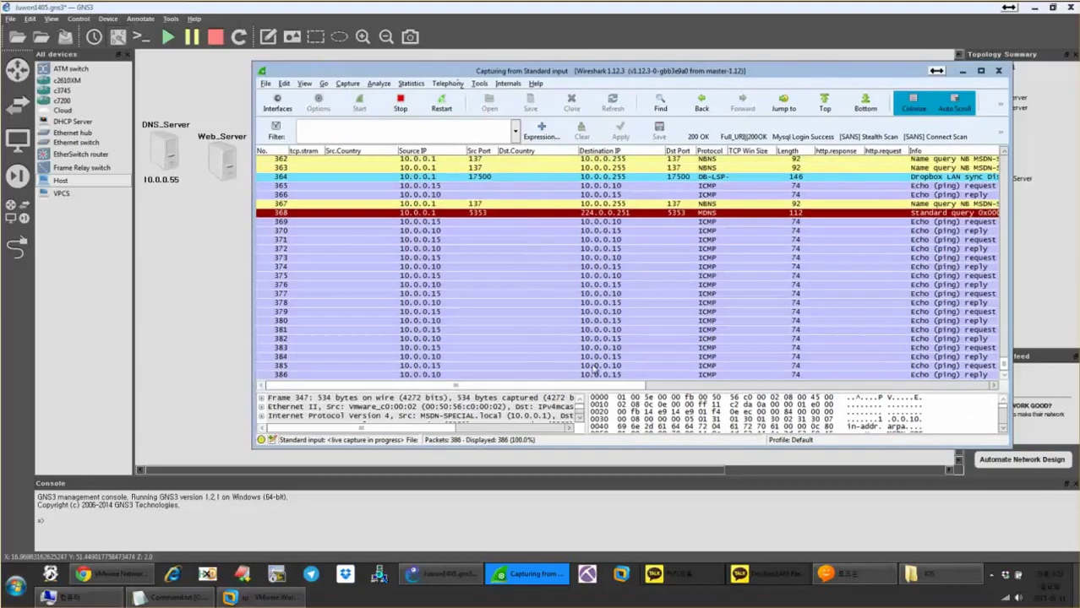
pyautogui.click(581, 326)
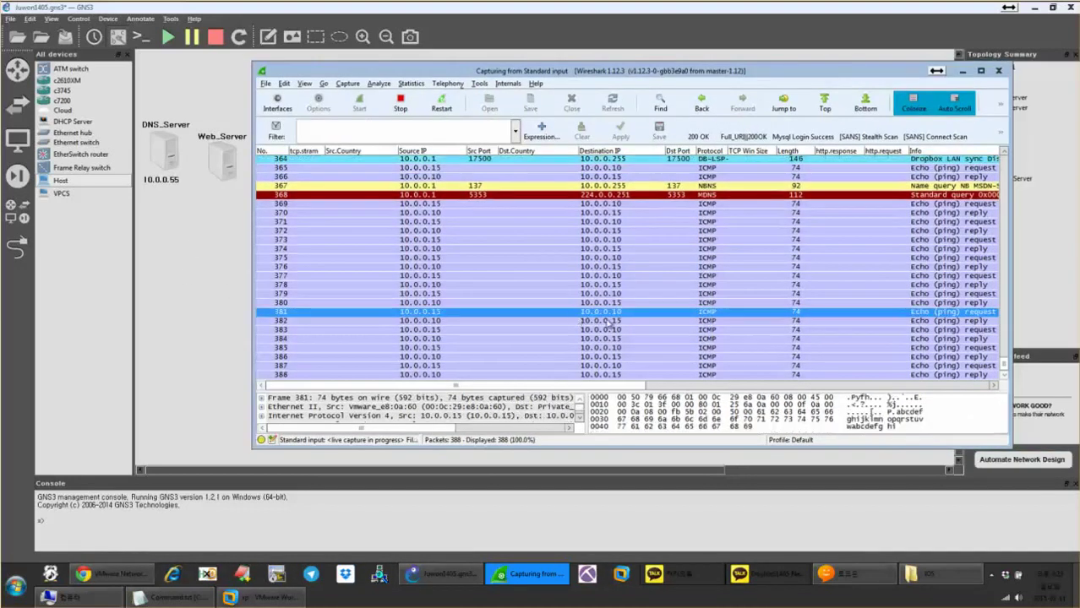
pyautogui.click(998, 71)
pyautogui.click(732, 302)
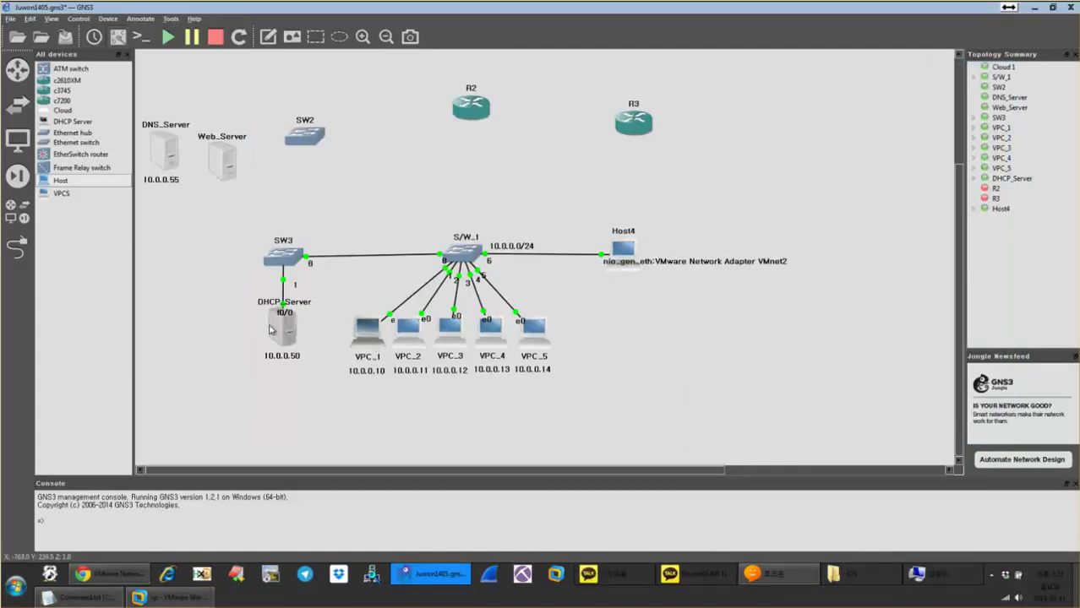
# Change the symbol of Host4 to vbox_guest.
pyautogui.rightClick(622, 249)
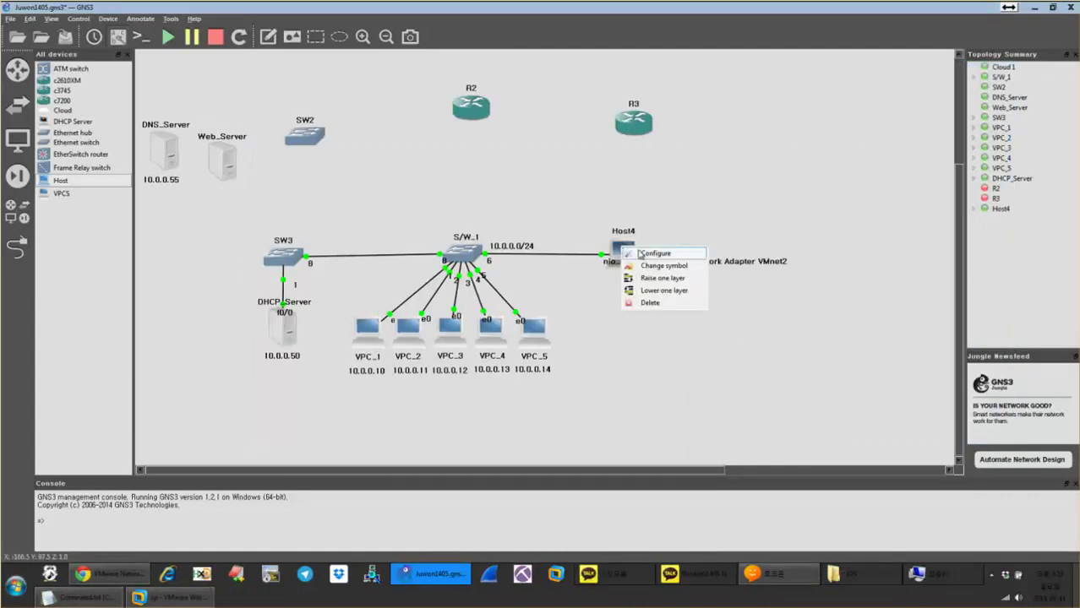
pyautogui.click(576, 254)
pyautogui.rightClick(615, 252)
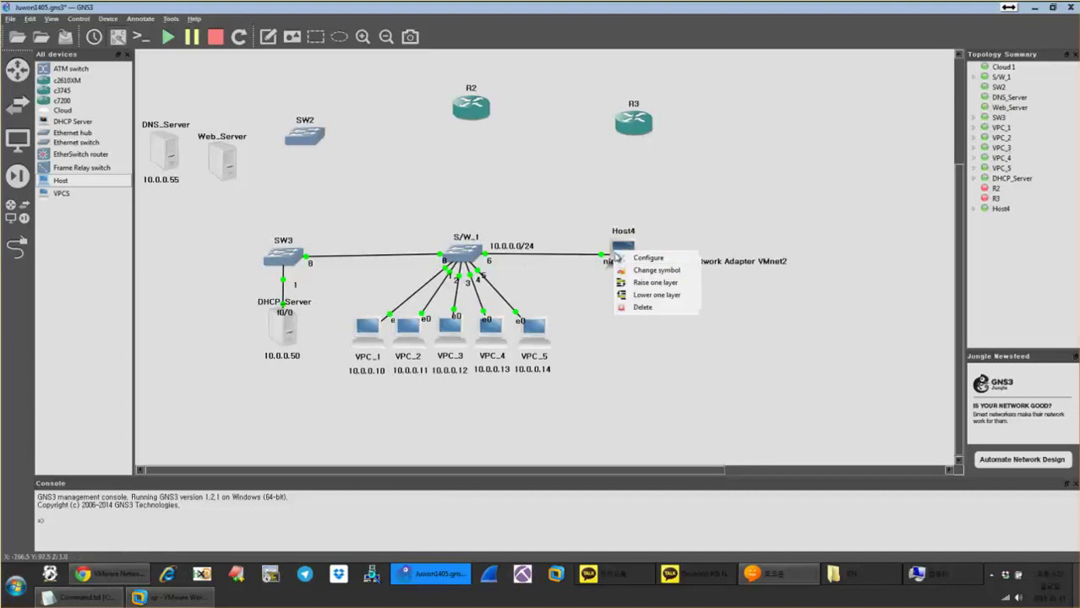
pyautogui.click(644, 271)
pyautogui.scroll(-5, 594, 277)
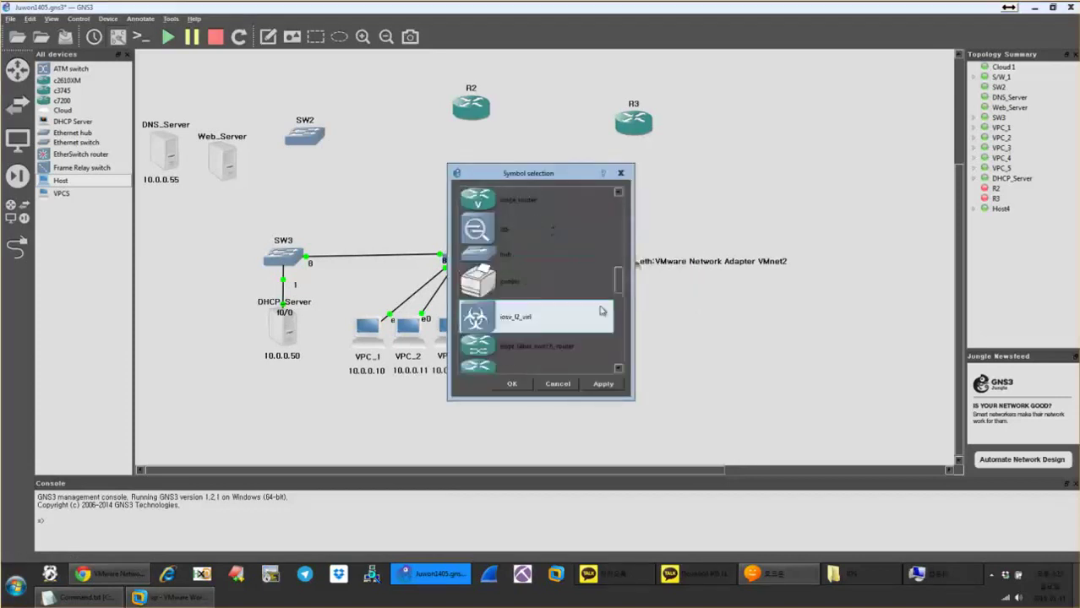
pyautogui.scroll(3, 566, 258)
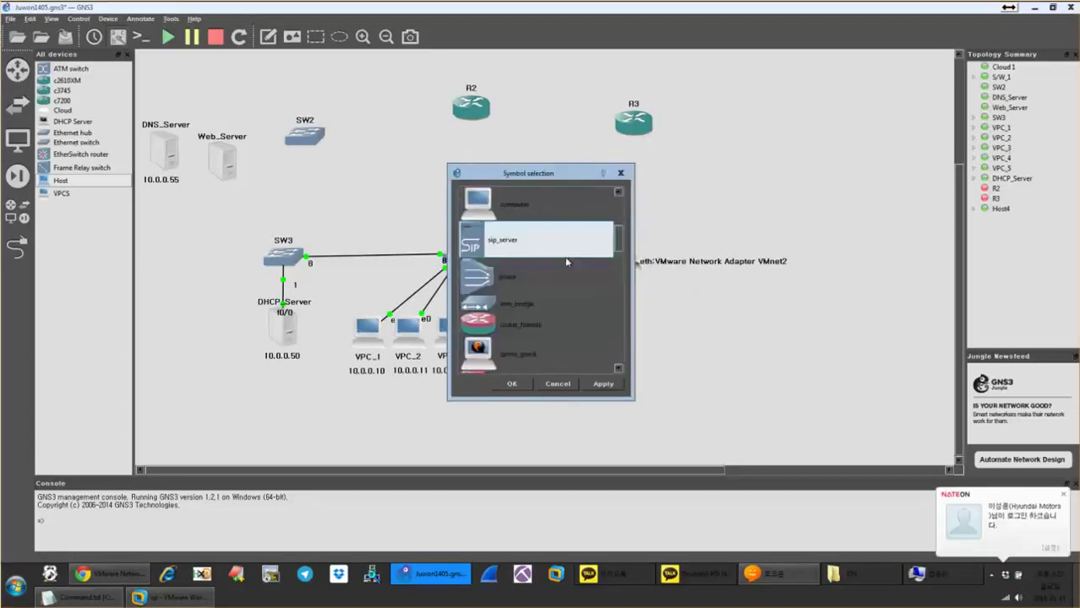
pyautogui.scroll(-3, 565, 287)
pyautogui.scroll(2, 563, 284)
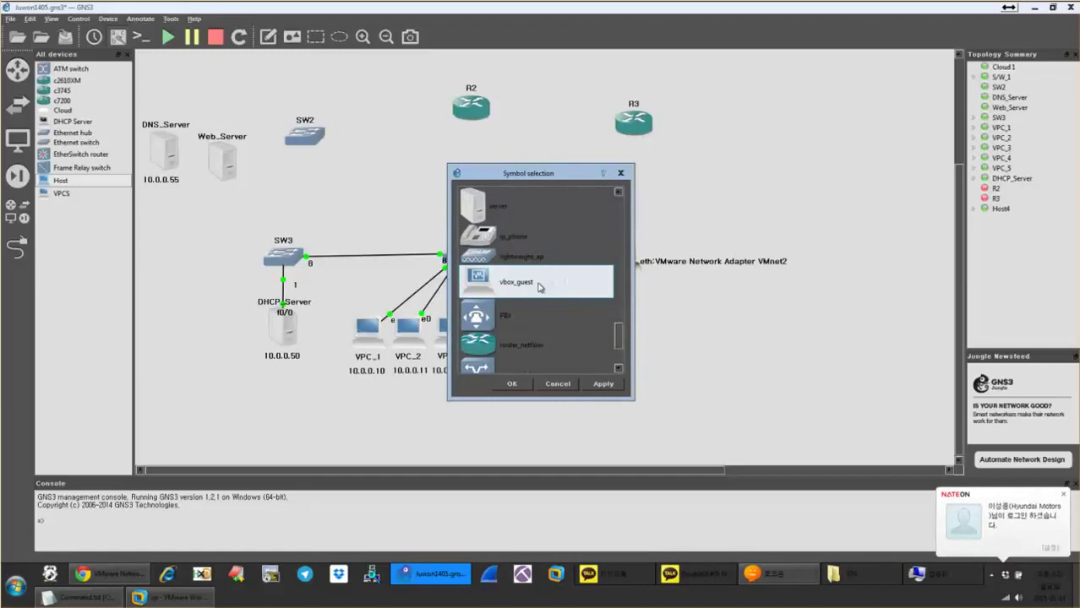
pyautogui.click(539, 287)
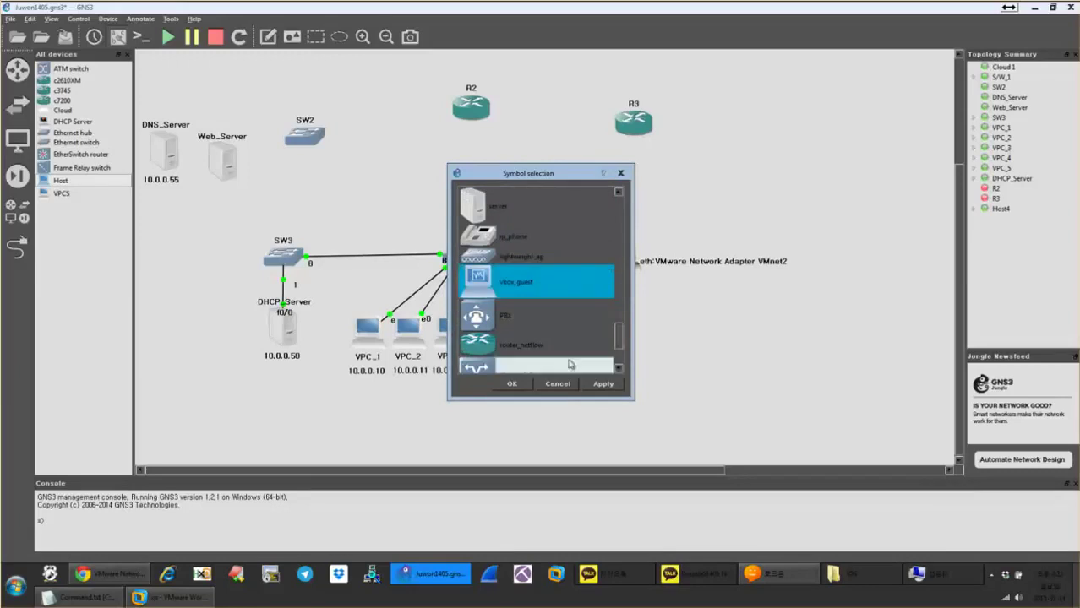
pyautogui.click(512, 384)
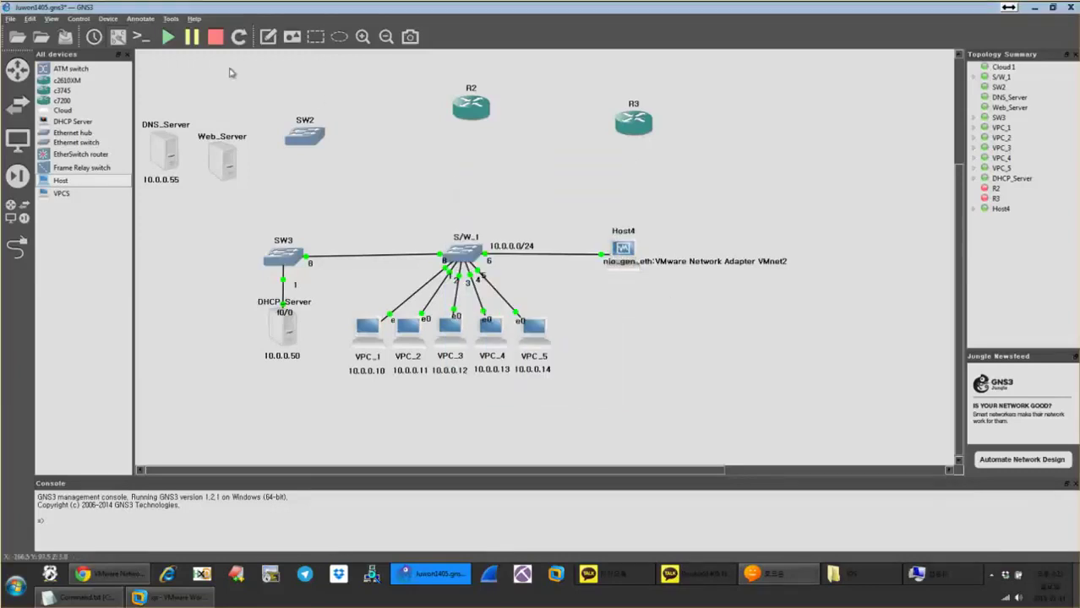
# Hide the interface labels in the topology and move Host4 slightly closer to S/W_1.
pyautogui.click(79, 19)
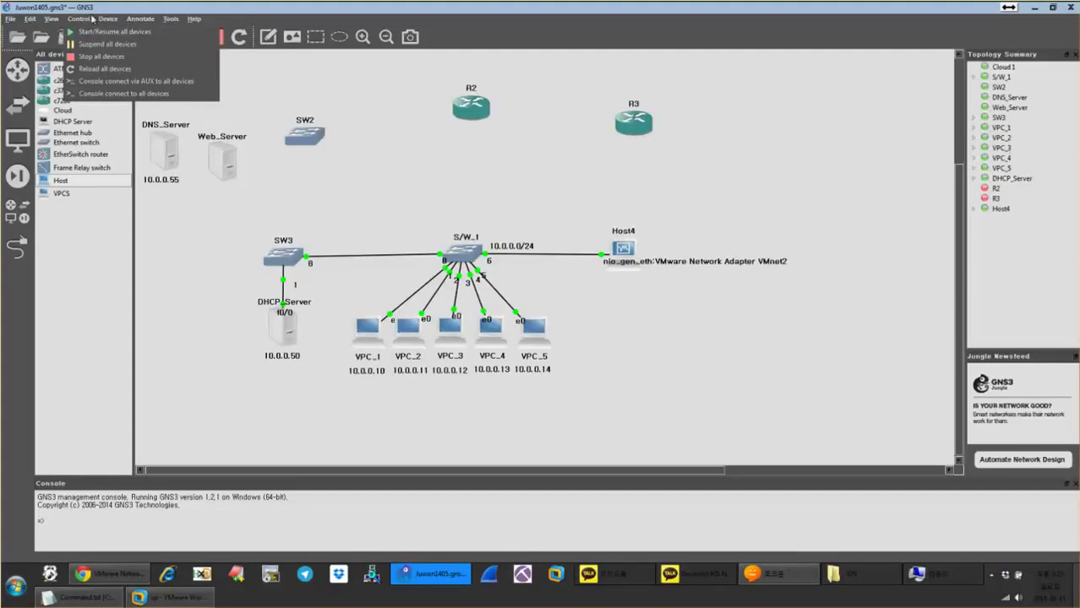
pyautogui.click(91, 19)
pyautogui.click(30, 19)
pyautogui.moveTo(52, 19)
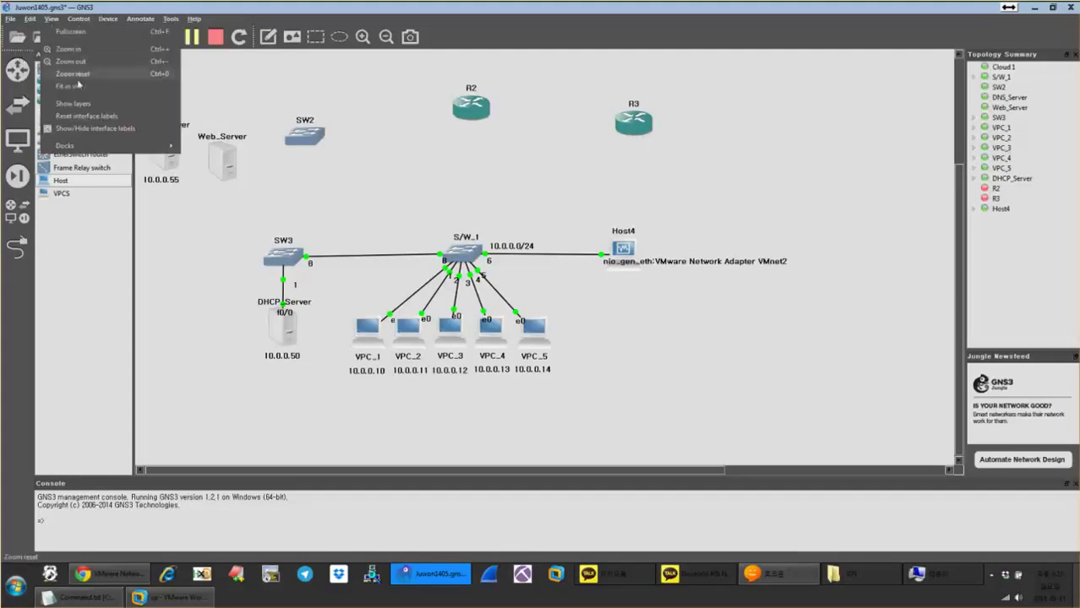
pyautogui.click(92, 128)
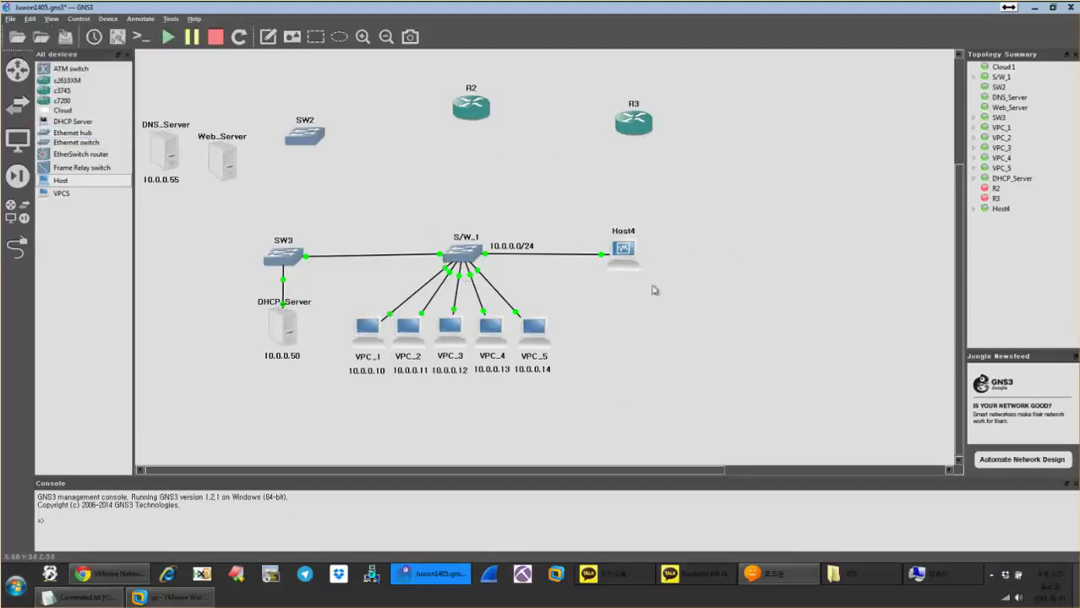
pyautogui.moveTo(624, 250); pyautogui.dragTo(593, 249)
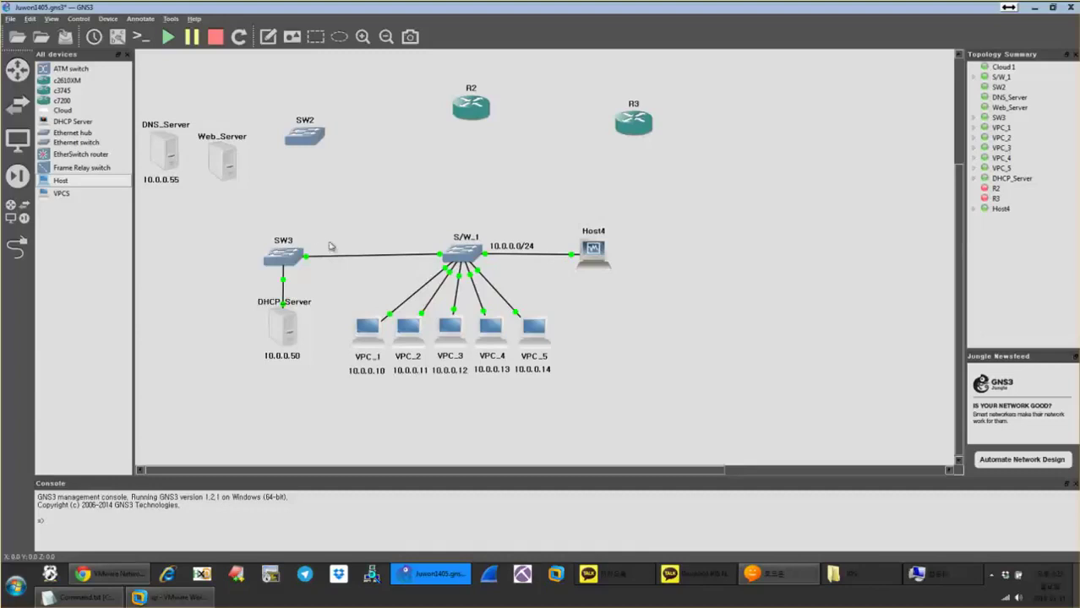
# Move SW3 together with the DHCP server and its address label slightly closer to S/W_1.
pyautogui.moveTo(317, 225); pyautogui.dragTo(244, 379)
pyautogui.moveTo(281, 261); pyautogui.dragTo(295, 262)
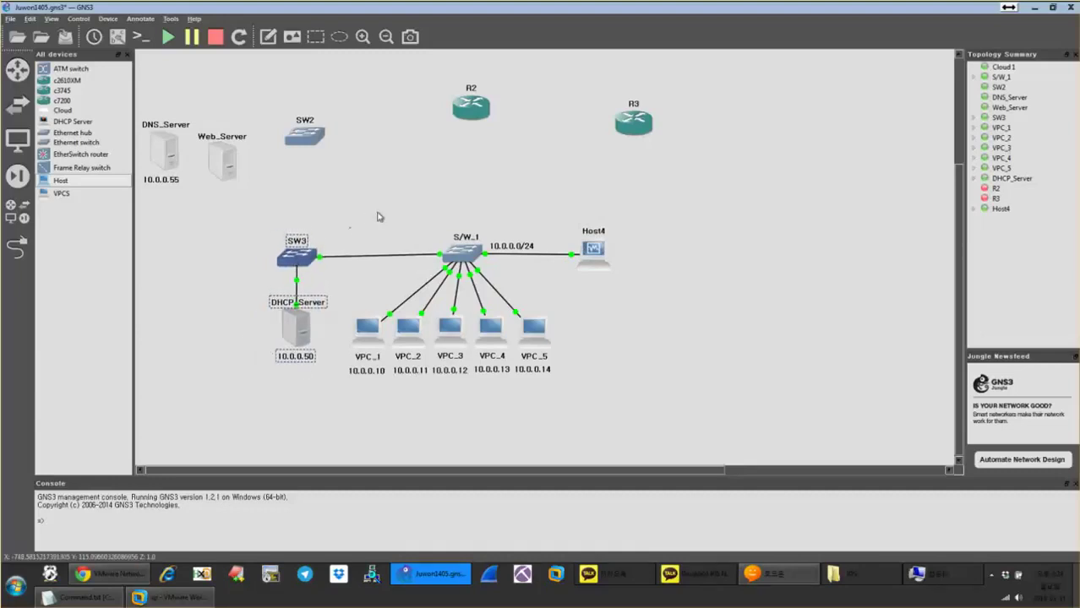
pyautogui.moveTo(644, 218); pyautogui.dragTo(608, 275)
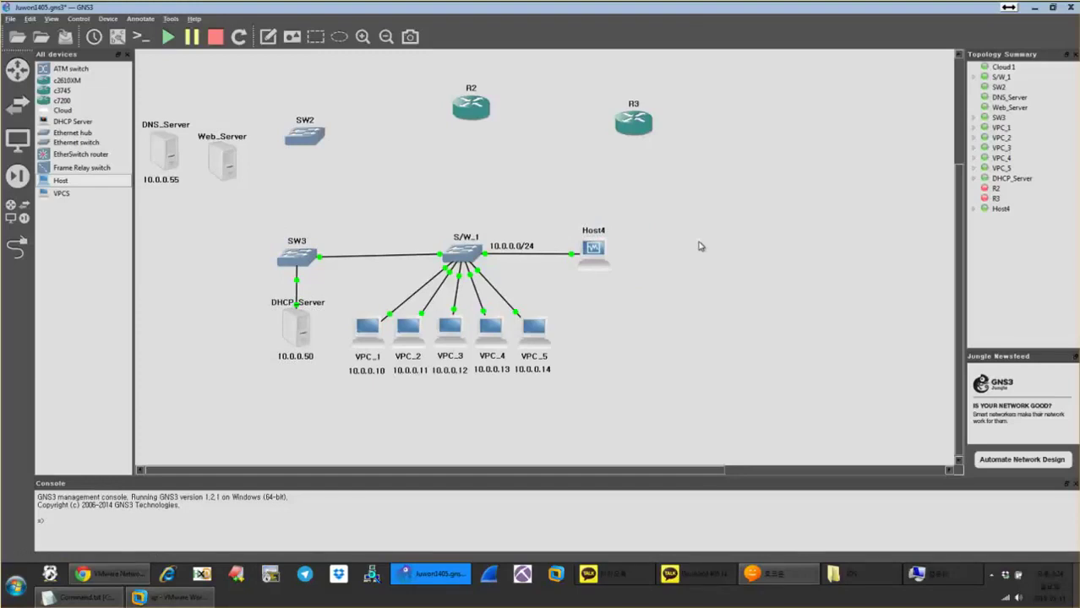
# Switch to Chrome, maximize its window on the Google Drive page, and open a new browser window.
pyautogui.click(109, 575)
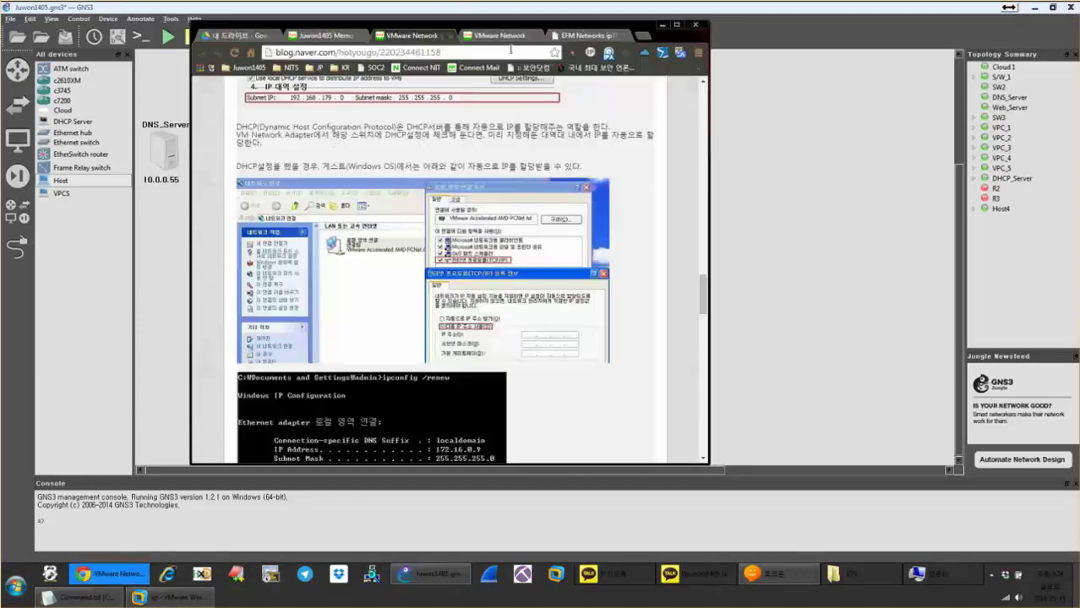
pyautogui.click(313, 39)
pyautogui.click(247, 38)
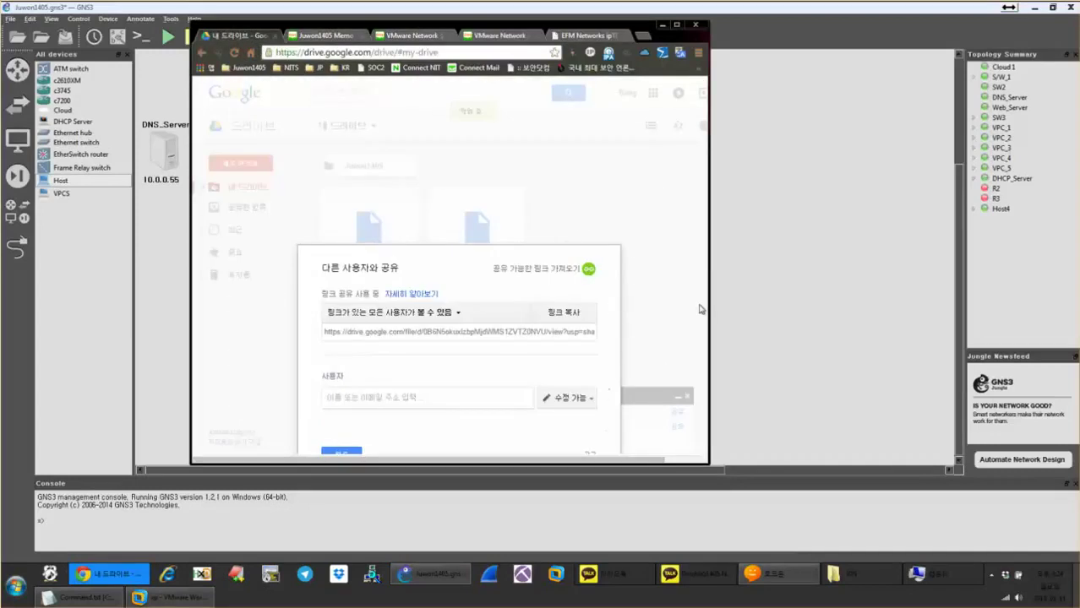
pyautogui.click(676, 24)
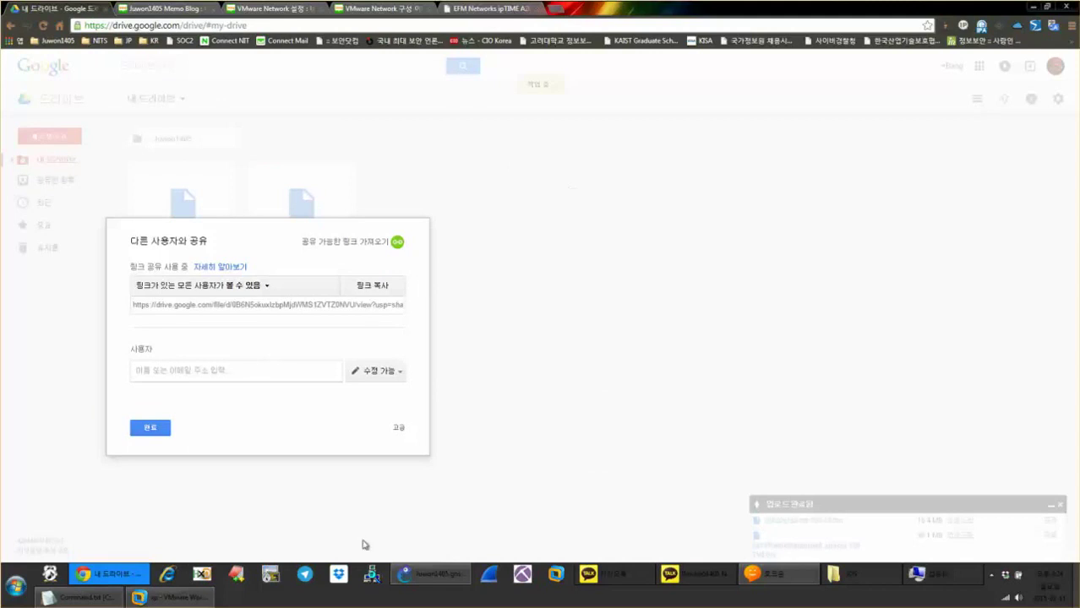
pyautogui.rightClick(114, 573)
pyautogui.click(106, 526)
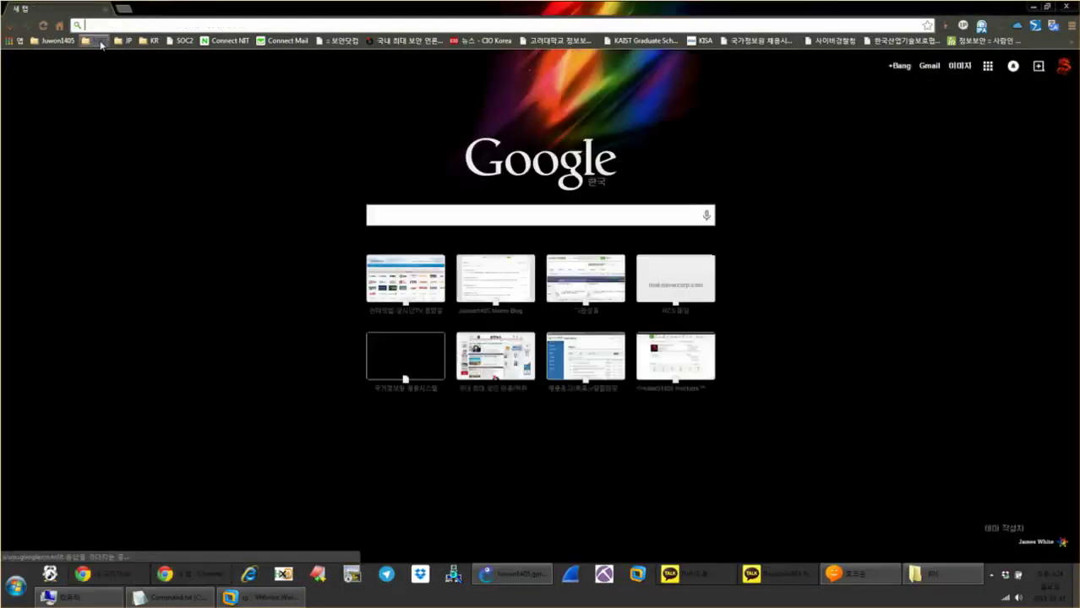
# Look through the bookmark folders for the DoubleS1405 Hackers cafe and go from its management page to the cafe's home page.
pyautogui.click(124, 40)
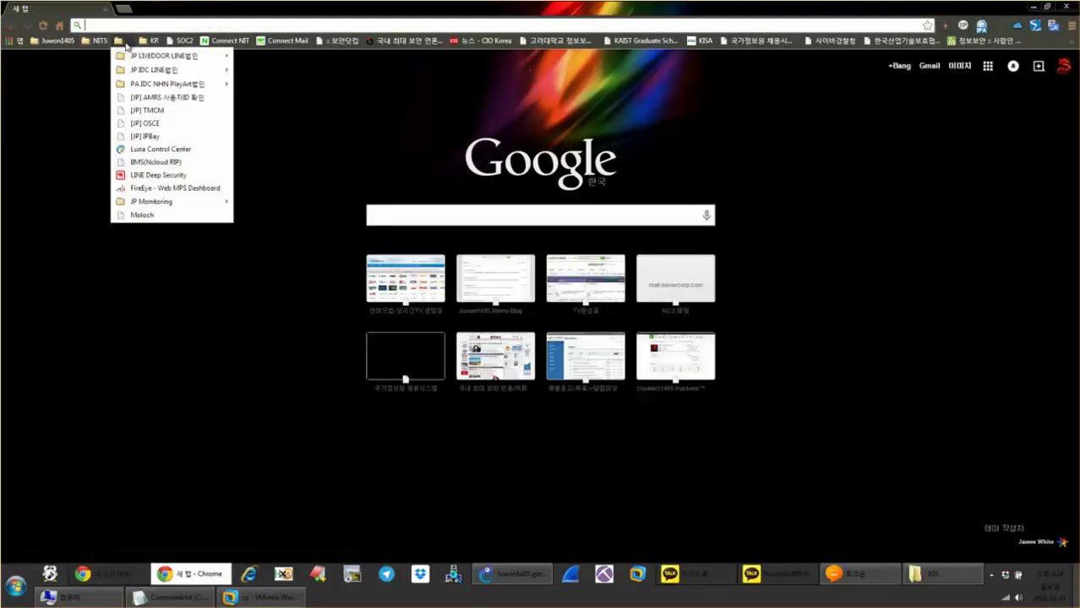
pyautogui.moveTo(182, 59)
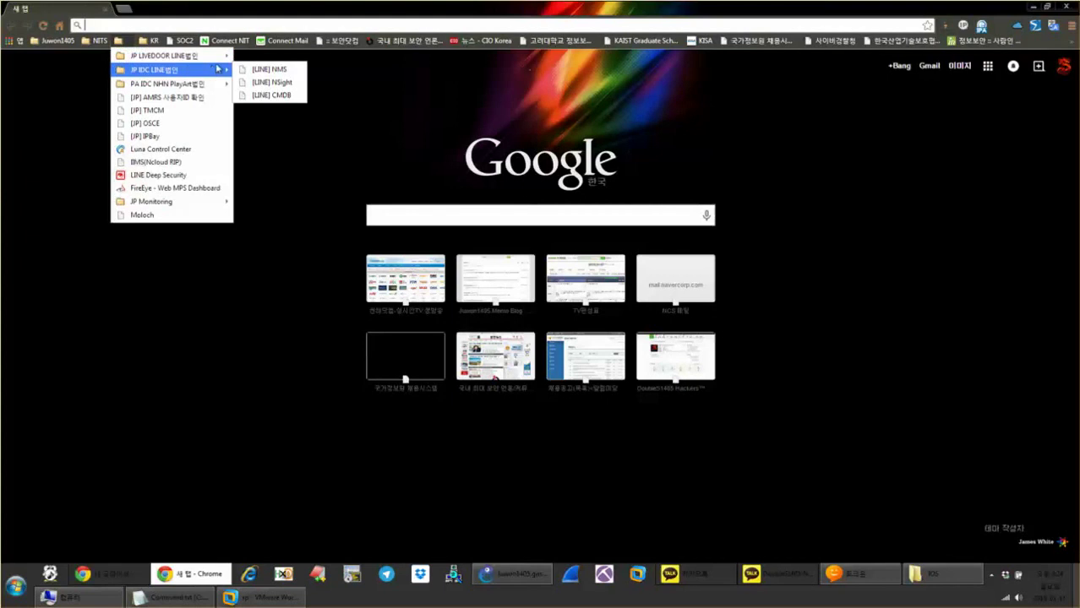
pyautogui.click(268, 115)
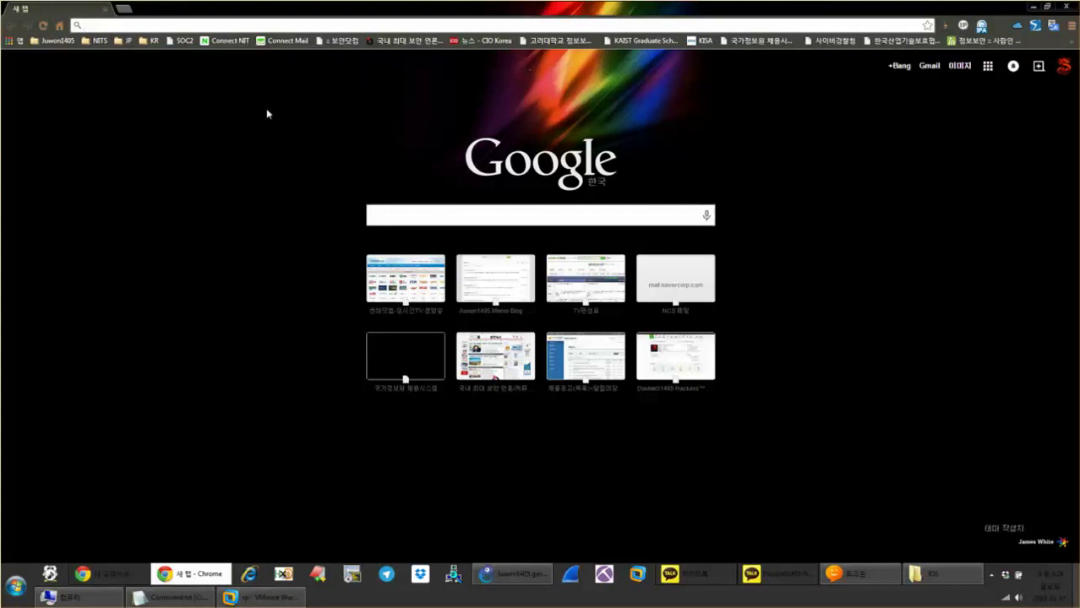
pyautogui.click(130, 46)
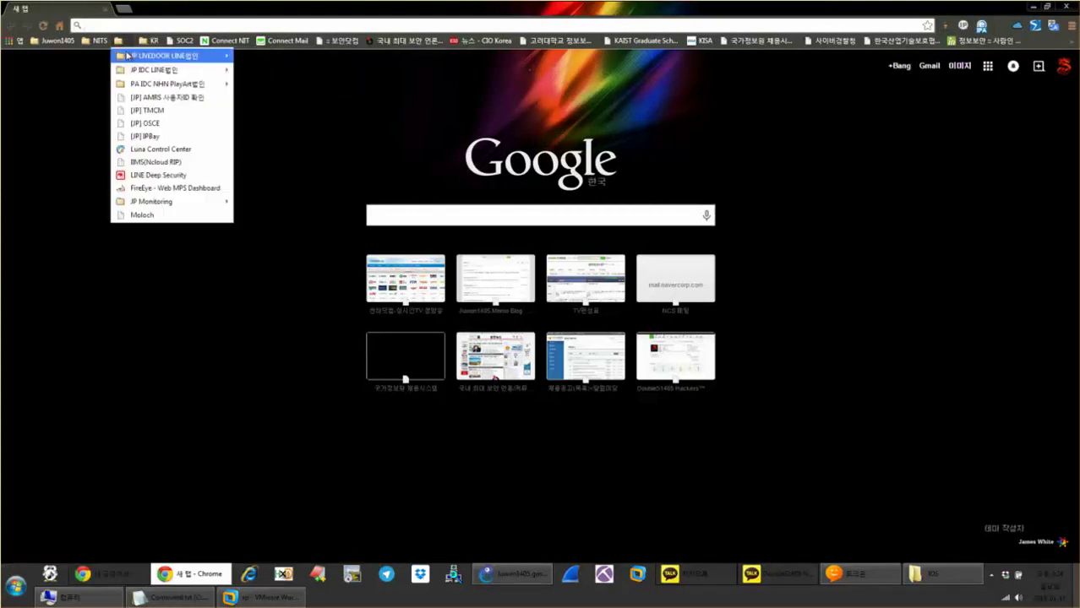
pyautogui.moveTo(156, 83)
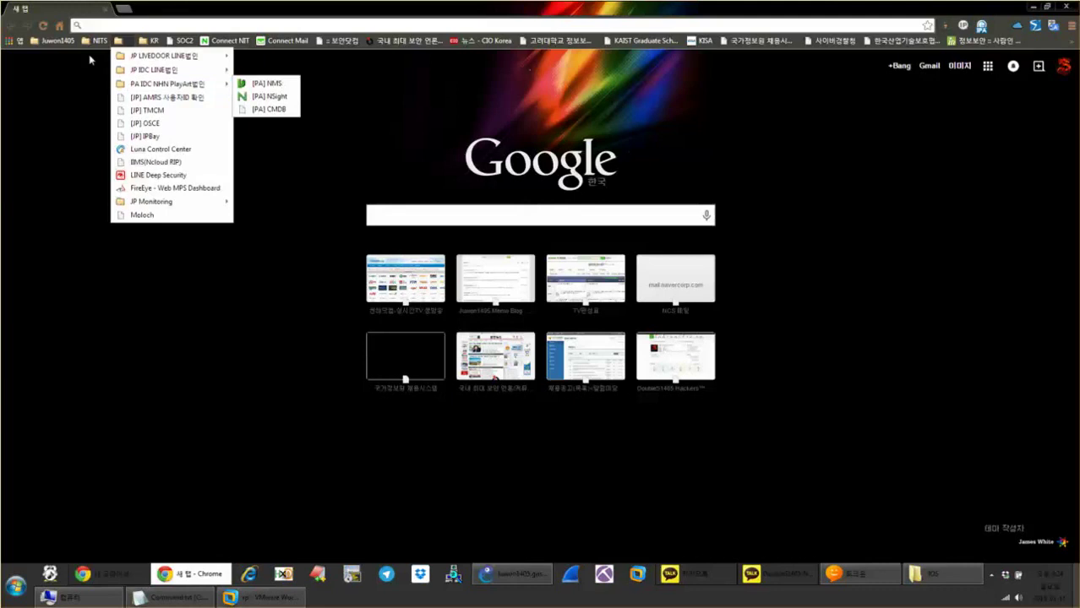
pyautogui.moveTo(95, 41)
pyautogui.moveTo(66, 68)
pyautogui.click(269, 112)
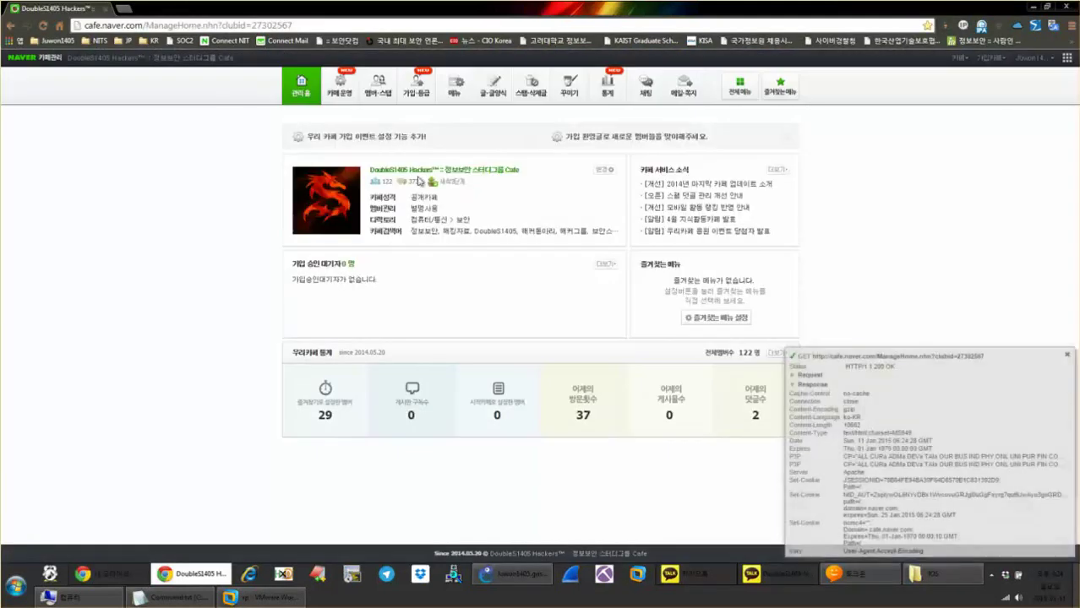
pyautogui.click(418, 176)
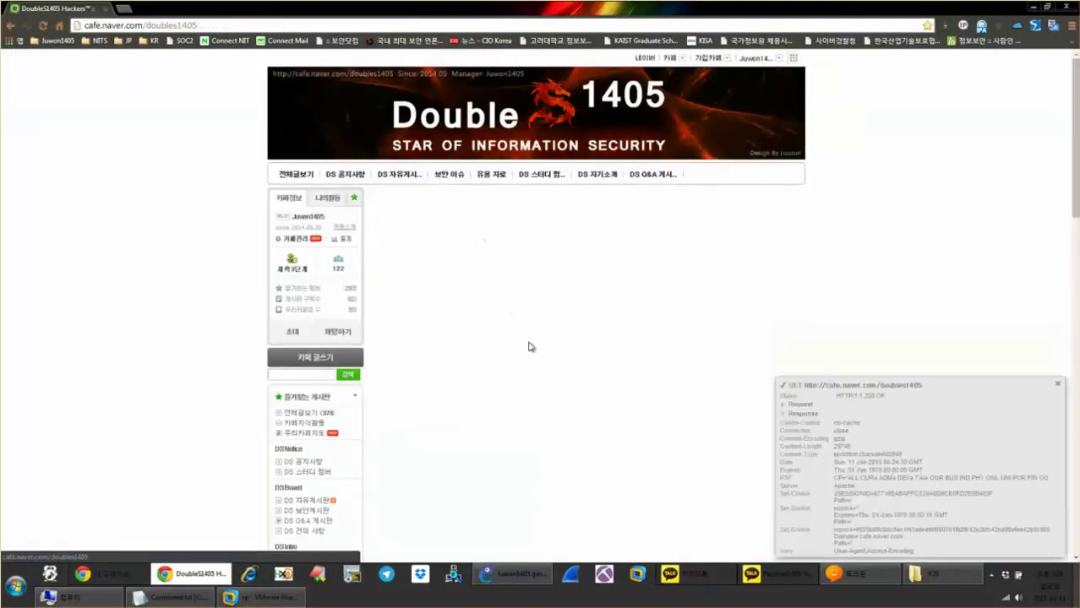
# Open the DoubleS1405 Network group study curriculum post and view the January and February schedule image at original size.
pyautogui.scroll(-2, 507, 321)
pyautogui.scroll(2, 488, 293)
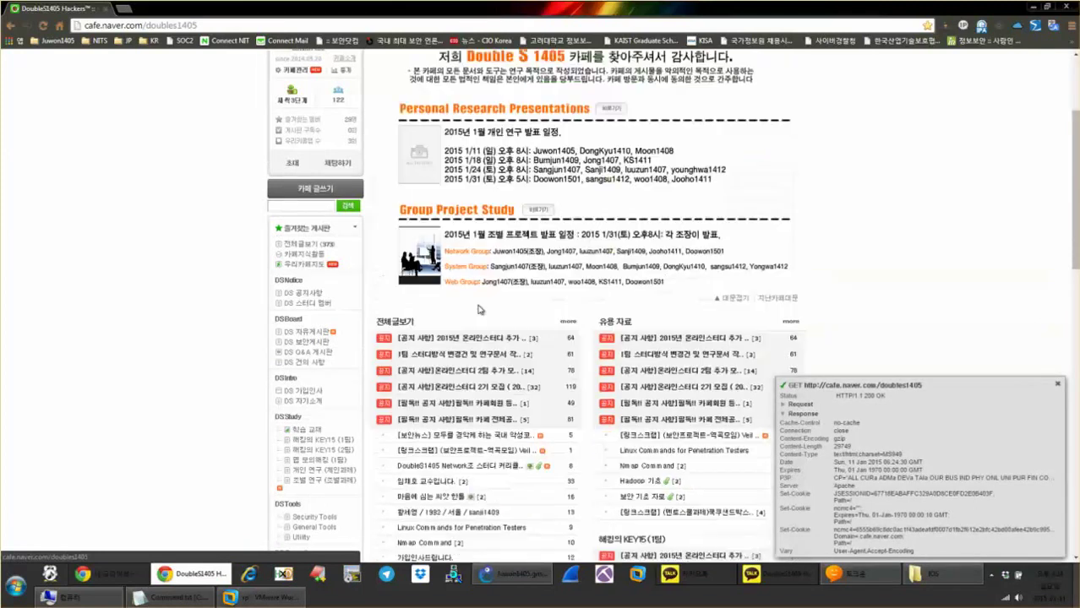
pyautogui.click(494, 471)
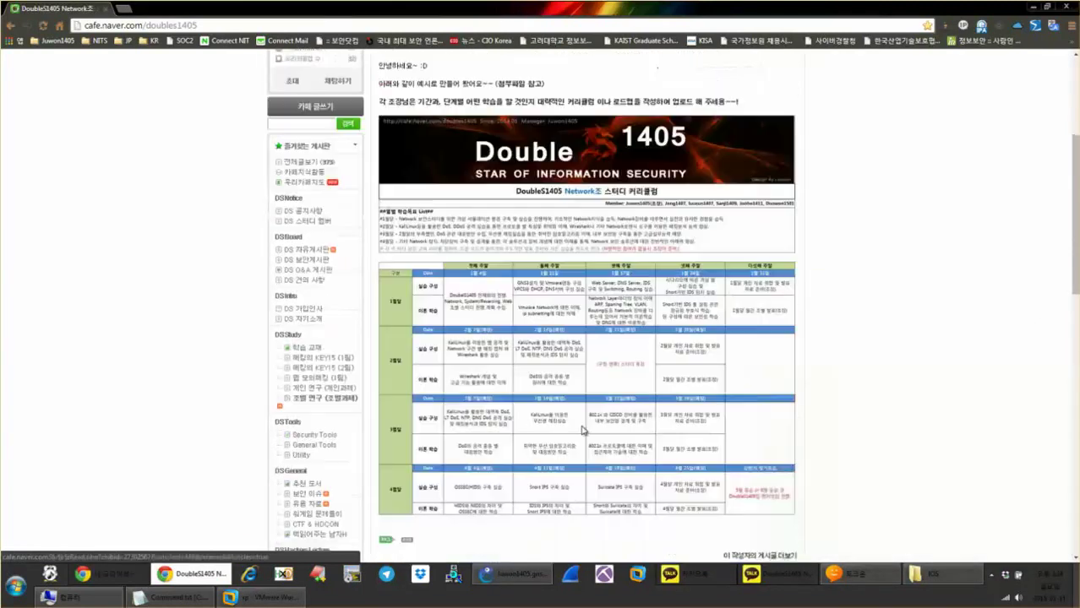
pyautogui.scroll(-1, 570, 364)
pyautogui.click(522, 255)
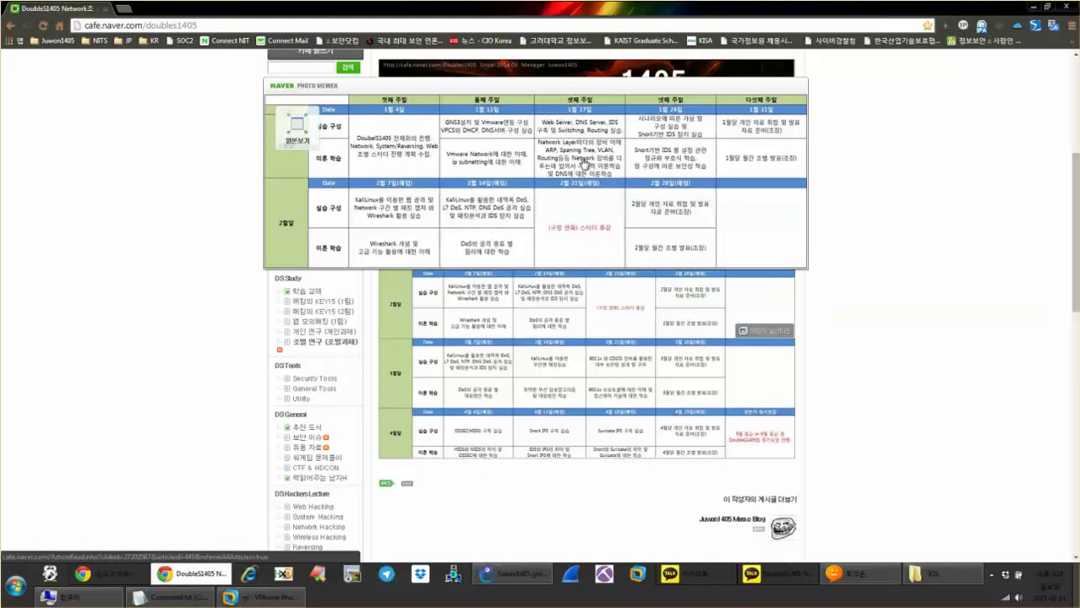
pyautogui.click(285, 132)
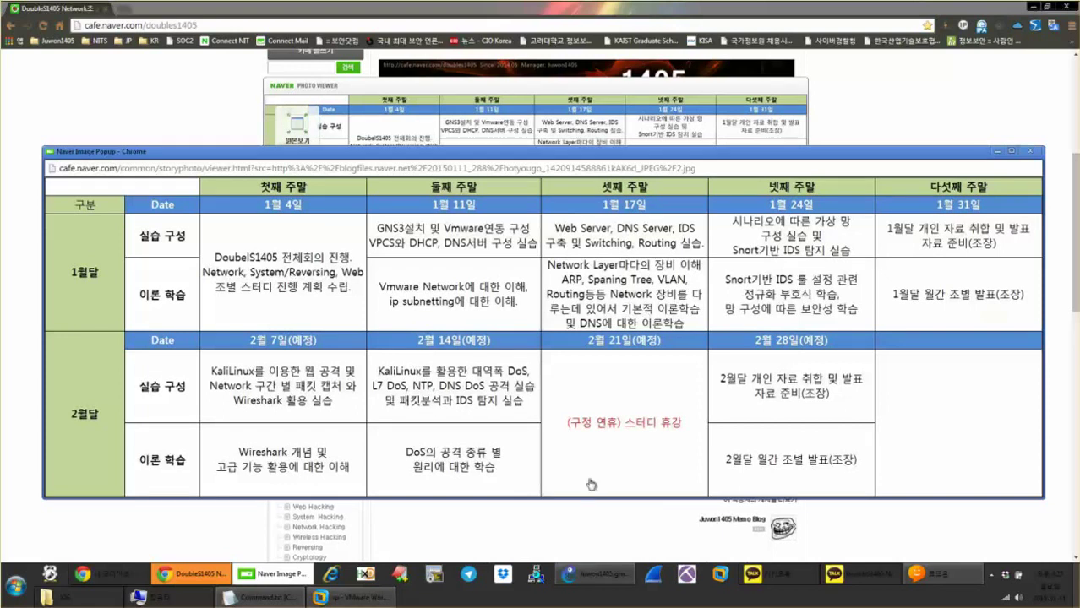
# Switch to GNS3 and shift the whole connected 10.0.0.0/24 network slightly right and down as one group.
pyautogui.click(594, 575)
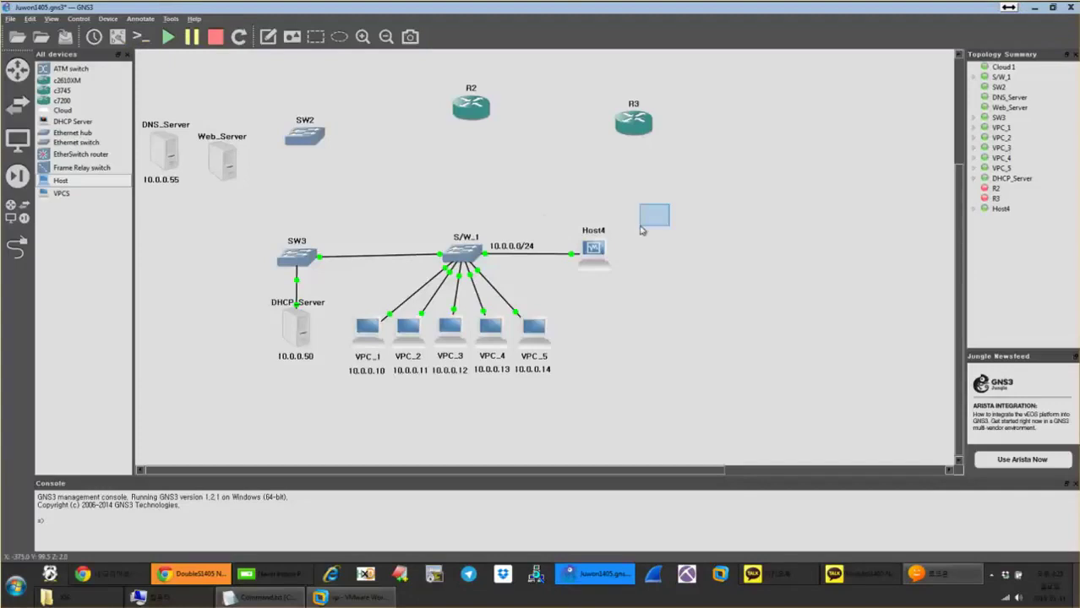
pyautogui.moveTo(669, 204); pyautogui.dragTo(282, 407)
pyautogui.moveTo(297, 256); pyautogui.dragTo(325, 265)
pyautogui.moveTo(705, 222); pyautogui.dragTo(335, 415)
pyautogui.click(335, 415)
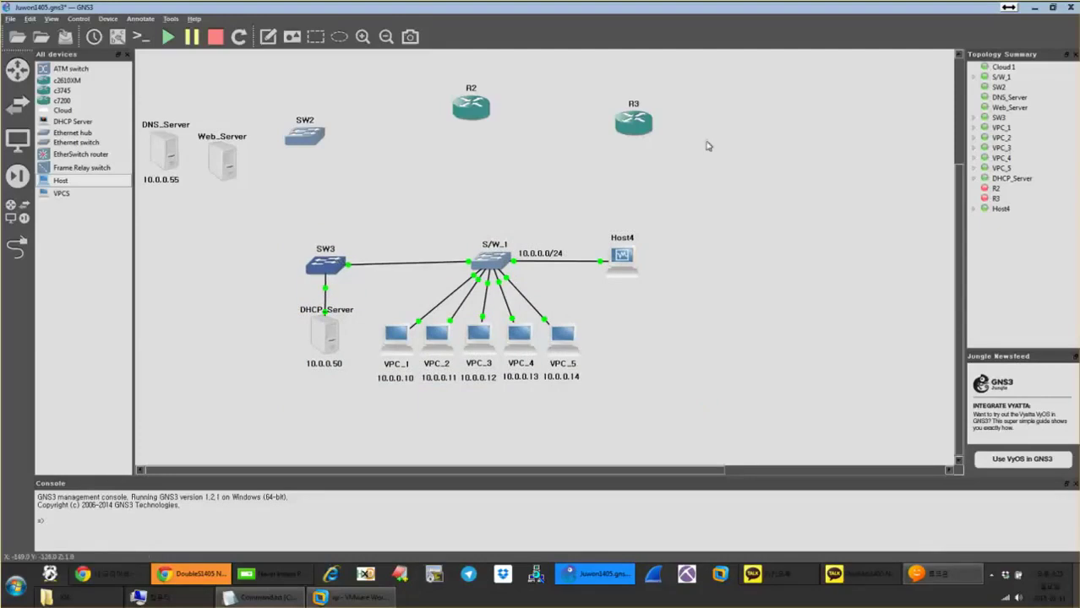
# Place R3 above the gap between S/W_1 and Host4 and R2 above and to the right of Host4, and minimize GNS3.
pyautogui.moveTo(636, 123); pyautogui.dragTo(560, 156)
pyautogui.moveTo(482, 96); pyautogui.dragTo(714, 110)
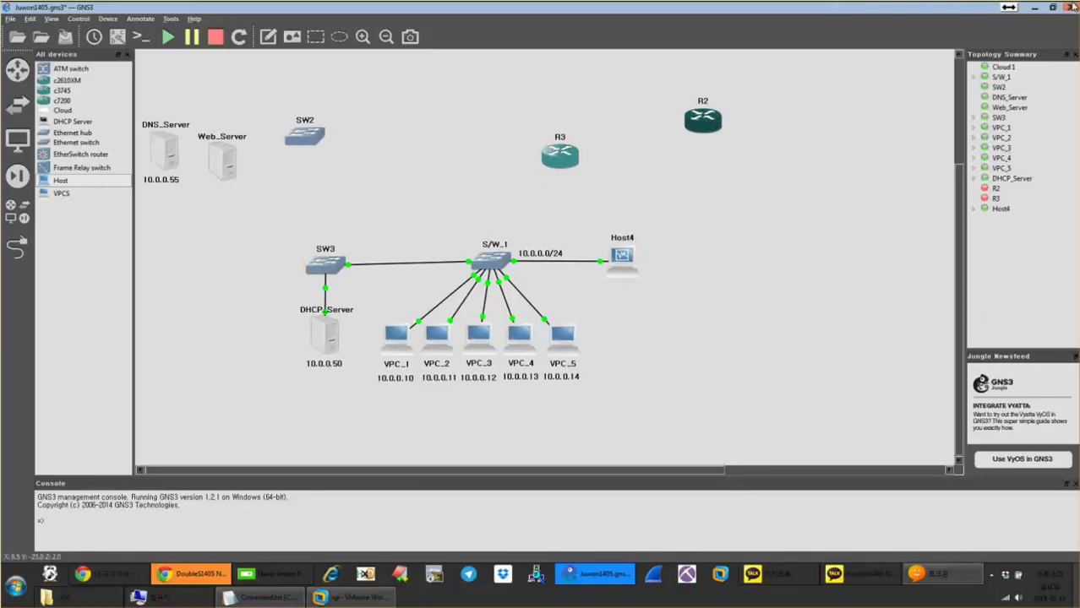
pyautogui.click(1034, 8)
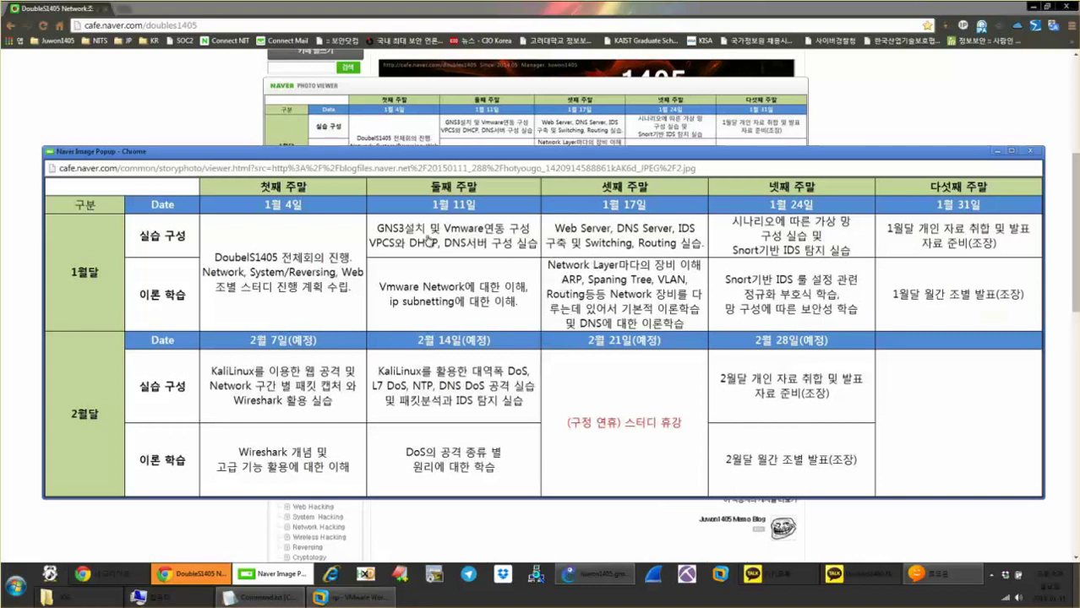
# Close the schedule image, reopen it at original size to review the January and February plans, and return to the post.
pyautogui.click(1029, 151)
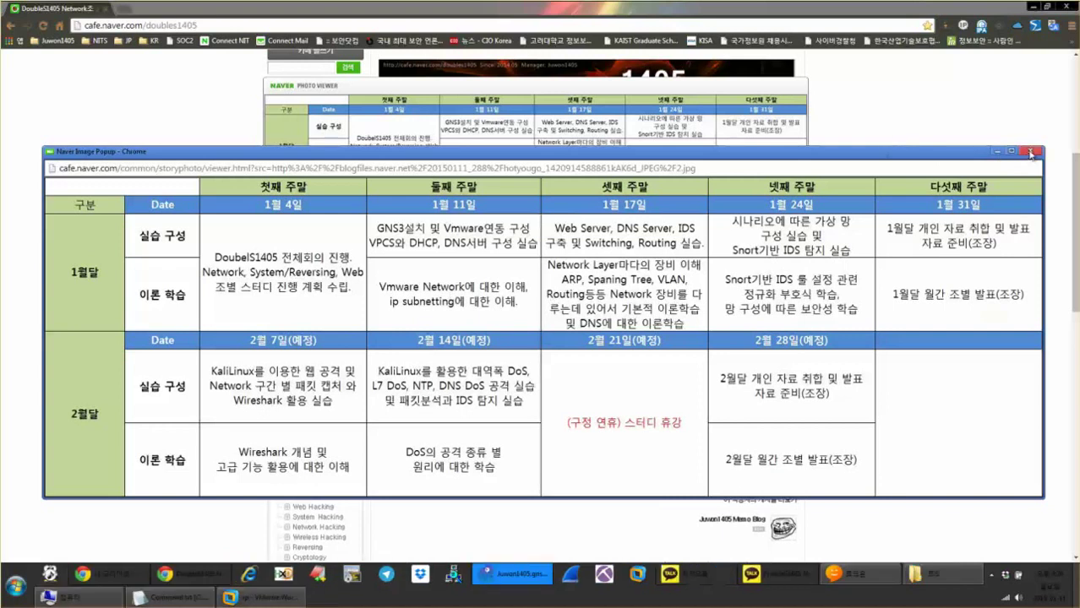
pyautogui.click(771, 154)
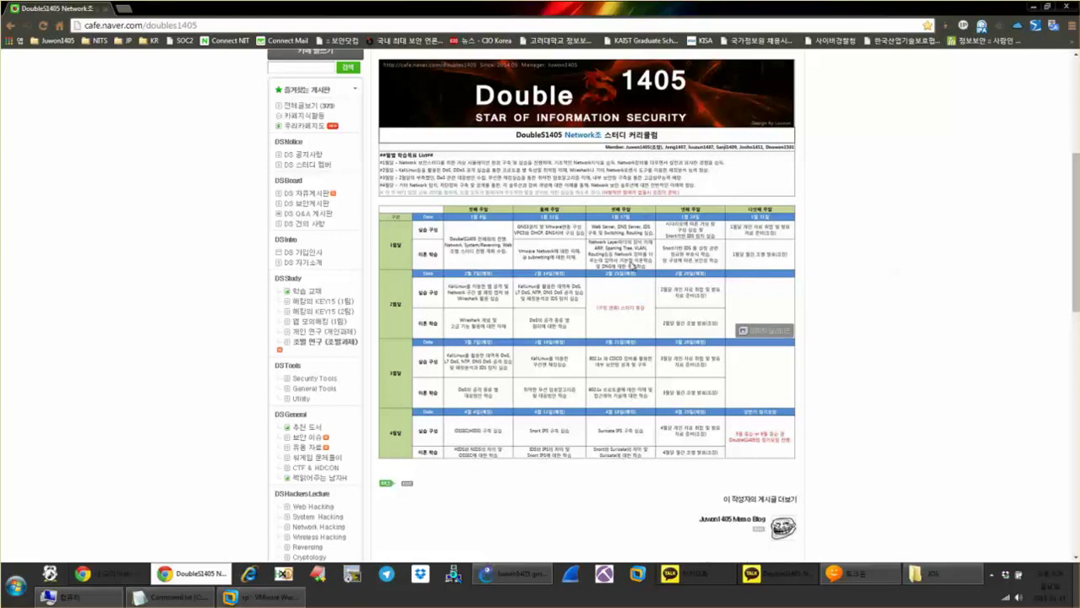
pyautogui.click(601, 242)
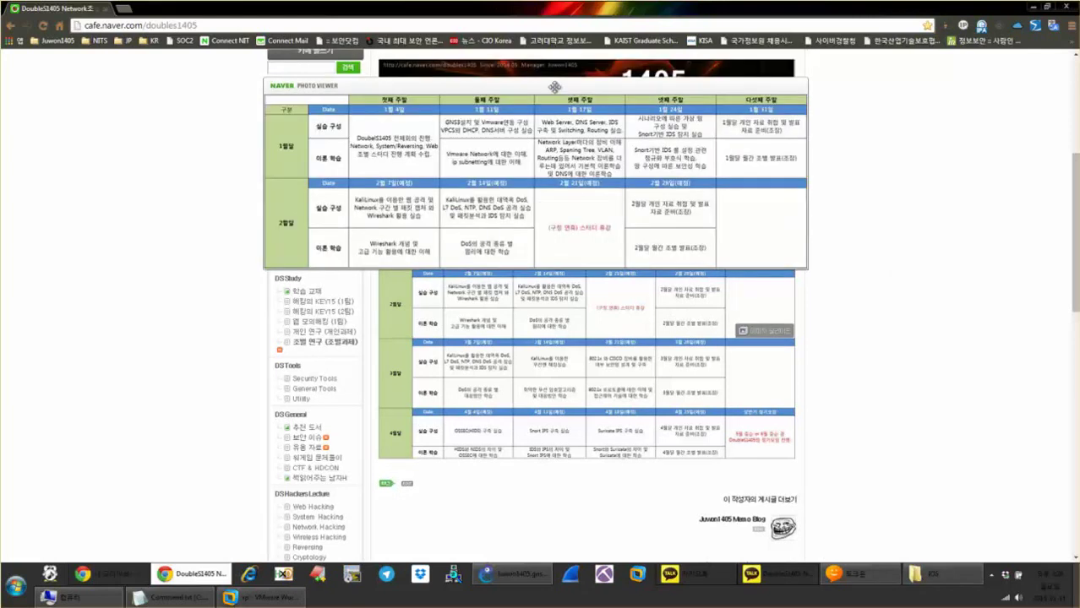
pyautogui.click(297, 129)
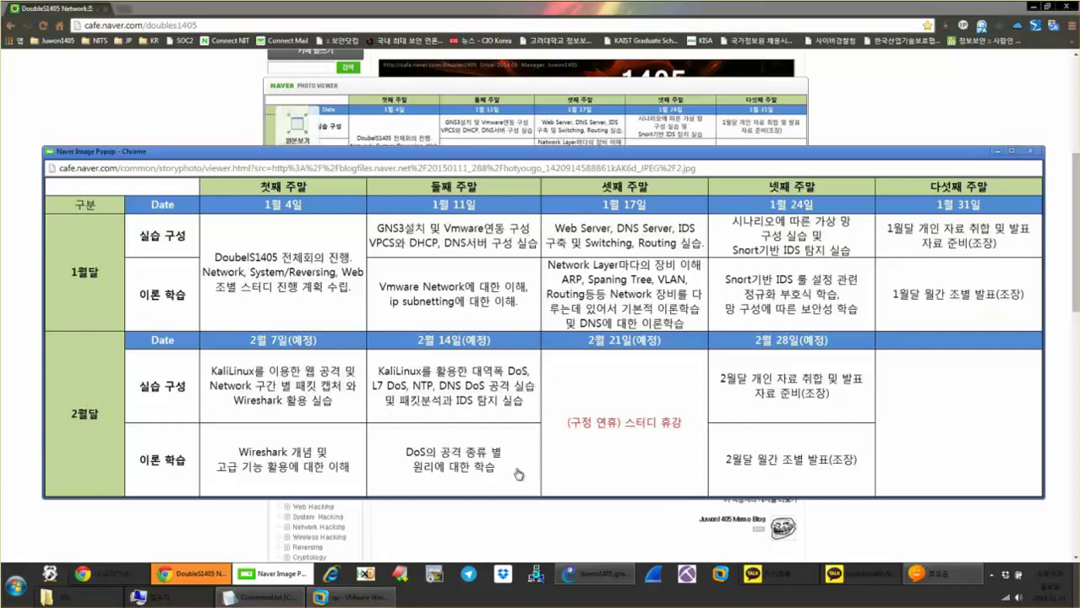
pyautogui.click(1030, 152)
pyautogui.click(773, 82)
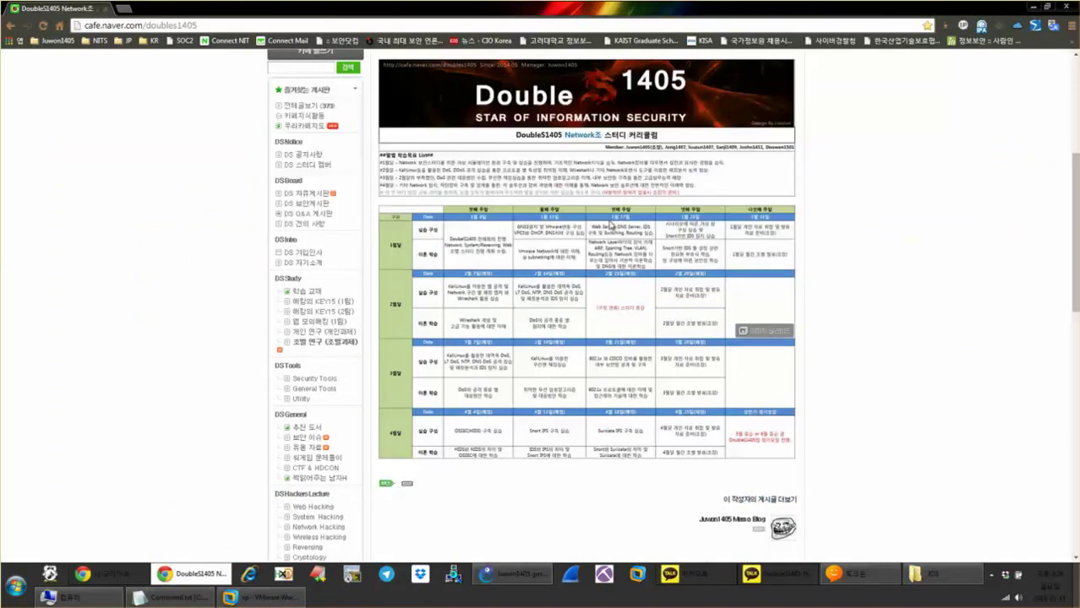
# Check the March and April part of the curriculum and return to the cafe's home page to view its announcements.
pyautogui.click(571, 366)
pyautogui.click(698, 145)
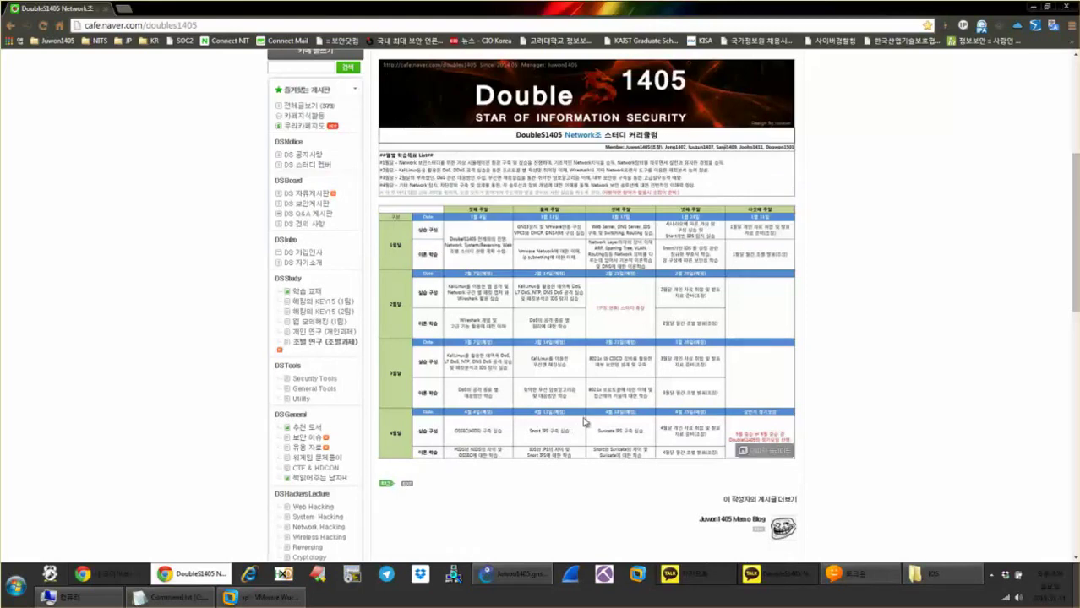
pyautogui.scroll(-3, 632, 535)
pyautogui.scroll(7, 632, 535)
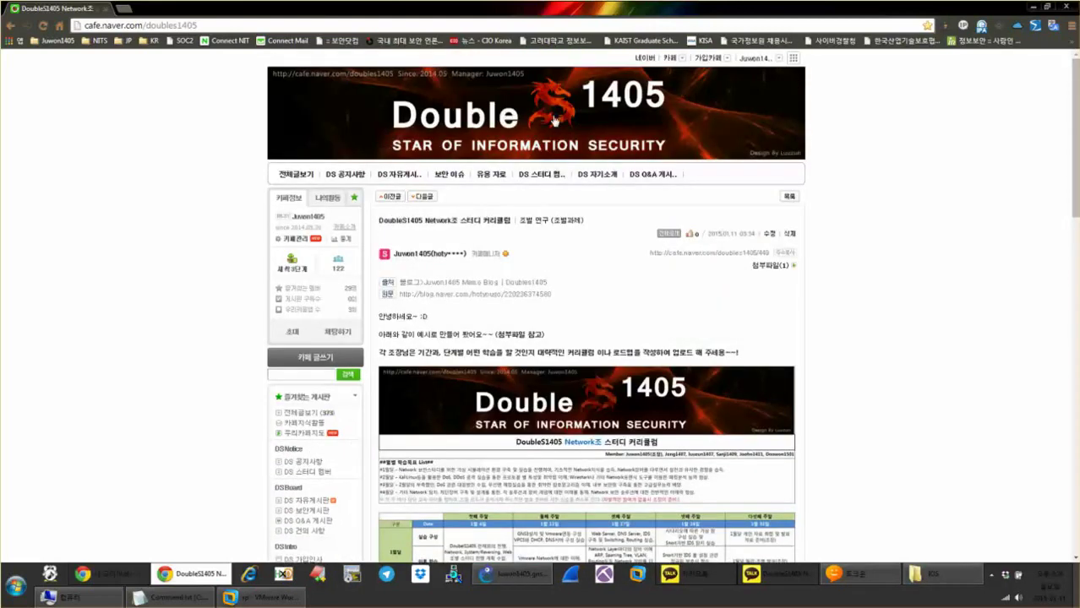
pyautogui.click(554, 121)
pyautogui.scroll(-2, 863, 418)
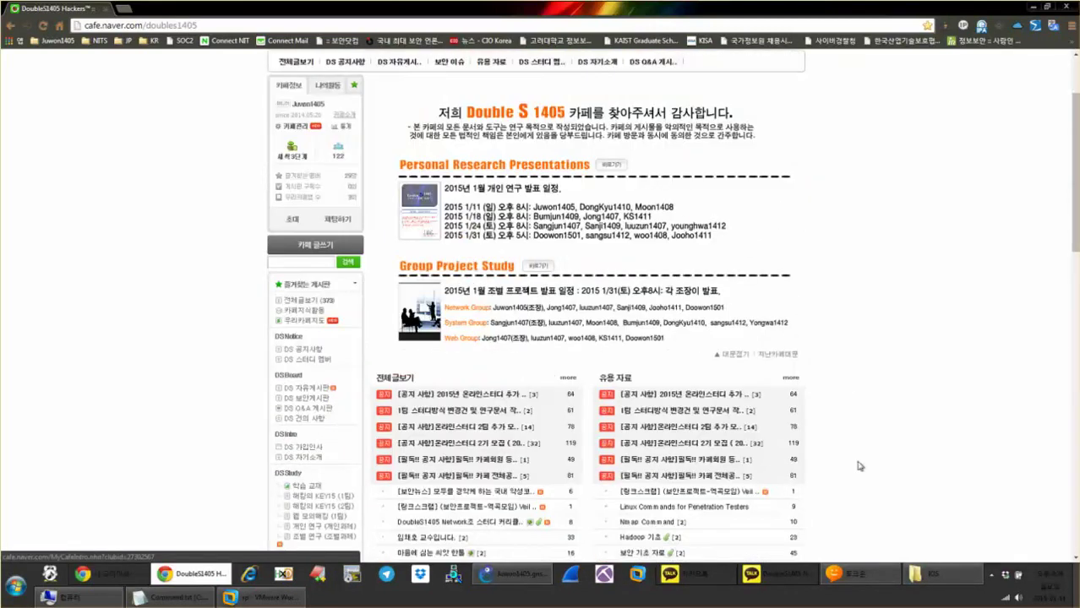
# Check the TalkOn room and the DoubleS1405 Network Group chat, shrinking each chat window, and return to the cafe page.
pyautogui.click(856, 575)
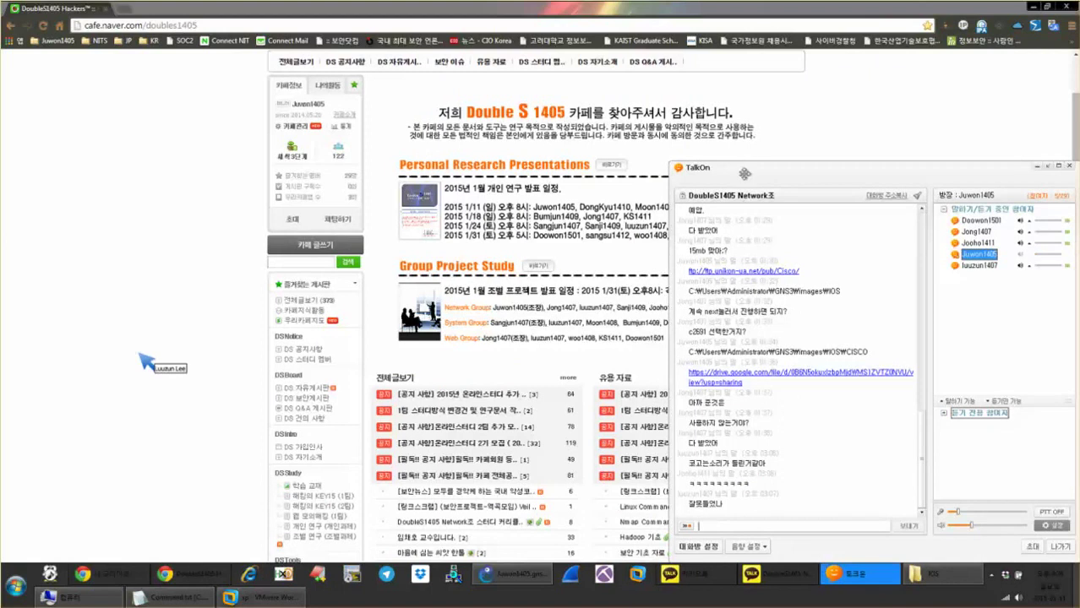
pyautogui.moveTo(739, 160); pyautogui.dragTo(739, 303)
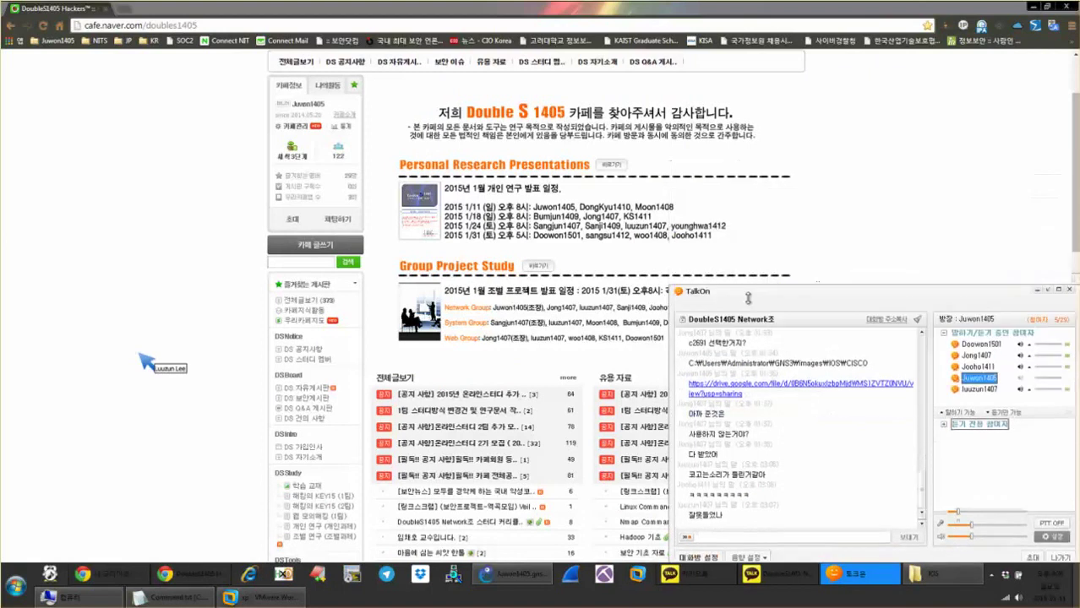
pyautogui.click(999, 235)
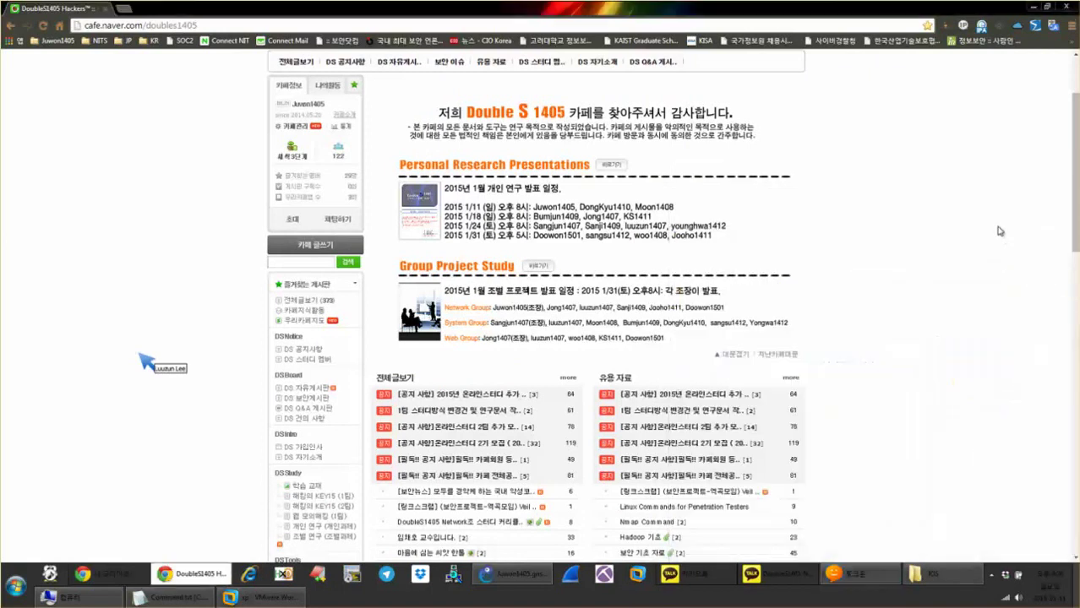
pyautogui.click(770, 574)
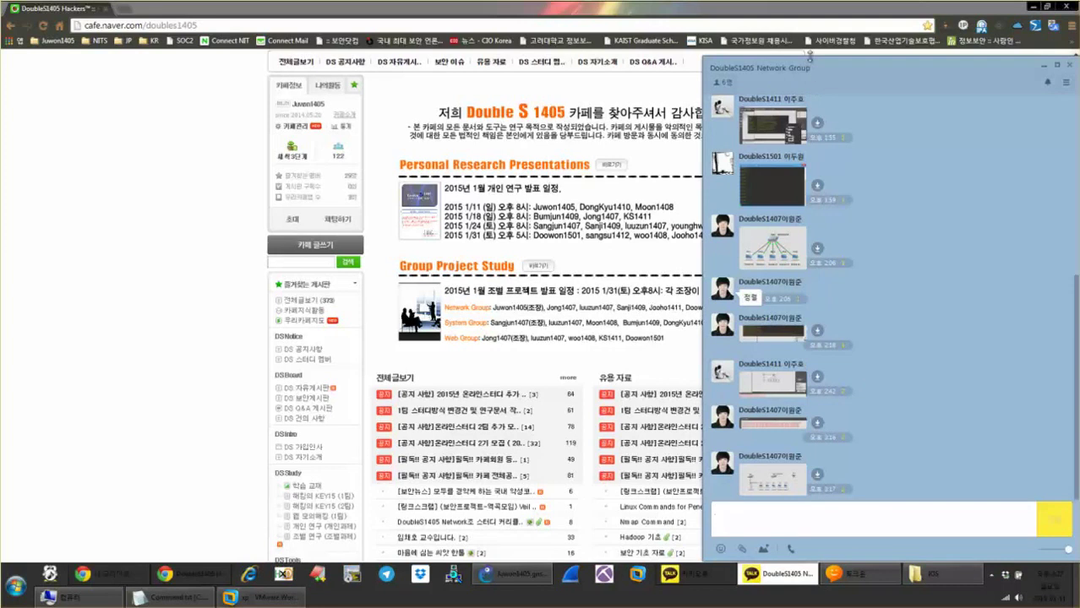
pyautogui.moveTo(810, 55); pyautogui.dragTo(810, 110)
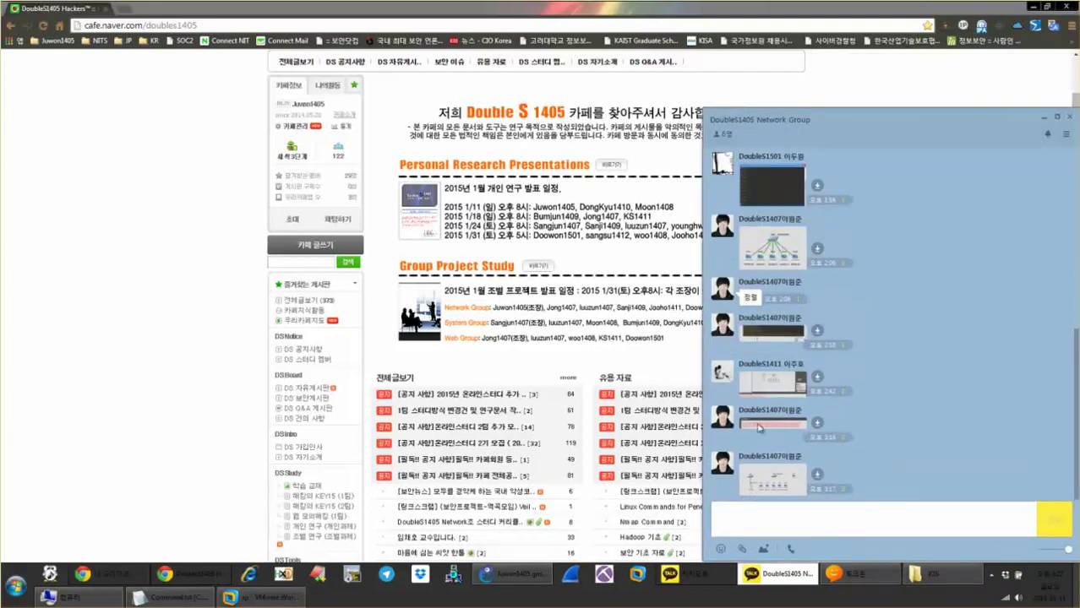
pyautogui.click(188, 433)
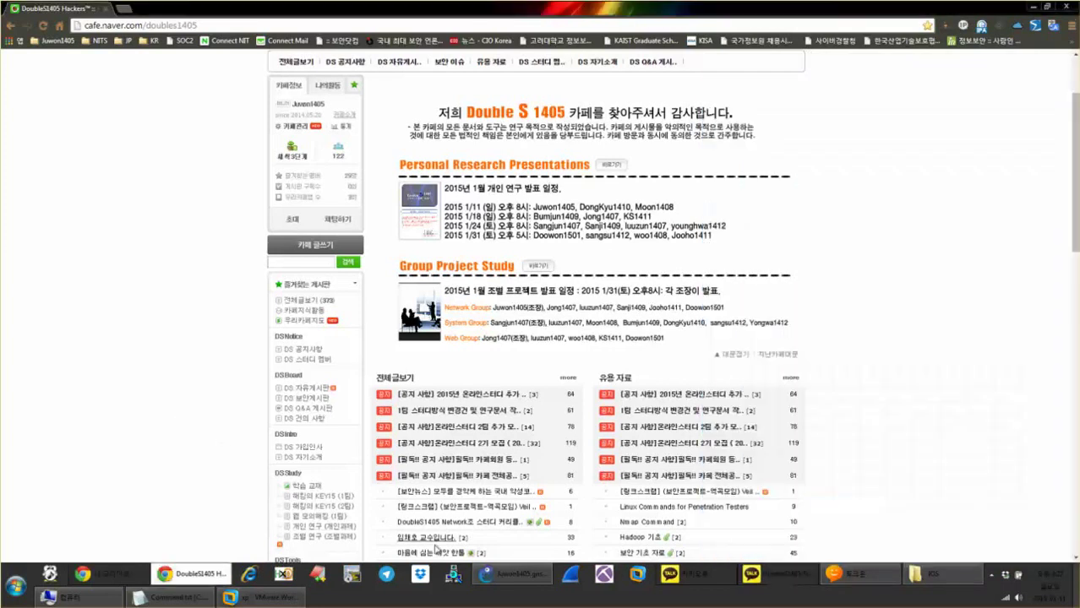
# View the GNS3 topology once more, minimize it, and check January 18 in the system calendar.
pyautogui.click(512, 573)
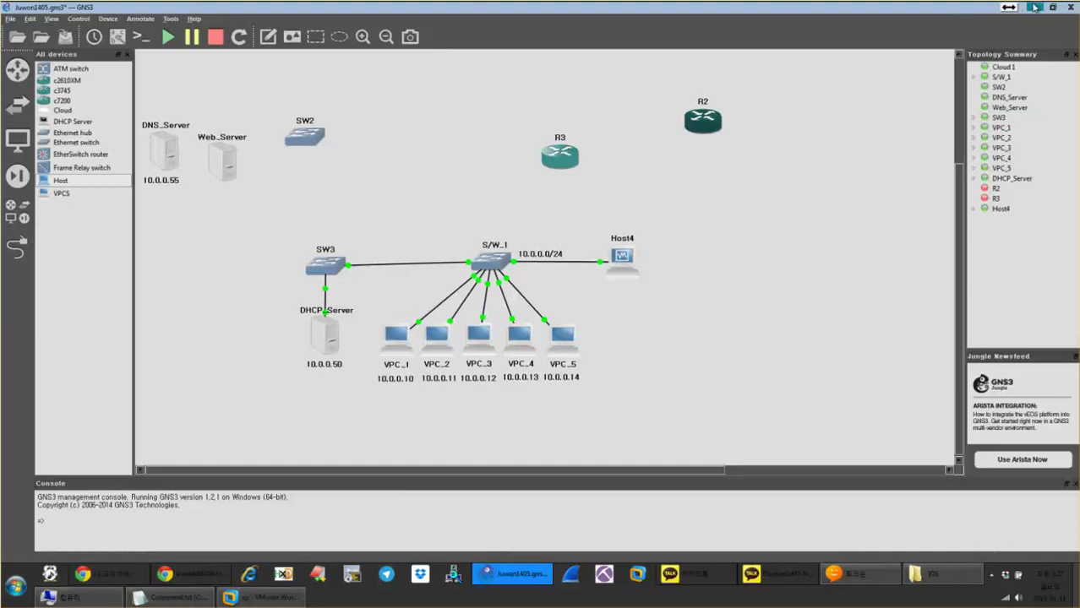
pyautogui.click(1035, 7)
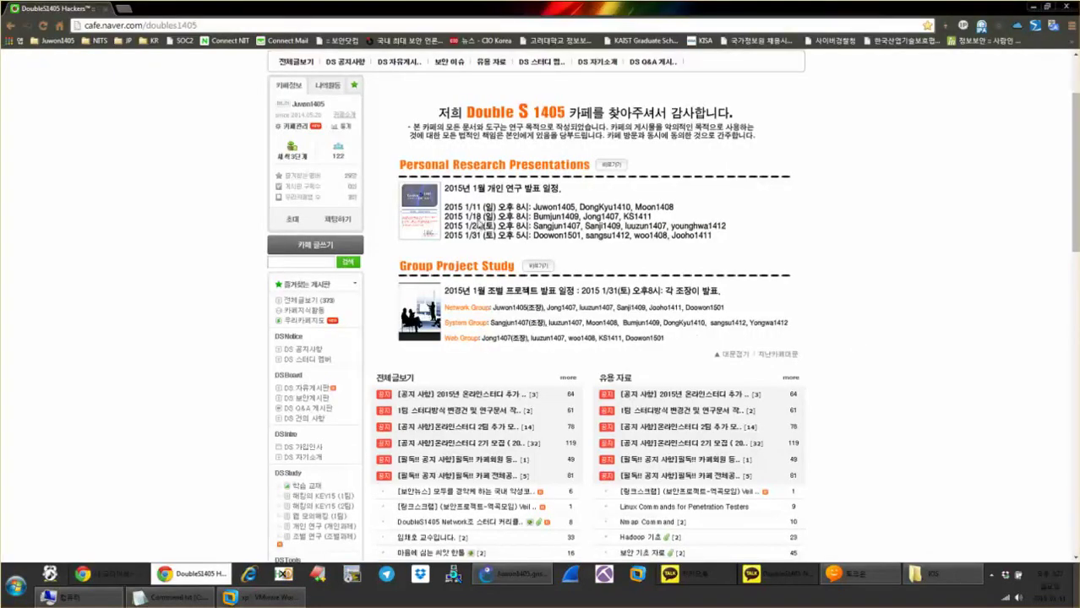
pyautogui.click(1029, 598)
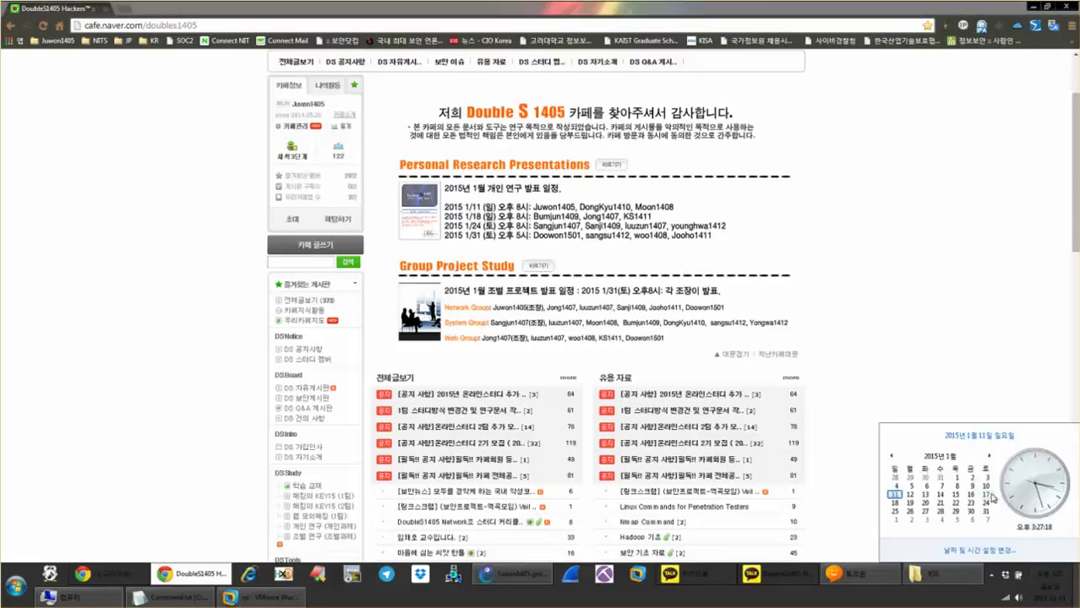
pyautogui.click(894, 503)
# Close the Windows Explorer window showing the computer's drives.
pyautogui.click(99, 604)
pyautogui.rightClick(100, 604)
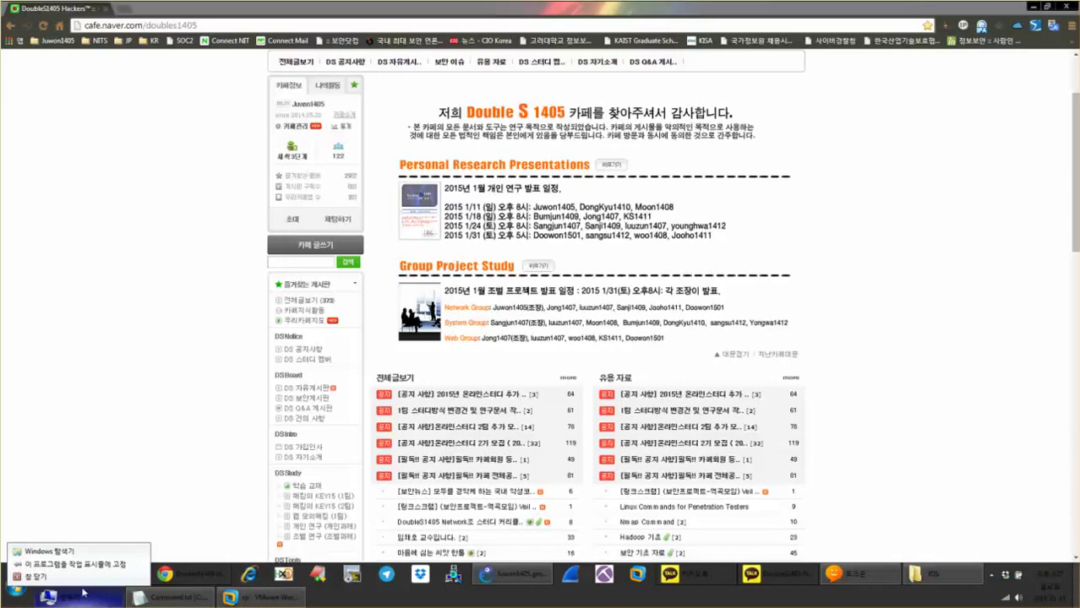
pyautogui.click(82, 576)
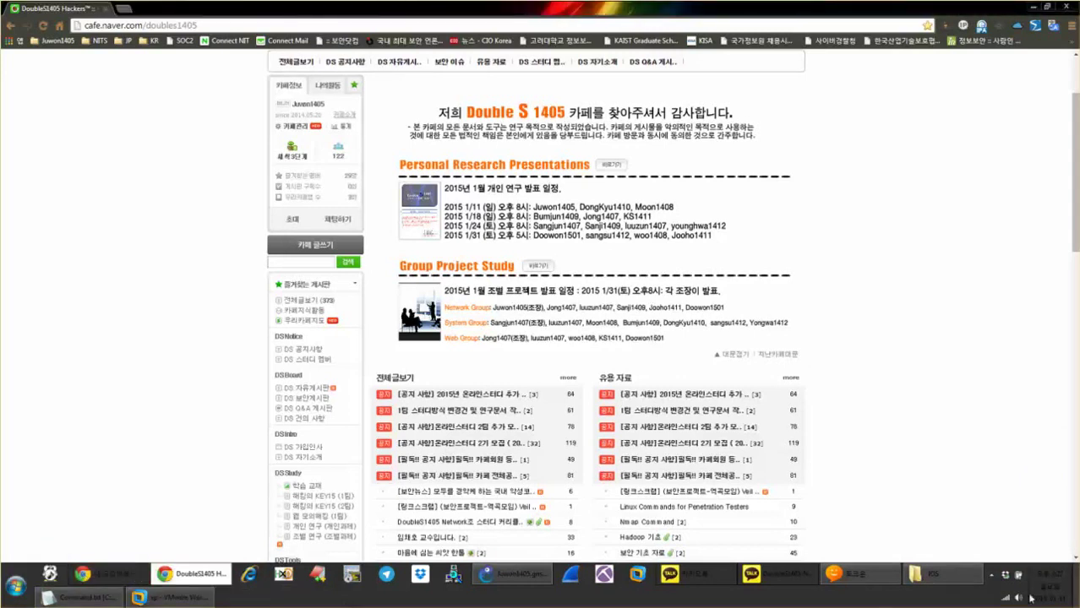
# Check the hidden notification icons and the January calendar, and dismiss the calendar.
pyautogui.click(992, 577)
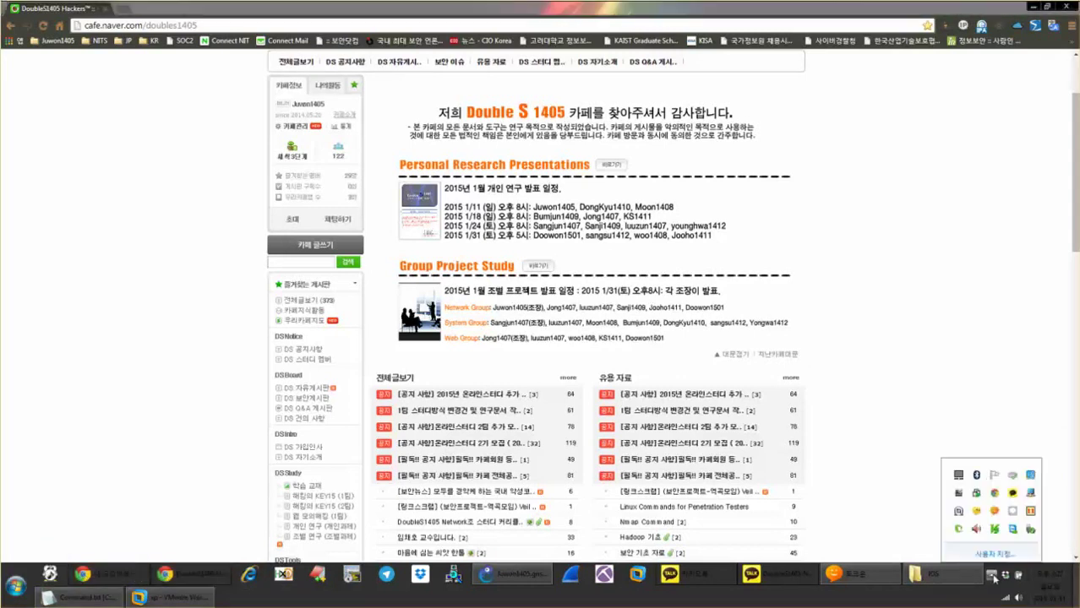
pyautogui.click(1047, 584)
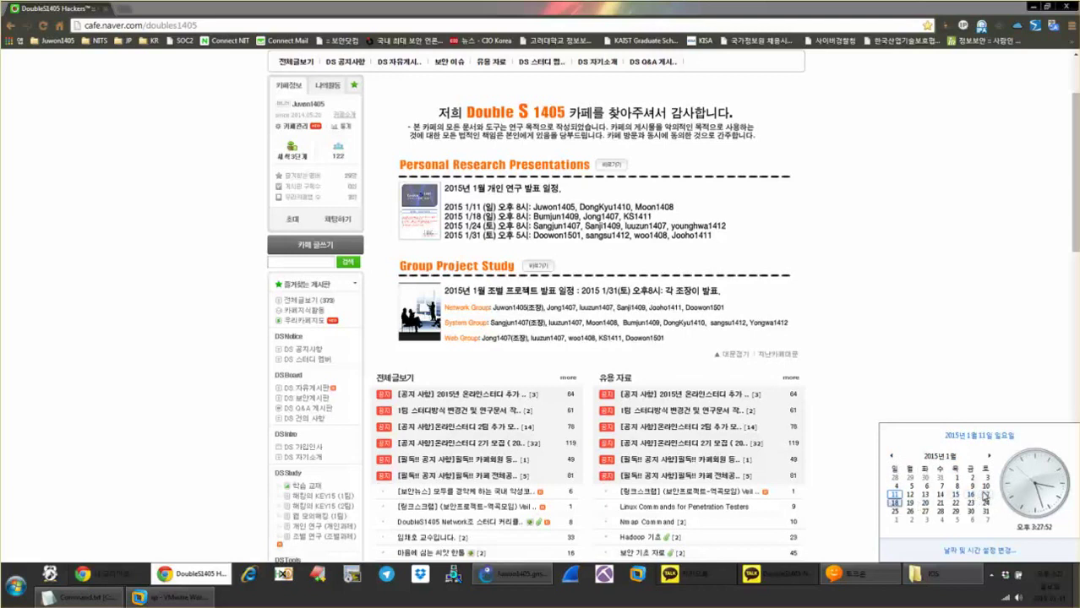
pyautogui.click(940, 79)
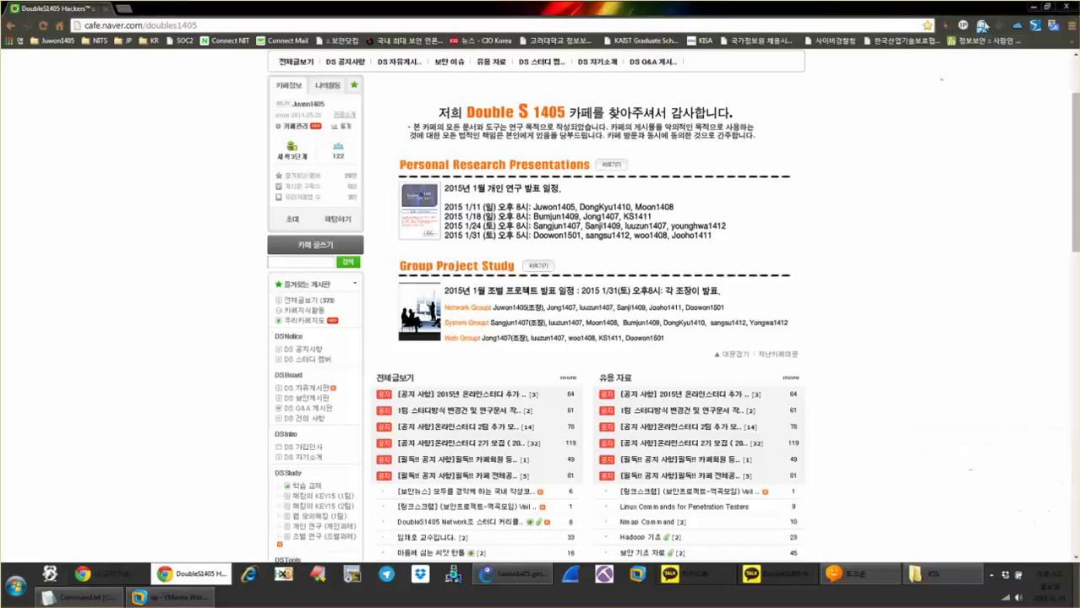
# Minimize the cafe page and close the browser window containing Google Drive.
pyautogui.click(1033, 6)
pyautogui.click(497, 247)
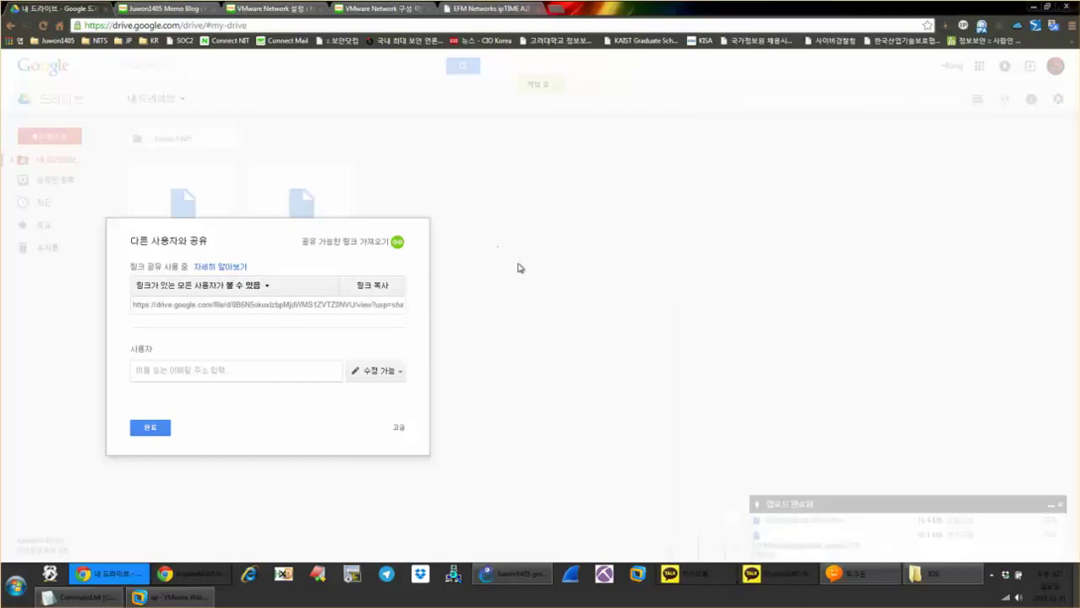
pyautogui.click(1068, 7)
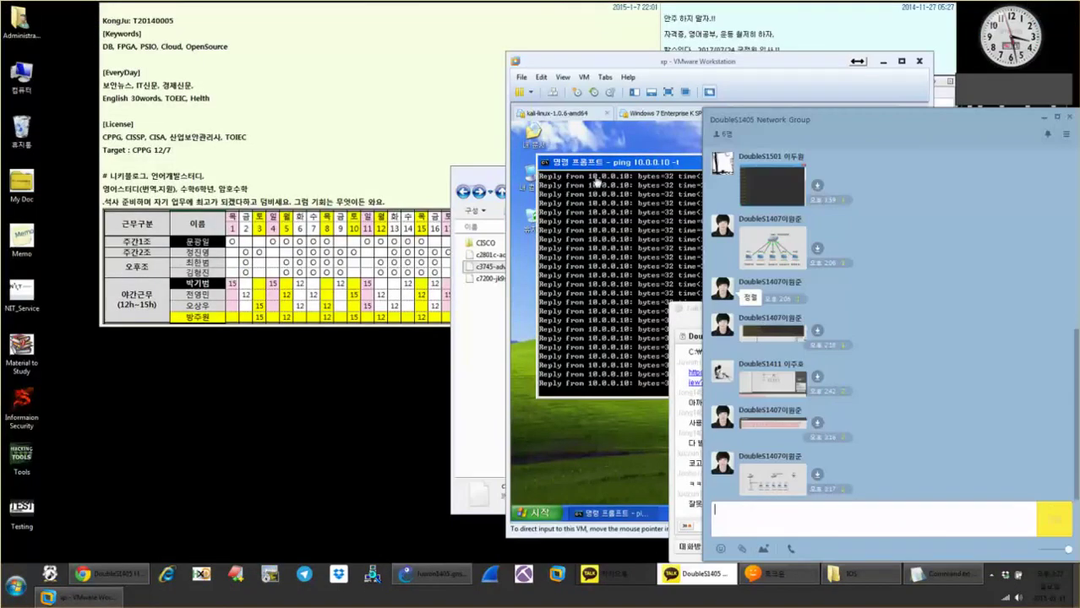
# Move the xp virtual machine window clear of the chat and close its command prompt running ping 10.0.0.10 -t.
pyautogui.click(541, 68)
pyautogui.moveTo(541, 68); pyautogui.dragTo(353, 59)
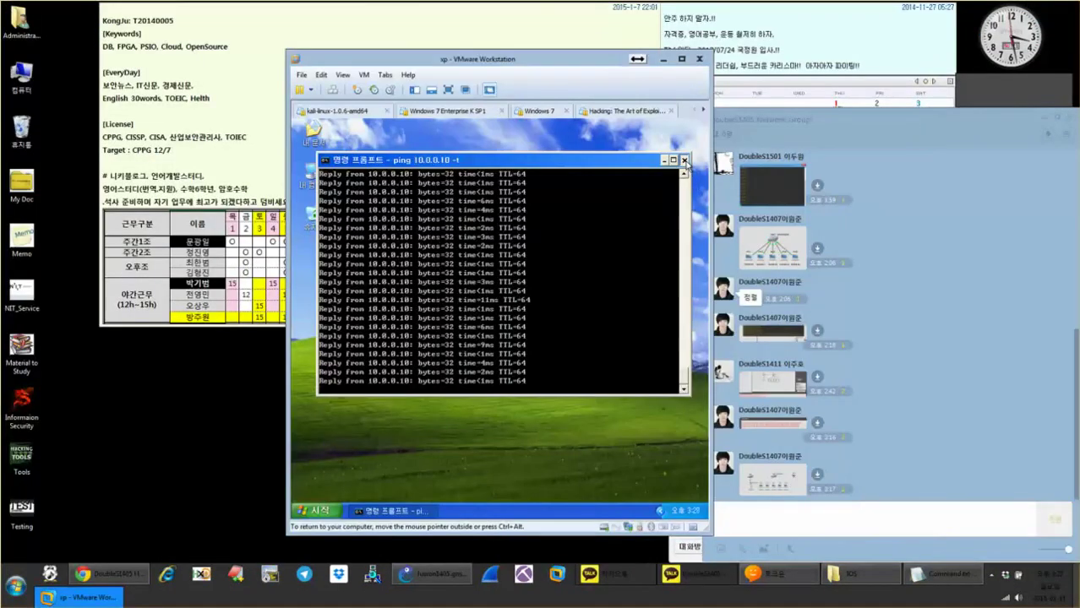
pyautogui.click(683, 160)
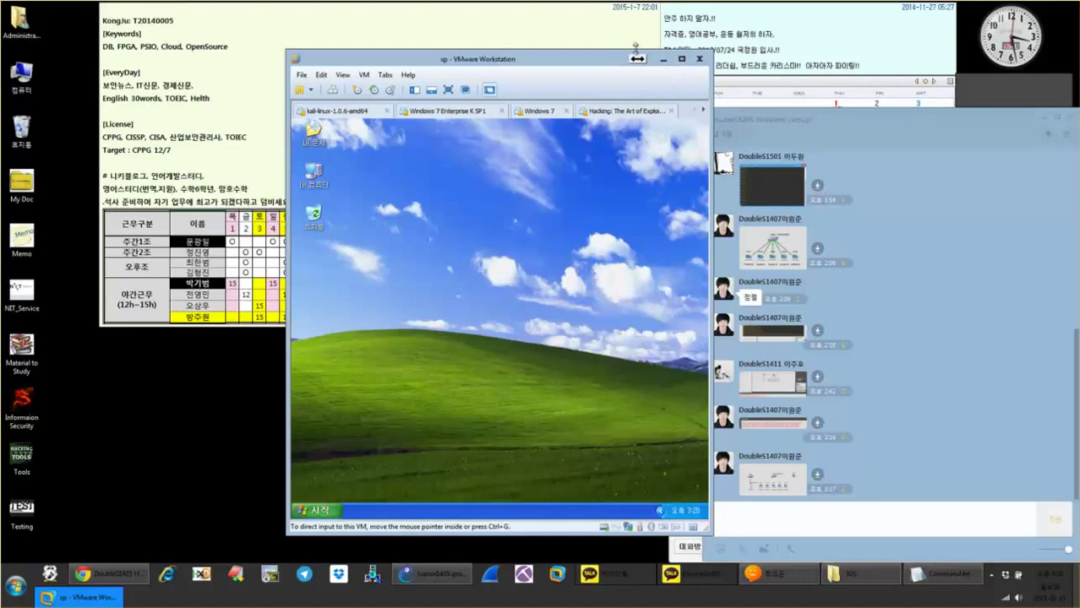
# Move the VMware window away from the folder window behind it and close the IOS folder window.
pyautogui.click(637, 59)
pyautogui.moveTo(583, 219); pyautogui.dragTo(501, 181)
pyautogui.click(665, 173)
pyautogui.click(800, 175)
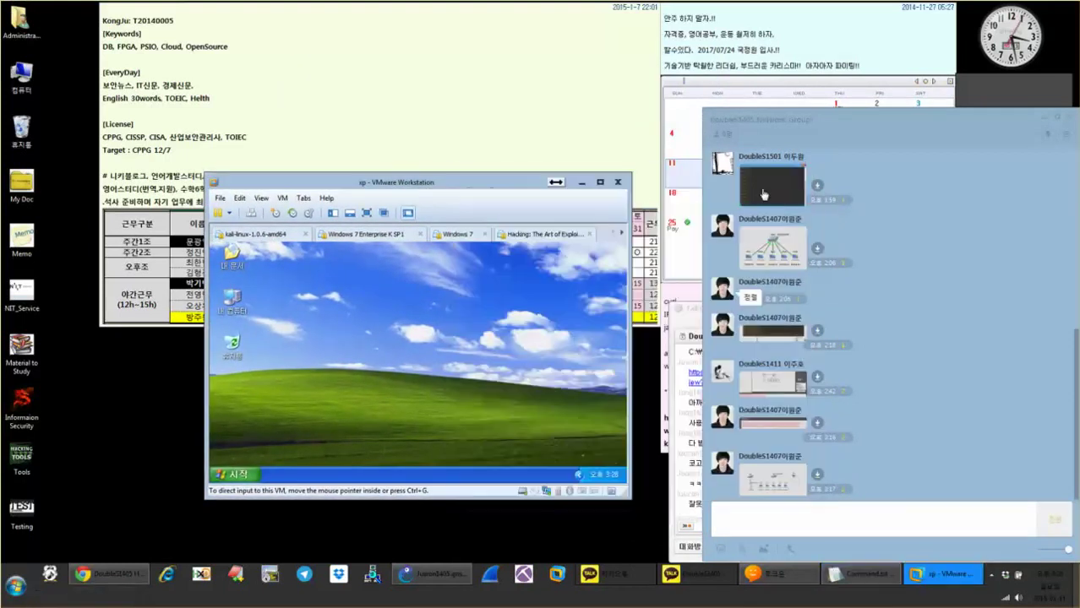
# Maximize the VMware window and bring up the DoubleS1405 Network Group chat and the KakaoTalk chat list over it.
pyautogui.doubleClick(497, 187)
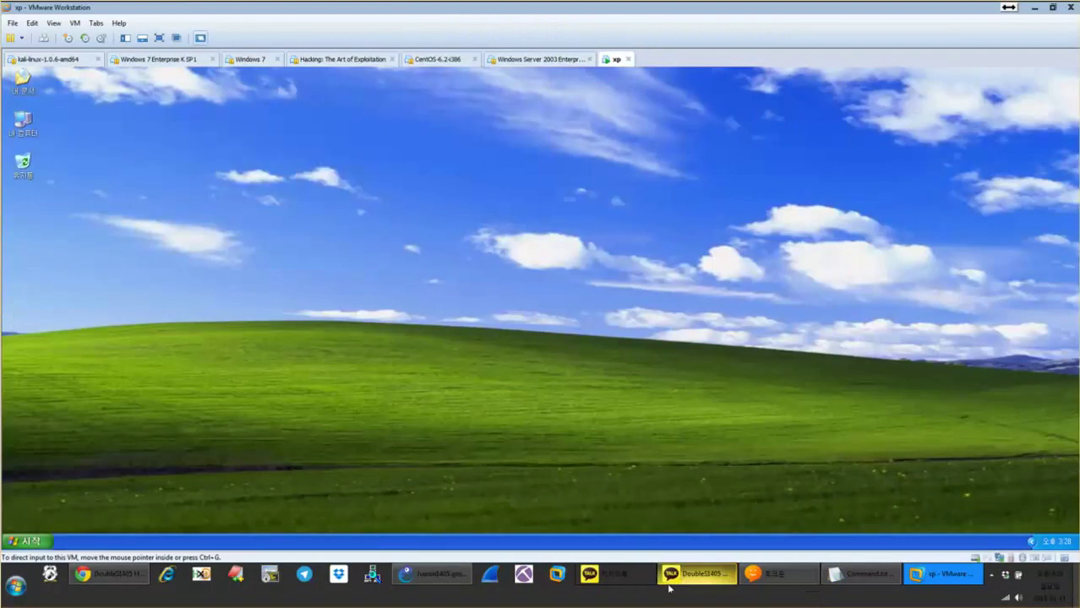
pyautogui.click(669, 581)
pyautogui.click(604, 574)
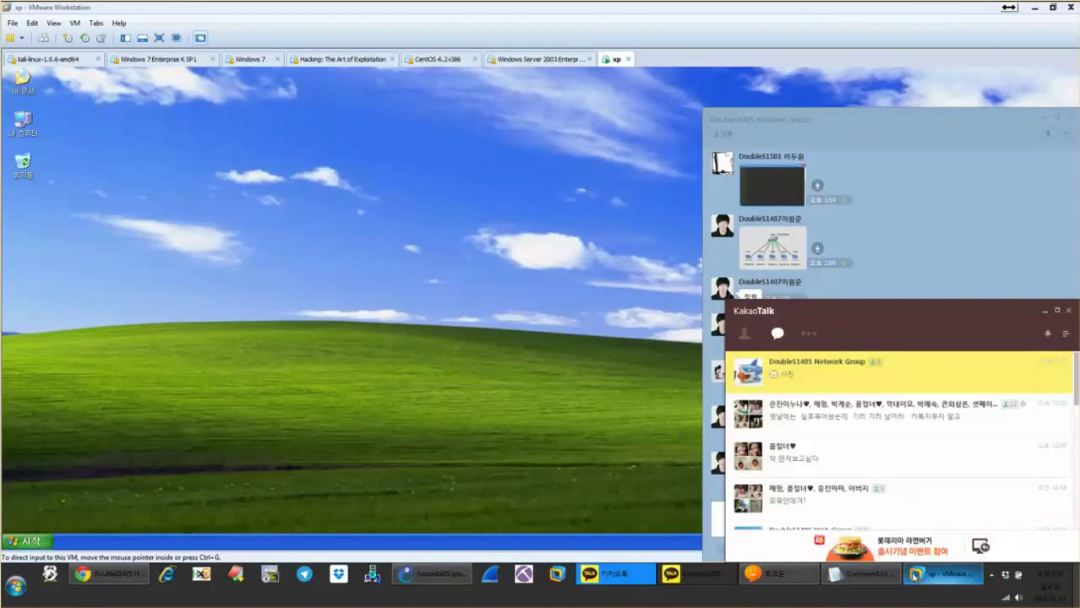